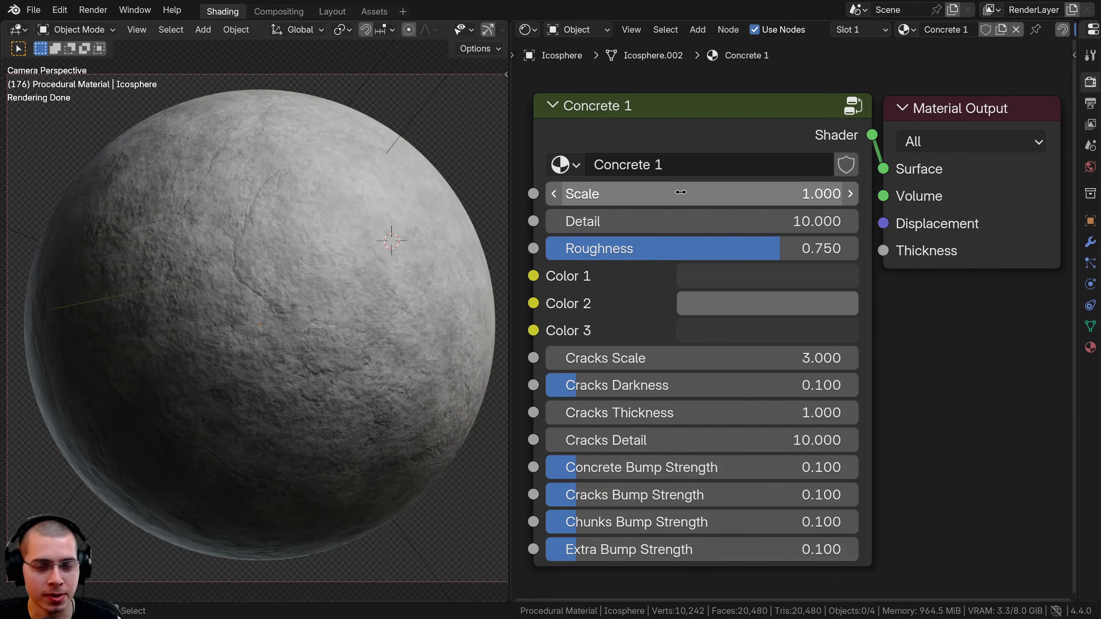
Try different Scale, Detail and Roughness values on the Concrete 1 node, restoring each original value.
{"action": "left_click_drag", "start_coordinate": [700, 193], "coordinate": [626, 193]}
{"action": "right_click", "coordinate": [700, 193]}
{"action": "scroll", "coordinate": [410, 246], "scroll_direction": "down", "scroll_amount": 2}
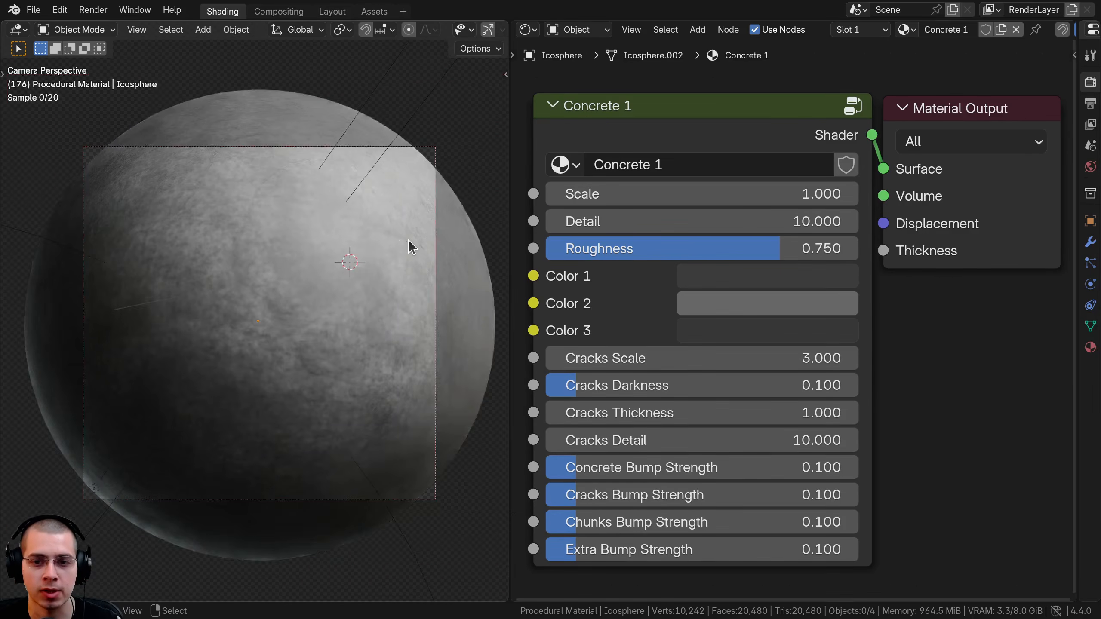
{"action": "mouse_move", "coordinate": [691, 222]}
{"action": "left_mouse_down"}
{"action": "mouse_move", "coordinate": [646, 222]}
{"action": "mouse_move", "coordinate": [691, 222]}
{"action": "left_mouse_up"}
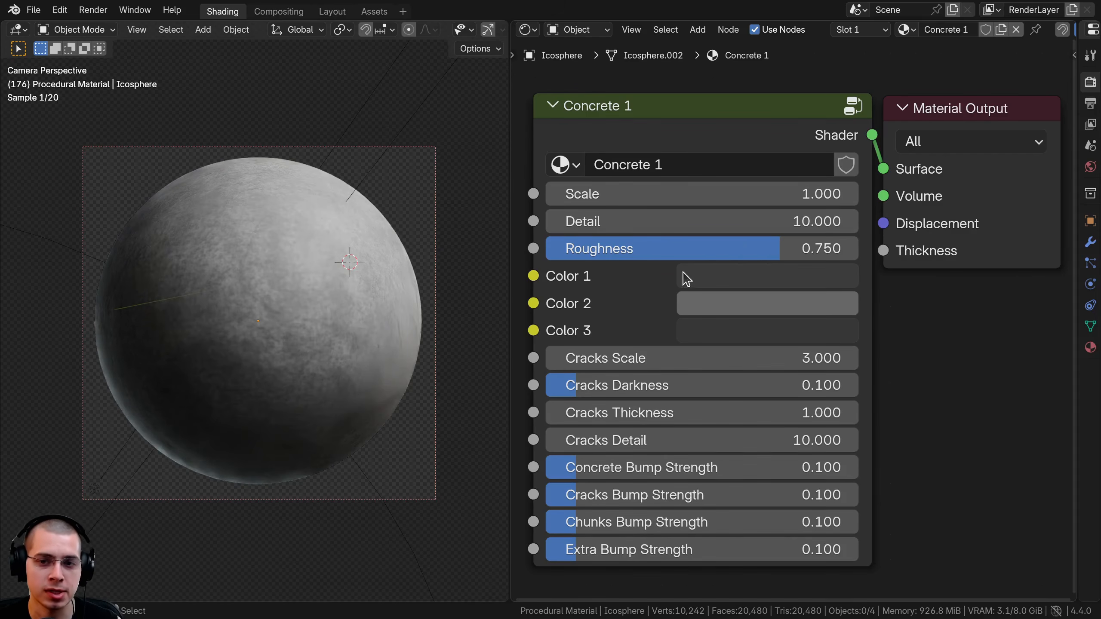
{"action": "left_click_drag", "start_coordinate": [757, 248], "coordinate": [858, 249]}
{"action": "key", "text": "ctrl+z"}
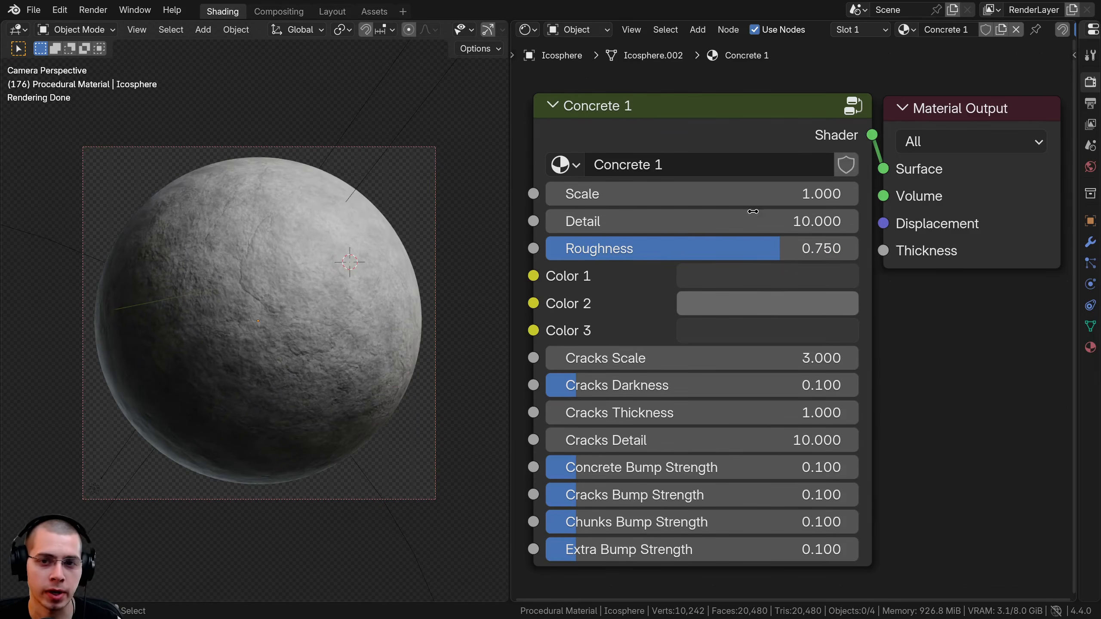
Try different brightness values for Color 1, Color 2 and Color 3 of the Concrete 1 node, reverting each colour.
{"action": "left_click", "coordinate": [719, 277]}
{"action": "left_click_drag", "start_coordinate": [838, 329], "coordinate": [839, 222]}
{"action": "left_click", "coordinate": [737, 306]}
{"action": "left_click_drag", "start_coordinate": [842, 331], "coordinate": [842, 268]}
{"action": "right_click", "coordinate": [841, 267]}
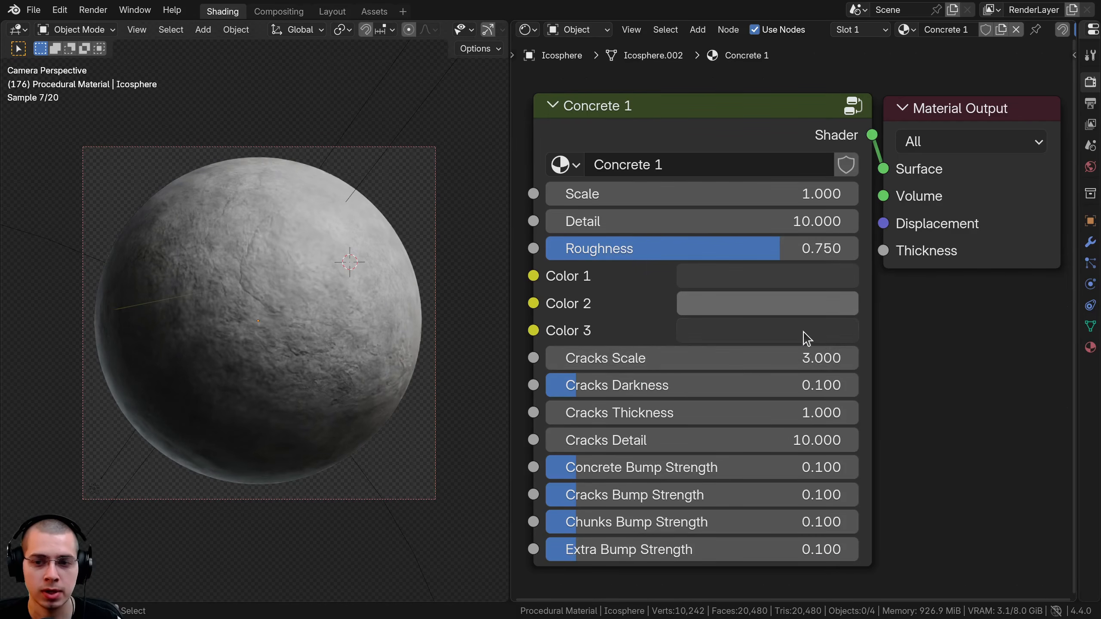
{"action": "left_click", "coordinate": [807, 340]}
{"action": "mouse_move", "coordinate": [839, 183]}
{"action": "left_mouse_down"}
{"action": "mouse_move", "coordinate": [838, 100]}
{"action": "mouse_move", "coordinate": [839, 191]}
{"action": "left_mouse_up"}
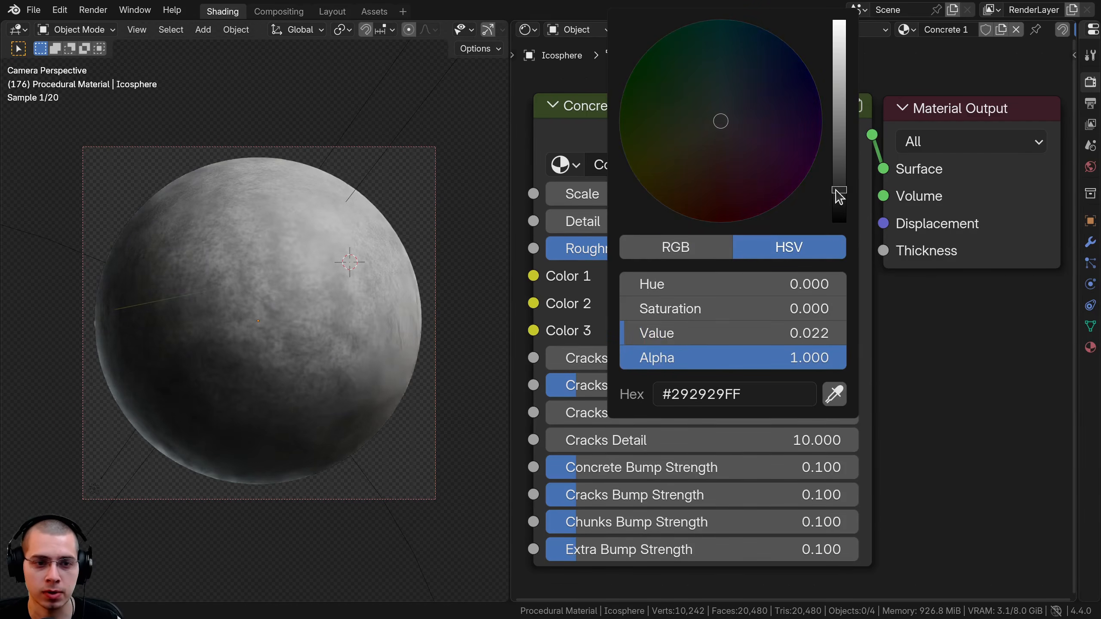
Try several Cracks Scale values on the Concrete 1 node, including 2.1 and 2.6, and return it to 3.
{"action": "left_click_drag", "start_coordinate": [689, 362], "coordinate": [650, 362]}
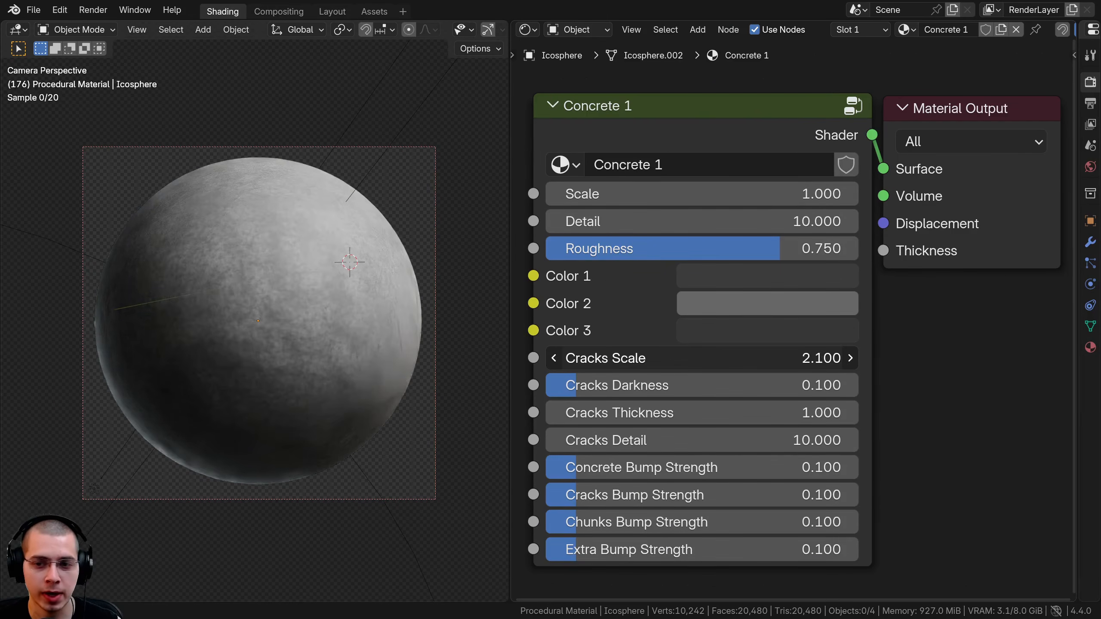
{"action": "left_click_drag", "start_coordinate": [559, 363], "coordinate": [672, 362]}
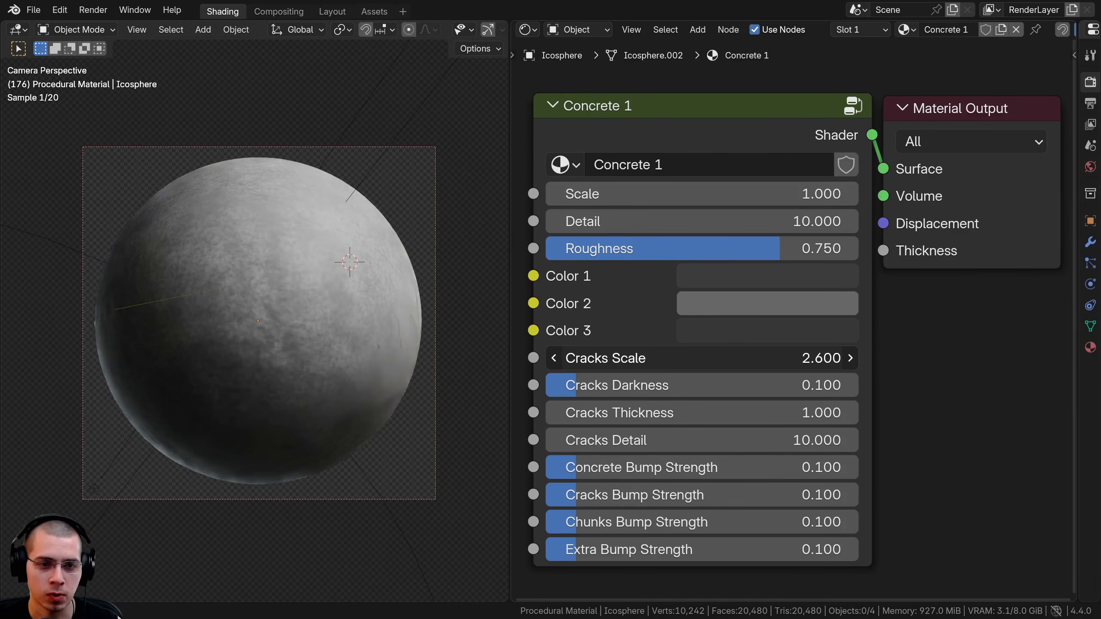
{"action": "left_click_drag", "start_coordinate": [841, 358], "coordinate": [689, 358]}
Set the Concrete 1 node's Cracks Darkness to about 0.346 and its Cracks Thickness to about 0.33.
{"action": "left_click_drag", "start_coordinate": [580, 385], "coordinate": [680, 397]}
{"action": "scroll", "coordinate": [302, 252], "scroll_direction": "up", "scroll_amount": 1}
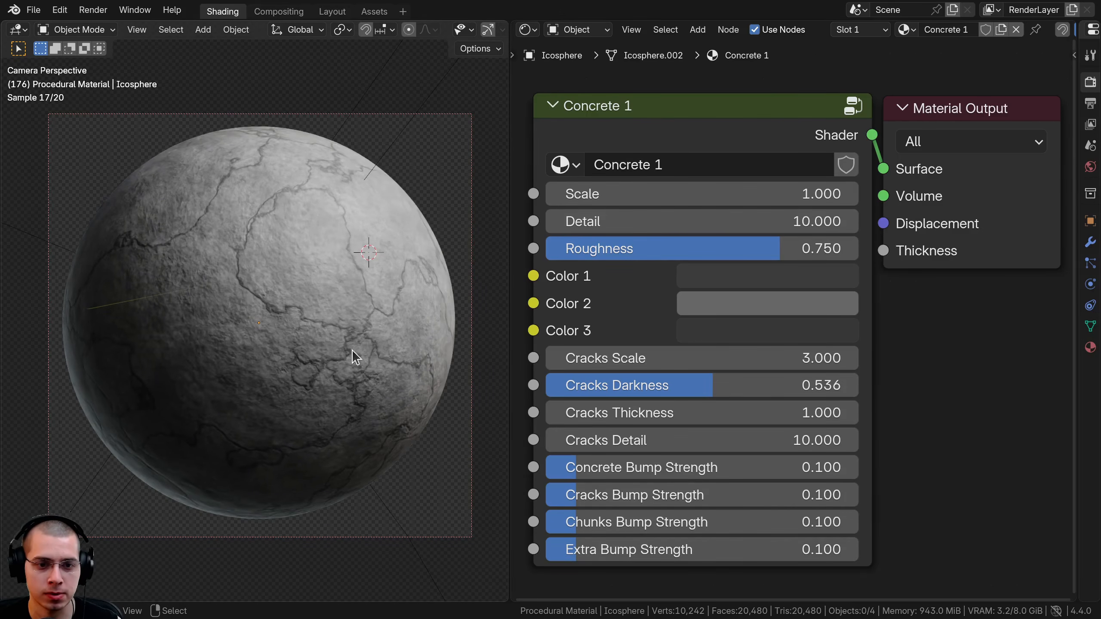
{"action": "mouse_move", "coordinate": [693, 358]}
{"action": "left_mouse_down"}
{"action": "mouse_move", "coordinate": [763, 358]}
{"action": "mouse_move", "coordinate": [606, 359]}
{"action": "mouse_move", "coordinate": [693, 358]}
{"action": "left_mouse_up"}
{"action": "left_click_drag", "start_coordinate": [750, 385], "coordinate": [689, 385]}
{"action": "left_click_drag", "start_coordinate": [611, 412], "coordinate": [849, 418]}
Try raising the Cracks, Chunks and Extra Bump Strength to about 0.54, 0.58 and 0.53, cancelling each change.
{"action": "scroll", "coordinate": [683, 424], "scroll_direction": "up", "scroll_amount": 3}
{"action": "key", "text": "Escape"}
{"action": "left_click_drag", "start_coordinate": [699, 451], "coordinate": [874, 451]}
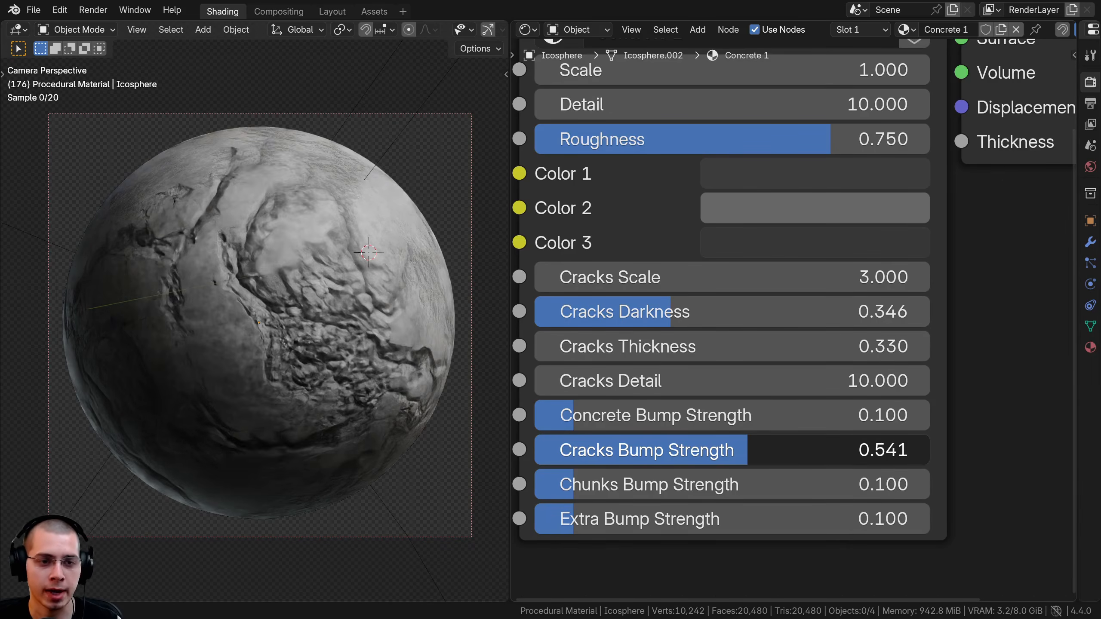
{"action": "key", "text": "Escape"}
{"action": "left_click_drag", "start_coordinate": [601, 484], "coordinate": [795, 484]}
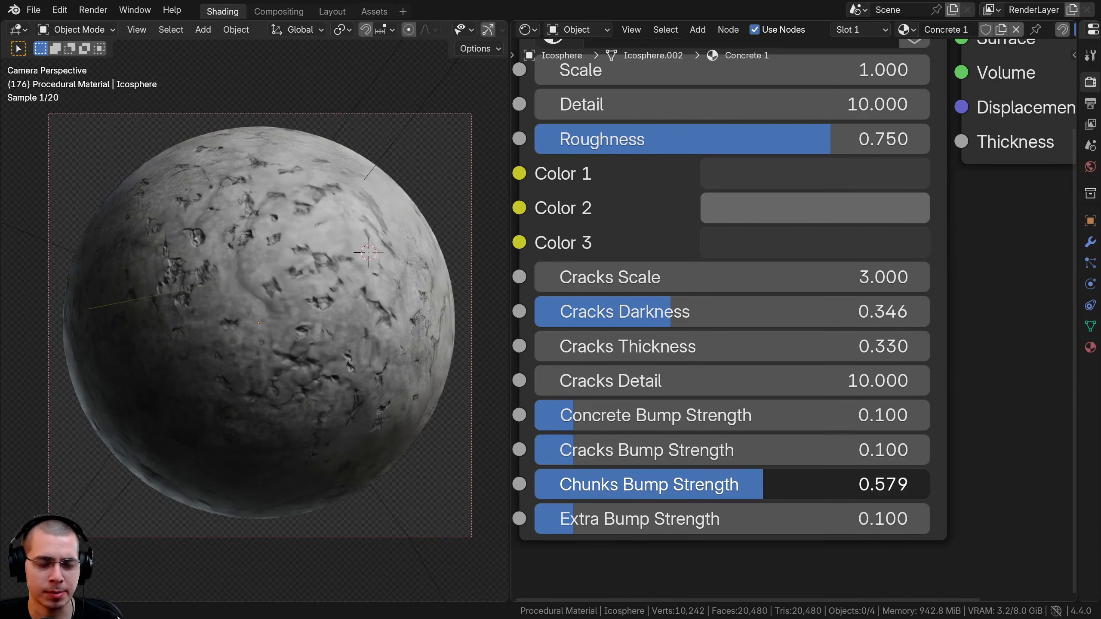
{"action": "left_click_drag", "start_coordinate": [787, 485], "coordinate": [739, 484]}
{"action": "key", "text": "Escape"}
{"action": "left_click_drag", "start_coordinate": [602, 522], "coordinate": [772, 522]}
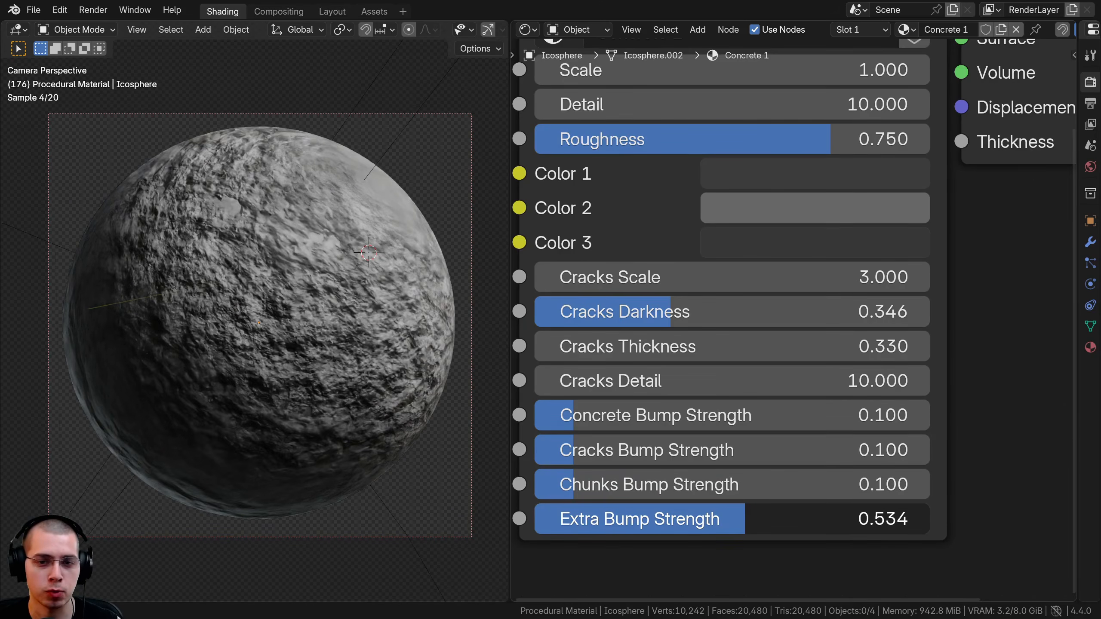
{"action": "key", "text": "Escape"}
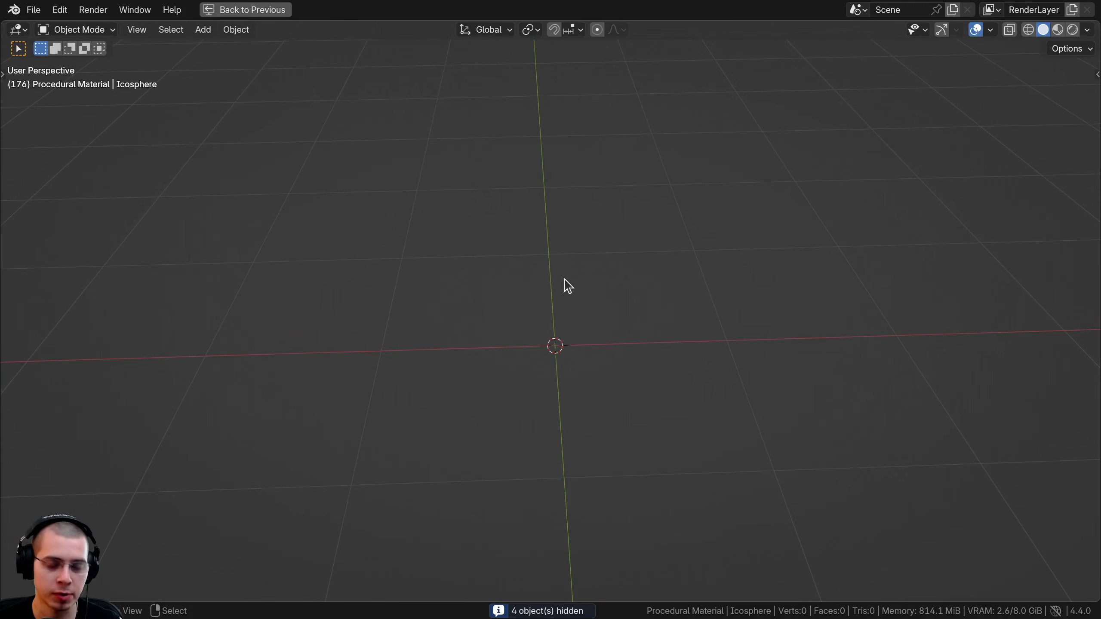
Add an ico sphere mesh at the world origin.
{"action": "middle_click_drag", "start_coordinate": [568, 286], "coordinate": [528, 113]}
{"action": "key", "text": "shift+a"}
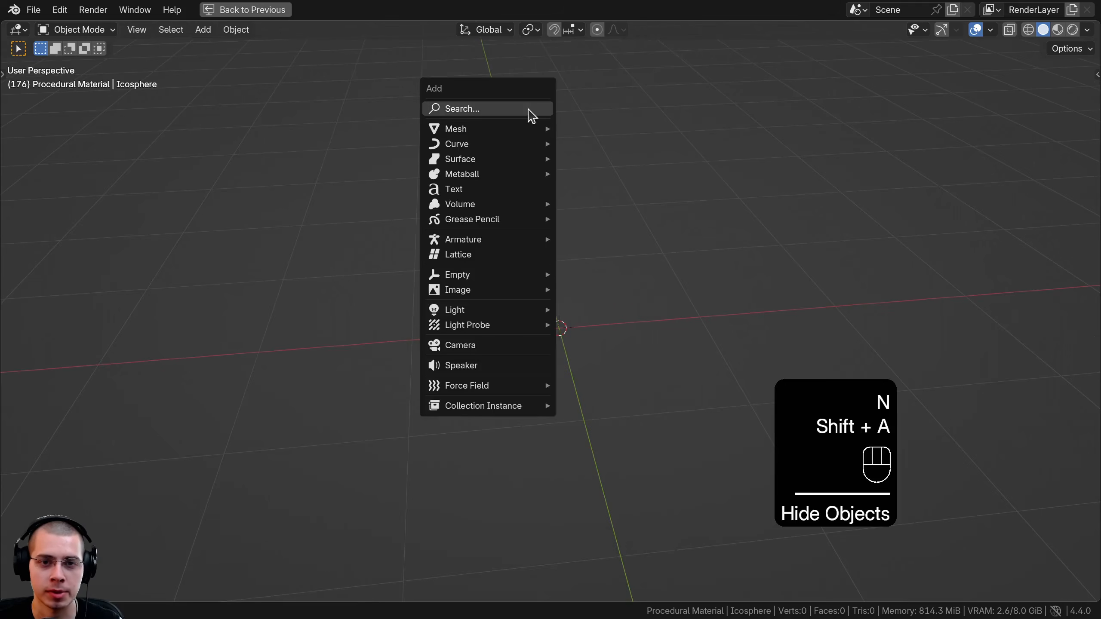
{"action": "mouse_move", "coordinate": [466, 128]}
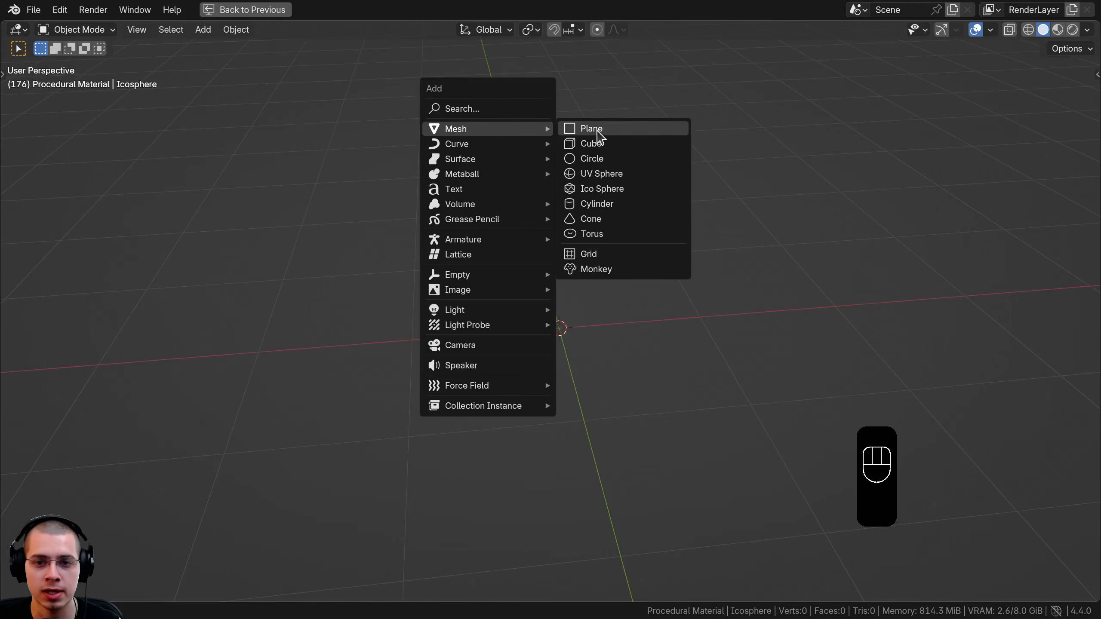
{"action": "left_click", "coordinate": [614, 191]}
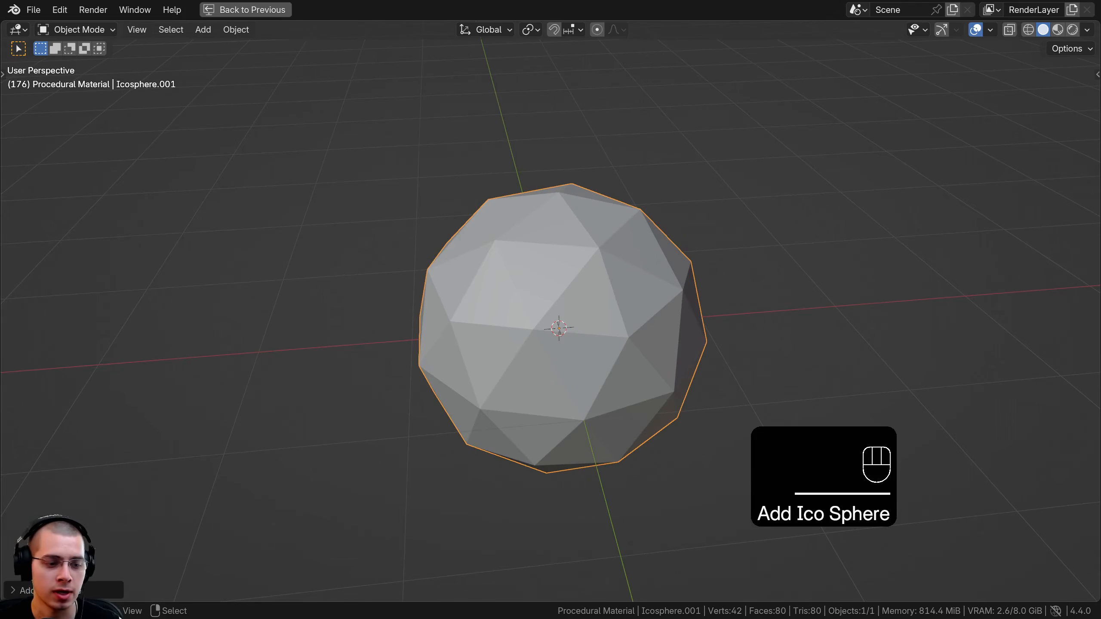
Set the new ico sphere's subdivisions to 6 and collapse its creation settings.
{"action": "left_click", "coordinate": [89, 590]}
{"action": "left_click", "coordinate": [203, 443]}
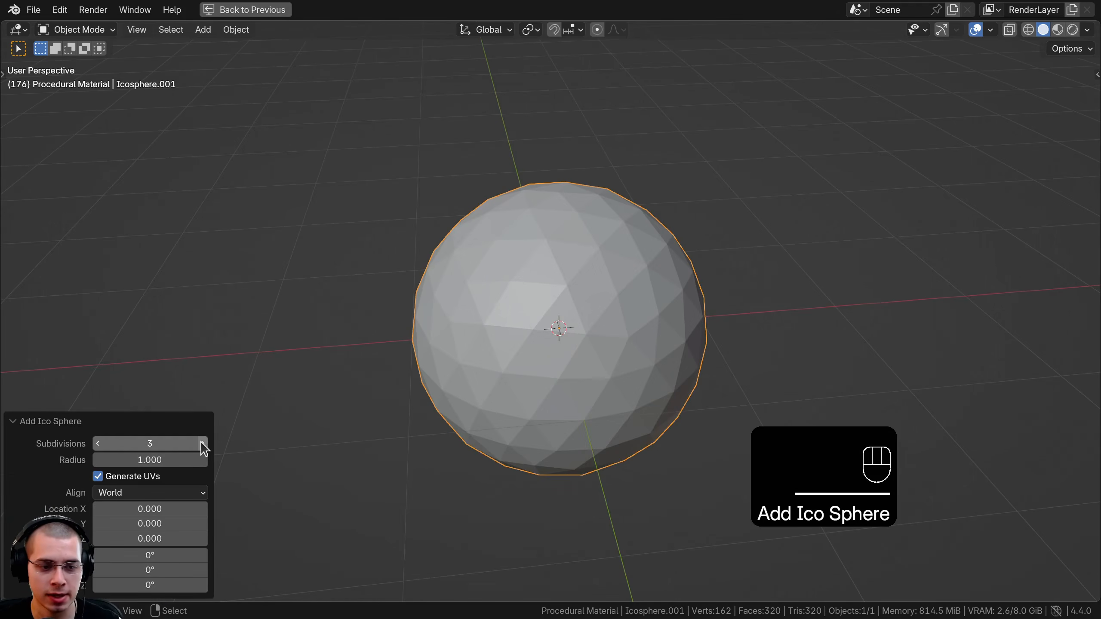
{"action": "left_click", "coordinate": [203, 443]}
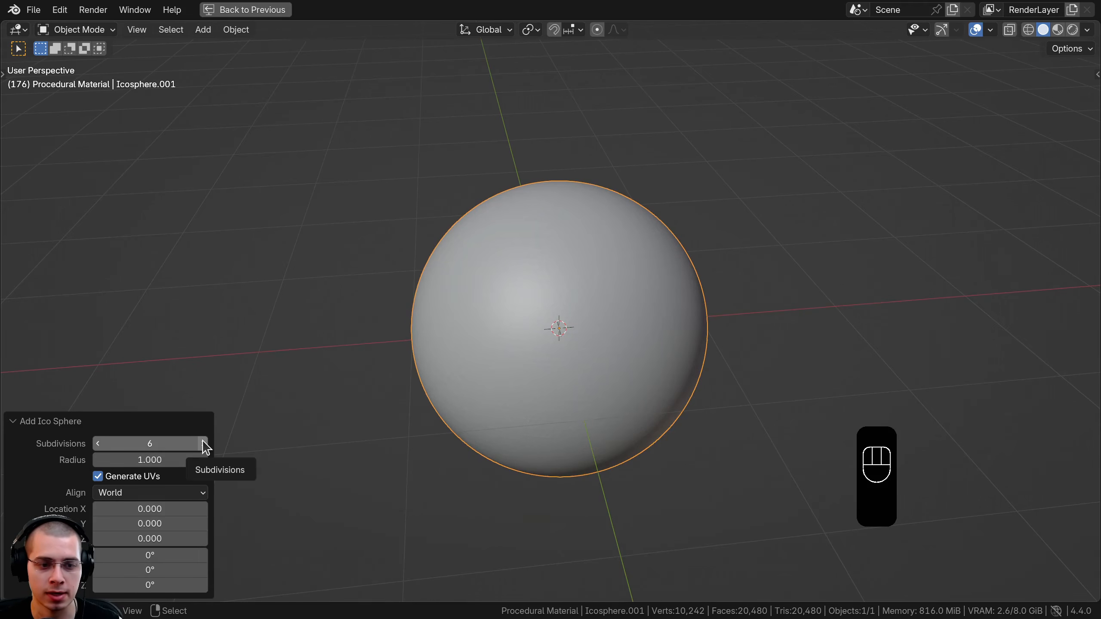
{"action": "scroll", "coordinate": [573, 318], "scroll_direction": "up", "scroll_amount": 3}
{"action": "middle_click_drag", "start_coordinate": [596, 354], "coordinate": [560, 305]}
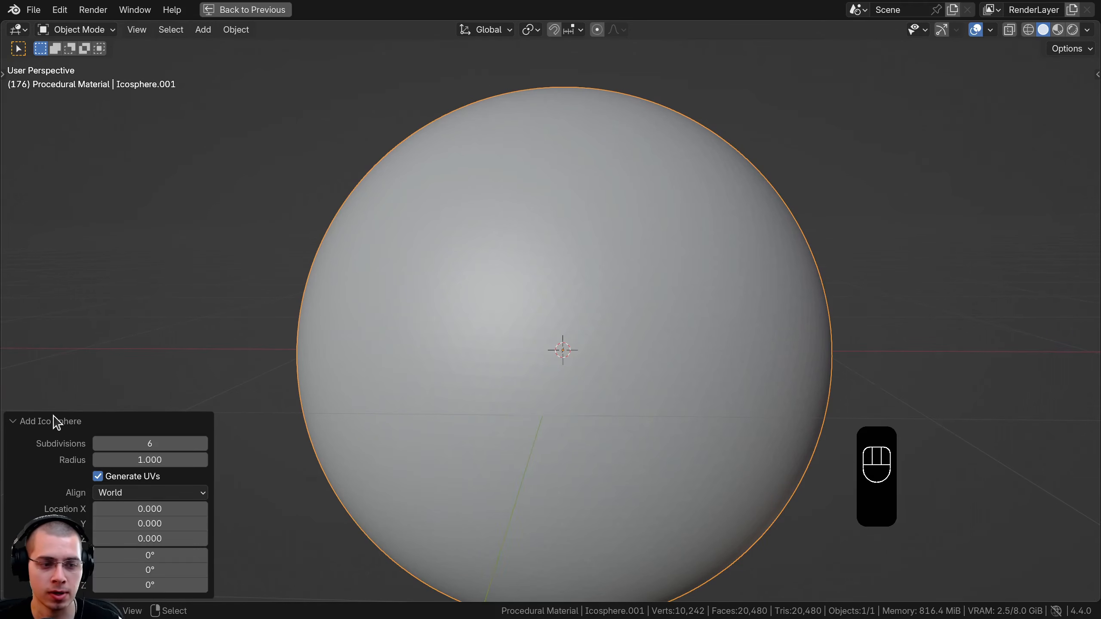
{"action": "left_click", "coordinate": [52, 418]}
Apply smooth shading to the new ico sphere.
{"action": "middle_click_drag", "start_coordinate": [581, 196], "coordinate": [582, 190], "text": "shift"}
{"action": "scroll", "coordinate": [612, 153], "scroll_direction": "down", "scroll_amount": 2}
{"action": "key", "text": "w"}
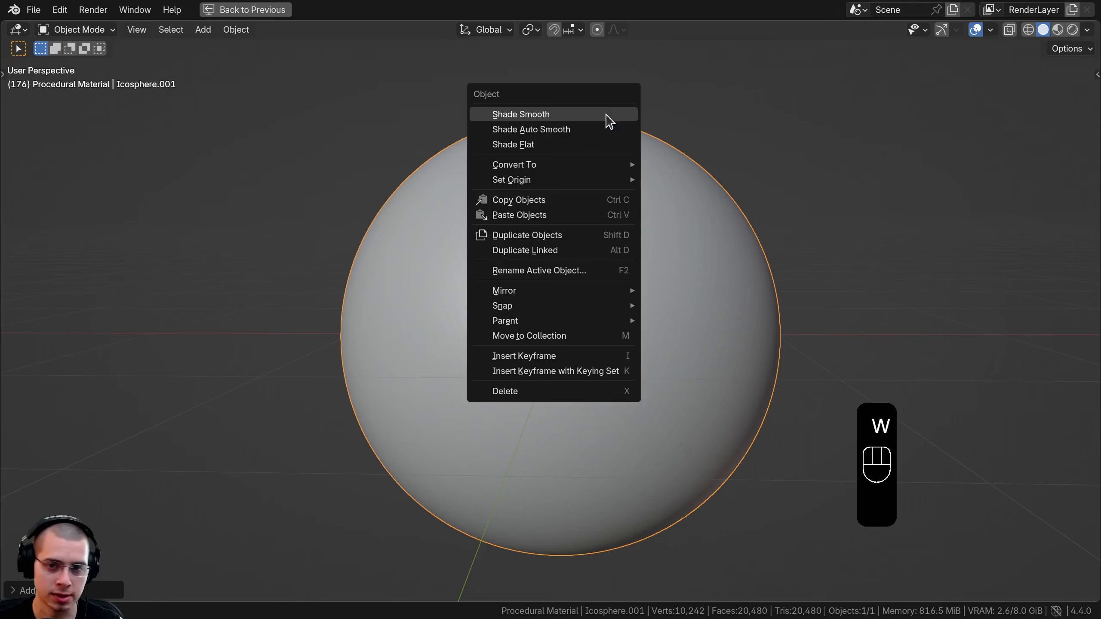
{"action": "left_click", "coordinate": [524, 114]}
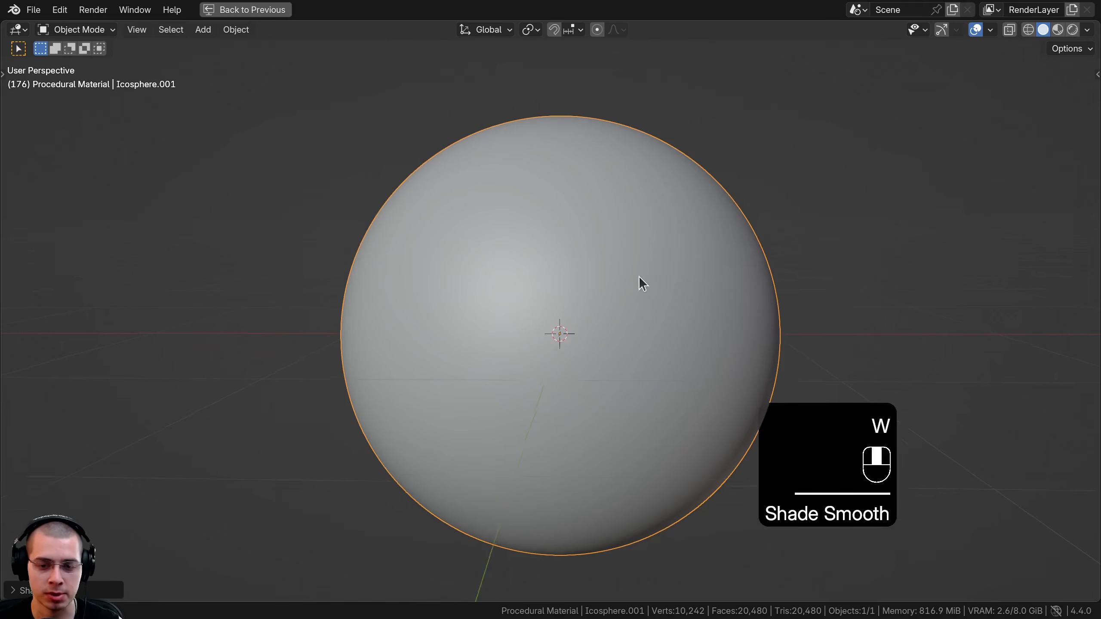
Scale the ico sphere by a factor of 0.2 and apply its scale.
{"action": "type", "text": "s."}
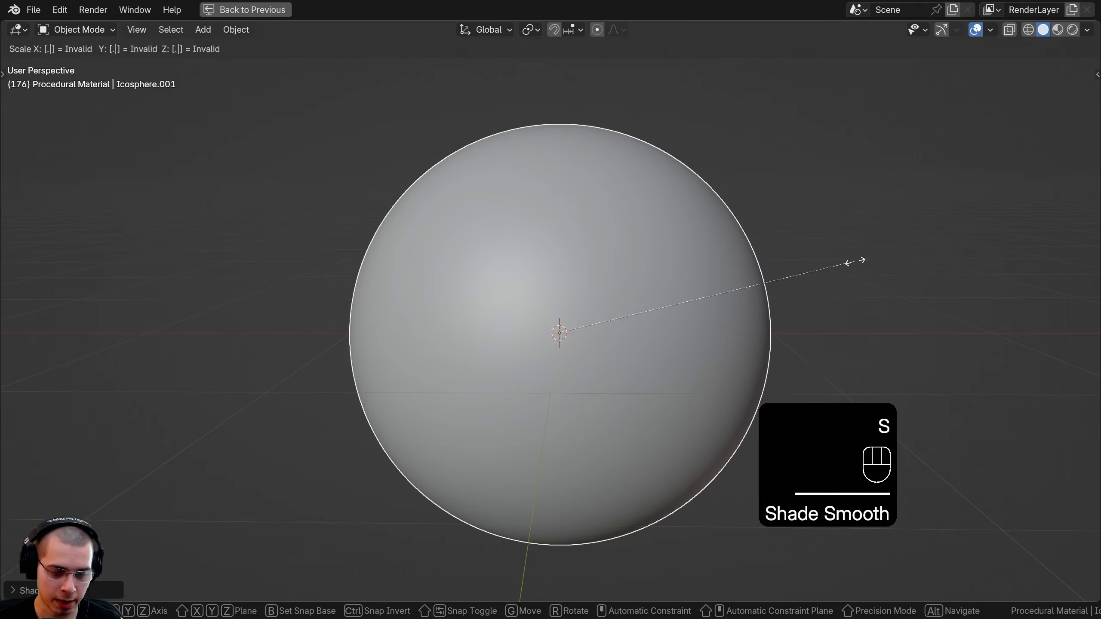
{"action": "type", "text": "2"}
{"action": "key", "text": "Return"}
{"action": "scroll", "coordinate": [437, 303], "scroll_direction": "up", "scroll_amount": 7}
{"action": "middle_click_drag", "start_coordinate": [447, 319], "coordinate": [429, 248], "text": "shift"}
{"action": "key", "text": "ctrl+a"}
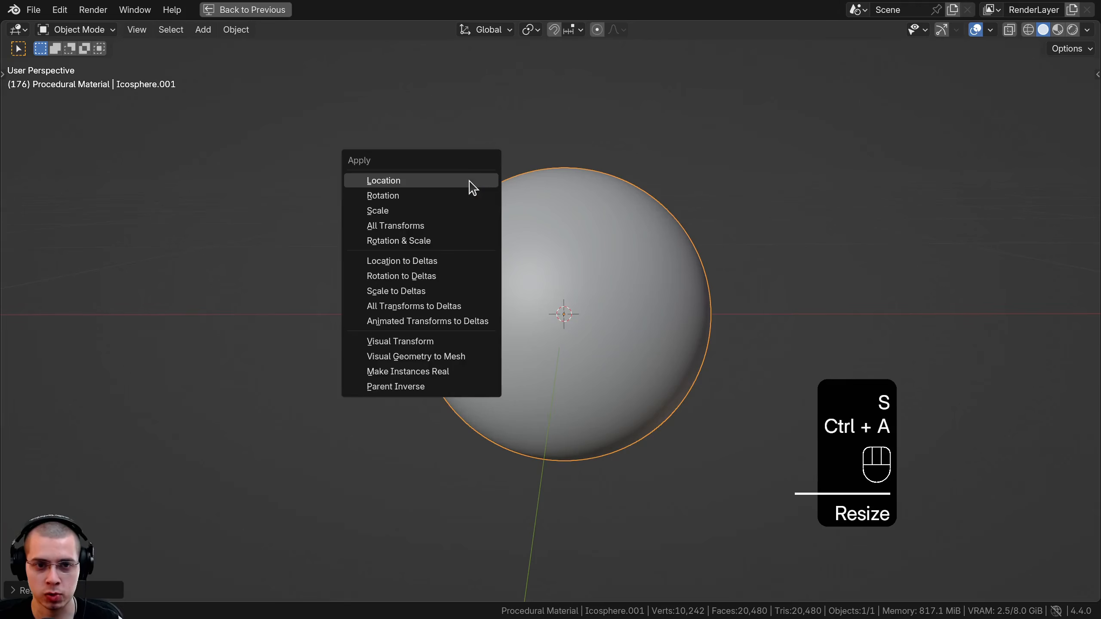
{"action": "left_click", "coordinate": [435, 213]}
{"action": "middle_click_drag", "start_coordinate": [558, 286], "coordinate": [585, 290]}
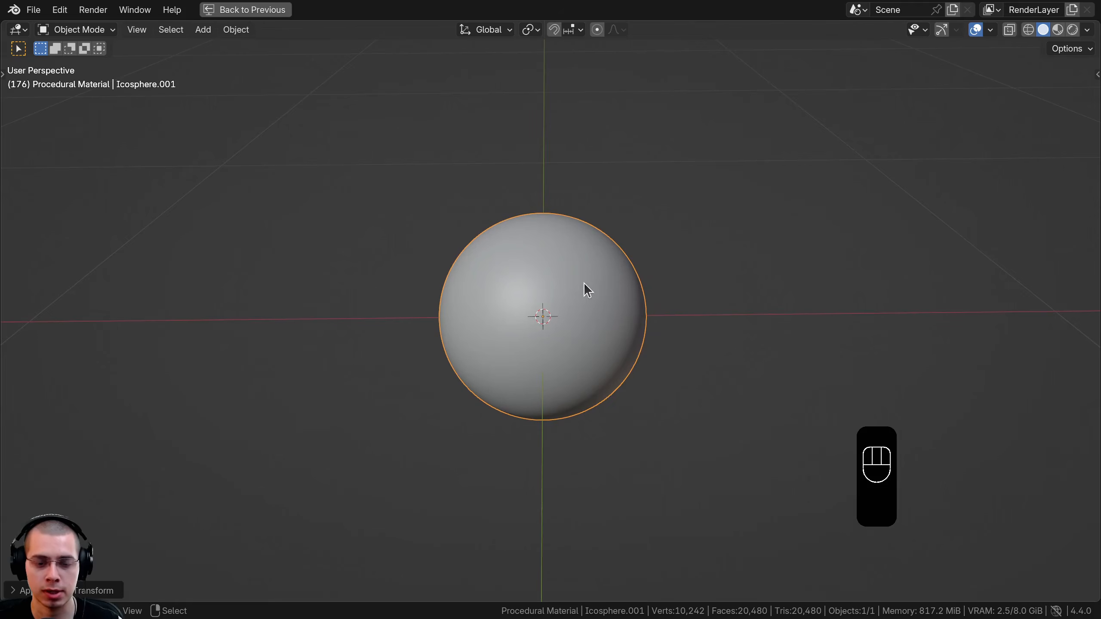
Try moving the camera, cancel the move, and view the sphere through the camera.
{"action": "key", "text": "g"}
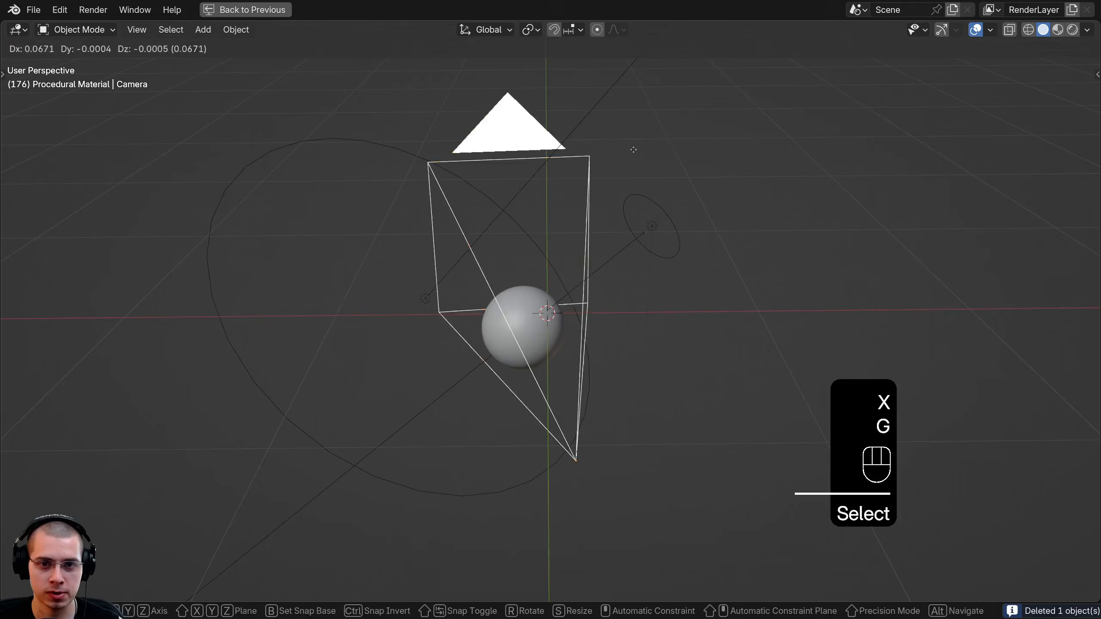
{"action": "left_click", "coordinate": [609, 127]}
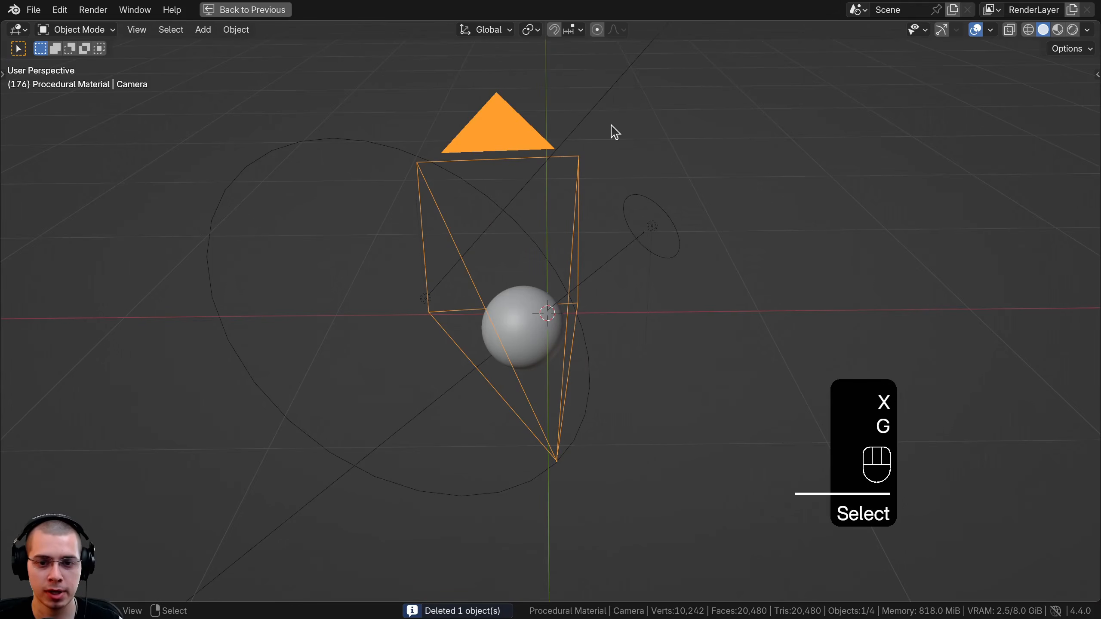
{"action": "key", "text": "KP_Decimal"}
{"action": "key", "text": "KP_Decimal"}
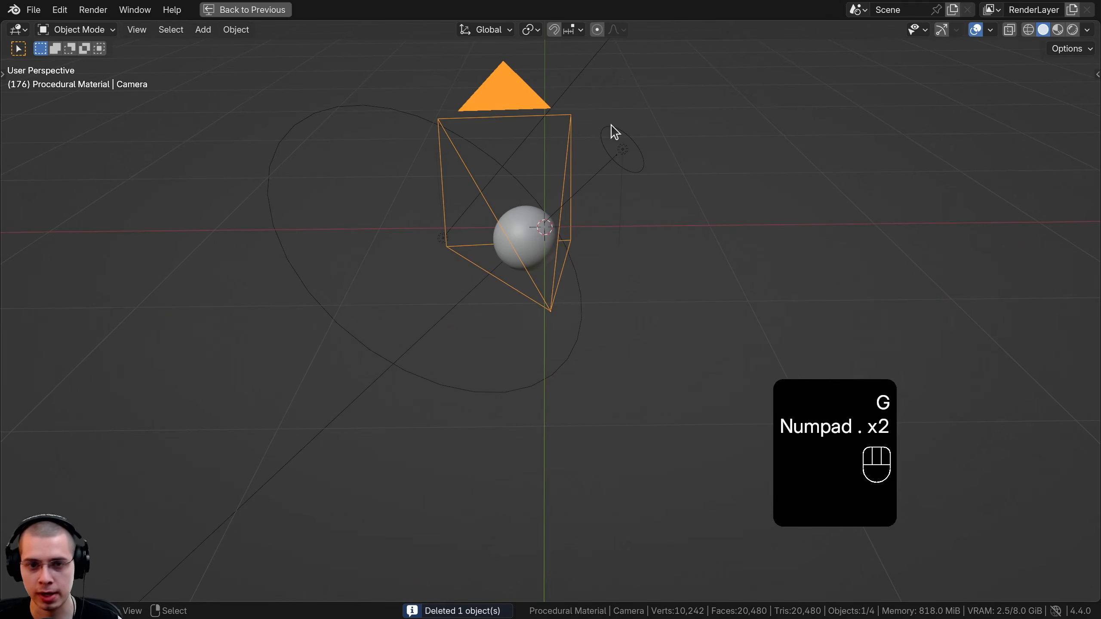
{"action": "key", "text": "KP_0"}
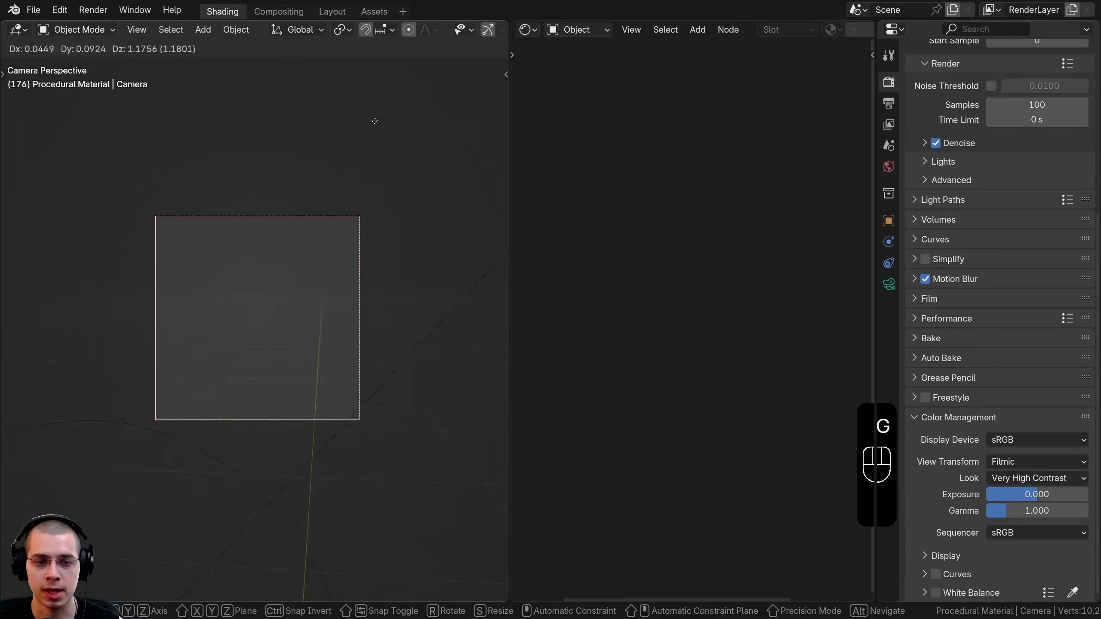
{"action": "left_click", "coordinate": [838, 295]}
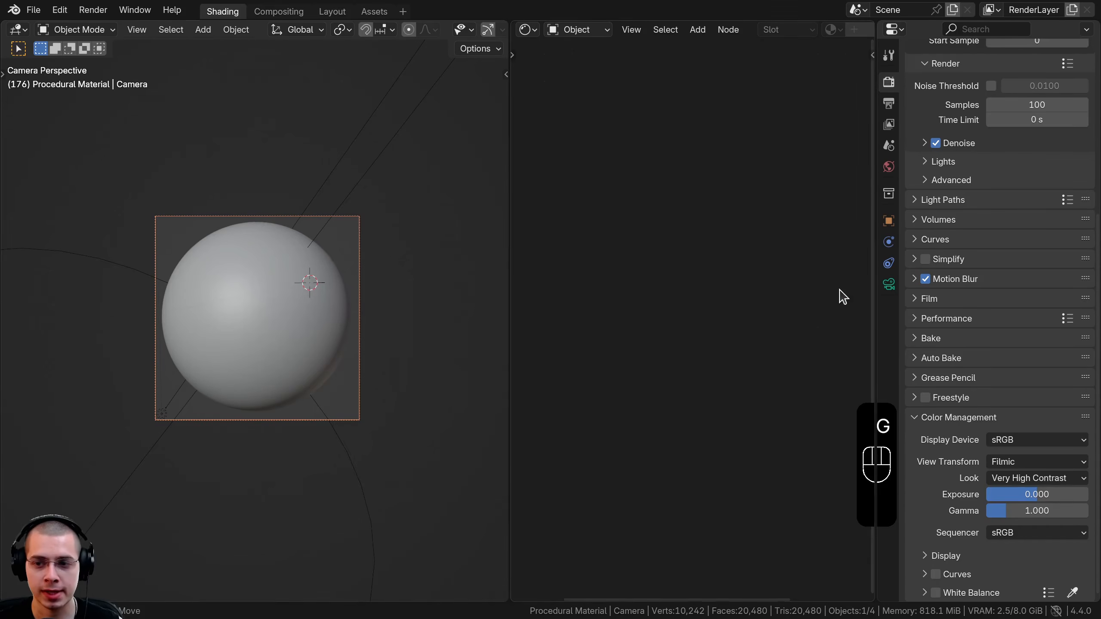
Examine the camera's focal length in its lens settings and the scene's output resolution.
{"action": "left_click", "coordinate": [889, 285]}
{"action": "left_click_drag", "start_coordinate": [875, 277], "coordinate": [804, 277]}
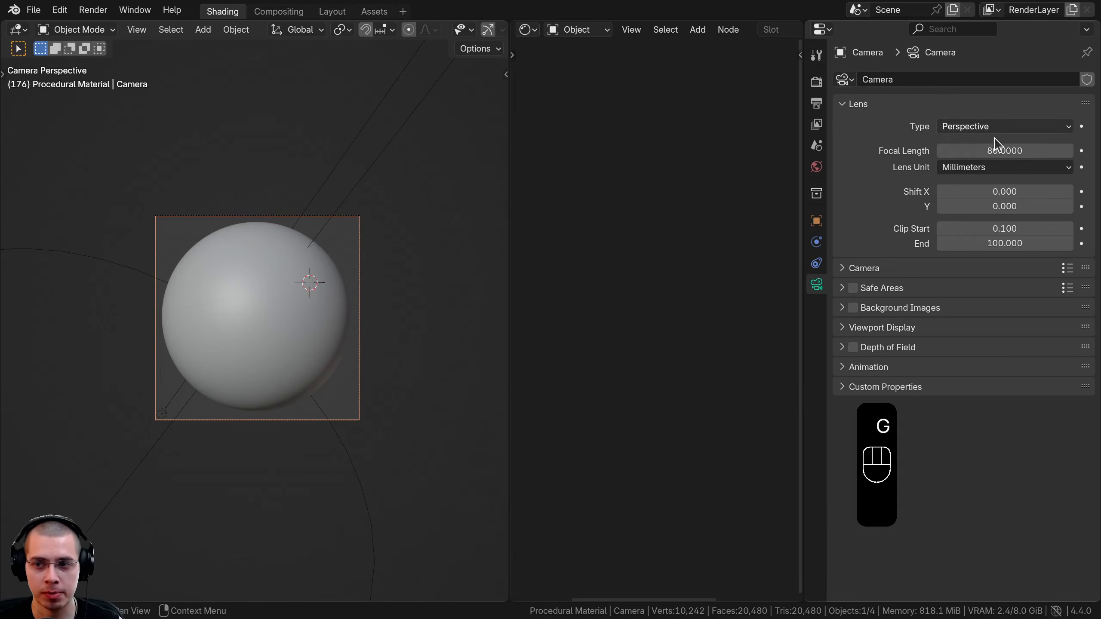
{"action": "left_click_drag", "start_coordinate": [1001, 151], "coordinate": [1017, 151]}
{"action": "scroll", "coordinate": [264, 252], "scroll_direction": "up", "scroll_amount": 2}
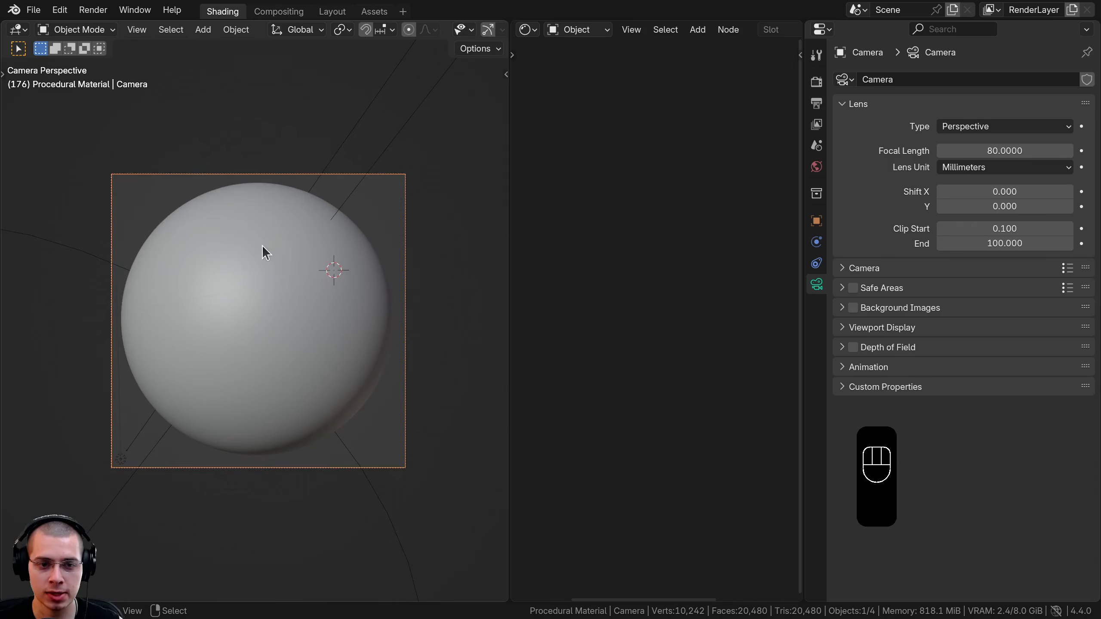
{"action": "left_click", "coordinate": [816, 104]}
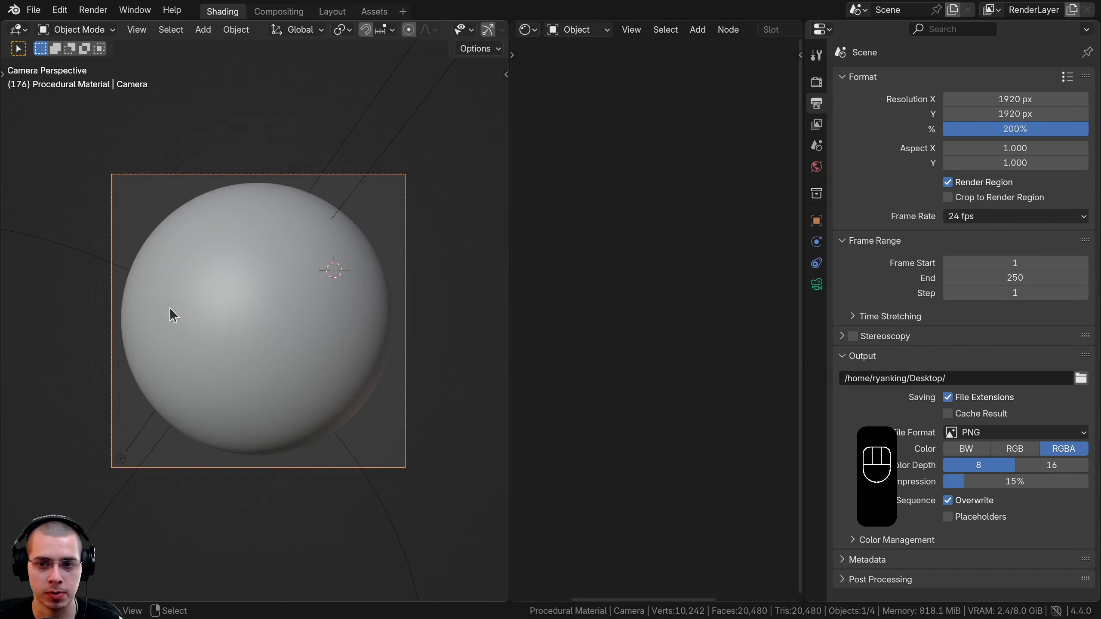
Show the viewport rendered and select all objects to examine where the camera and lights are placed around the sphere.
{"action": "middle_click_drag", "start_coordinate": [175, 273], "coordinate": [319, 322], "text": "shift"}
{"action": "middle_click_drag", "start_coordinate": [338, 300], "coordinate": [362, 300]}
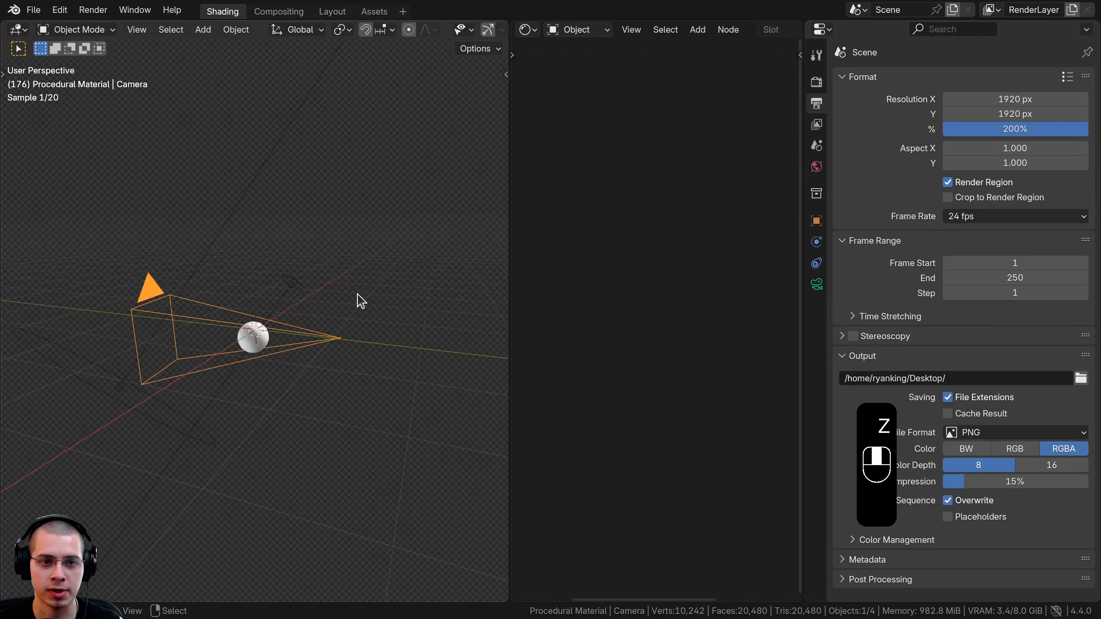
{"action": "key", "text": "a"}
{"action": "key", "text": "a"}
{"action": "middle_click_drag", "start_coordinate": [223, 334], "coordinate": [273, 253], "text": "shift"}
{"action": "middle_click_drag", "start_coordinate": [273, 254], "coordinate": [229, 262]}
{"action": "scroll", "coordinate": [107, 297], "scroll_direction": "up", "scroll_amount": 5}
{"action": "middle_click_drag", "start_coordinate": [87, 282], "coordinate": [99, 290], "text": "shift"}
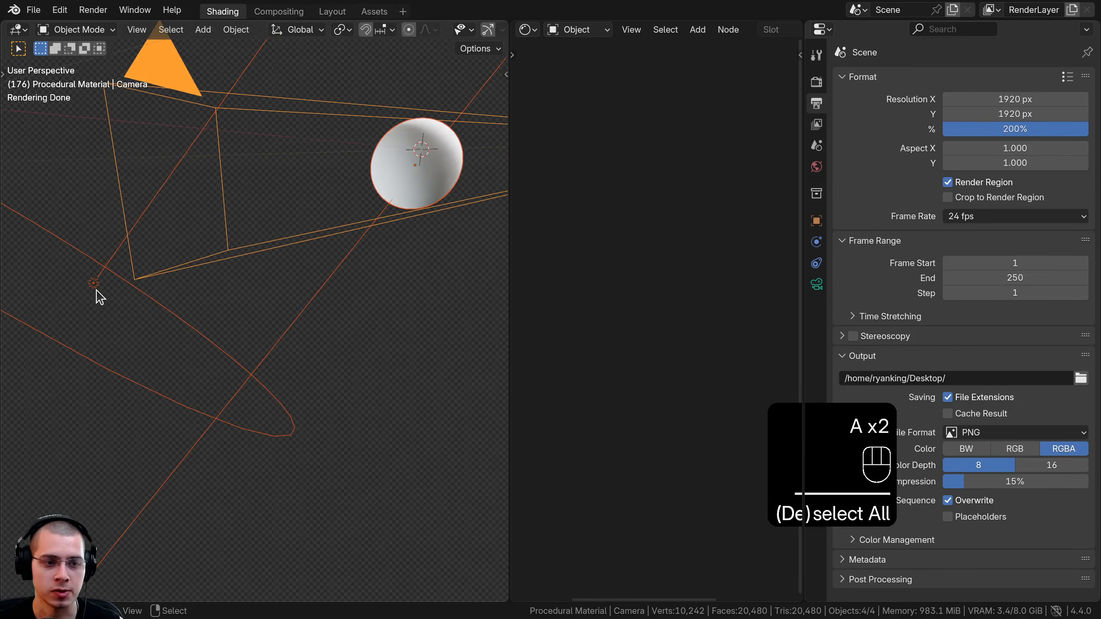
Select the area light with the large circular outline and inspect its effect on the sphere's lower edge through the camera.
{"action": "right_click", "coordinate": [98, 290]}
{"action": "key", "text": "g"}
{"action": "right_click", "coordinate": [264, 197]}
{"action": "middle_click_drag", "start_coordinate": [264, 196], "coordinate": [246, 256], "text": "shift"}
{"action": "middle_click_drag", "start_coordinate": [247, 256], "coordinate": [287, 238]}
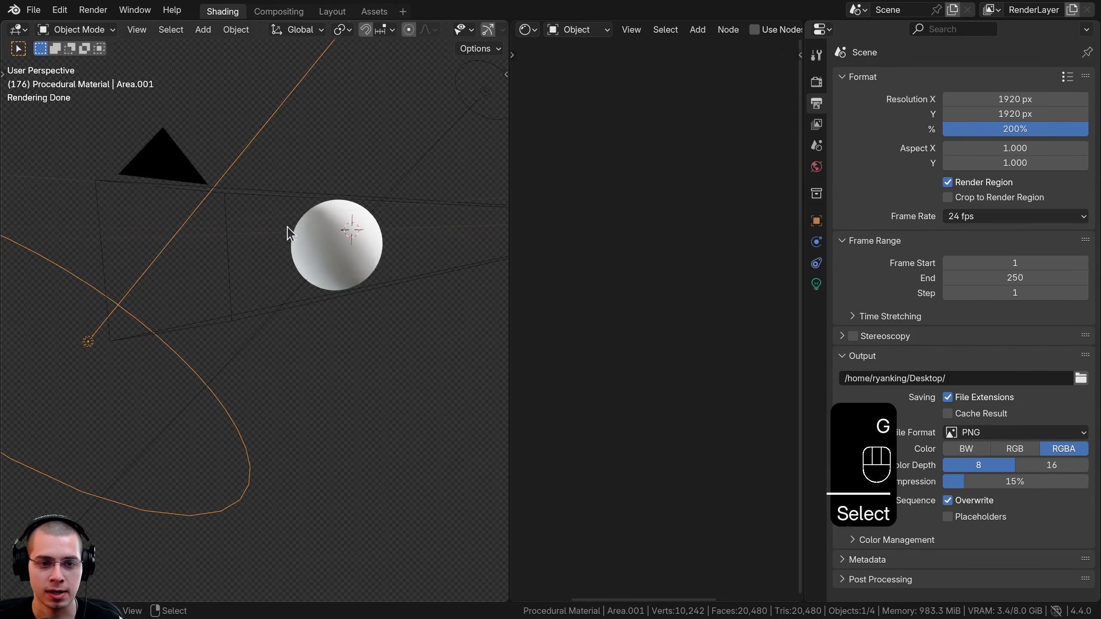
{"action": "key", "text": "KP_0"}
{"action": "middle_click_drag", "start_coordinate": [243, 266], "coordinate": [200, 134], "text": "shift"}
{"action": "scroll", "coordinate": [111, 252], "scroll_direction": "up", "scroll_amount": 5}
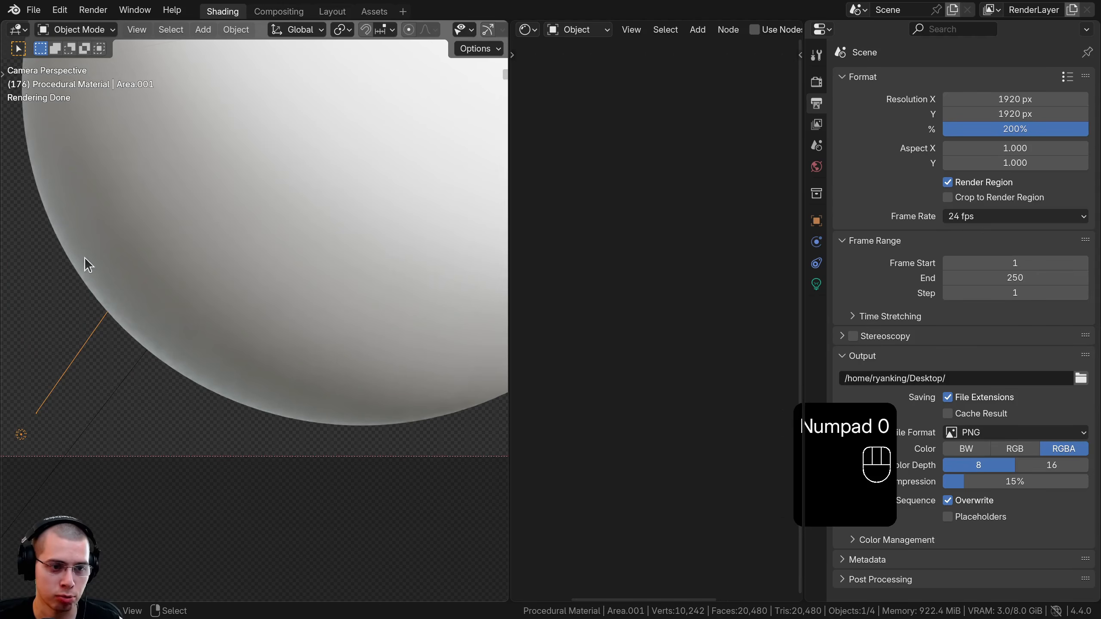
Examine the selected area light's color, power, shape and size in its light settings.
{"action": "scroll", "coordinate": [182, 349], "scroll_direction": "down", "scroll_amount": 5}
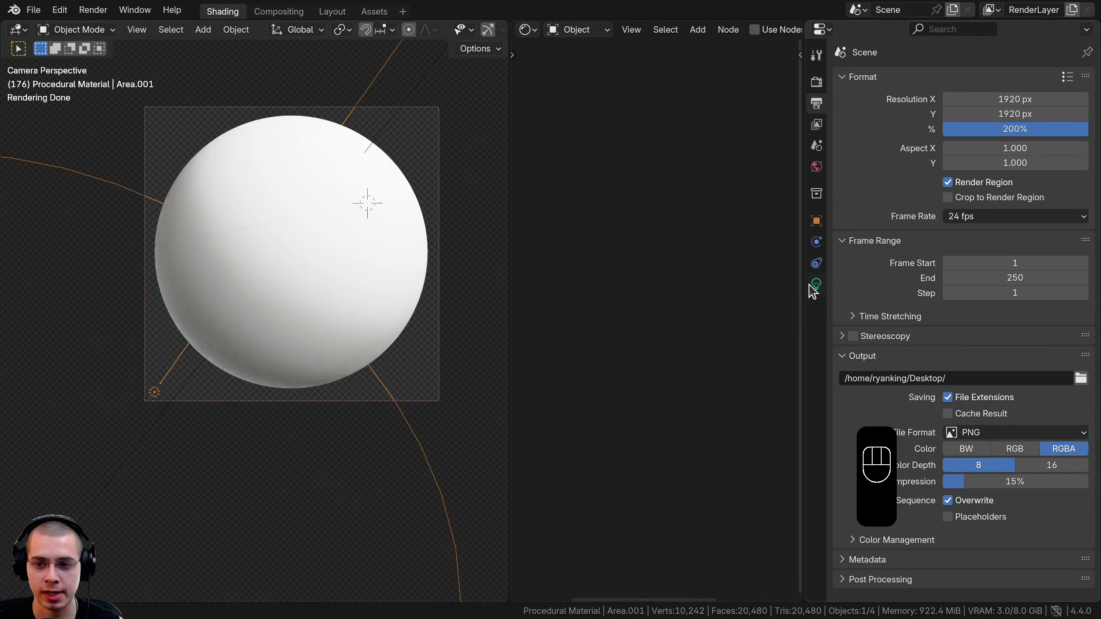
{"action": "left_click", "coordinate": [814, 286]}
{"action": "left_click_drag", "start_coordinate": [804, 284], "coordinate": [740, 270]}
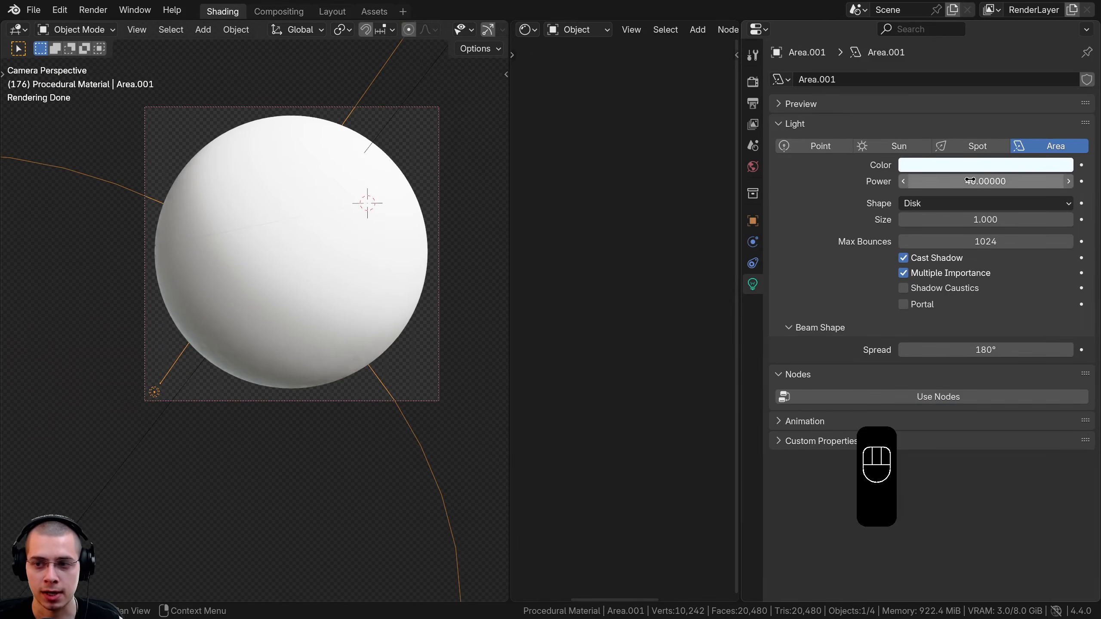
Select the other area light above the sphere, inspect its settings and placement, and return to the camera view.
{"action": "middle_click_drag", "start_coordinate": [269, 321], "coordinate": [342, 253]}
{"action": "left_click", "coordinate": [349, 240]}
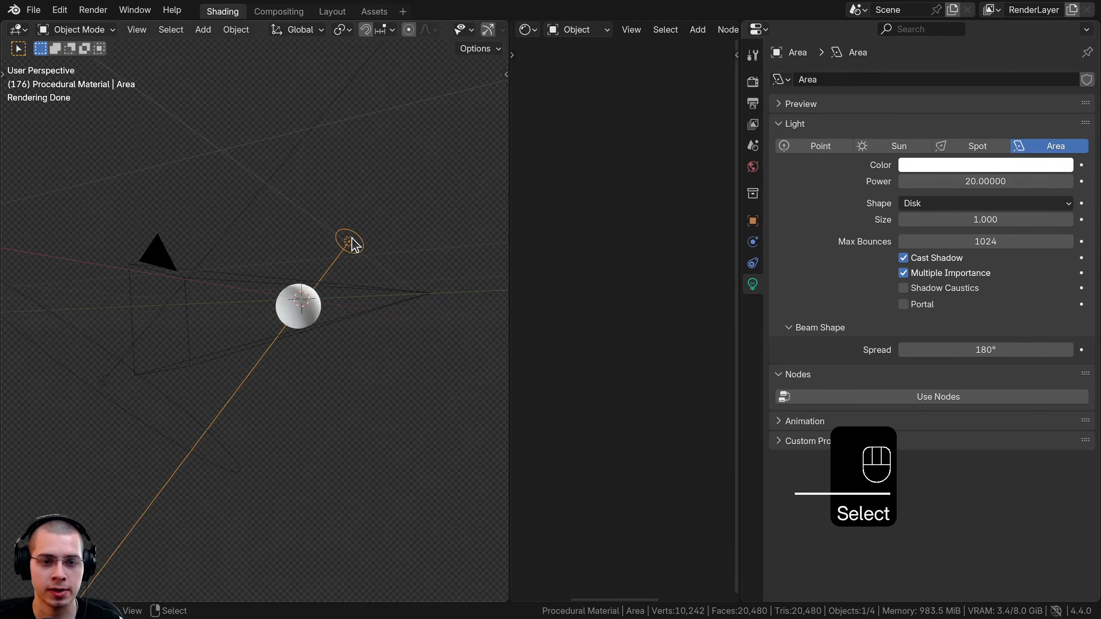
{"action": "scroll", "coordinate": [341, 322], "scroll_direction": "up", "scroll_amount": 2, "text": "shift"}
{"action": "scroll", "coordinate": [381, 261], "scroll_direction": "up", "scroll_amount": 3}
{"action": "middle_click_drag", "start_coordinate": [395, 279], "coordinate": [302, 361], "text": "shift"}
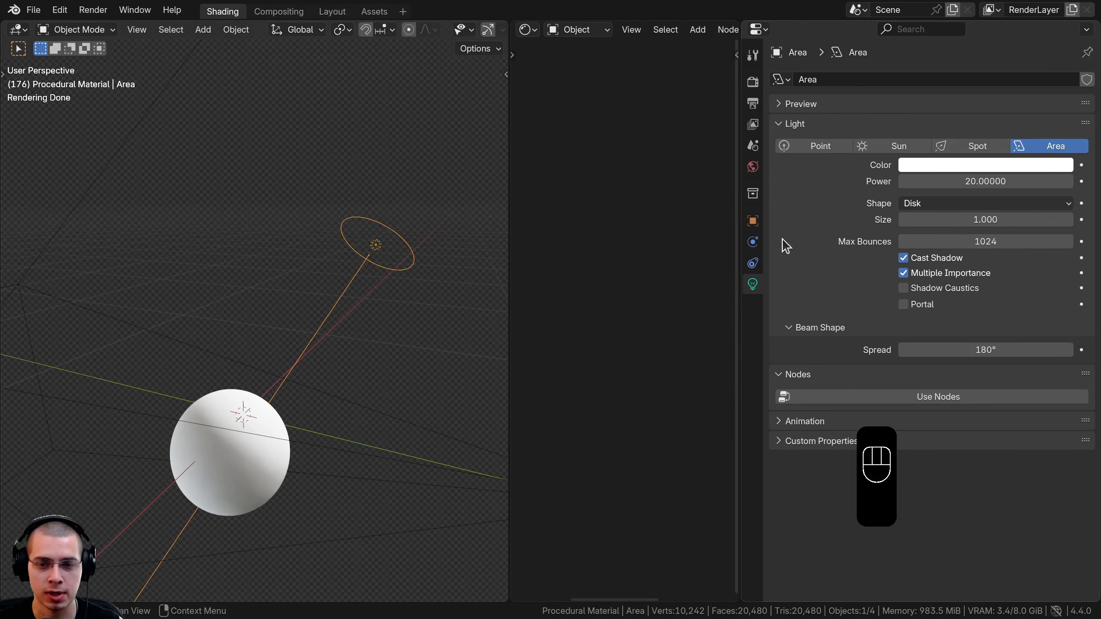
{"action": "key", "text": "KP_0"}
{"action": "scroll", "coordinate": [351, 322], "scroll_direction": "up", "scroll_amount": 3}
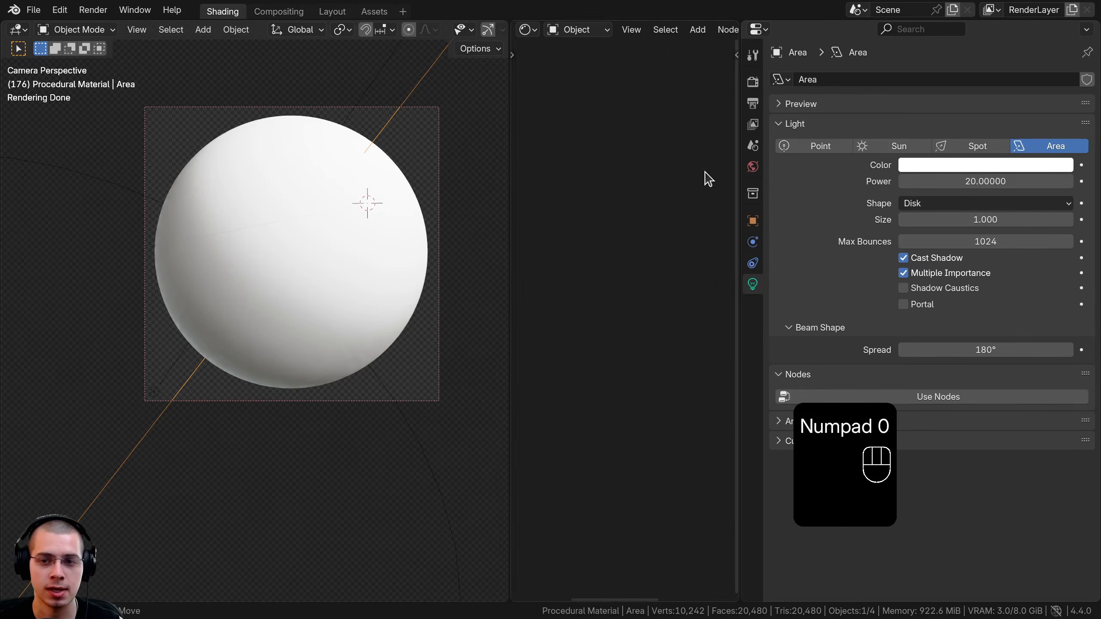
Examine the world's HDRI image, its strength, and the Environment Texture option used as the background color source.
{"action": "left_click", "coordinate": [753, 169]}
{"action": "scroll", "coordinate": [314, 196], "scroll_direction": "up", "scroll_amount": 2}
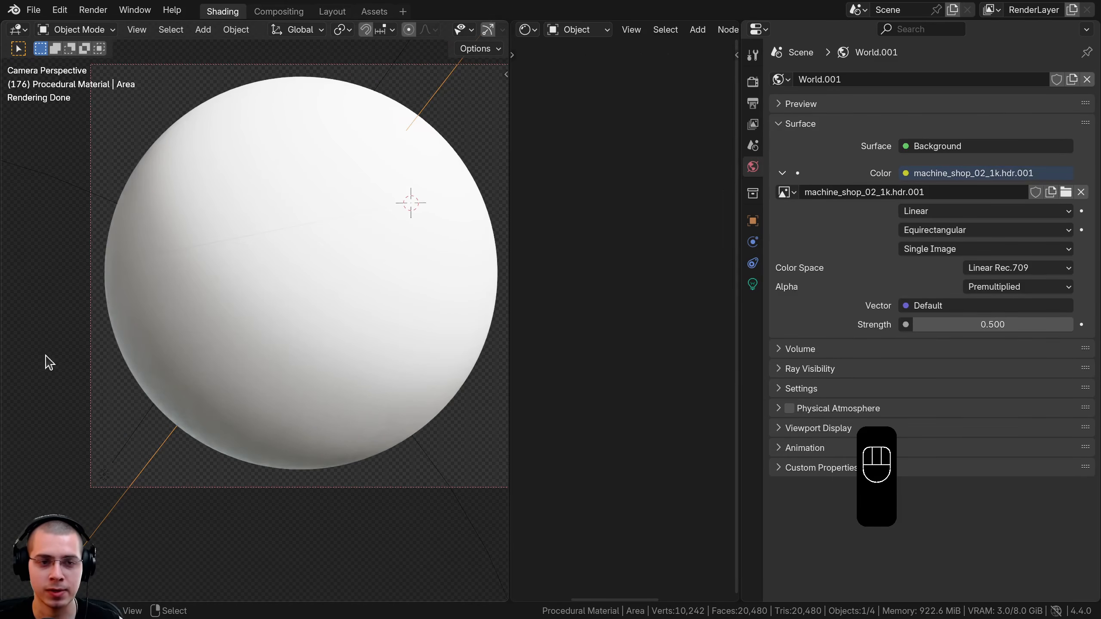
{"action": "left_click", "coordinate": [826, 193]}
{"action": "left_click_drag", "start_coordinate": [805, 192], "coordinate": [832, 194]}
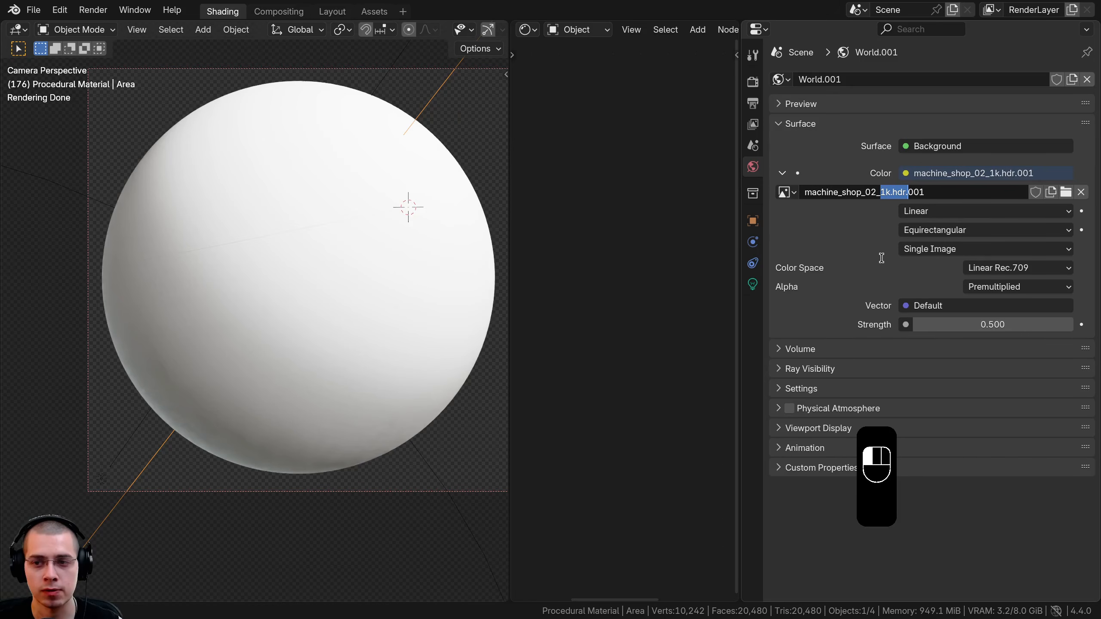
{"action": "left_click", "coordinate": [881, 258]}
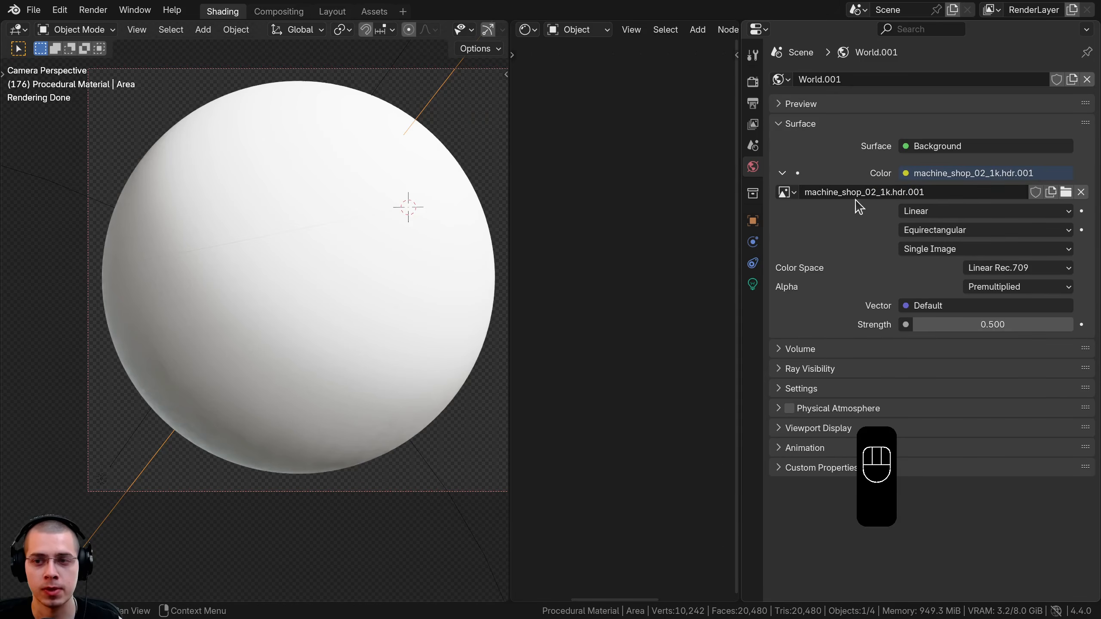
{"action": "left_click", "coordinate": [905, 174]}
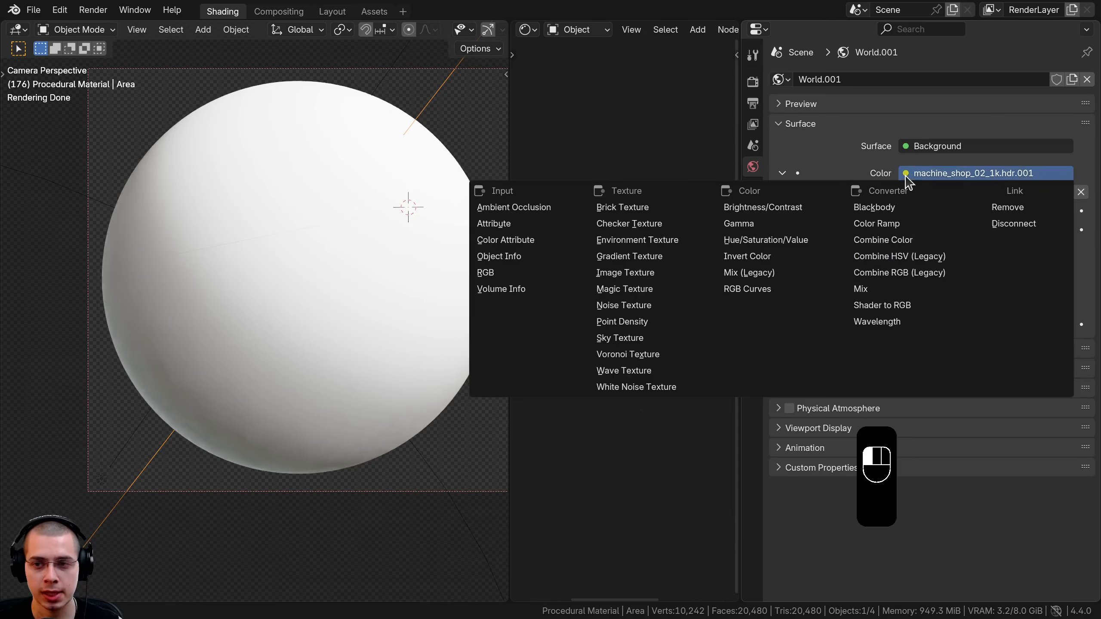
{"action": "left_click", "coordinate": [635, 241]}
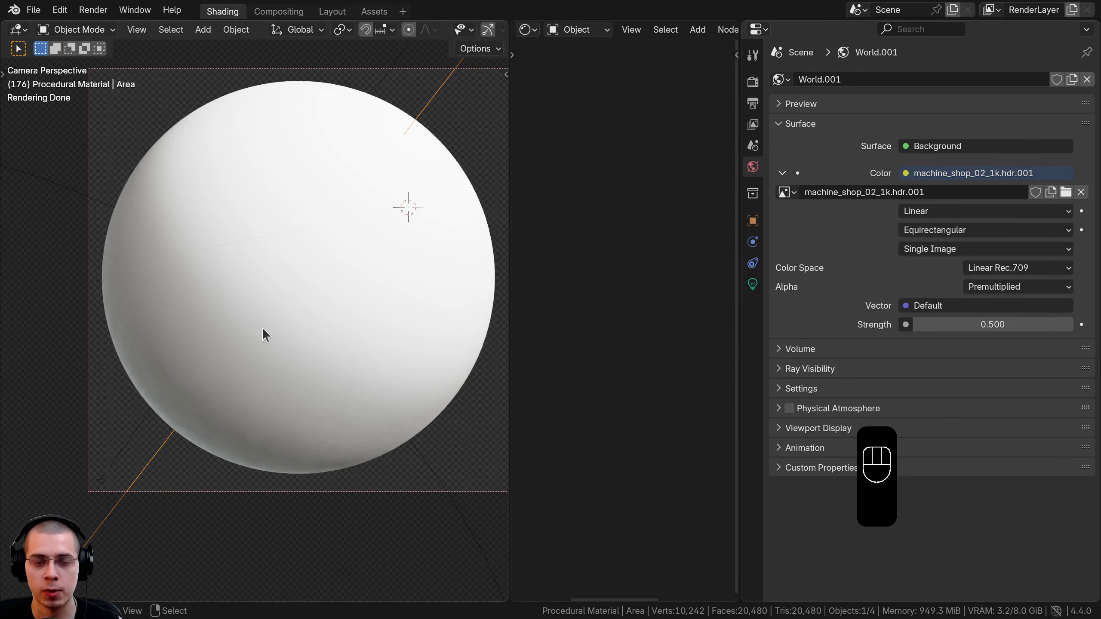
{"action": "middle_click_drag", "start_coordinate": [323, 128], "coordinate": [298, 177], "text": "shift"}
Examine the Cycles render engine and sampling settings and expand the Film settings.
{"action": "left_click", "coordinate": [753, 125]}
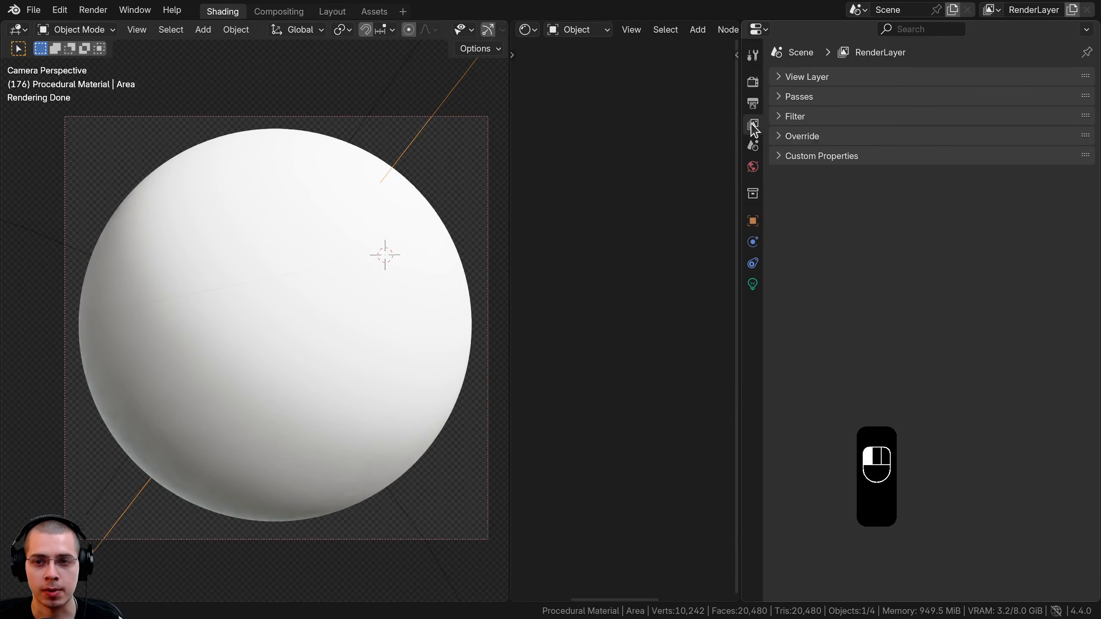
{"action": "left_click", "coordinate": [753, 82]}
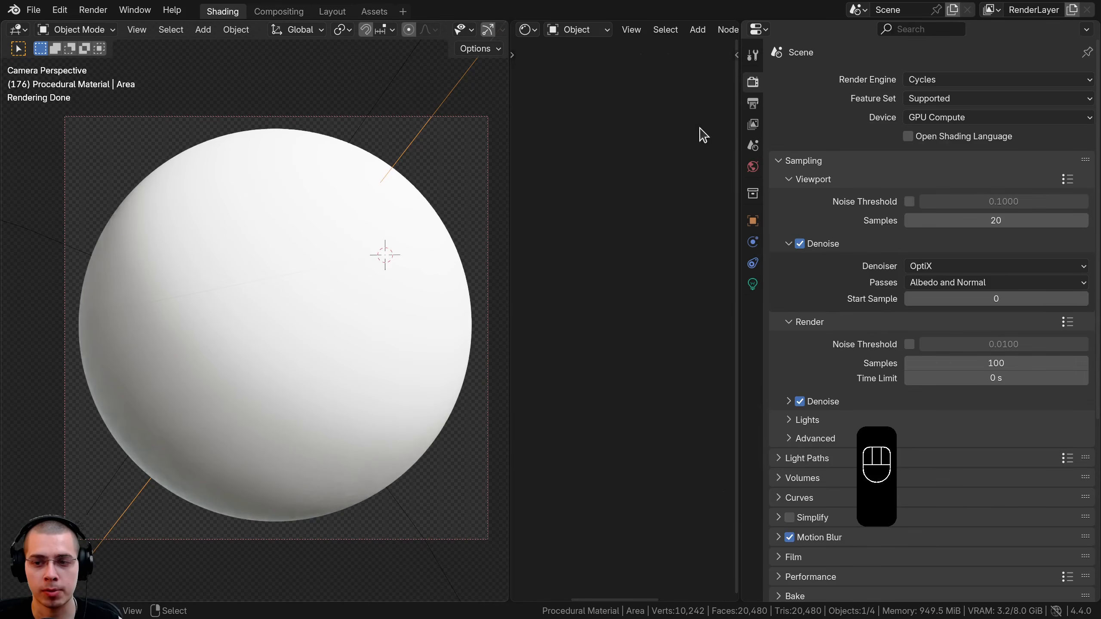
{"action": "scroll", "coordinate": [786, 270], "scroll_direction": "down", "scroll_amount": 6}
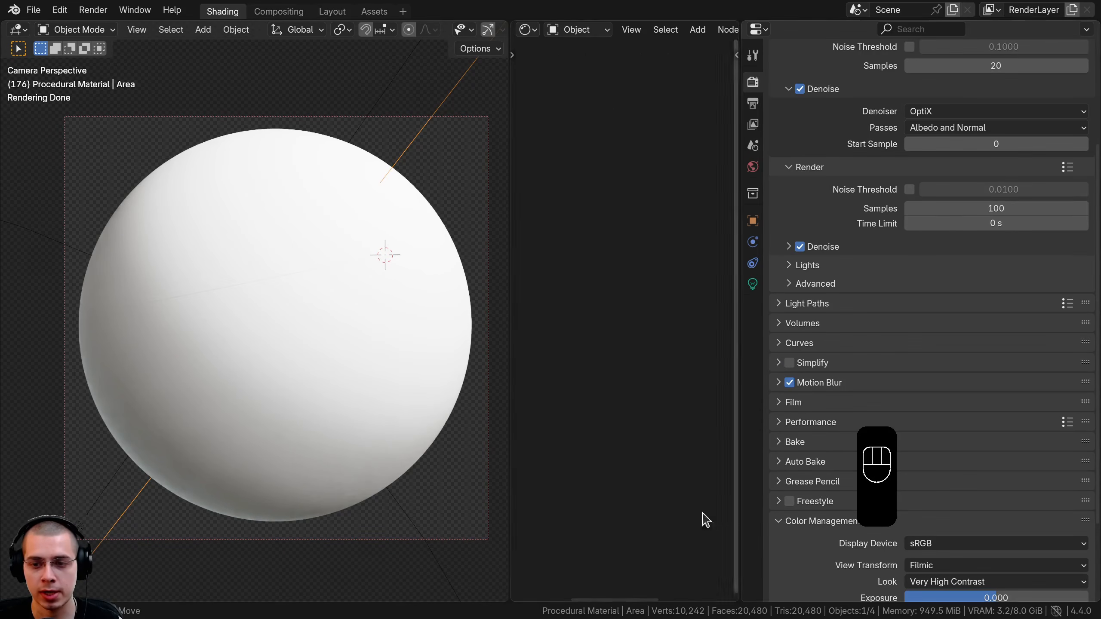
{"action": "left_click", "coordinate": [774, 404]}
{"action": "scroll", "coordinate": [774, 405], "scroll_direction": "down", "scroll_amount": 8}
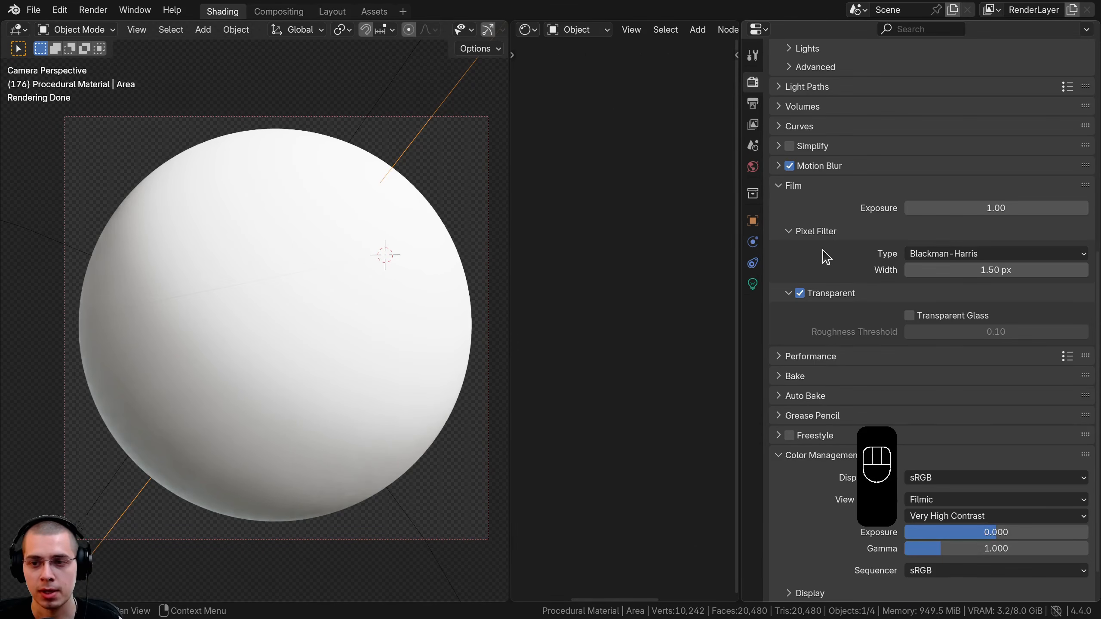
Toggle the film's transparent background off and on to compare it with the HDRI background, ending in the camera view.
{"action": "left_click", "coordinate": [800, 293]}
{"action": "left_click", "coordinate": [800, 293]}
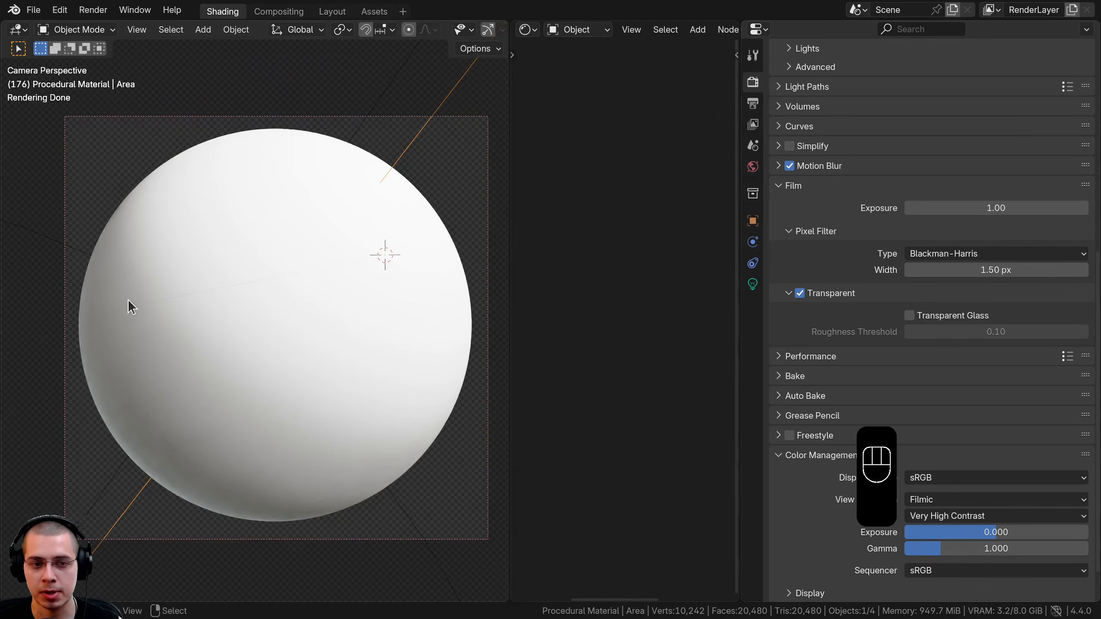
{"action": "middle_click_drag", "start_coordinate": [99, 253], "coordinate": [307, 331]}
{"action": "left_click", "coordinate": [800, 294]}
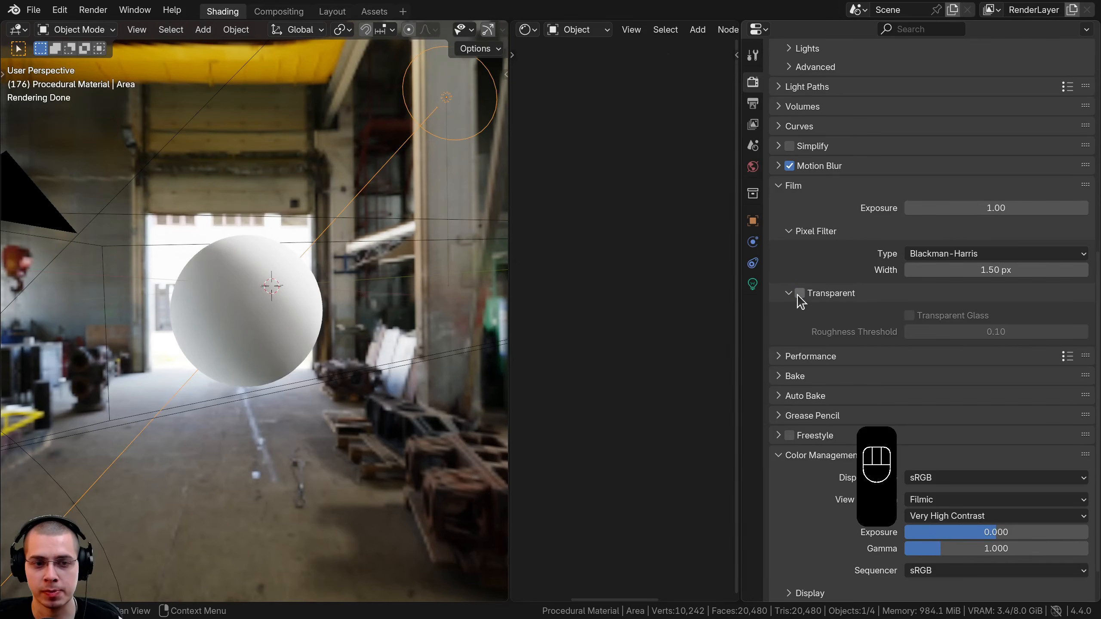
{"action": "left_click", "coordinate": [799, 294]}
{"action": "middle_click_drag", "start_coordinate": [177, 351], "coordinate": [175, 342]}
{"action": "key", "text": "KP_0"}
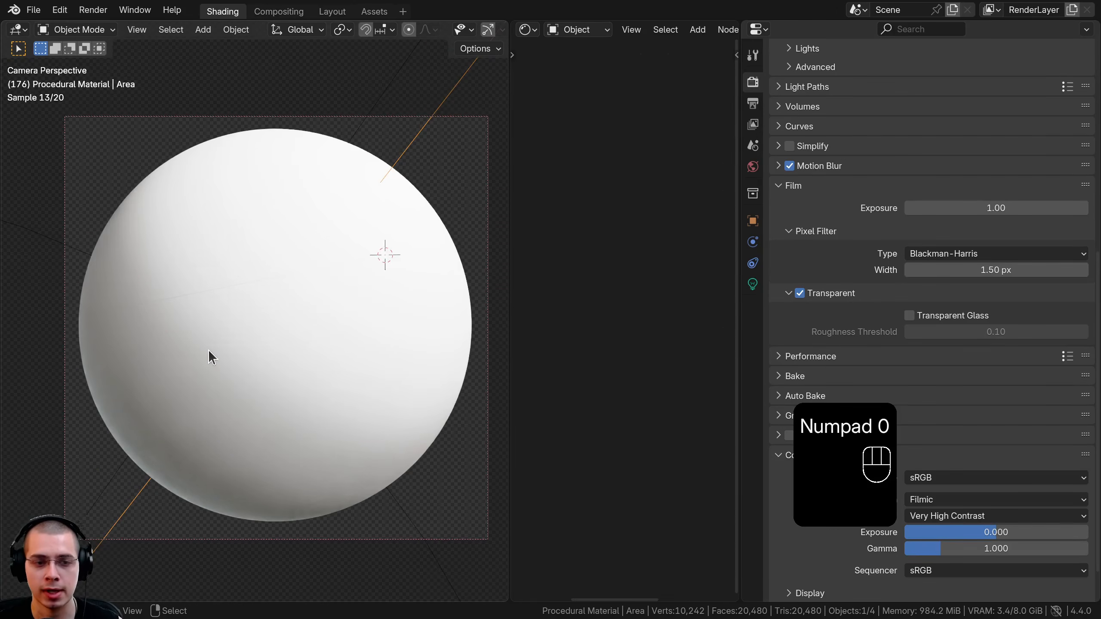
Use the Filmic view transform with the Very High Contrast look in the color management settings.
{"action": "left_click_drag", "start_coordinate": [741, 304], "coordinate": [849, 304]}
{"action": "scroll", "coordinate": [995, 307], "scroll_direction": "down", "scroll_amount": 2}
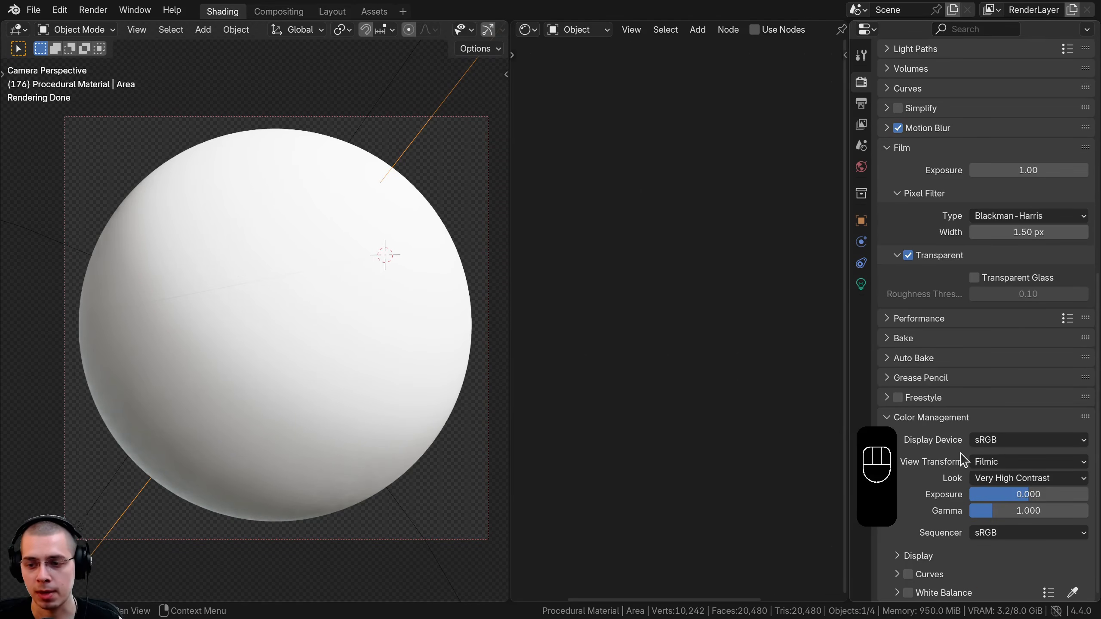
{"action": "left_click", "coordinate": [1003, 463]}
{"action": "left_click", "coordinate": [1004, 463]}
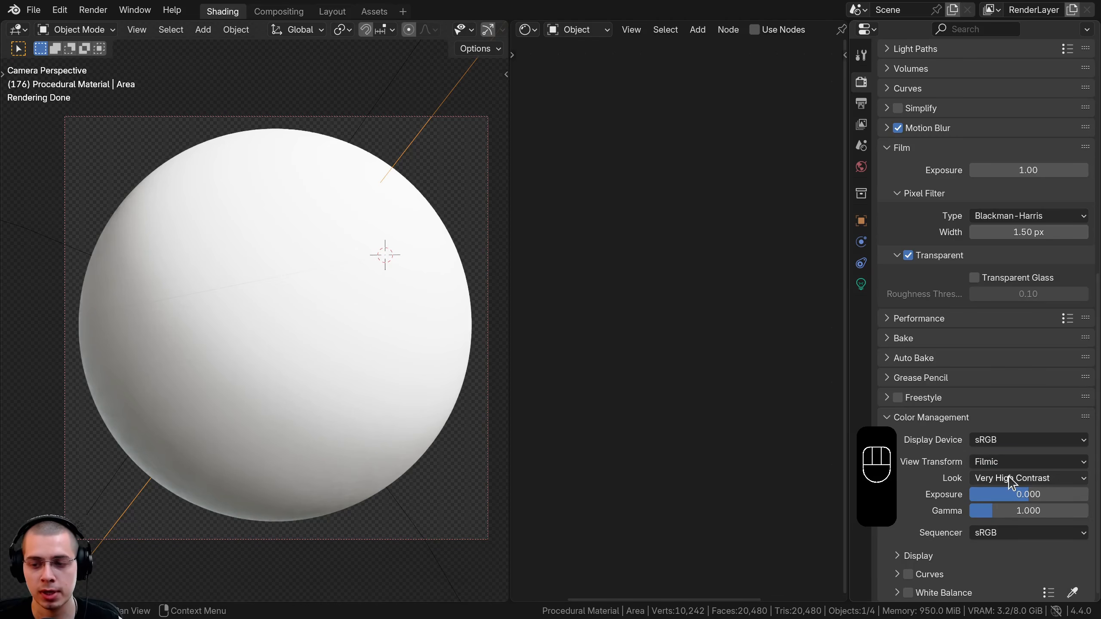
{"action": "left_click", "coordinate": [1008, 475]}
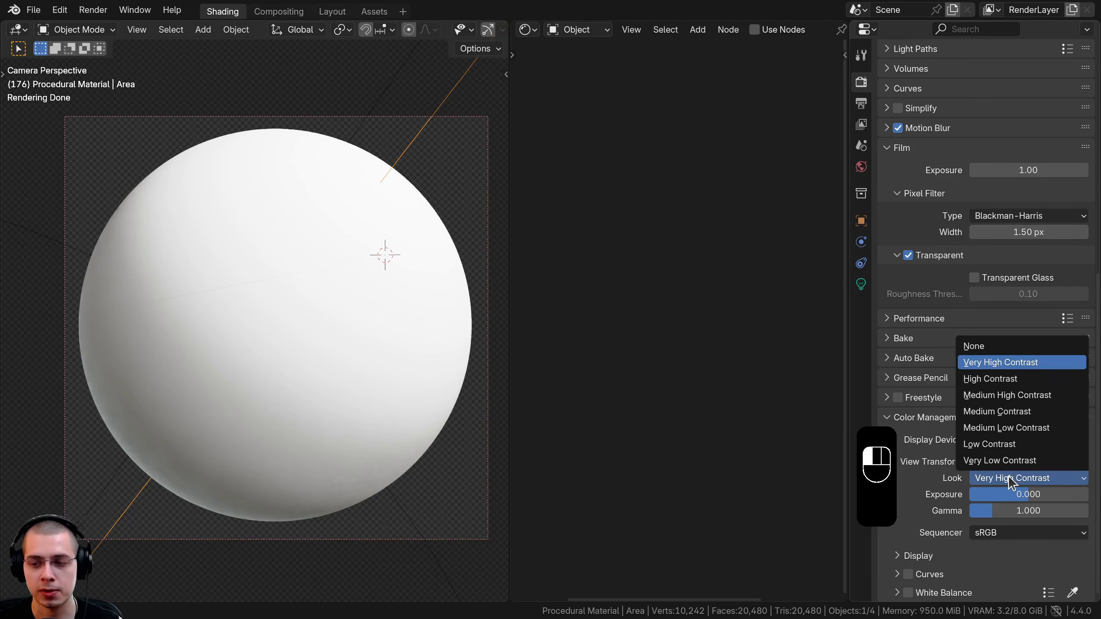
{"action": "left_click", "coordinate": [1004, 364]}
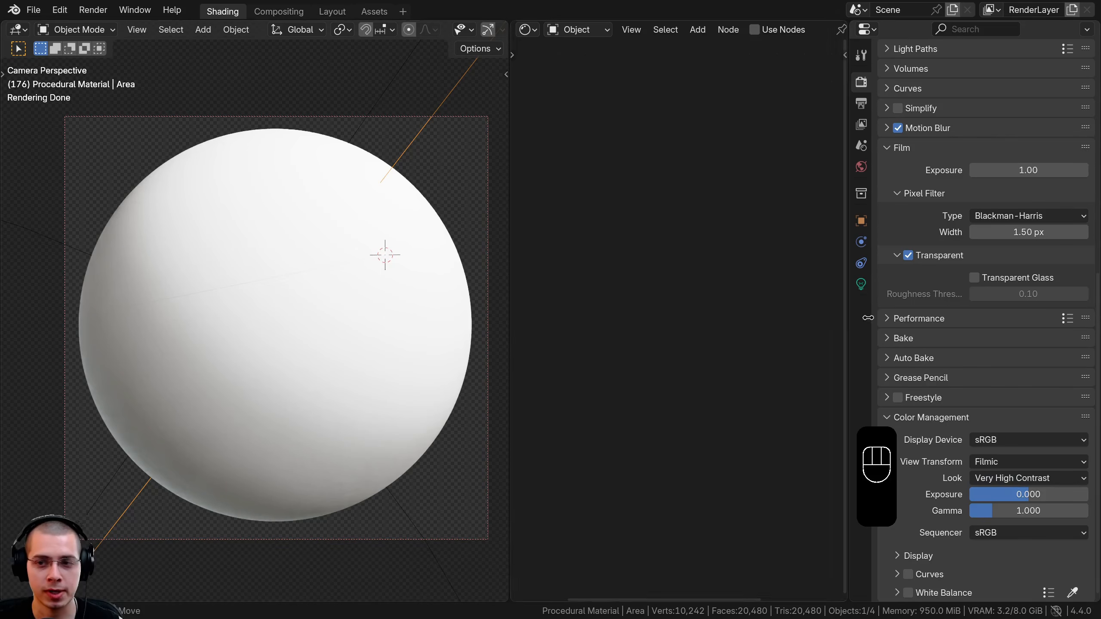
Widen the shader node editor by narrowing the properties editor and the 3D viewport.
{"action": "scroll", "coordinate": [927, 354], "scroll_direction": "up", "scroll_amount": 5}
{"action": "scroll", "coordinate": [927, 353], "scroll_direction": "up", "scroll_amount": 10}
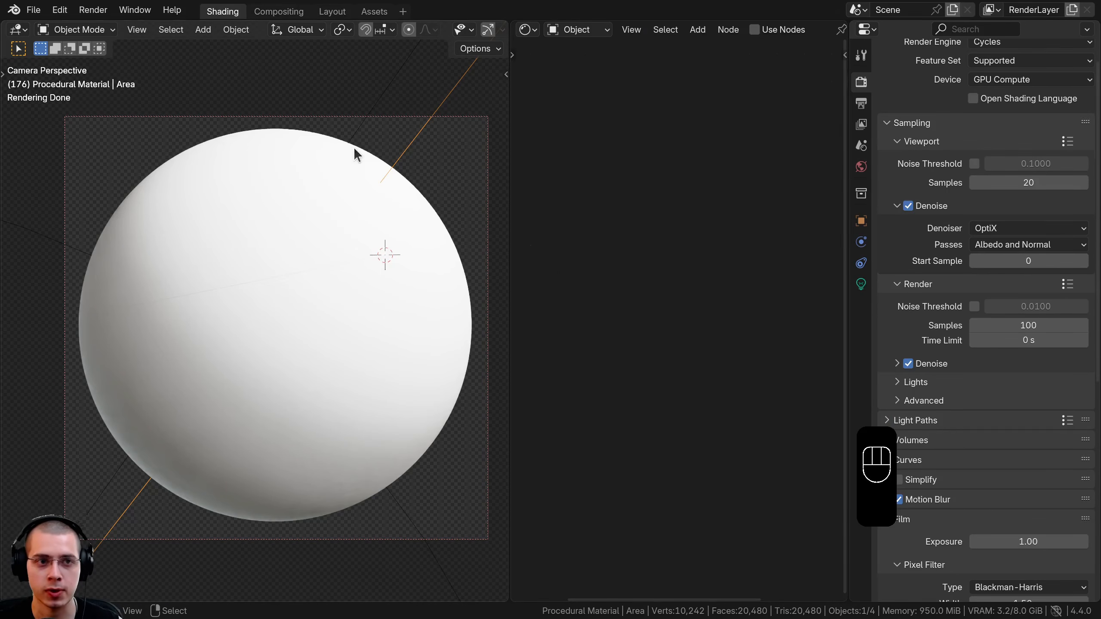
{"action": "middle_click_drag", "start_coordinate": [391, 161], "coordinate": [380, 166], "text": "shift"}
{"action": "left_click_drag", "start_coordinate": [847, 146], "coordinate": [1079, 146]}
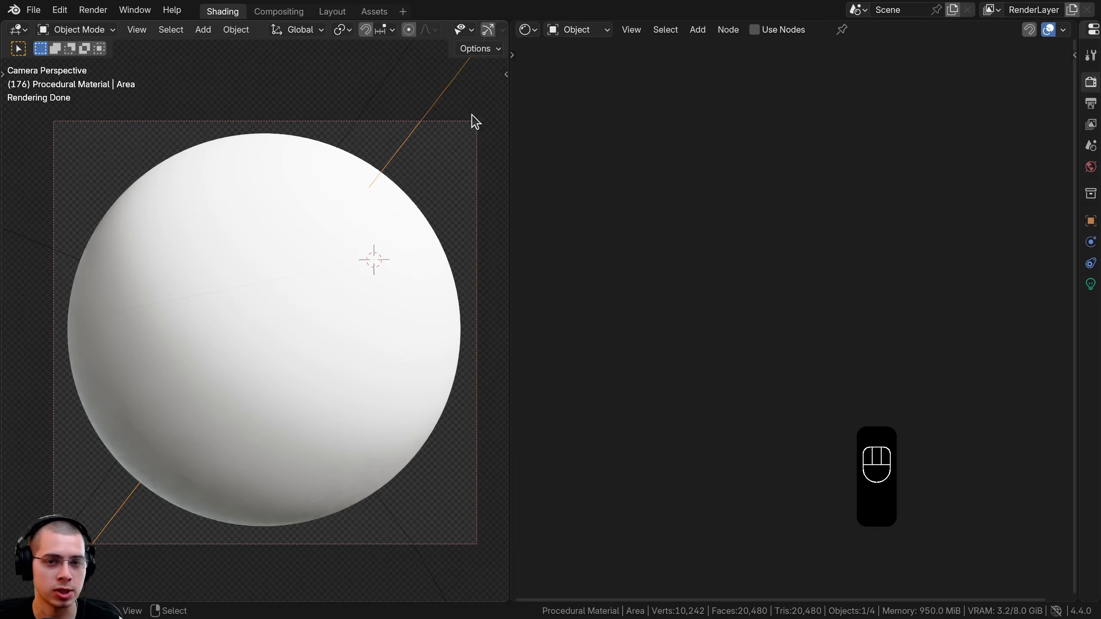
{"action": "left_click_drag", "start_coordinate": [509, 112], "coordinate": [331, 108]}
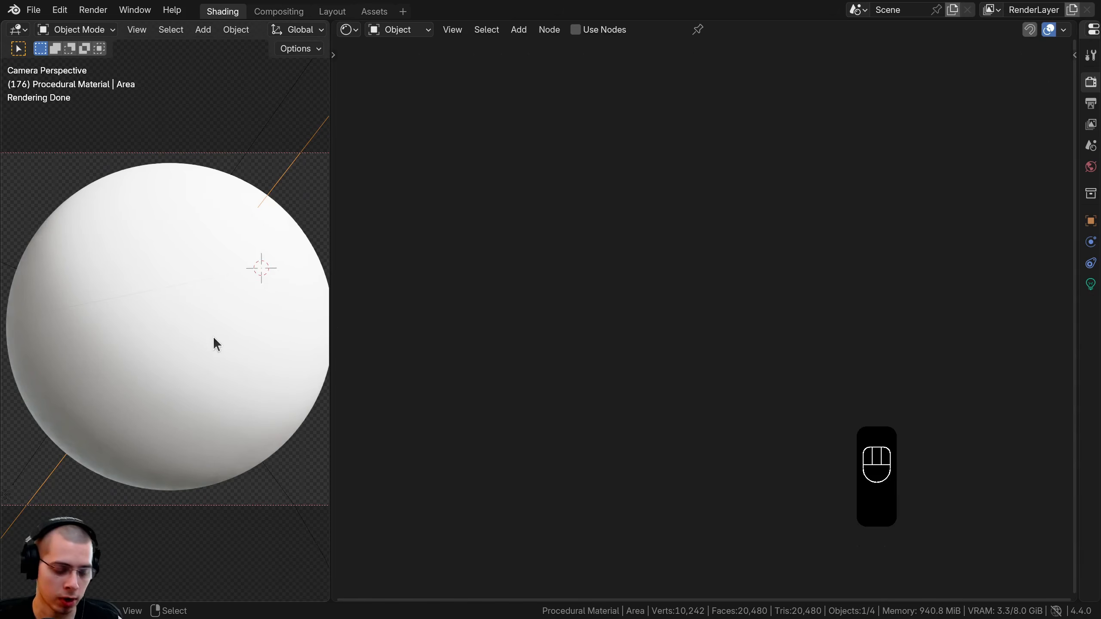
Select the sphere and create a new material on it named Concrete 1.
{"action": "key", "text": "z"}
{"action": "left_click", "coordinate": [186, 249]}
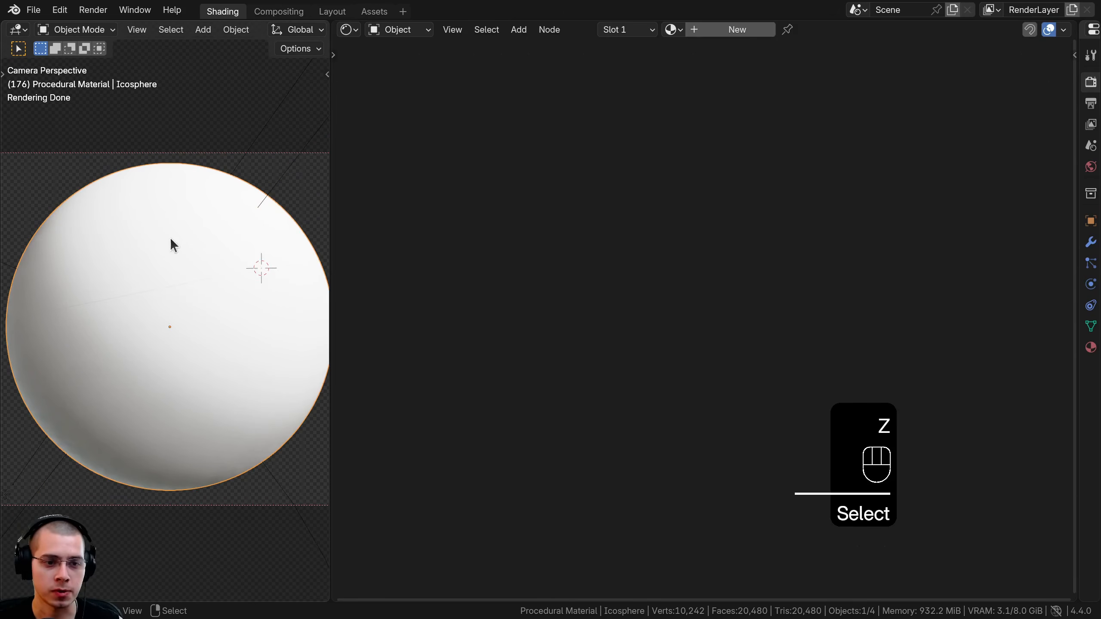
{"action": "left_click", "coordinate": [732, 31]}
{"action": "double_click", "coordinate": [766, 30]}
{"action": "type", "text": "Concrete 1"}
{"action": "key", "text": "Return"}
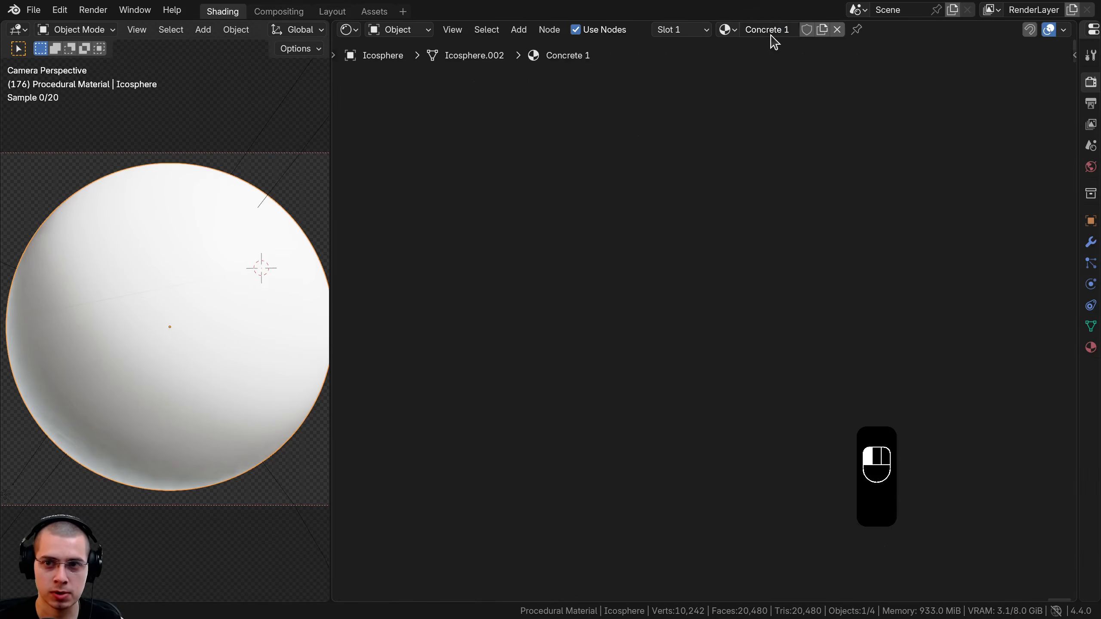
Frame the material's nodes and move the Principled BSDF node closer to the Material Output.
{"action": "key", "text": "a"}
{"action": "key", "text": "KP_Decimal"}
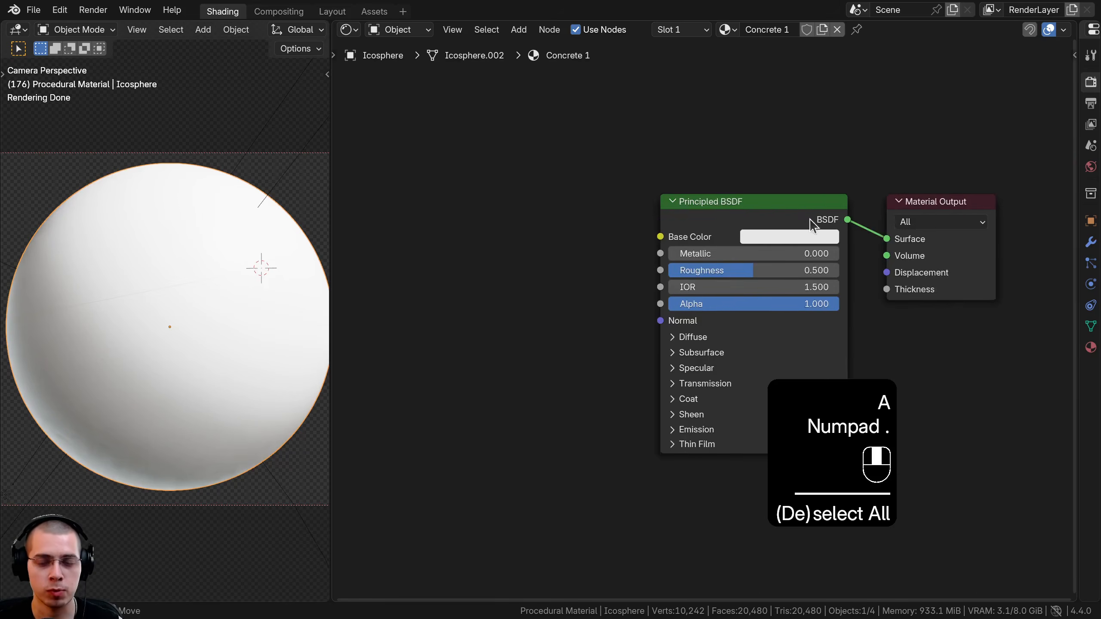
{"action": "middle_click_drag", "start_coordinate": [810, 219], "coordinate": [844, 190]}
{"action": "scroll", "coordinate": [844, 190], "scroll_direction": "up", "scroll_amount": 3}
{"action": "left_click_drag", "start_coordinate": [790, 184], "coordinate": [818, 182]}
{"action": "middle_click_drag", "start_coordinate": [818, 183], "coordinate": [780, 164]}
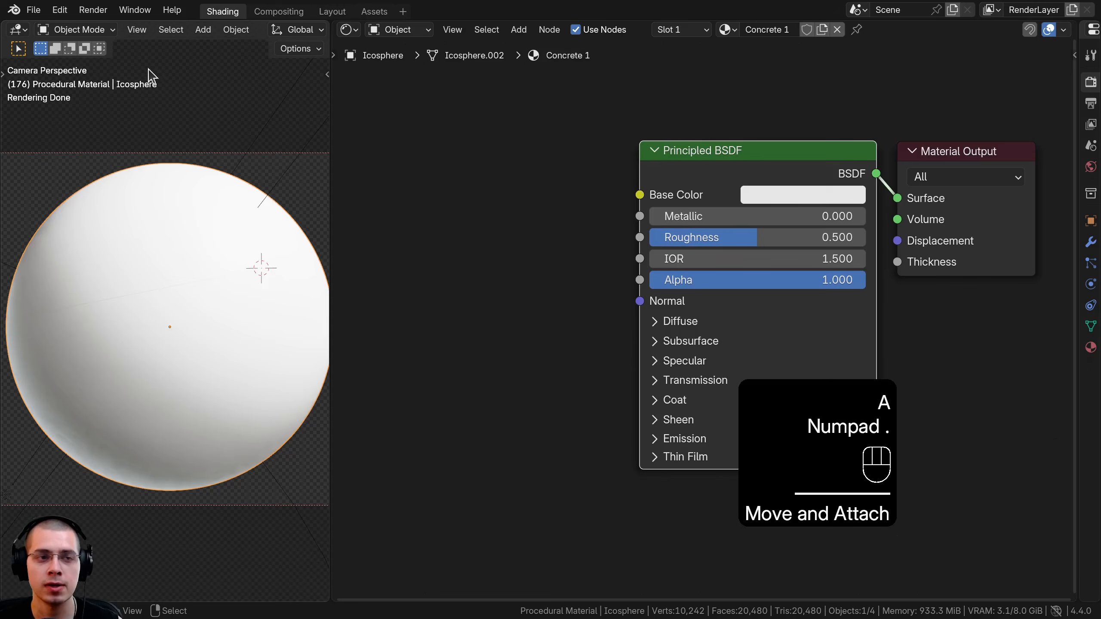
Search the add-ons in the preferences for "node" to check that Node Wrangler is enabled, and close the preferences.
{"action": "left_click", "coordinate": [59, 12]}
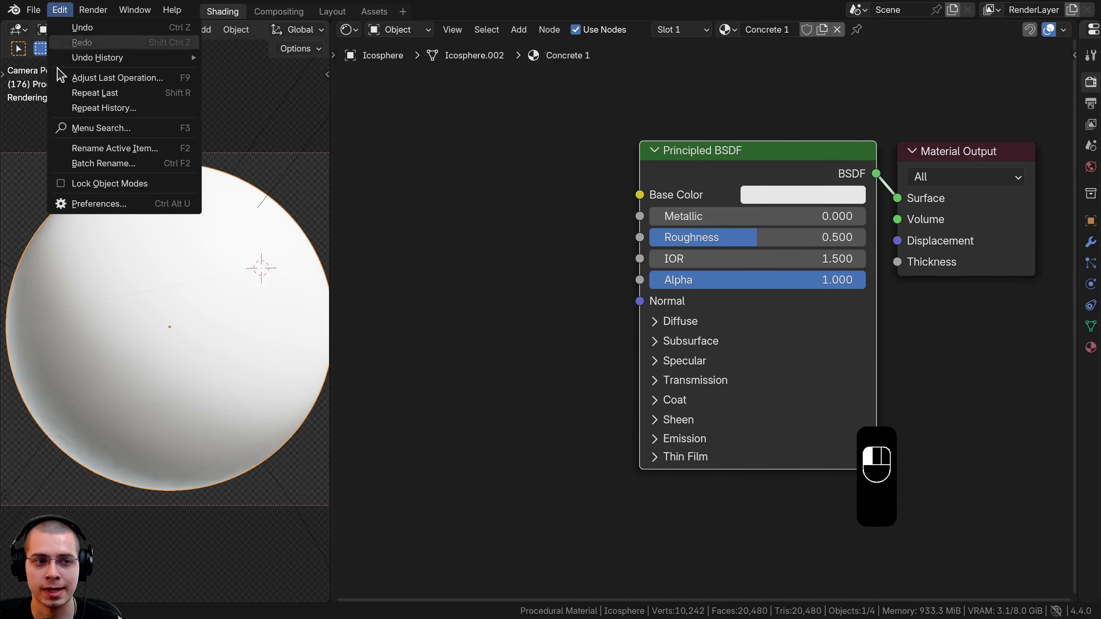
{"action": "left_click", "coordinate": [87, 202]}
{"action": "left_click_drag", "start_coordinate": [332, 15], "coordinate": [494, 42]}
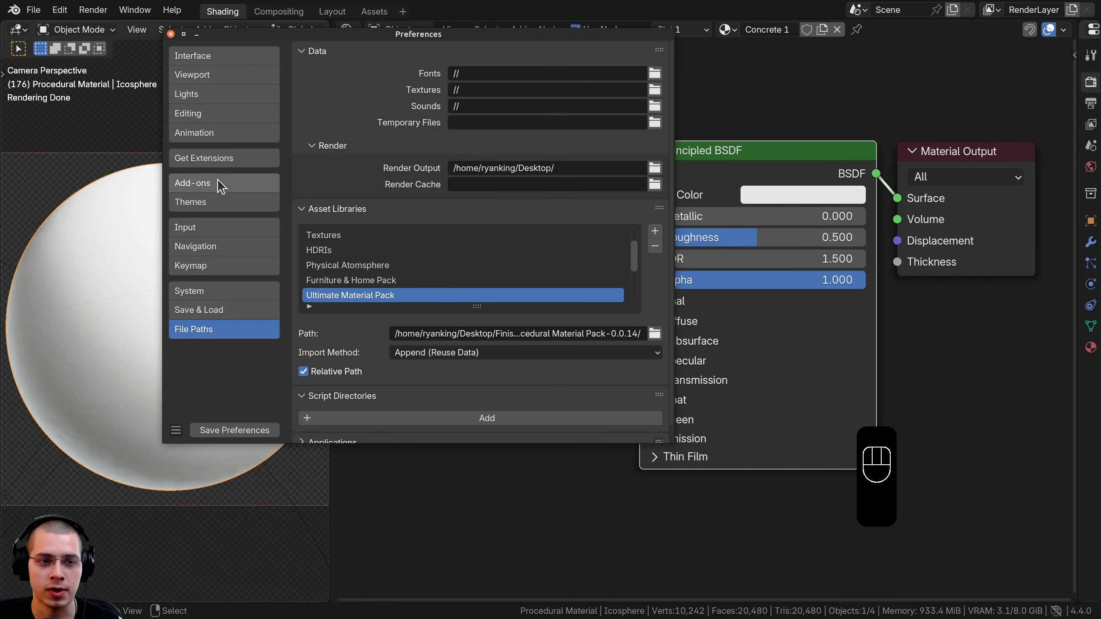
{"action": "left_click", "coordinate": [192, 182]}
{"action": "left_click", "coordinate": [410, 53]}
{"action": "type", "text": "node"}
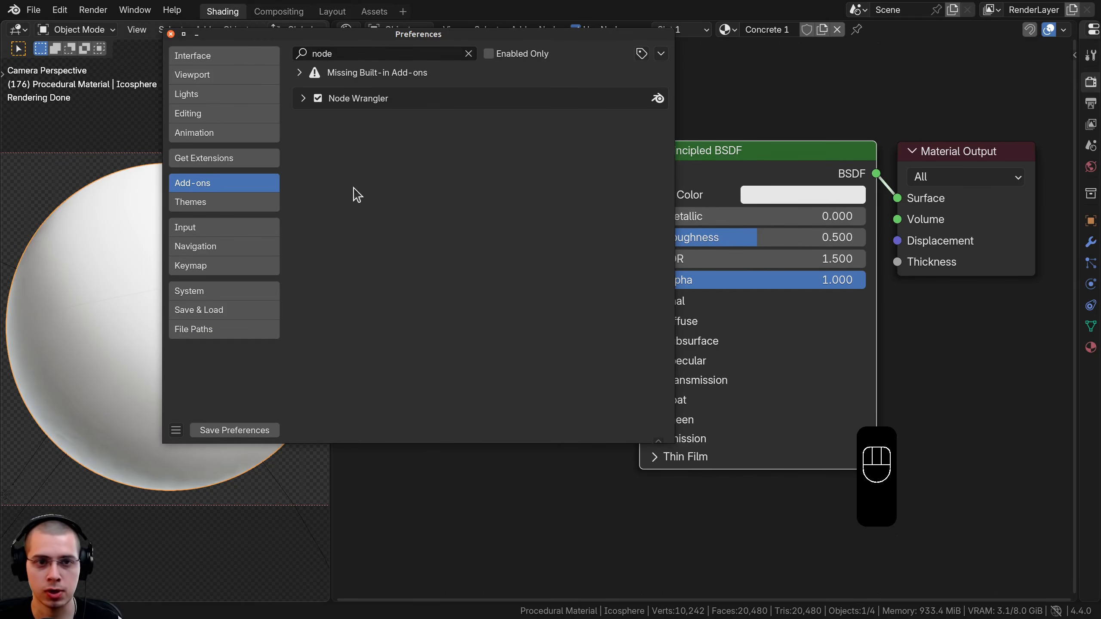
{"action": "left_click", "coordinate": [171, 34]}
Add a Voronoi Texture node well before the Principled BSDF and preview its Distance output on the sphere.
{"action": "scroll", "coordinate": [716, 287], "scroll_direction": "down", "scroll_amount": 2}
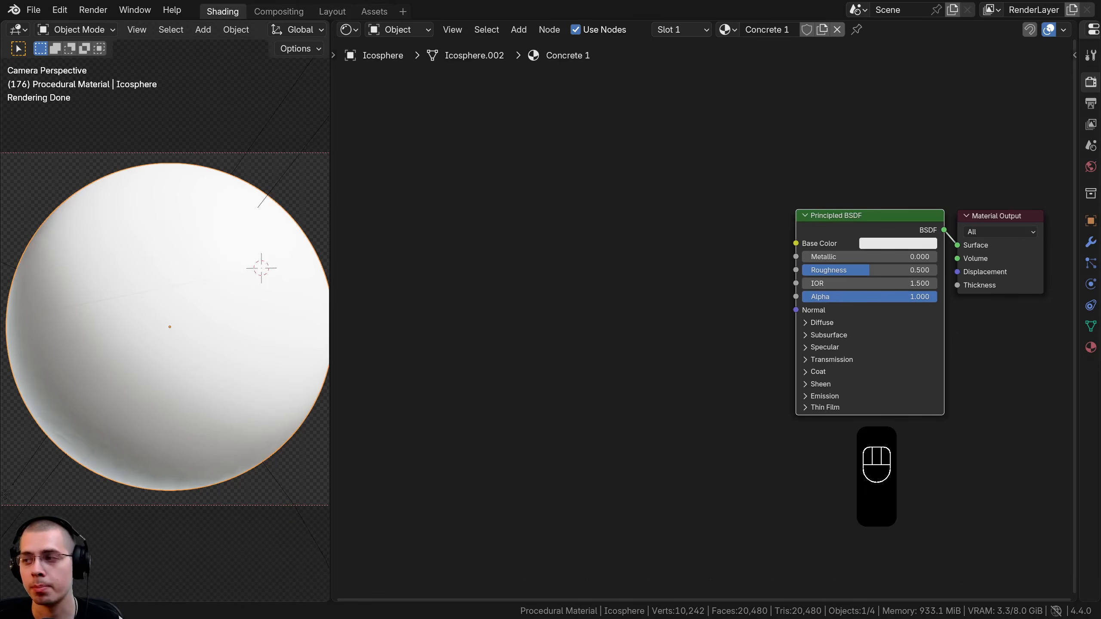
{"action": "key", "text": "shift+a"}
{"action": "type", "text": "vo"}
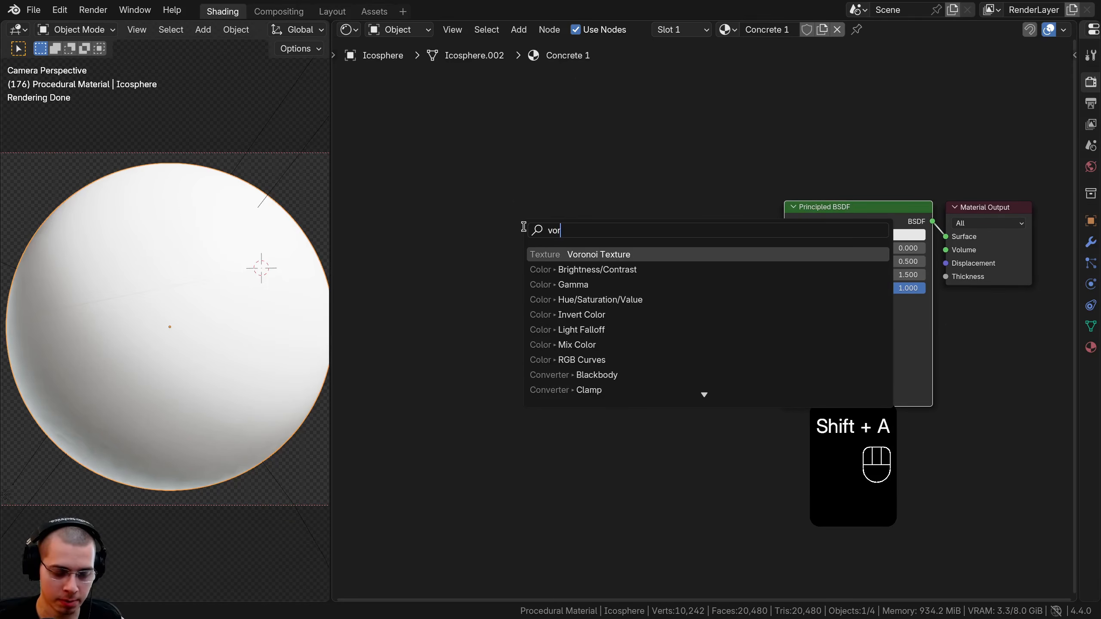
{"action": "type", "text": "r"}
{"action": "key", "text": "Return"}
{"action": "left_click", "coordinate": [414, 104]}
{"action": "middle_click_drag", "start_coordinate": [446, 147], "coordinate": [509, 212]}
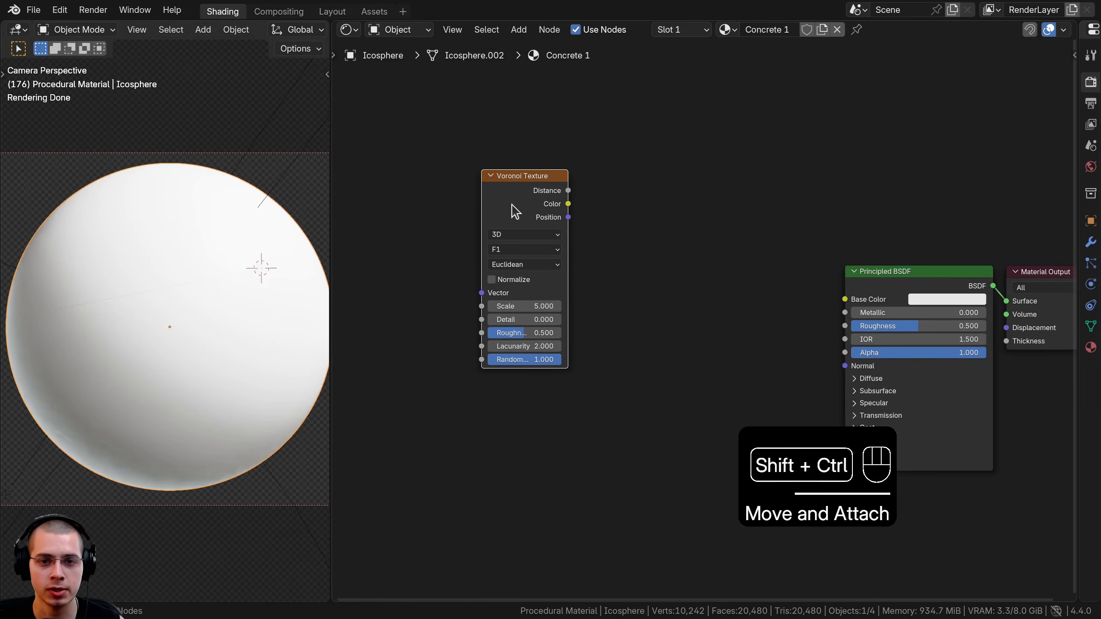
{"action": "left_click", "coordinate": [531, 205], "text": "ctrl+shift"}
{"action": "middle_click_drag", "start_coordinate": [396, 229], "coordinate": [443, 238]}
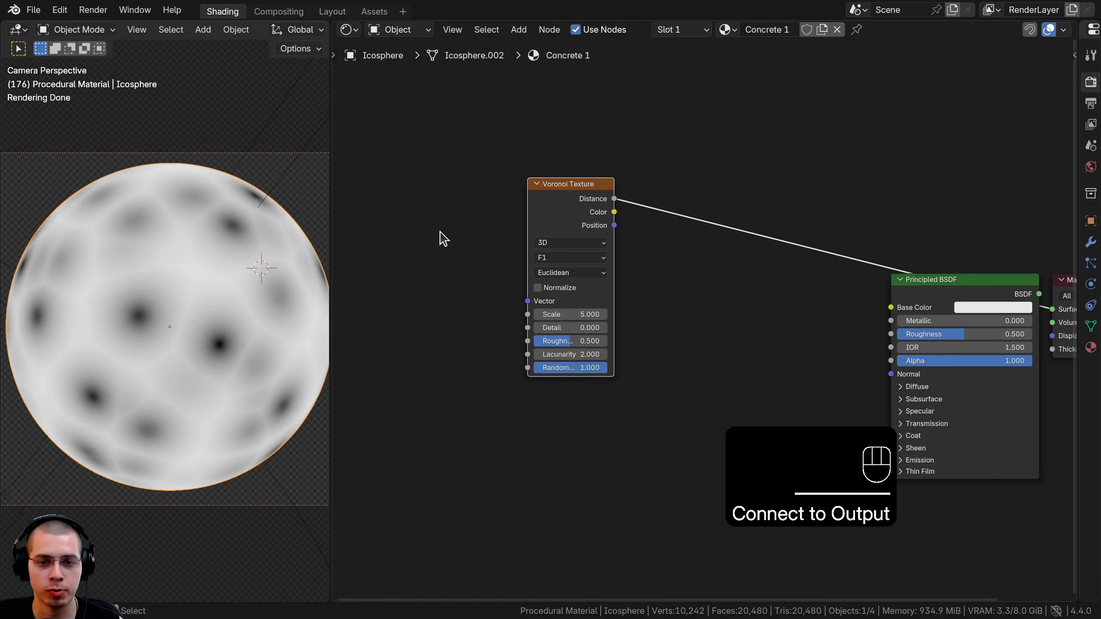
Add a Texture Coordinate and Mapping node setup in front of the Voronoi Texture's Vector input.
{"action": "right_click_drag", "start_coordinate": [562, 215], "coordinate": [548, 210]}
{"action": "scroll", "coordinate": [548, 209], "scroll_direction": "down", "scroll_amount": 1}
{"action": "middle_click_drag", "start_coordinate": [556, 206], "coordinate": [588, 208]}
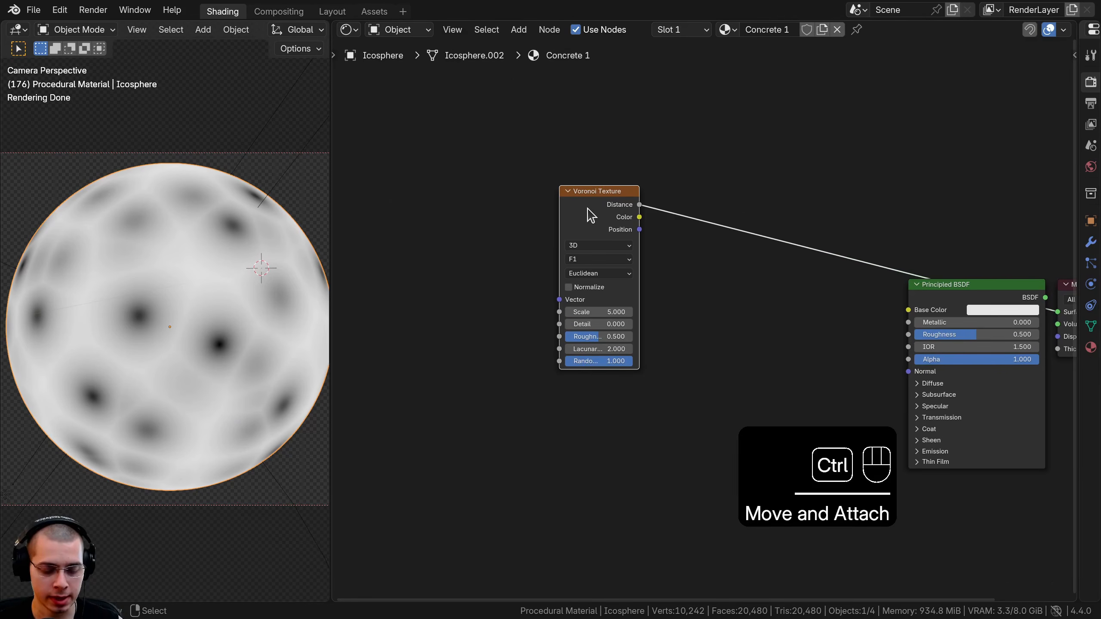
{"action": "key", "text": "ctrl+t"}
{"action": "scroll", "coordinate": [521, 221], "scroll_direction": "up", "scroll_amount": 2}
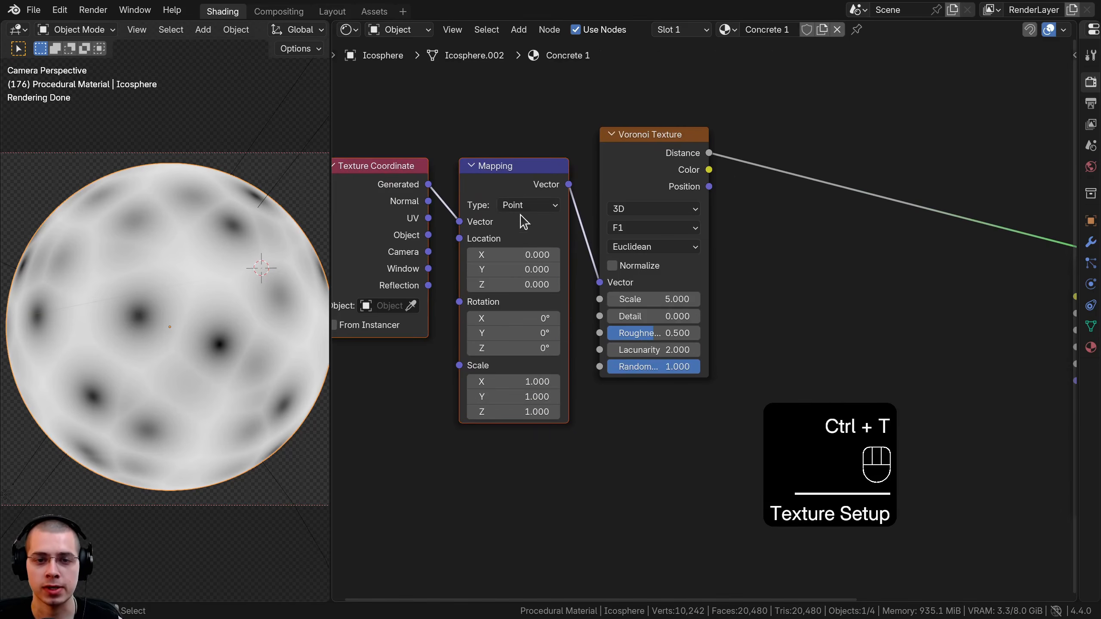
Connect the Texture Coordinate's Object output to the Mapping node's Vector input and move the Texture Coordinate closer to it.
{"action": "left_click", "coordinate": [453, 222]}
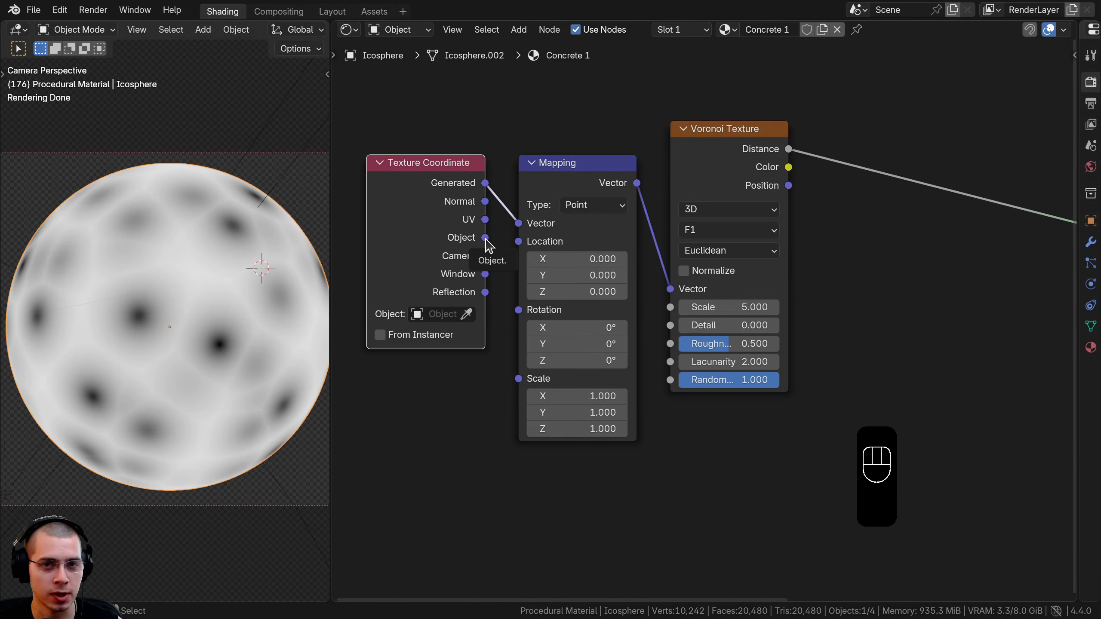
{"action": "left_click_drag", "start_coordinate": [485, 240], "coordinate": [518, 225]}
{"action": "left_click_drag", "start_coordinate": [417, 231], "coordinate": [434, 230]}
Move the Texture Coordinate and Mapping nodes together farther away from the Voronoi Texture and lower down.
{"action": "key", "text": "b"}
{"action": "left_click_drag", "start_coordinate": [466, 114], "coordinate": [598, 191]}
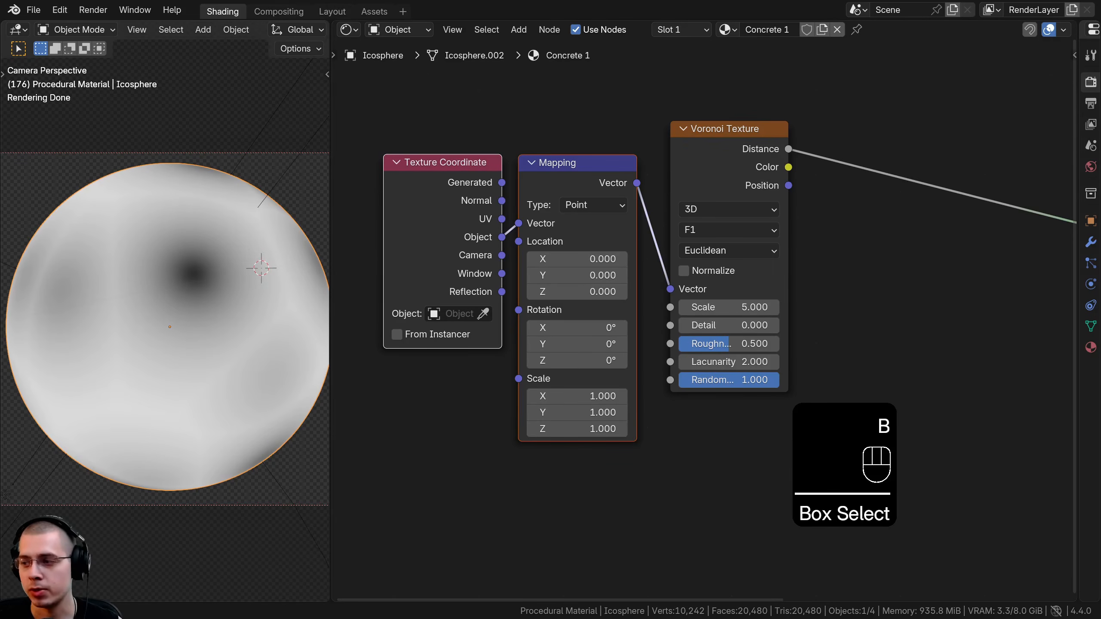
{"action": "scroll", "coordinate": [650, 136], "scroll_direction": "down", "scroll_amount": 5}
{"action": "middle_click_drag", "start_coordinate": [589, 121], "coordinate": [529, 161]}
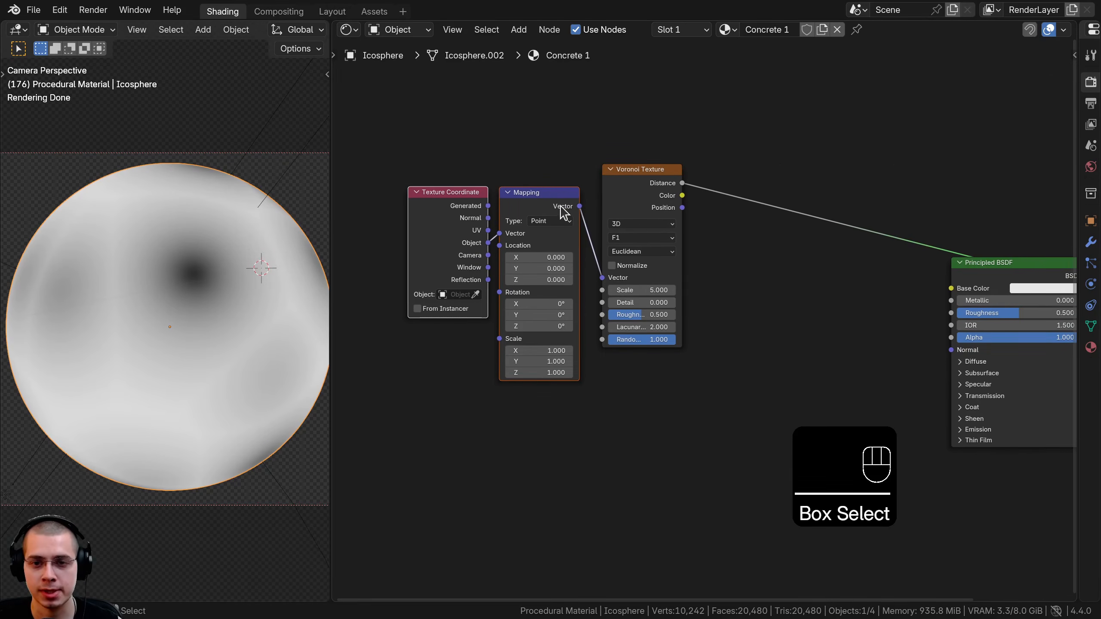
{"action": "middle_click_drag", "start_coordinate": [585, 205], "coordinate": [603, 205]}
{"action": "key", "text": "g"}
{"action": "left_click", "coordinate": [480, 236]}
Join the Texture Coordinate and Mapping nodes in a frame and label it Mapping.
{"action": "left_click_drag", "start_coordinate": [364, 171], "coordinate": [521, 365]}
{"action": "middle_click_drag", "start_coordinate": [528, 326], "coordinate": [562, 314]}
{"action": "key", "text": "ctrl"}
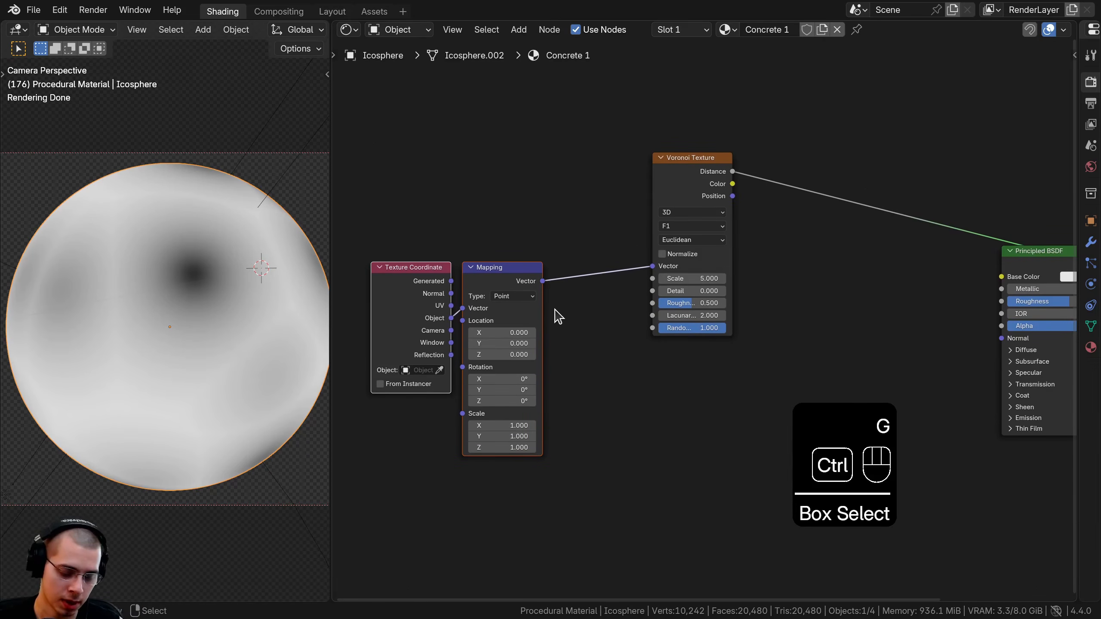
{"action": "key", "text": "ctrl+j"}
{"action": "left_click_drag", "start_coordinate": [498, 252], "coordinate": [511, 238]}
{"action": "left_click", "coordinate": [511, 238]}
{"action": "key", "text": "F2"}
{"action": "type", "text": "Mapping"}
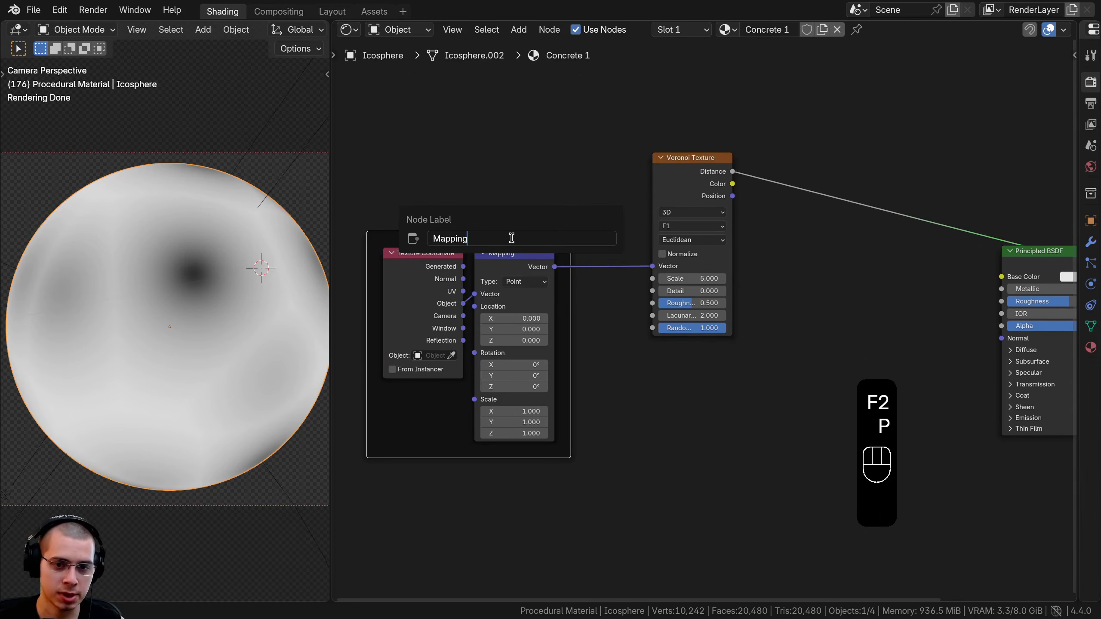
{"action": "key", "text": "Return"}
{"action": "key", "text": "a"}
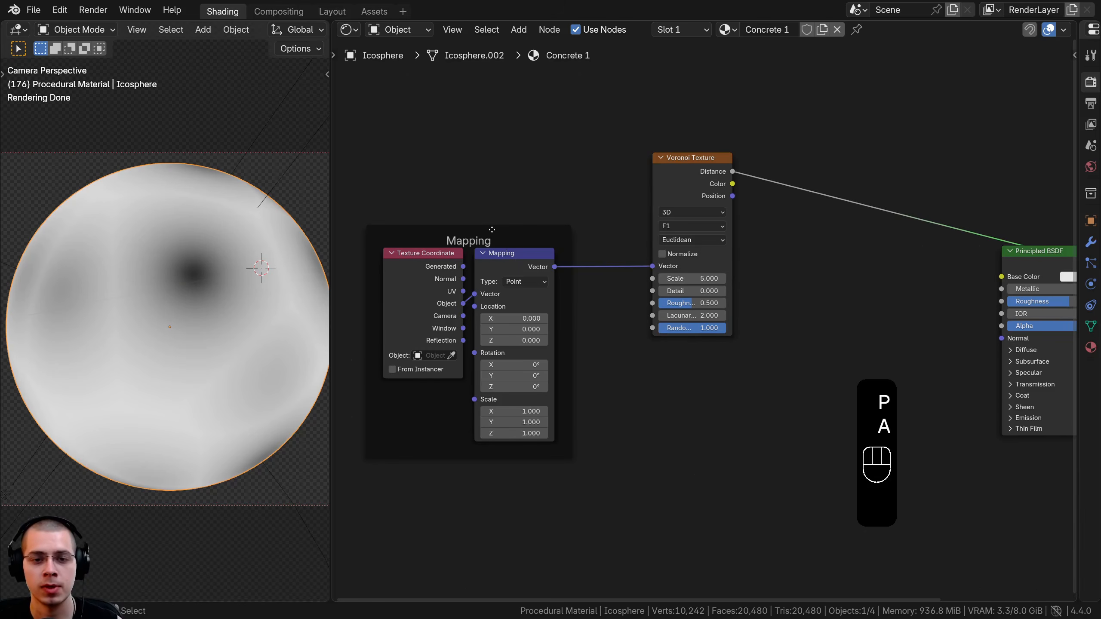
Reposition the Mapping frame lower than the Voronoi Texture, leaving a gap between them.
{"action": "left_click", "coordinate": [492, 237]}
{"action": "key", "text": "g"}
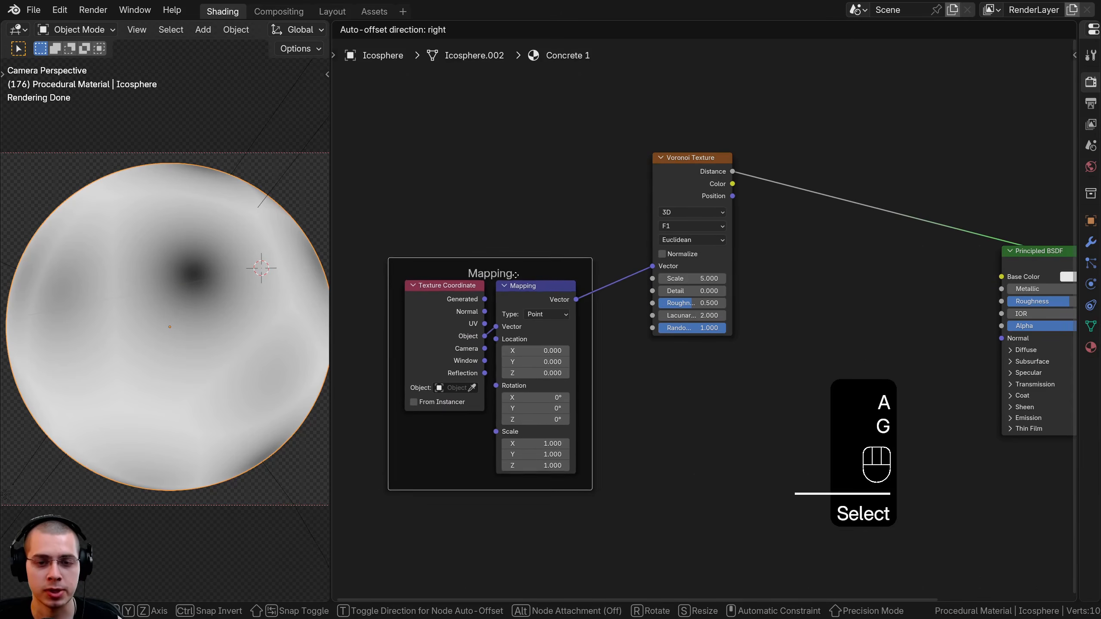
{"action": "left_click", "coordinate": [498, 300]}
{"action": "scroll", "coordinate": [498, 300], "scroll_direction": "down", "scroll_amount": 1}
{"action": "middle_click_drag", "start_coordinate": [526, 301], "coordinate": [516, 311]}
{"action": "key", "text": "g"}
{"action": "left_click", "coordinate": [485, 317]}
Set the Voronoi Texture's Scale to 300 and its Detail to 10.
{"action": "middle_click_drag", "start_coordinate": [655, 217], "coordinate": [634, 224]}
{"action": "scroll", "coordinate": [826, 126], "scroll_direction": "up", "scroll_amount": 2}
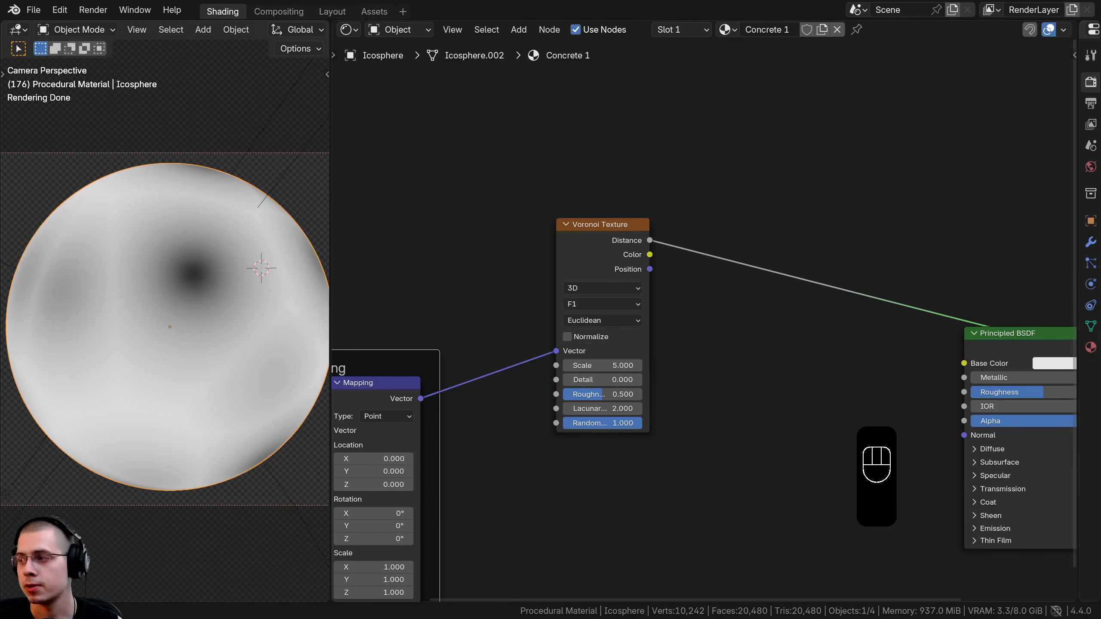
{"action": "scroll", "coordinate": [742, 319], "scroll_direction": "up", "scroll_amount": 3}
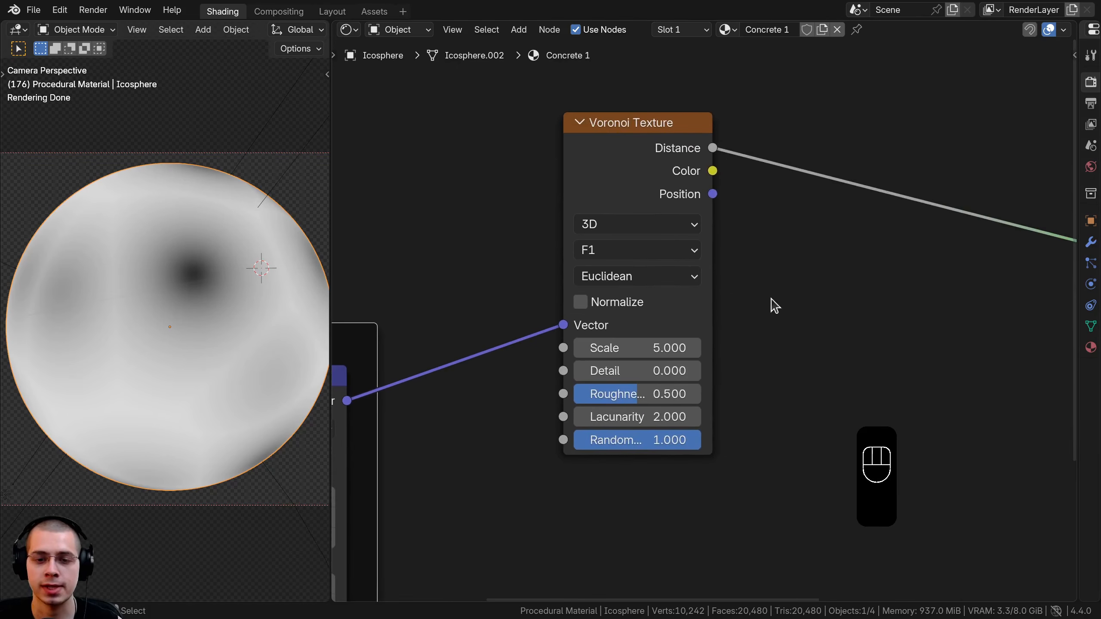
{"action": "scroll", "coordinate": [653, 338], "scroll_direction": "up", "scroll_amount": 2}
{"action": "left_click", "coordinate": [653, 349]}
{"action": "type", "text": "300"}
{"action": "key", "text": "Return"}
{"action": "left_click", "coordinate": [652, 356]}
{"action": "key", "text": "Return"}
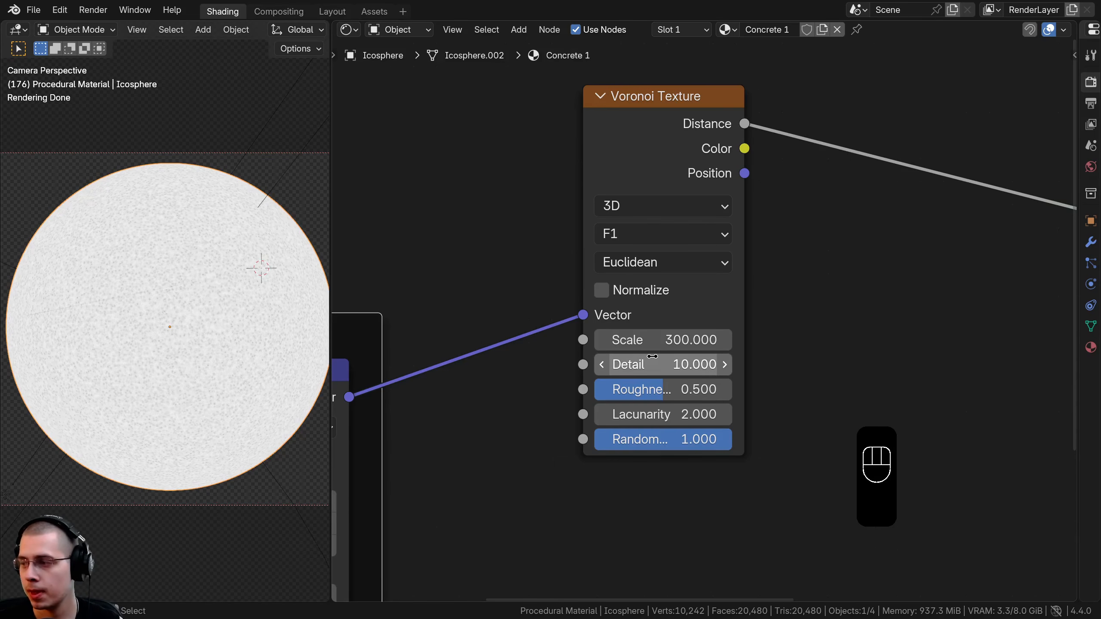
Move the Voronoi Texture node slightly upward and examine its fine pattern close up on the sphere.
{"action": "scroll", "coordinate": [658, 449], "scroll_direction": "down", "scroll_amount": 2}
{"action": "left_click_drag", "start_coordinate": [651, 190], "coordinate": [650, 162]}
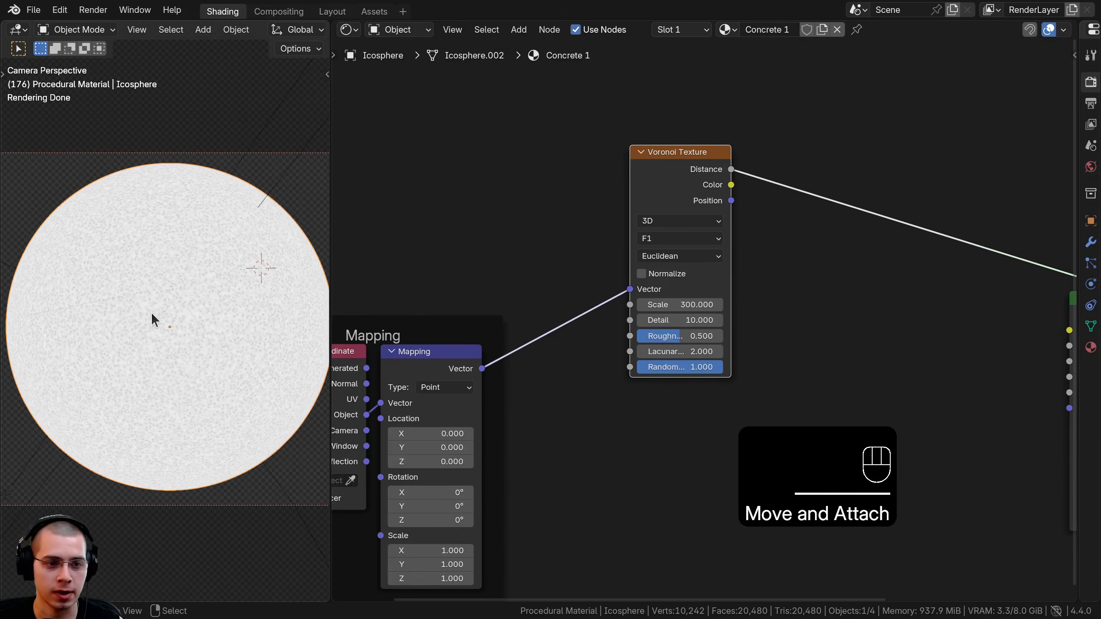
{"action": "scroll", "coordinate": [177, 294], "scroll_direction": "up", "scroll_amount": 4}
{"action": "scroll", "coordinate": [175, 286], "scroll_direction": "up", "scroll_amount": 2}
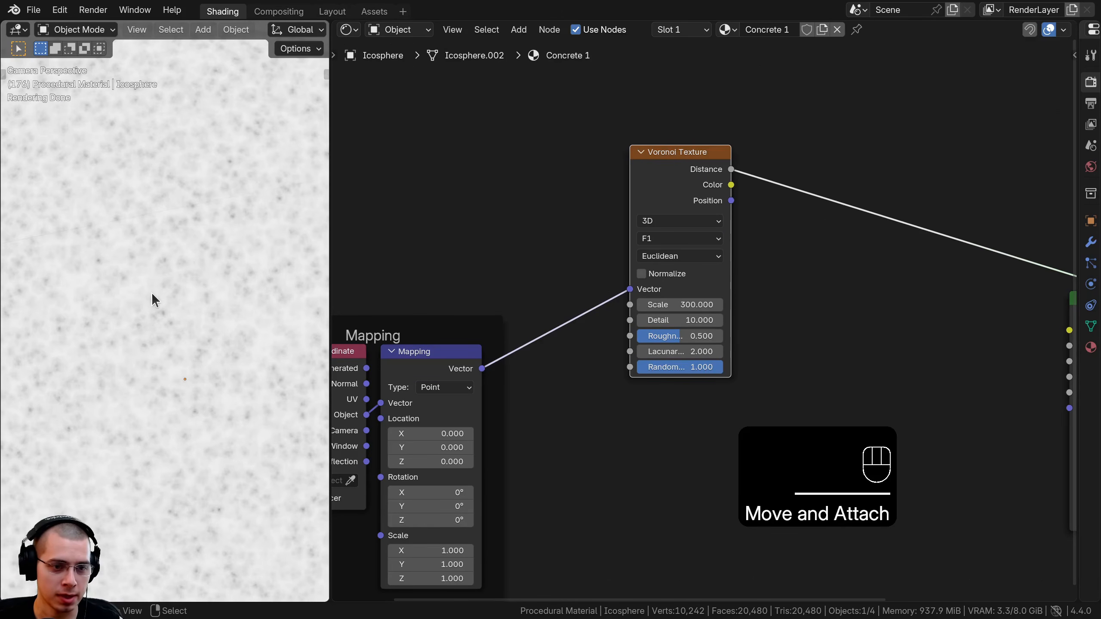
{"action": "scroll", "coordinate": [637, 221], "scroll_direction": "down", "scroll_amount": 2}
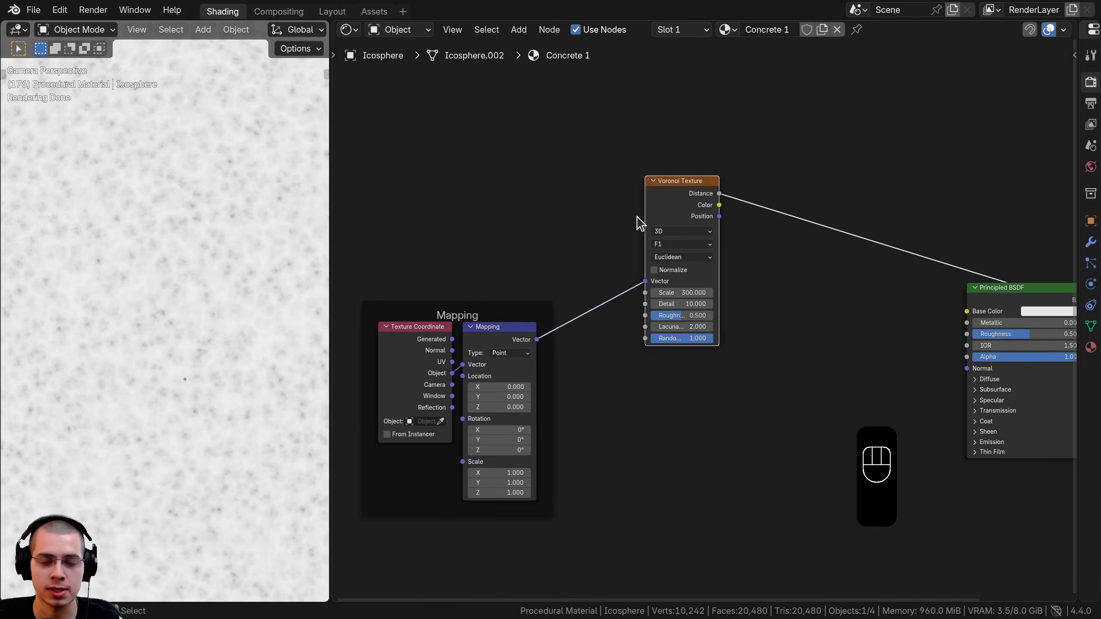
Add a Noise Texture node directly below the Voronoi Texture.
{"action": "key", "text": "shift+a"}
{"action": "left_click", "coordinate": [621, 180]}
{"action": "type", "text": "nois"}
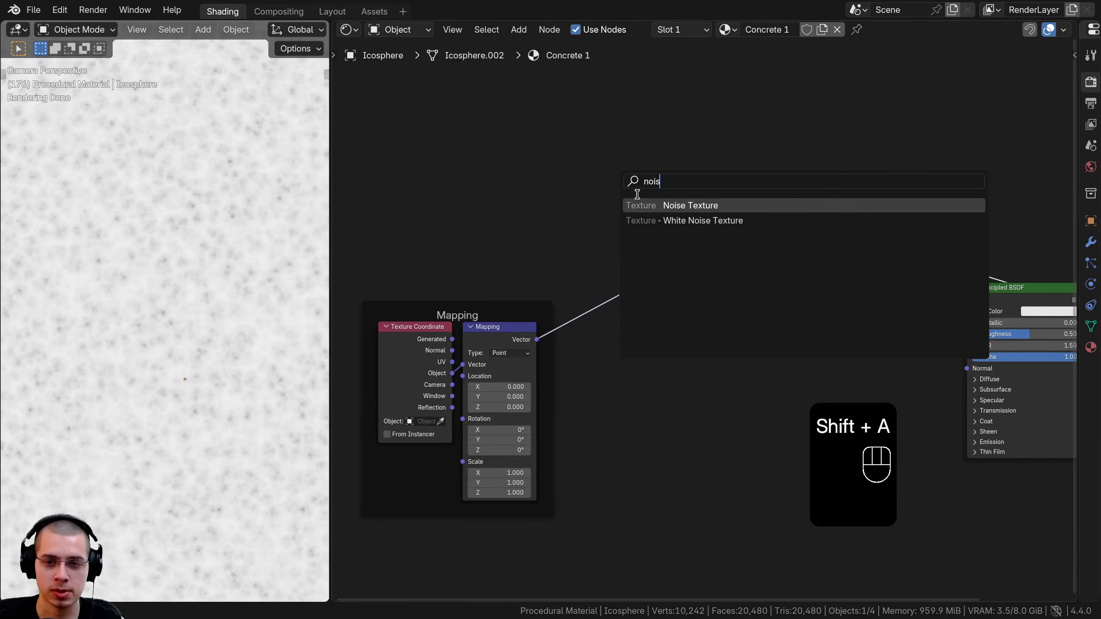
{"action": "left_click", "coordinate": [641, 206]}
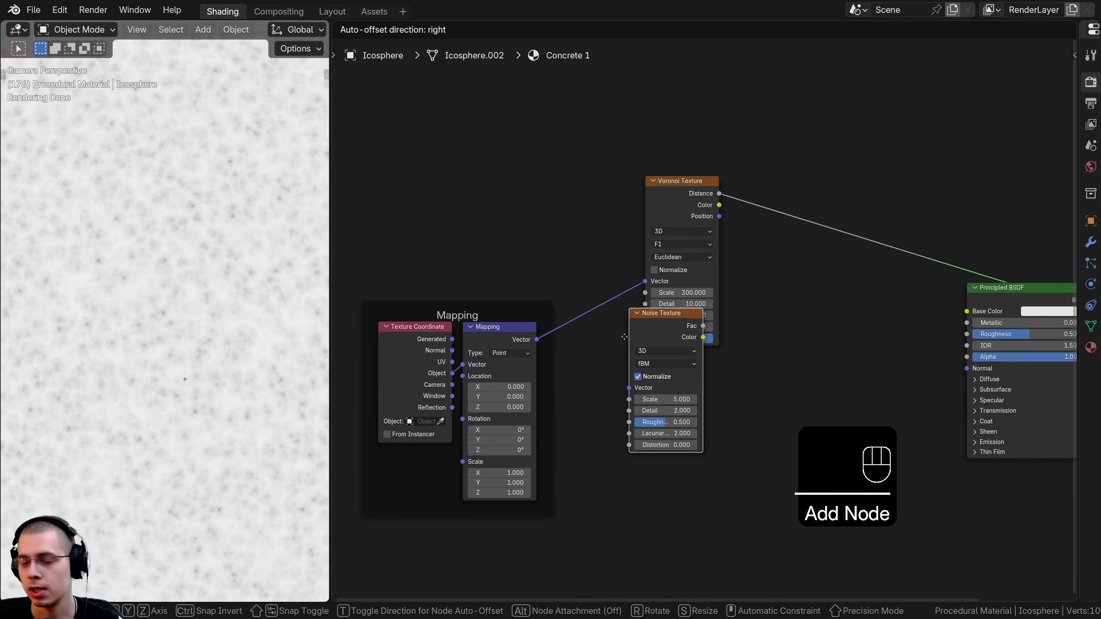
{"action": "left_click", "coordinate": [648, 356]}
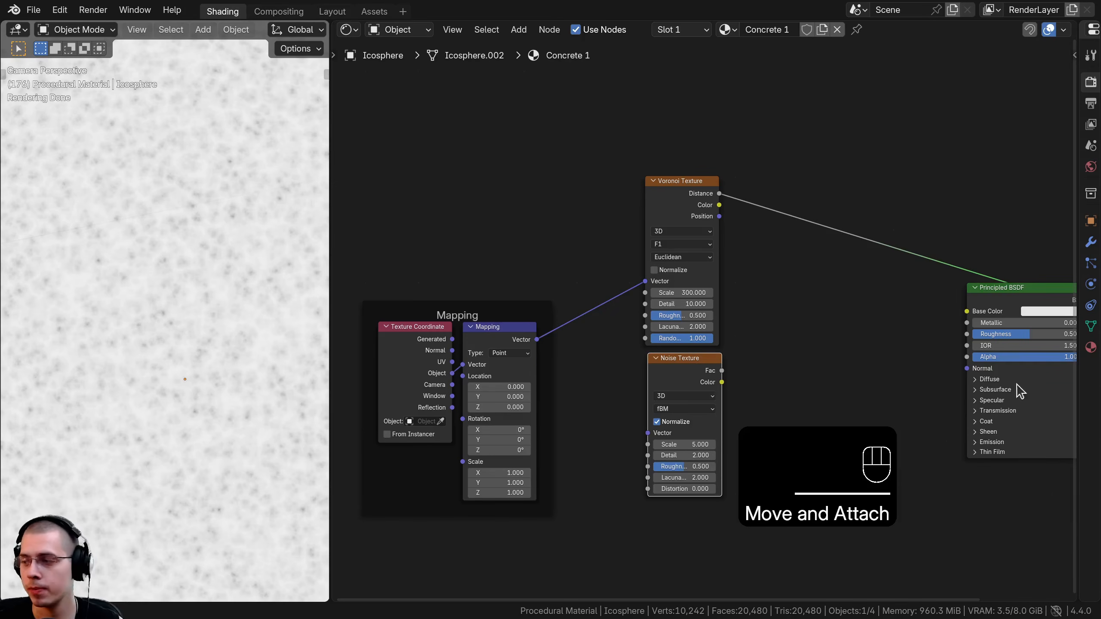
Connect the Mapping node's Vector output to the Noise Texture's Vector input and preview the noise on the sphere.
{"action": "scroll", "coordinate": [520, 288], "scroll_direction": "up", "scroll_amount": 2}
{"action": "left_click_drag", "start_coordinate": [510, 274], "coordinate": [650, 392]}
{"action": "scroll", "coordinate": [692, 291], "scroll_direction": "up", "scroll_amount": 2}
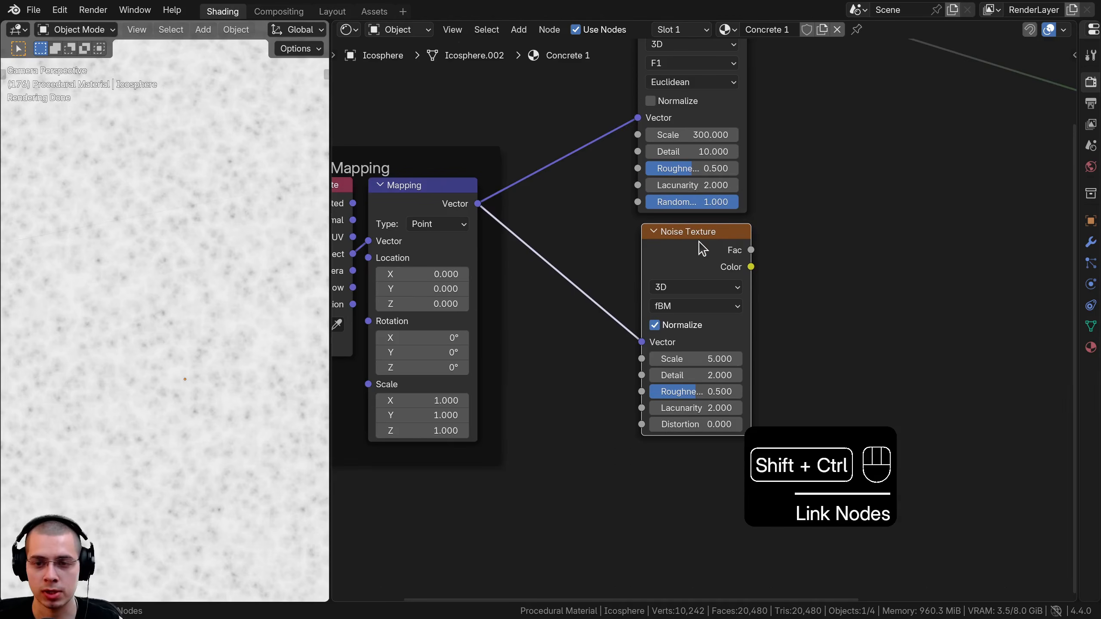
{"action": "left_click", "coordinate": [702, 249], "text": "ctrl+shift"}
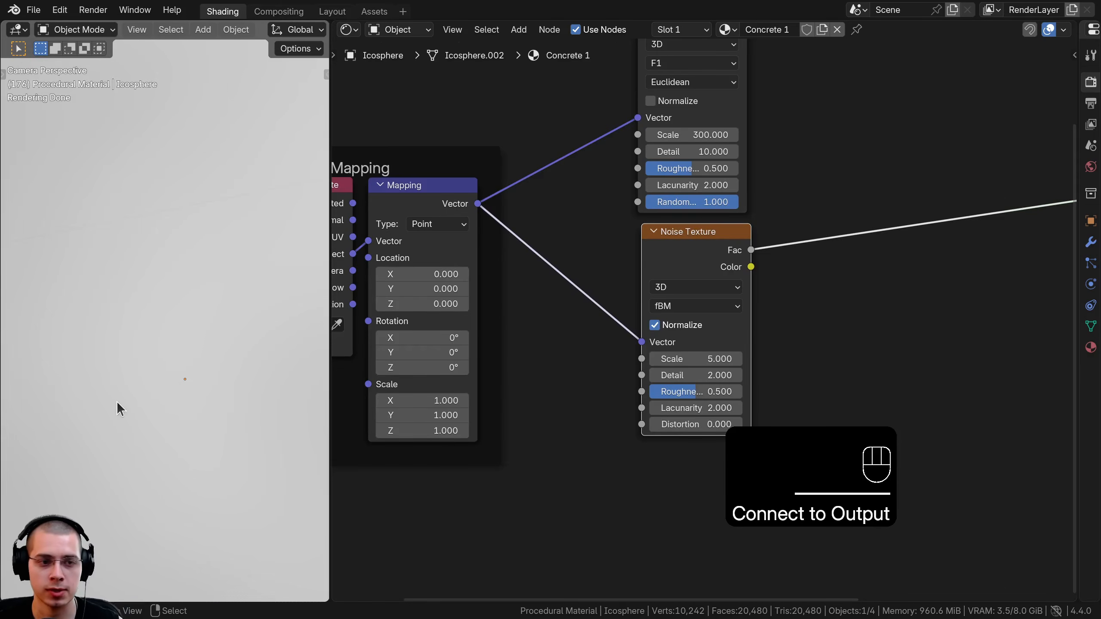
{"action": "scroll", "coordinate": [707, 385], "scroll_direction": "up", "scroll_amount": 2}
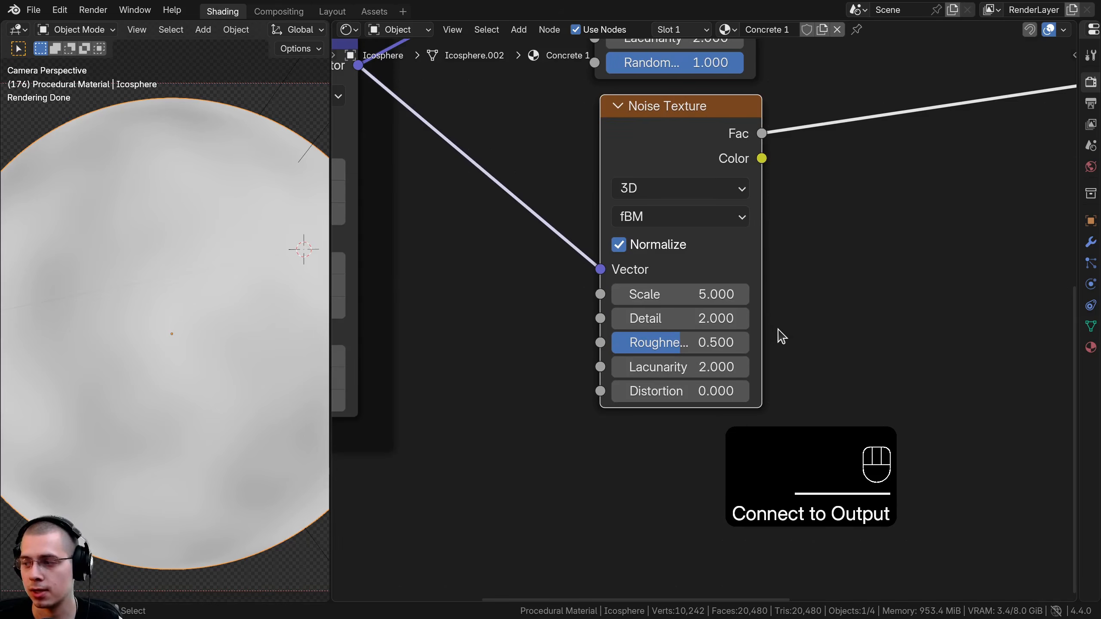
Set the Noise Texture's Scale to 200 and its Detail to 10.
{"action": "left_click", "coordinate": [752, 294]}
{"action": "type", "text": "200"}
{"action": "key", "text": "Return"}
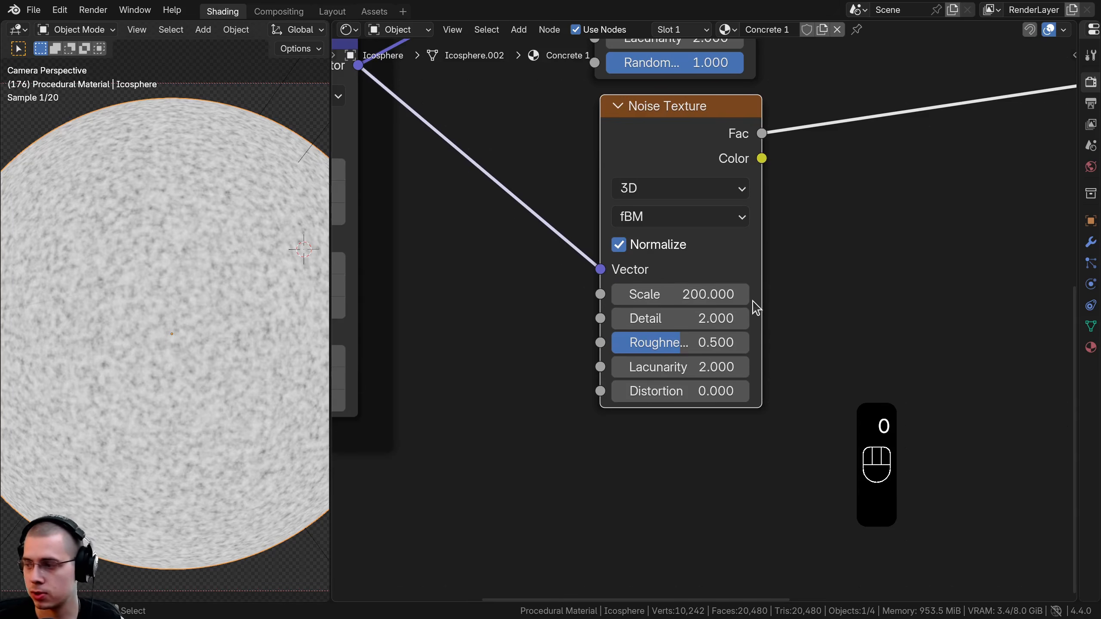
{"action": "left_click", "coordinate": [706, 311]}
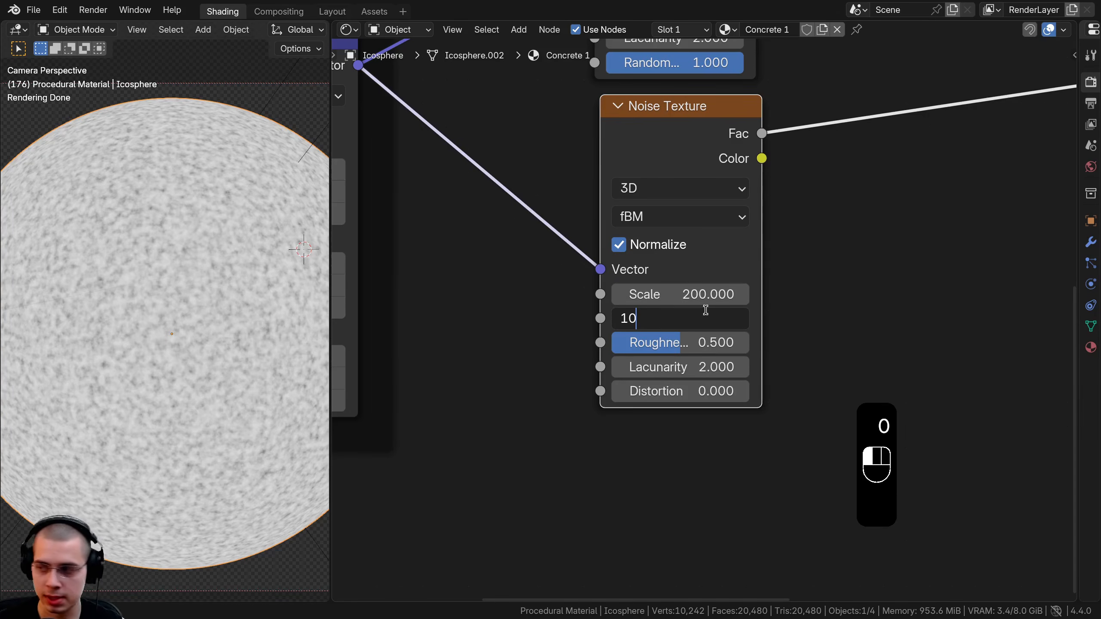
{"action": "type", "text": "10"}
{"action": "key", "text": "Return"}
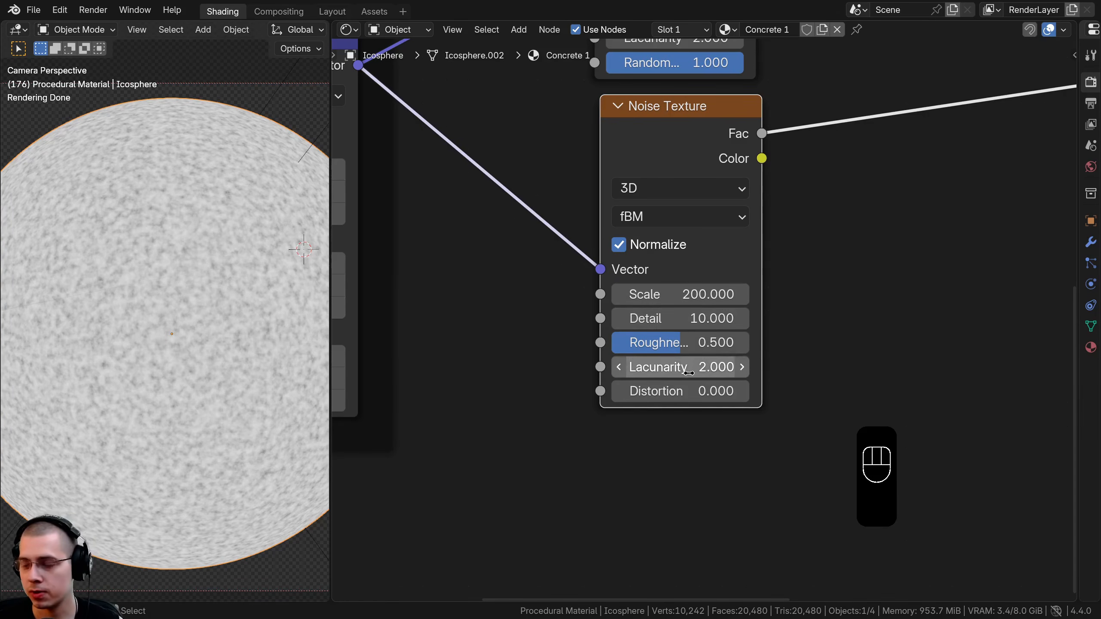
Set the Noise Texture's Distortion to 0.1.
{"action": "left_click", "coordinate": [688, 390]}
{"action": "type", "text": "0.1"}
{"action": "key", "text": "Return"}
{"action": "left_click_drag", "start_coordinate": [680, 392], "coordinate": [606, 391], "text": "shift"}
{"action": "key", "text": "Escape"}
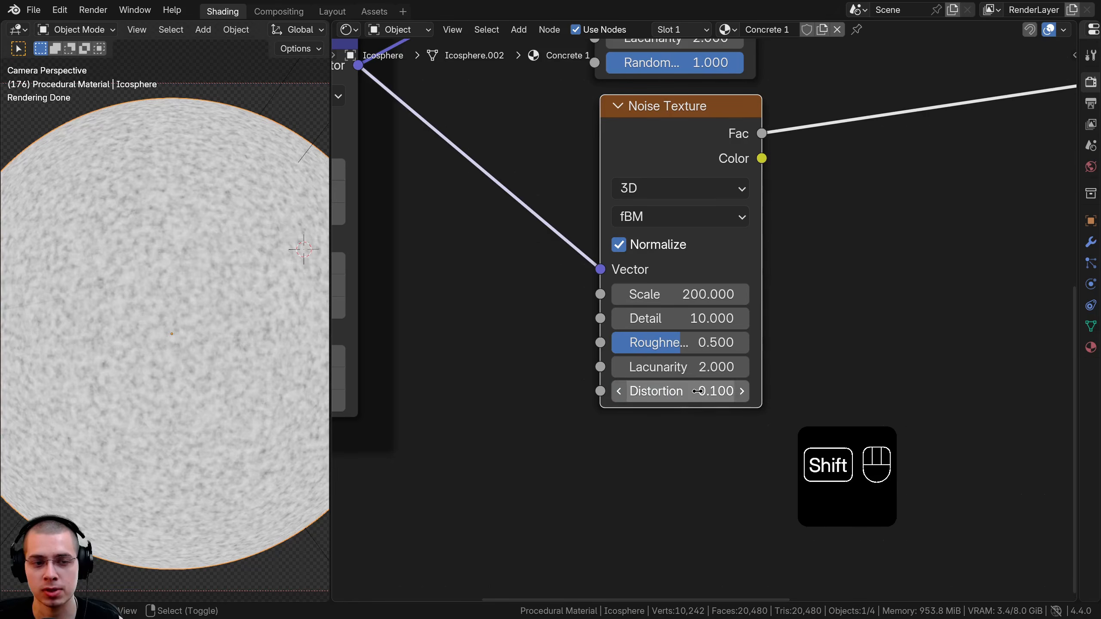
Merge the Voronoi Texture's Distance and the Noise Texture's Fac with a color Mix node.
{"action": "scroll", "coordinate": [634, 305], "scroll_direction": "down", "scroll_amount": 3}
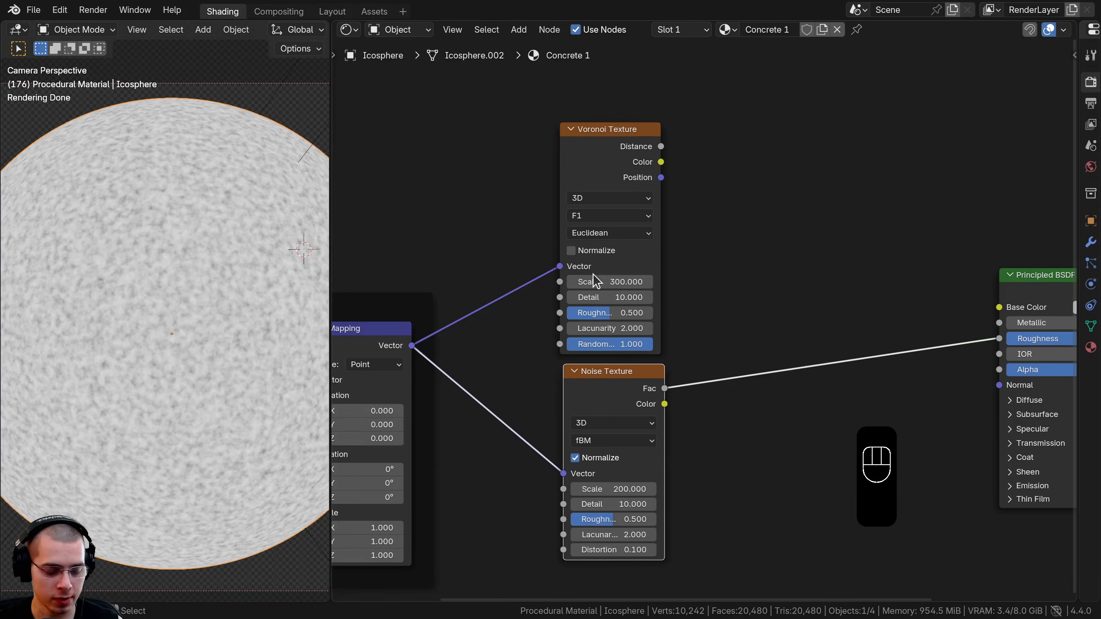
{"action": "left_click", "coordinate": [594, 157]}
{"action": "left_click", "coordinate": [595, 392], "text": "shift"}
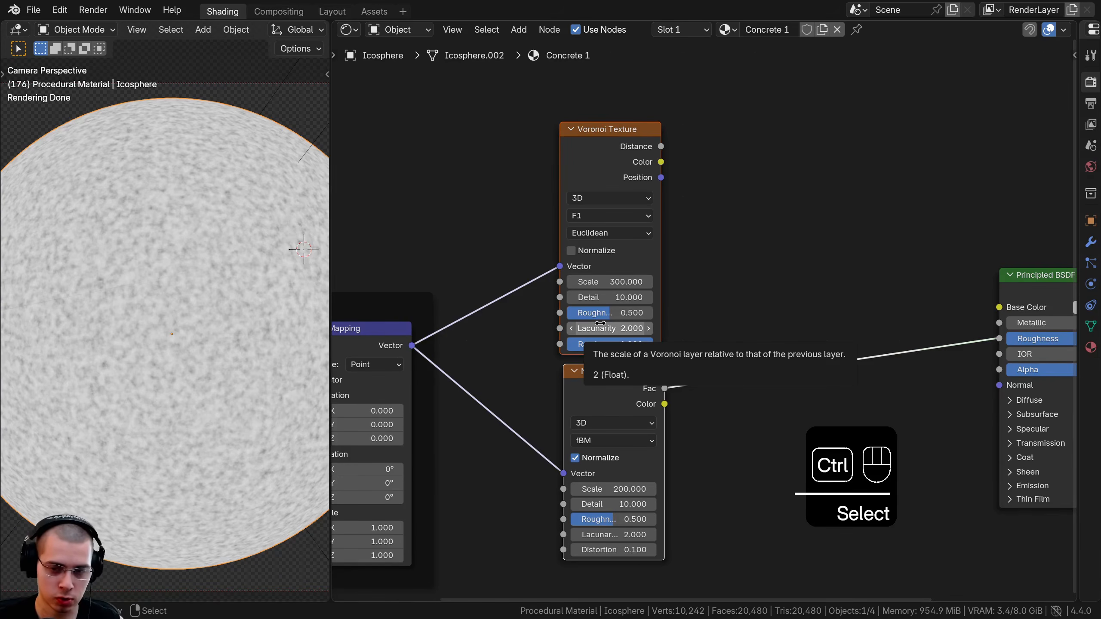
{"action": "key", "text": "ctrl+0"}
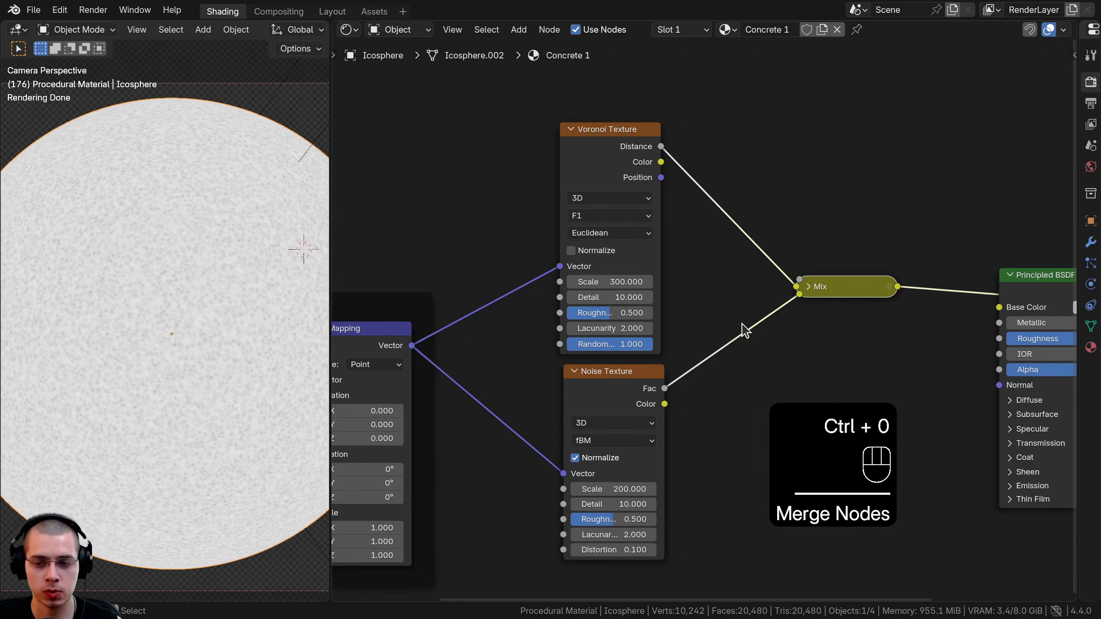
Expand the collapsed Mix node and place it close beside the two texture nodes.
{"action": "middle_click_drag", "start_coordinate": [742, 327], "coordinate": [683, 325]}
{"action": "scroll", "coordinate": [693, 322], "scroll_direction": "up", "scroll_amount": 1}
{"action": "left_click", "coordinate": [770, 271]}
{"action": "left_click_drag", "start_coordinate": [746, 411], "coordinate": [637, 343]}
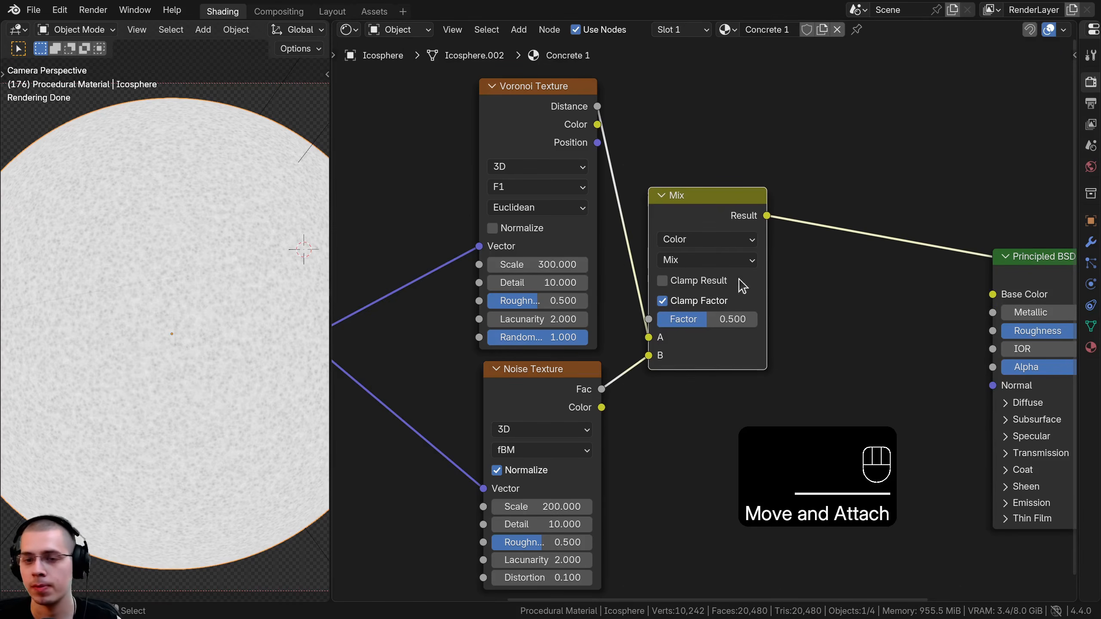
Set the Mix node's Factor to 0.8 and examine the blended texture close up on the sphere.
{"action": "scroll", "coordinate": [702, 324], "scroll_direction": "up", "scroll_amount": 1}
{"action": "left_click", "coordinate": [700, 320]}
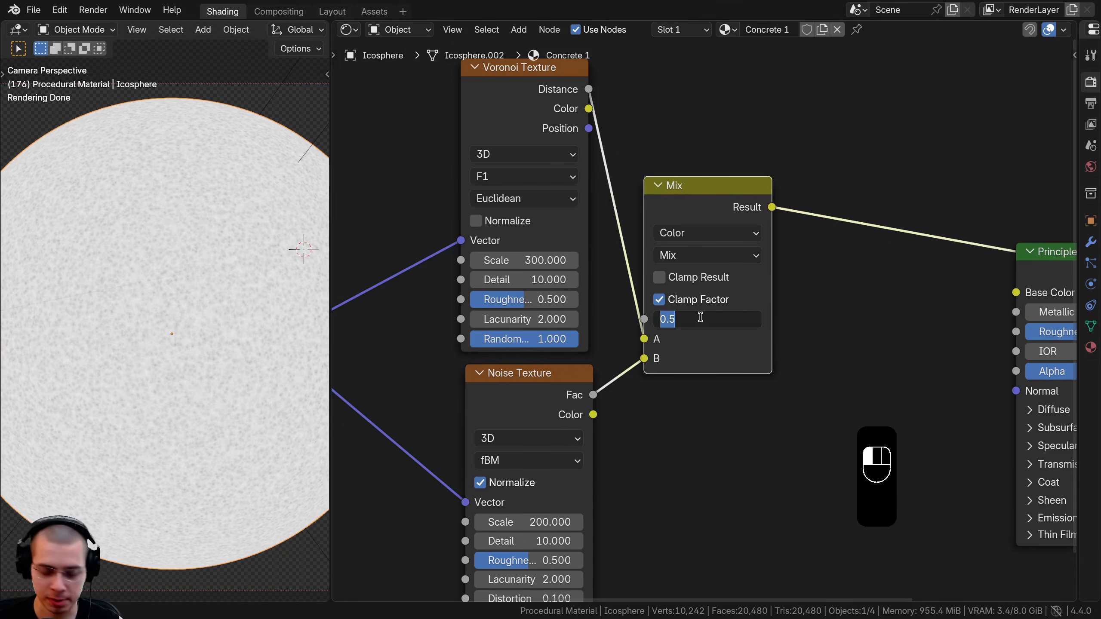
{"action": "type", "text": ".8"}
{"action": "key", "text": "Return"}
{"action": "left_click_drag", "start_coordinate": [700, 320], "coordinate": [641, 320]}
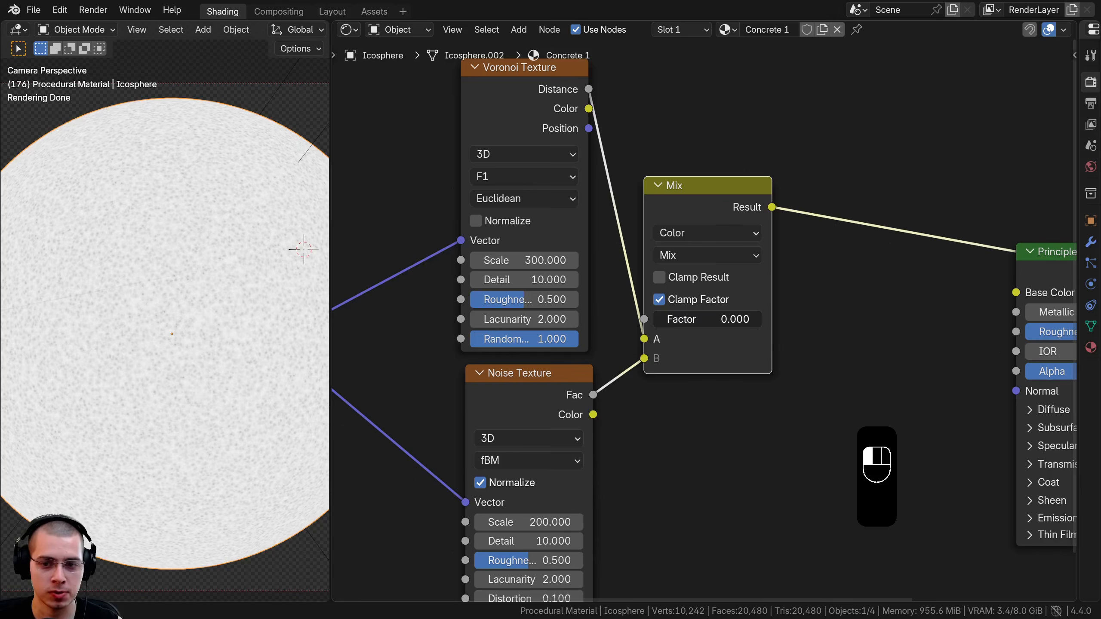
{"action": "right_click", "coordinate": [734, 314]}
{"action": "scroll", "coordinate": [296, 347], "scroll_direction": "up", "scroll_amount": 3}
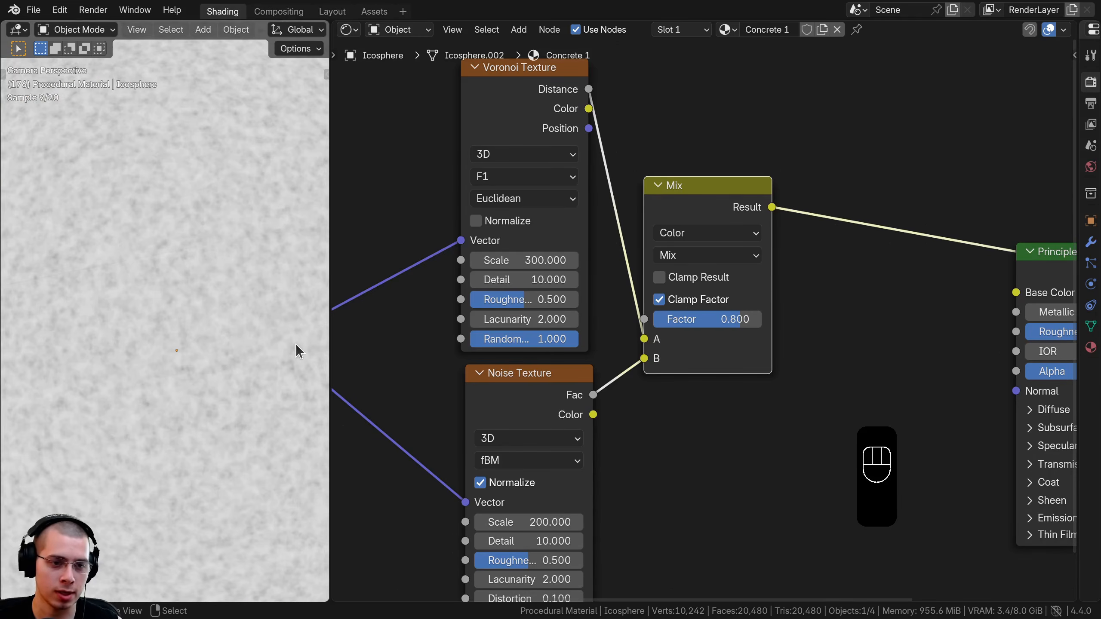
{"action": "scroll", "coordinate": [212, 383], "scroll_direction": "down", "scroll_amount": 2}
{"action": "scroll", "coordinate": [212, 383], "scroll_direction": "down", "scroll_amount": 2}
{"action": "scroll", "coordinate": [661, 319], "scroll_direction": "down", "scroll_amount": 2}
Join the Voronoi Texture, Noise Texture and Mix nodes in a new frame and select only that frame.
{"action": "left_click_drag", "start_coordinate": [497, 117], "coordinate": [858, 494]}
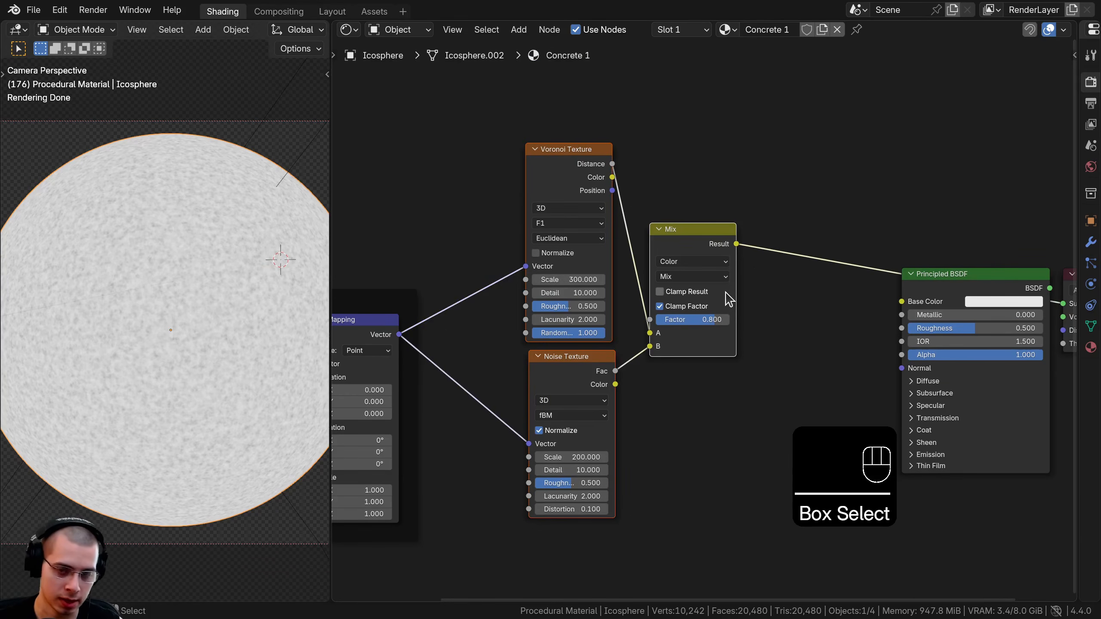
{"action": "key", "text": "ctrl+j"}
{"action": "scroll", "coordinate": [722, 291], "scroll_direction": "down", "scroll_amount": 2}
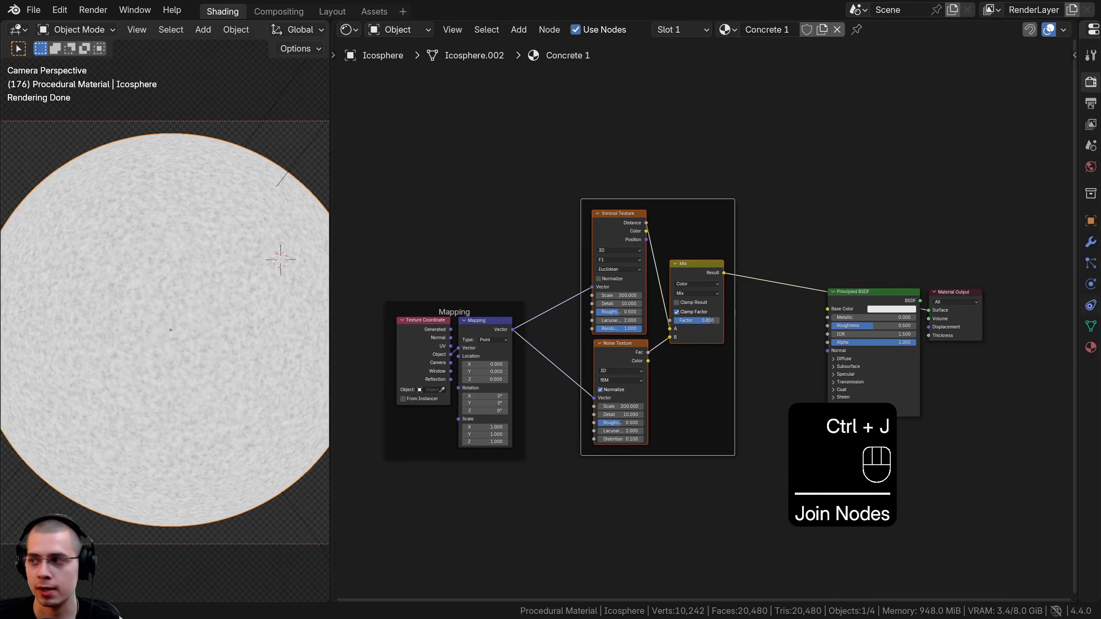
{"action": "left_click", "coordinate": [678, 204]}
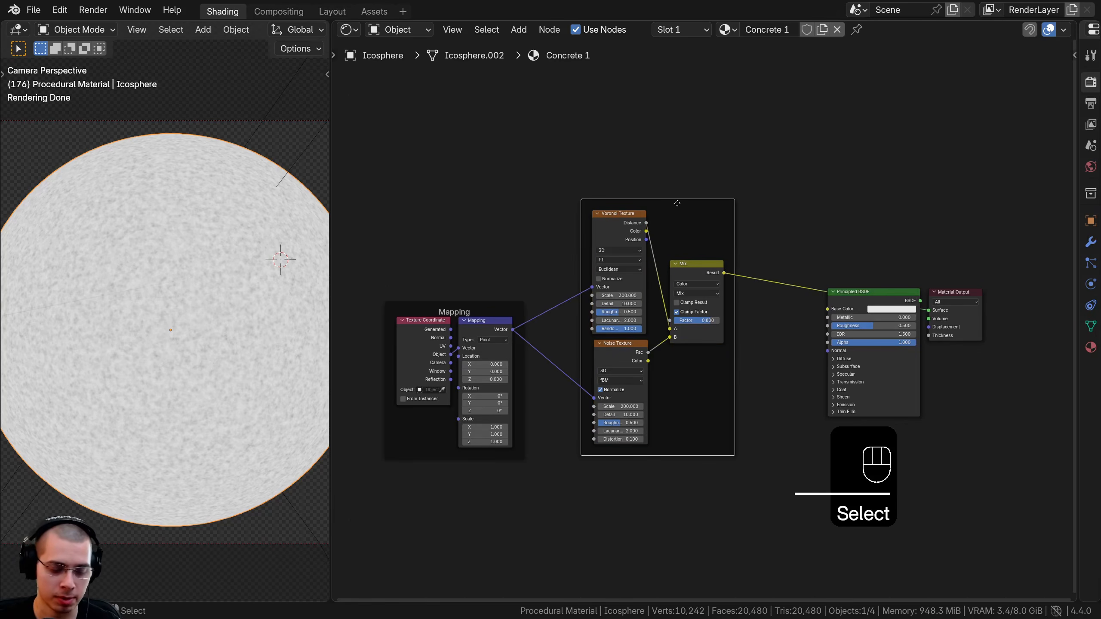
Label the selected texture frame "Color".
{"action": "key", "text": "F2"}
{"action": "type", "text": "Color"}
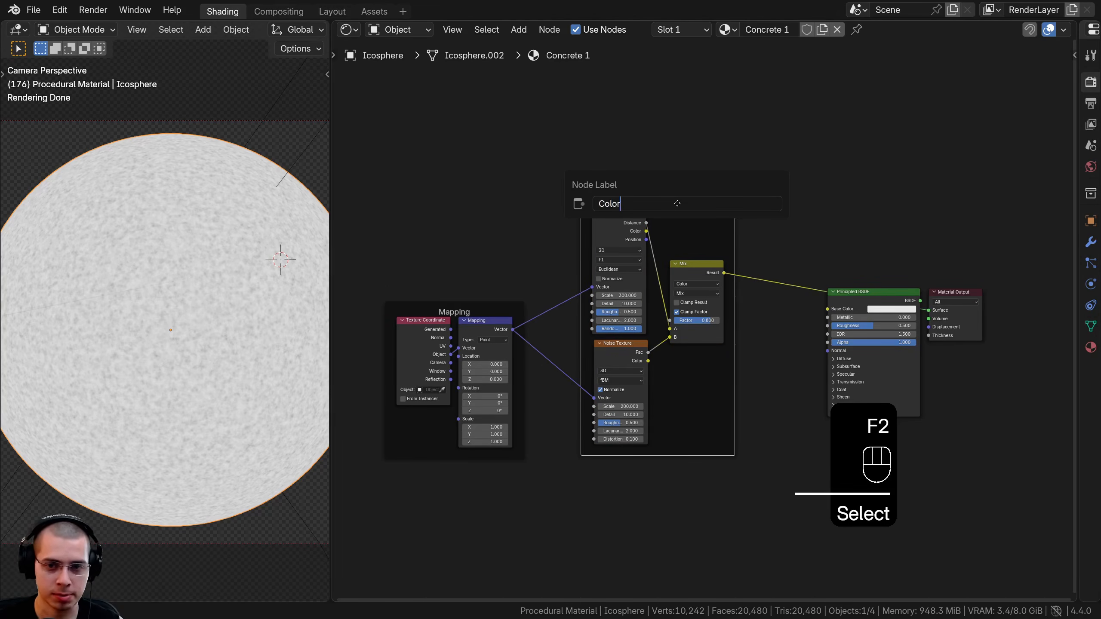
{"action": "key", "text": "Return"}
Move the Principled BSDF and Material Output nodes farther away from the Color frame to make room.
{"action": "middle_click_drag", "start_coordinate": [690, 201], "coordinate": [624, 235]}
{"action": "scroll", "coordinate": [722, 269], "scroll_direction": "up", "scroll_amount": 1}
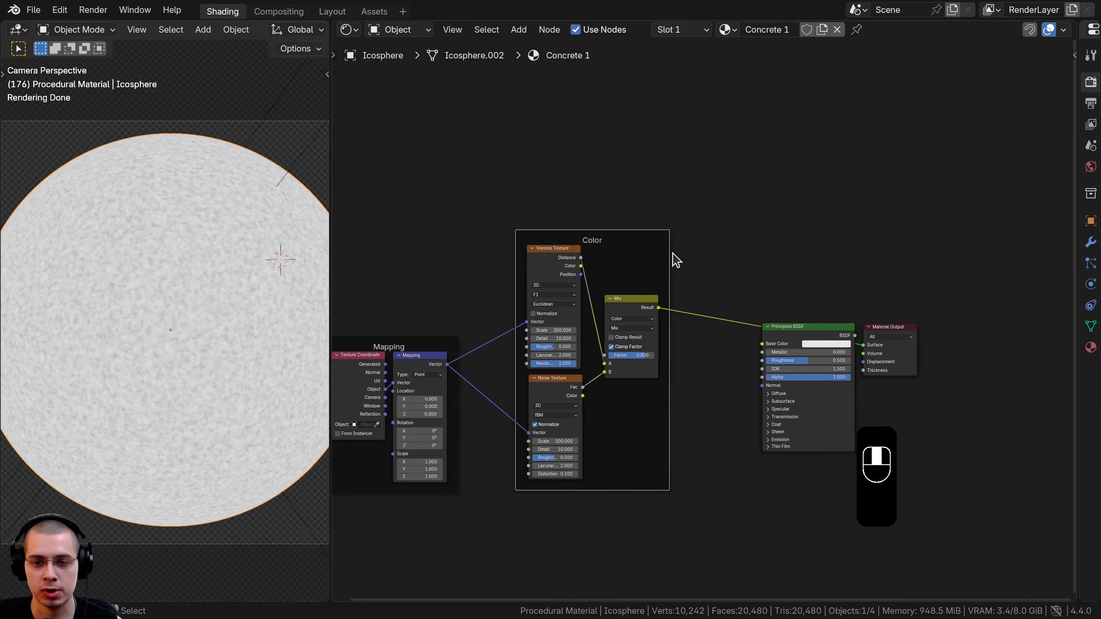
{"action": "left_click_drag", "start_coordinate": [718, 235], "coordinate": [968, 416]}
{"action": "key", "text": "g"}
{"action": "left_click", "coordinate": [1070, 414]}
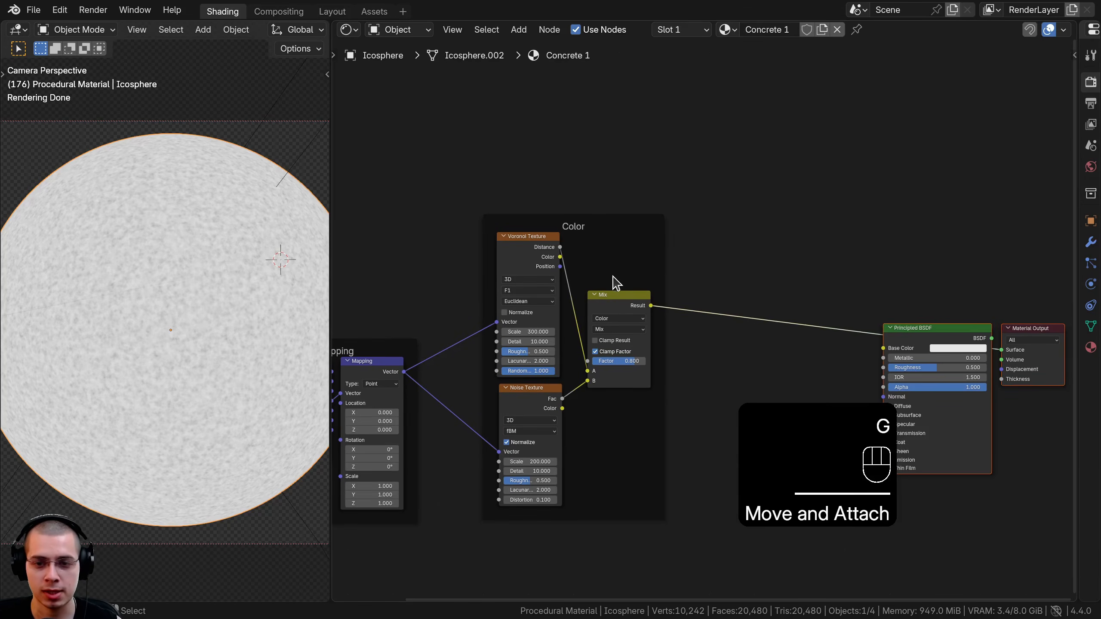
Add a Color Ramp between the Mix node and the Principled BSDF, placed inside the Color frame beside the Mix node.
{"action": "scroll", "coordinate": [668, 271], "scroll_direction": "up", "scroll_amount": 1}
{"action": "key", "text": "shift+a"}
{"action": "left_click", "coordinate": [681, 244]}
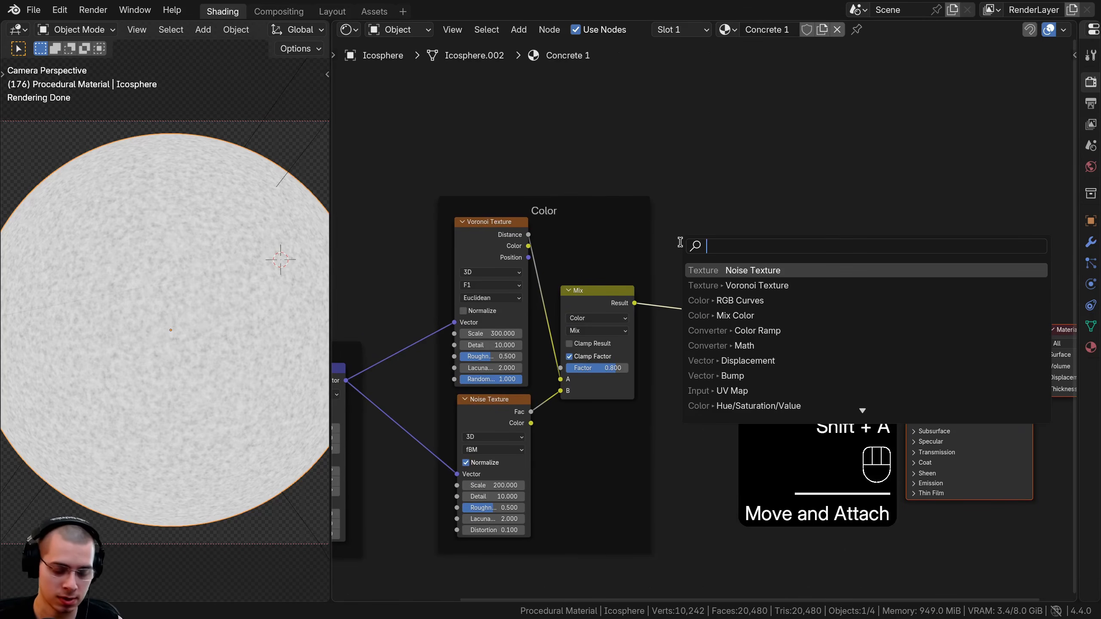
{"action": "type", "text": "col"}
{"action": "key", "text": "Down"}
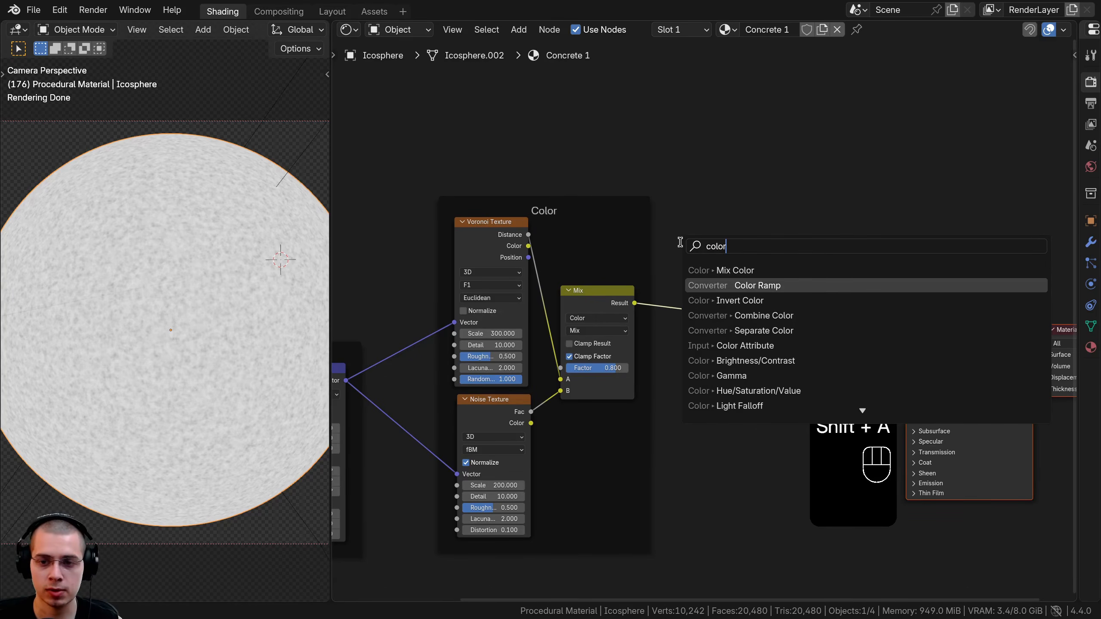
{"action": "key", "text": "Return"}
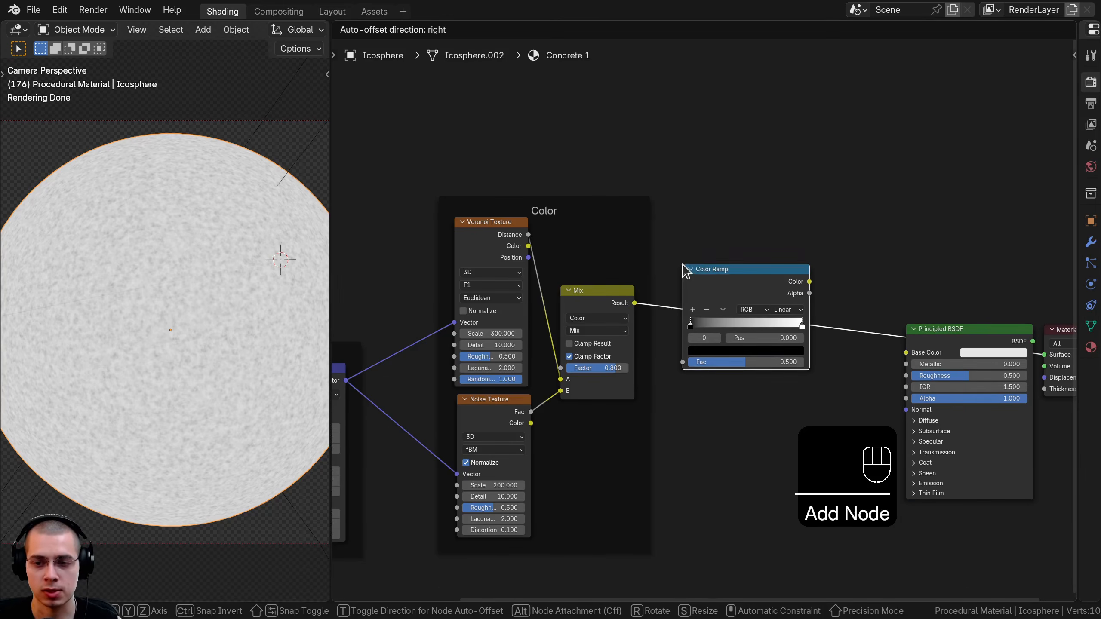
{"action": "left_click", "coordinate": [650, 239]}
{"action": "left_click_drag", "start_coordinate": [681, 251], "coordinate": [695, 303]}
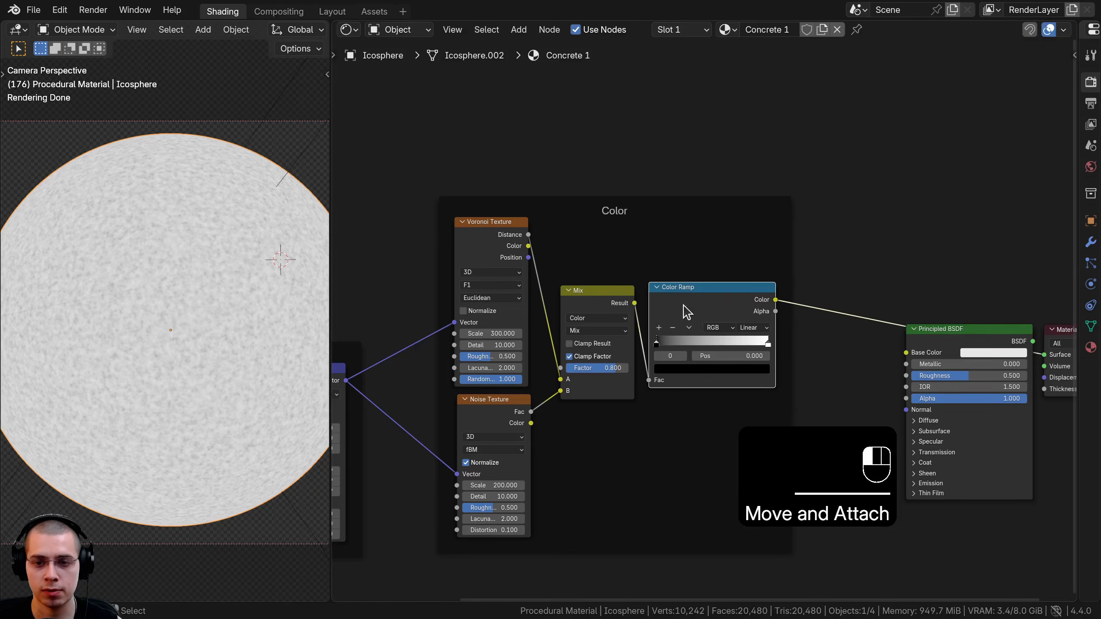
Move the Color Ramp's black stop to position 0.219 and compare the sphere with the ramp muted and unmuted.
{"action": "scroll", "coordinate": [696, 304], "scroll_direction": "up", "scroll_amount": 5}
{"action": "left_click_drag", "start_coordinate": [552, 325], "coordinate": [616, 336]}
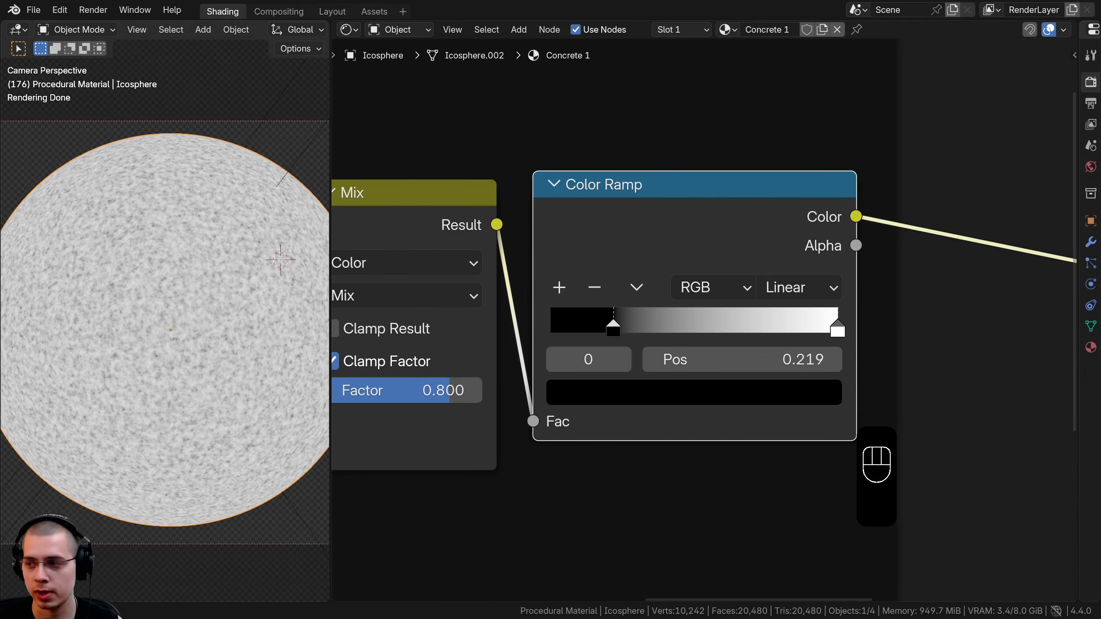
{"action": "scroll", "coordinate": [553, 353], "scroll_direction": "down", "scroll_amount": 3}
{"action": "key", "text": "m"}
{"action": "key", "text": "m"}
Duplicate the Mix node, insert it after the Color Ramp, and reconnect the ramp's Color to its Factor.
{"action": "left_click", "coordinate": [458, 289]}
{"action": "key", "text": "shift+d"}
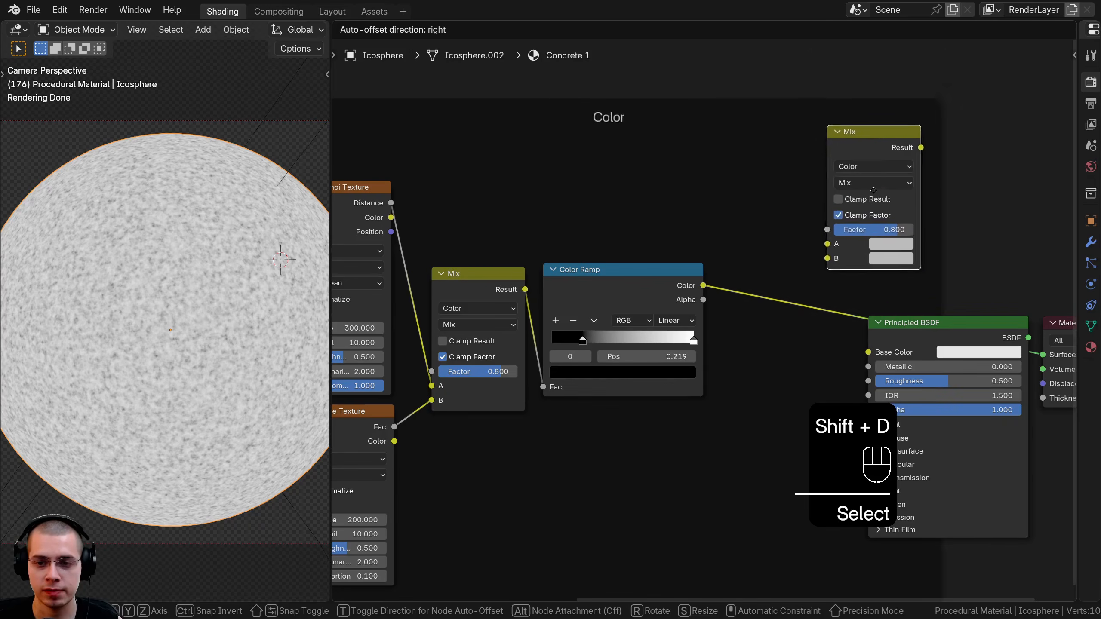
{"action": "left_click", "coordinate": [761, 275]}
{"action": "scroll", "coordinate": [768, 299], "scroll_direction": "up", "scroll_amount": 2}
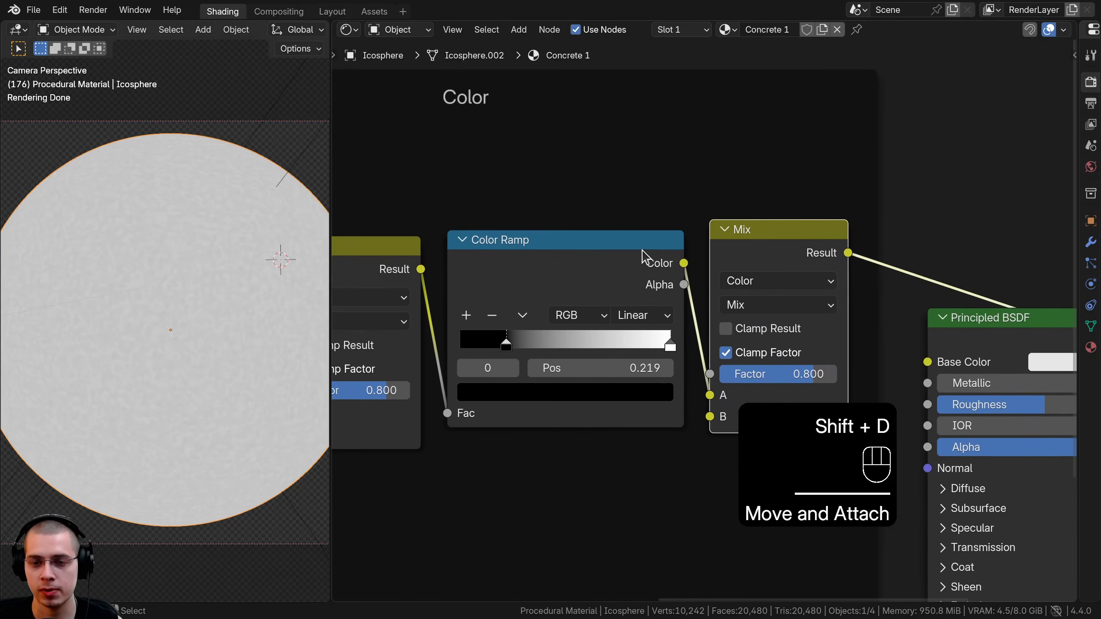
{"action": "left_click_drag", "start_coordinate": [713, 390], "coordinate": [710, 374]}
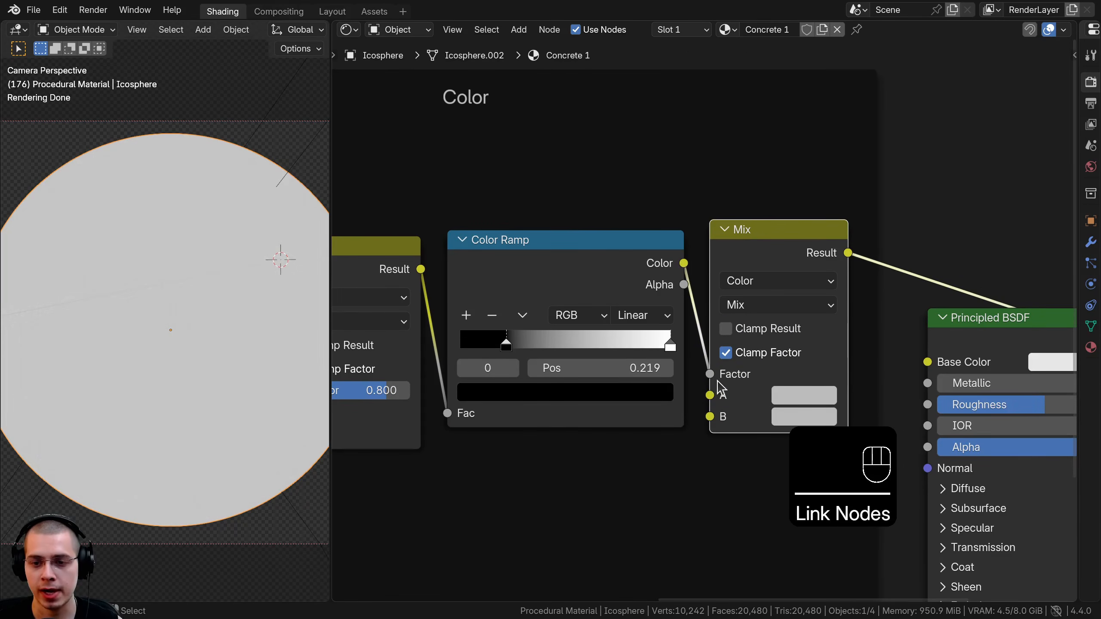
Set the new Mix node's A color to dark gray #3C3C3CFF and its B color to a slightly lighter gray.
{"action": "scroll", "coordinate": [692, 204], "scroll_direction": "down", "scroll_amount": 2}
{"action": "left_click_drag", "start_coordinate": [693, 204], "coordinate": [700, 197]}
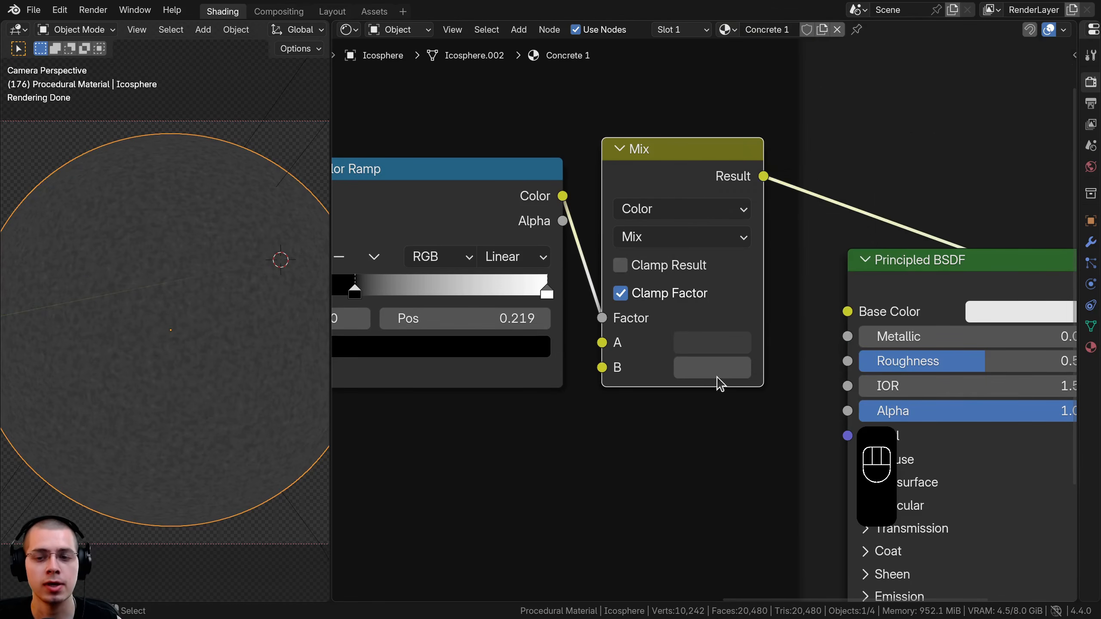
{"action": "left_click", "coordinate": [711, 347]}
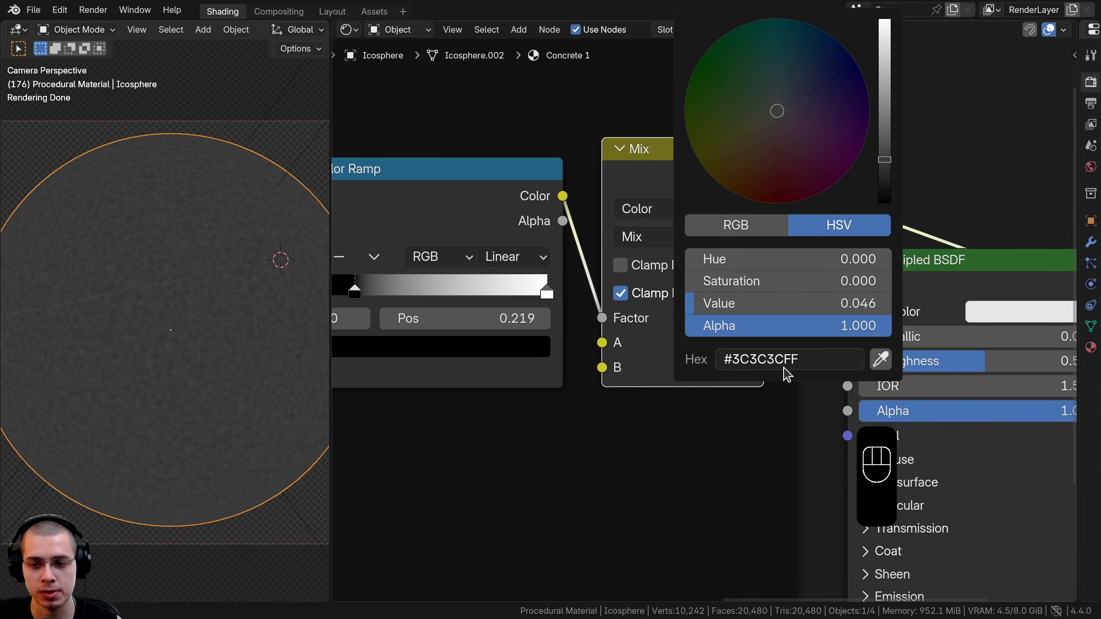
{"action": "scroll", "coordinate": [631, 374], "scroll_direction": "right", "scroll_amount": 2}
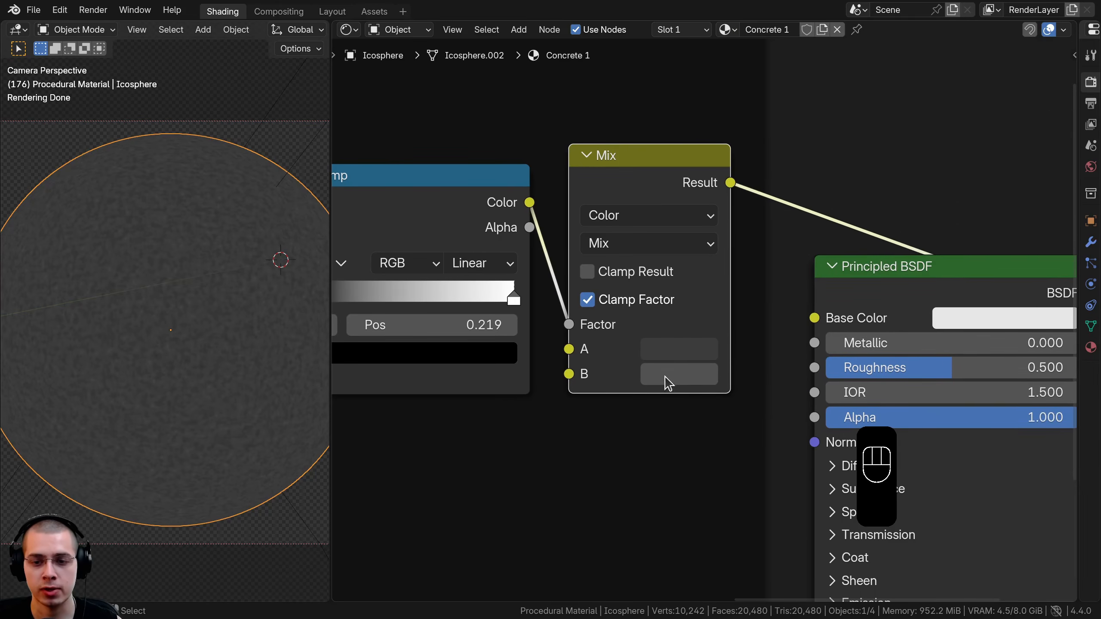
{"action": "left_click", "coordinate": [676, 376]}
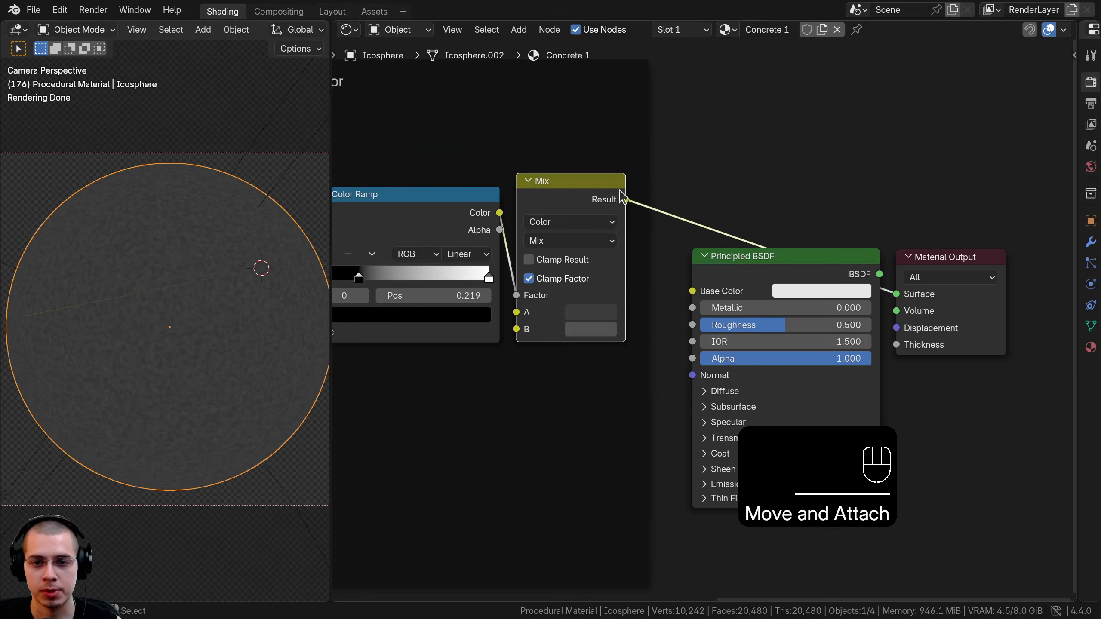
Route the Mix Result into the Base Color, output the Principled BSDF, and move both shader nodes farther from the frame.
{"action": "left_click_drag", "start_coordinate": [622, 198], "coordinate": [693, 299], "text": "ctrl+shift"}
{"action": "left_click", "coordinate": [761, 266], "text": "ctrl+shift"}
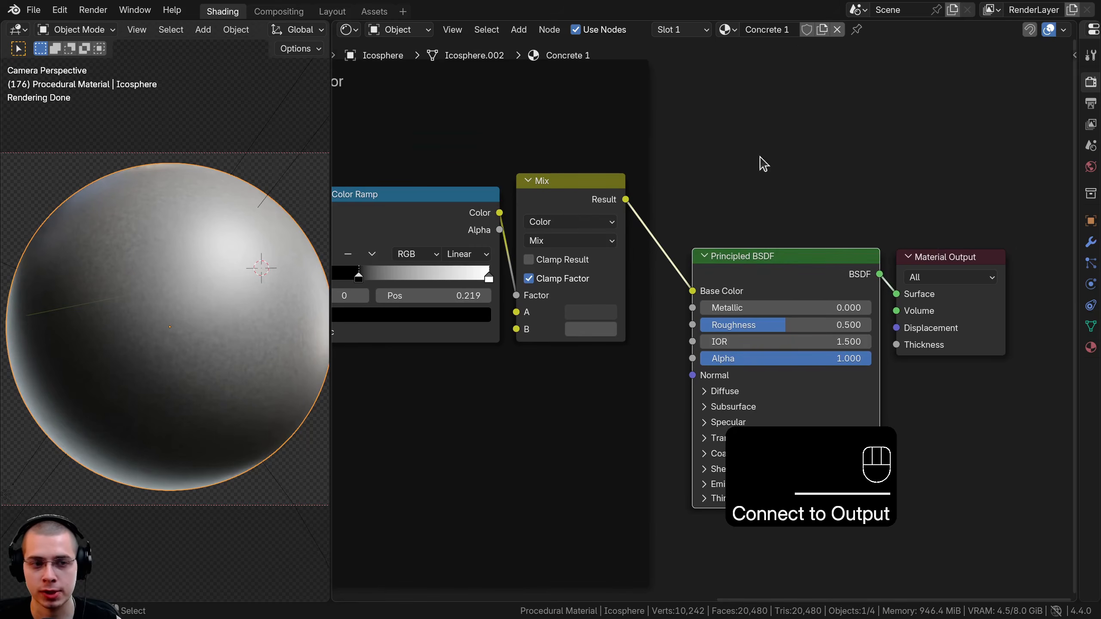
{"action": "left_click_drag", "start_coordinate": [744, 147], "coordinate": [927, 304]}
{"action": "key", "text": "g"}
{"action": "left_click", "coordinate": [970, 295]}
Examine the shaded sphere up close and set the Principled BSDF's Roughness to 0.75.
{"action": "scroll", "coordinate": [168, 268], "scroll_direction": "up", "scroll_amount": 3}
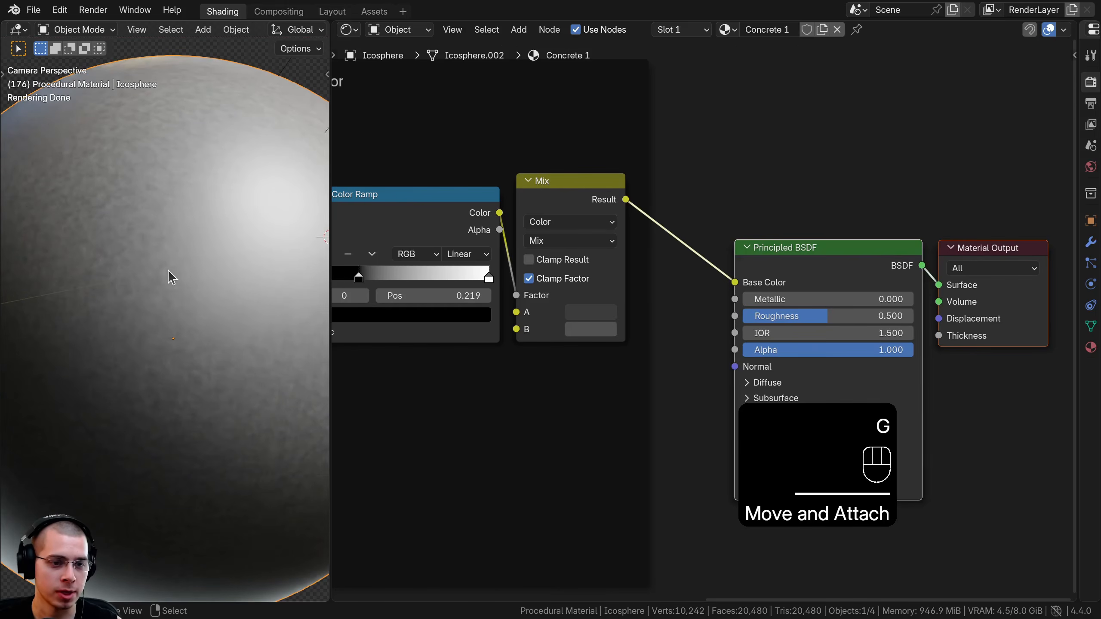
{"action": "scroll", "coordinate": [192, 256], "scroll_direction": "down", "scroll_amount": 3}
{"action": "middle_click_drag", "start_coordinate": [716, 432], "coordinate": [702, 421]}
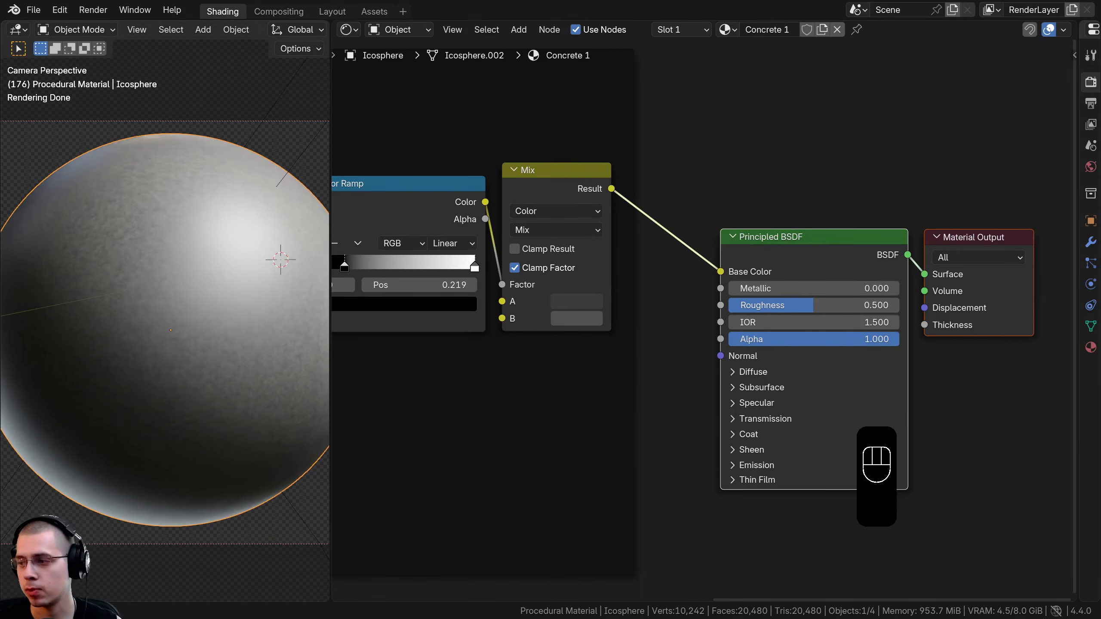
{"action": "scroll", "coordinate": [711, 329], "scroll_direction": "up", "scroll_amount": 2}
{"action": "left_click", "coordinate": [904, 301]}
{"action": "type", "text": "."}
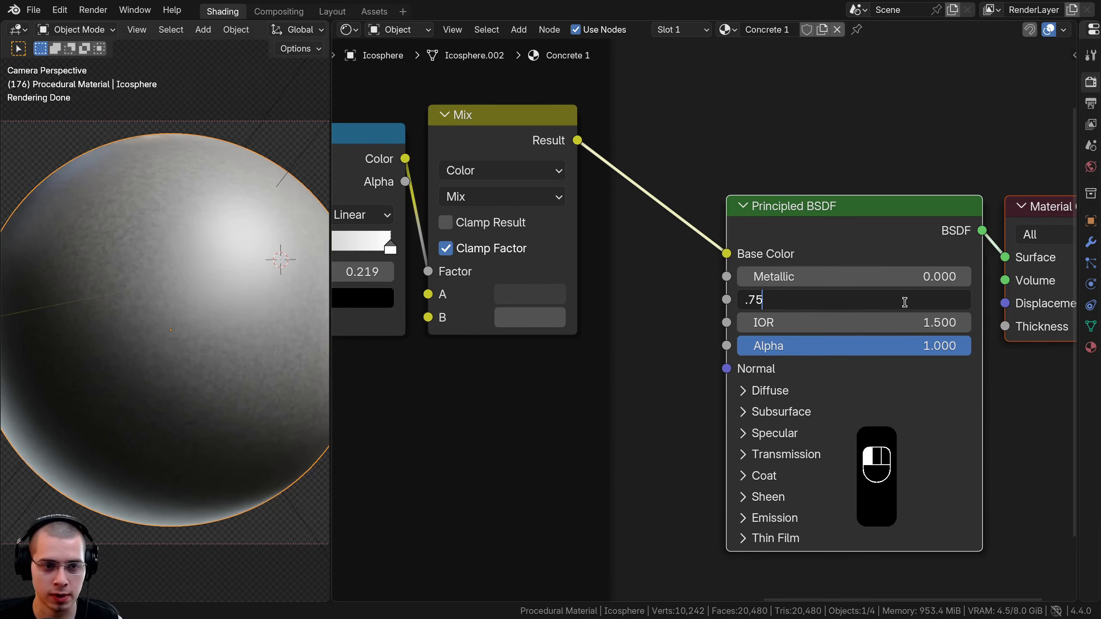
{"action": "type", "text": "75"}
{"action": "key", "text": "Return"}
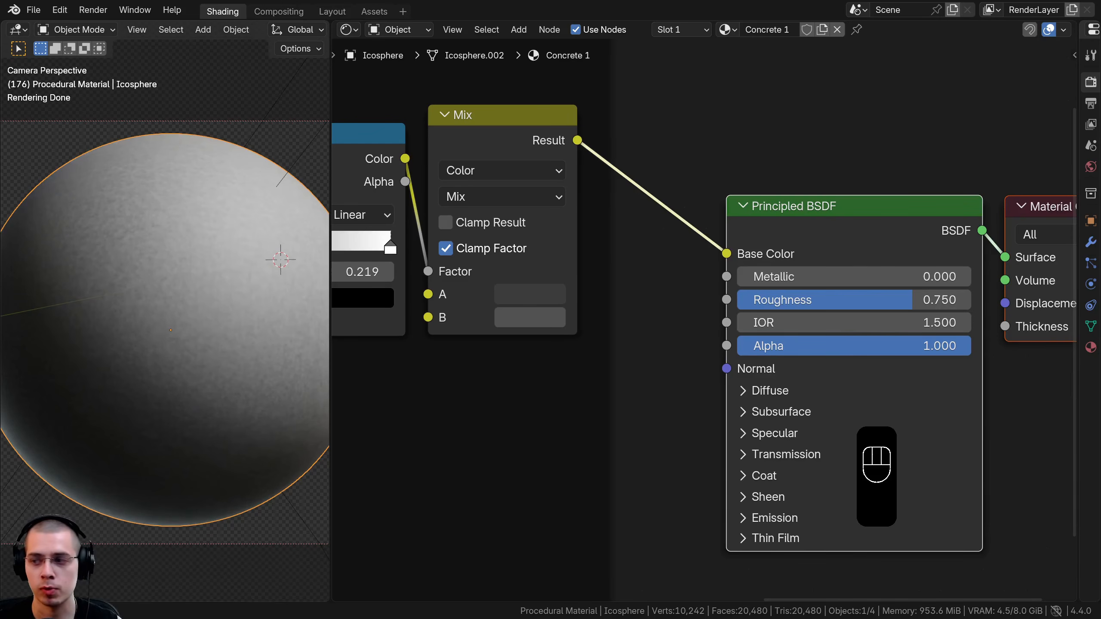
Add another Noise Texture node and place it directly above the Voronoi Texture in the Color frame.
{"action": "key", "text": "Home"}
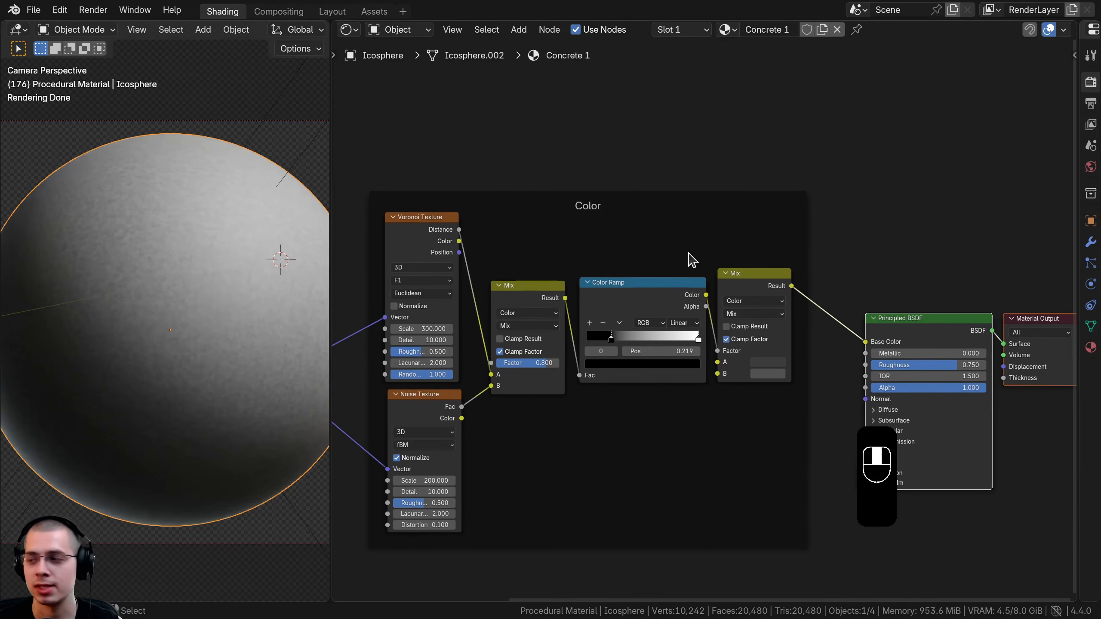
{"action": "key", "text": "shift+a"}
{"action": "type", "text": "noise"}
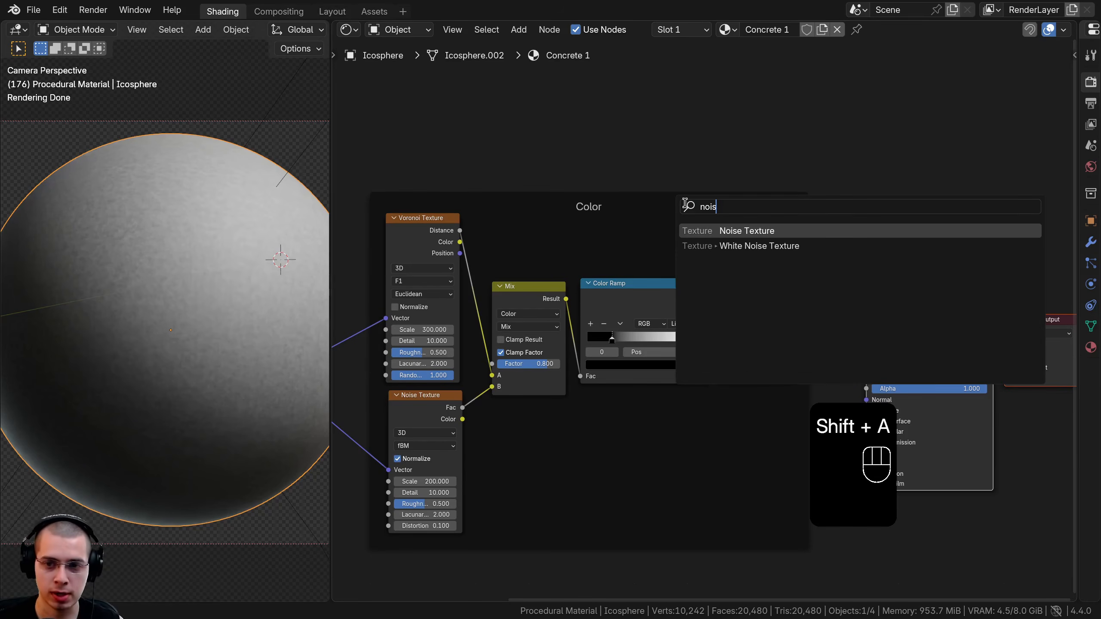
{"action": "key", "text": "Return"}
{"action": "left_click", "coordinate": [602, 437]}
{"action": "left_click_drag", "start_coordinate": [636, 439], "coordinate": [419, 82]}
{"action": "middle_click_drag", "start_coordinate": [419, 80], "coordinate": [473, 98]}
{"action": "left_click_drag", "start_coordinate": [474, 99], "coordinate": [474, 97]}
{"action": "middle_click_drag", "start_coordinate": [445, 327], "coordinate": [605, 323]}
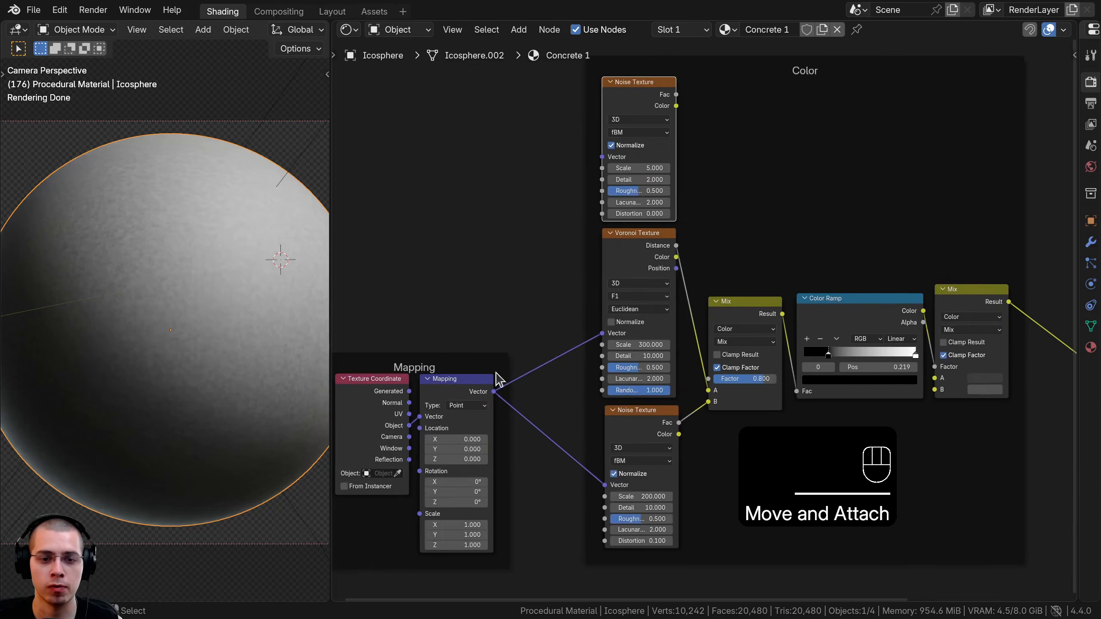
Link the Mapping node's Vector to the new Noise Texture and preview that texture on the sphere.
{"action": "scroll", "coordinate": [563, 349], "scroll_direction": "down", "scroll_amount": 1}
{"action": "left_click_drag", "start_coordinate": [510, 386], "coordinate": [610, 168]}
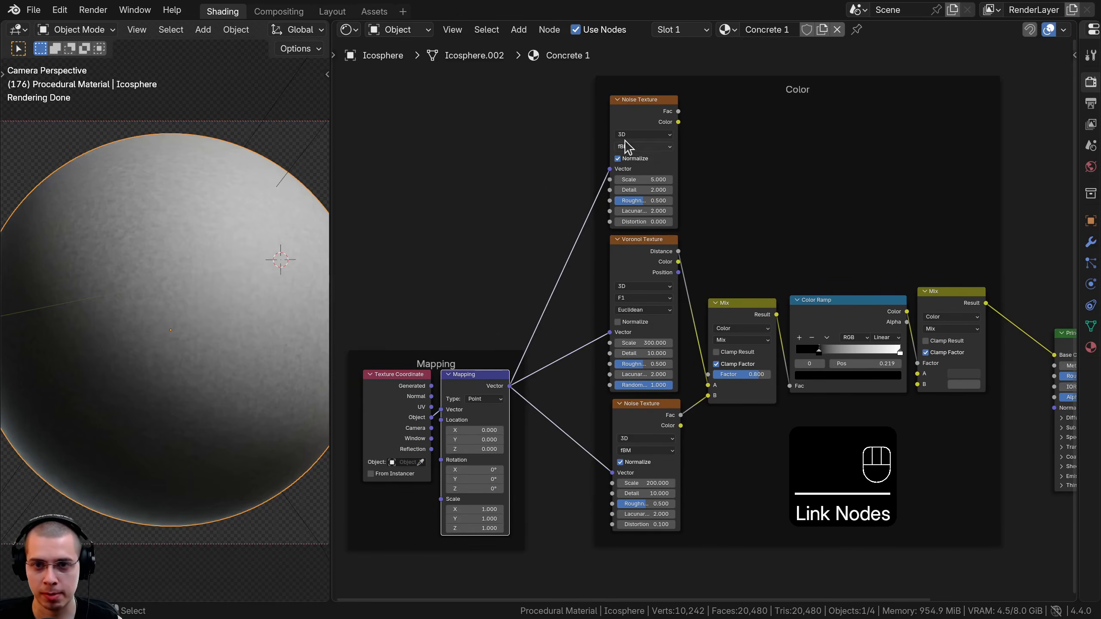
{"action": "scroll", "coordinate": [606, 150], "scroll_direction": "up", "scroll_amount": 2}
{"action": "left_click", "coordinate": [576, 145], "text": "ctrl+shift"}
{"action": "scroll", "coordinate": [581, 183], "scroll_direction": "up", "scroll_amount": 1}
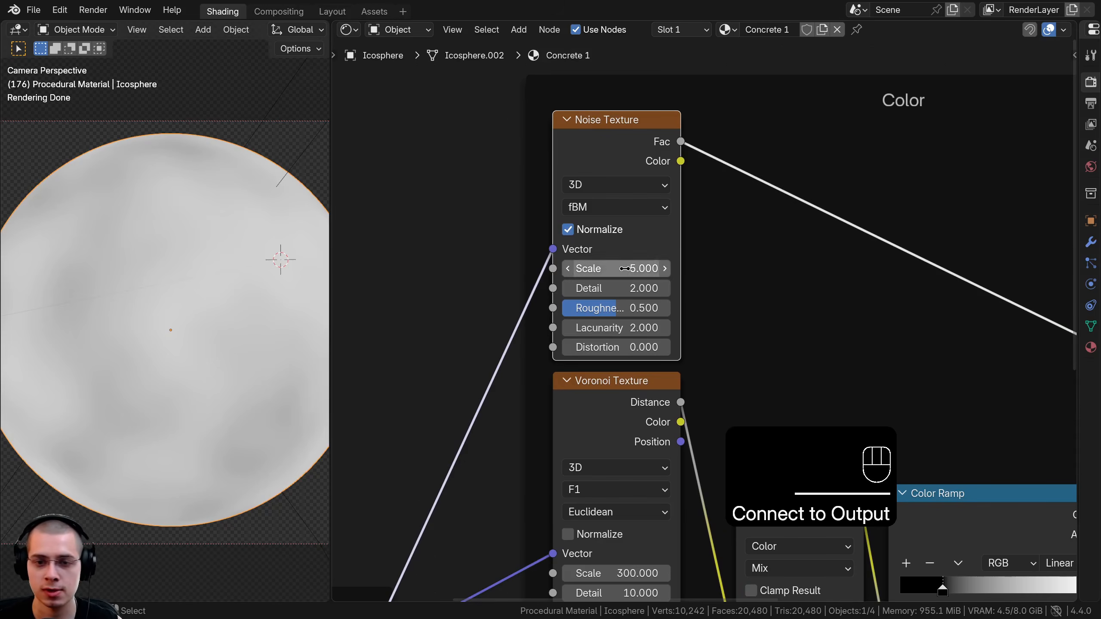
Set the new Noise Texture's Scale to 30, Detail to 10 and Distortion to 0.1.
{"action": "left_click", "coordinate": [650, 268]}
{"action": "type", "text": "30"}
{"action": "key", "text": "Return"}
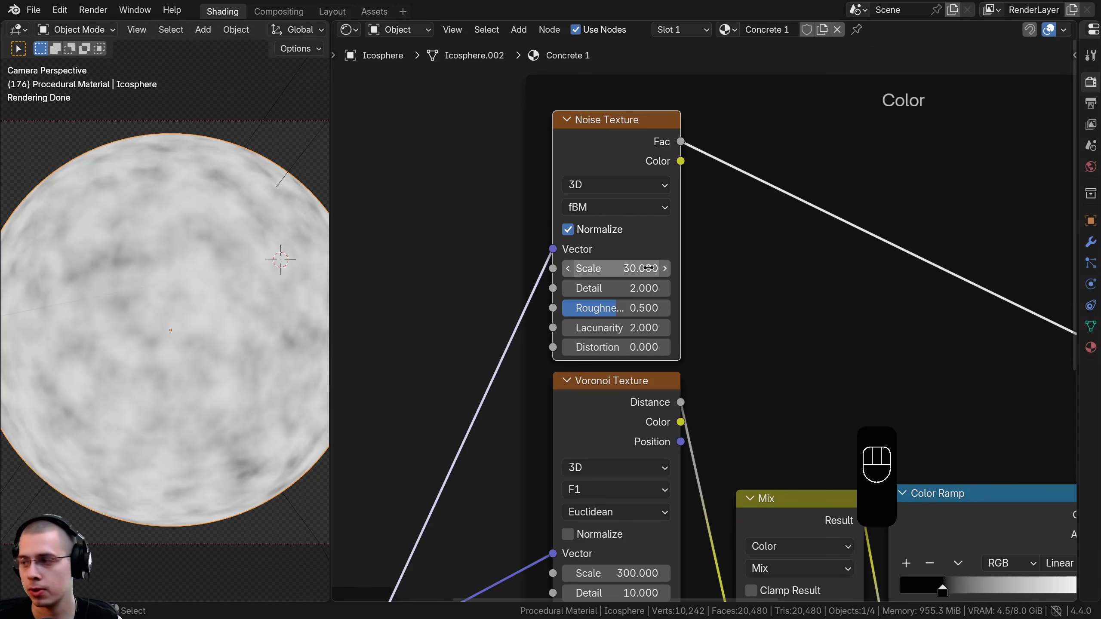
{"action": "left_click", "coordinate": [611, 291]}
{"action": "type", "text": "10"}
{"action": "key", "text": "Return"}
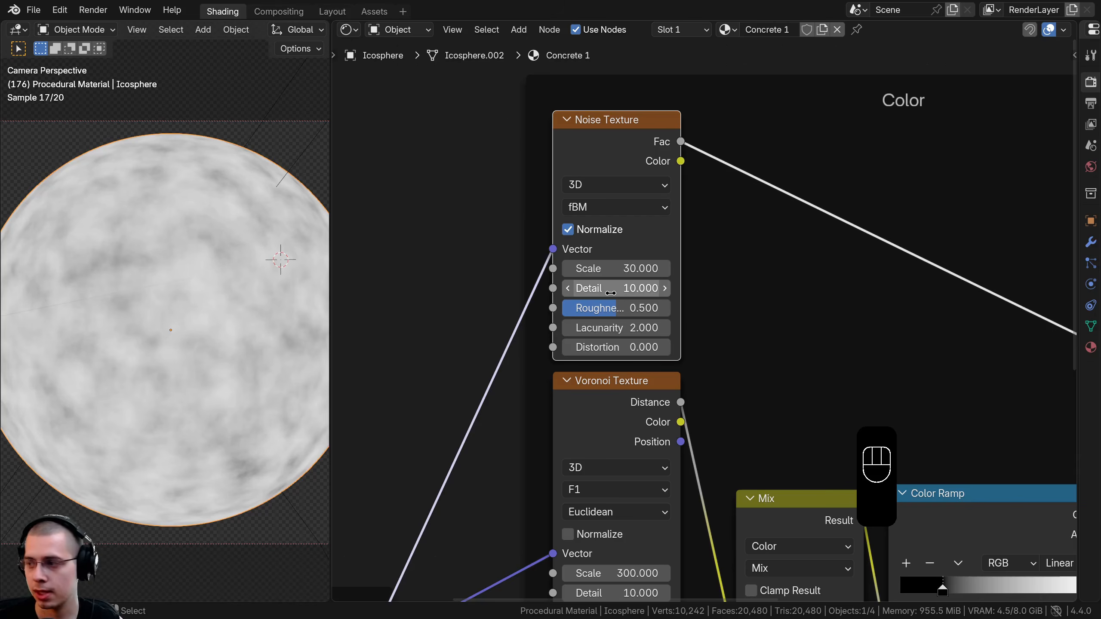
{"action": "left_click", "coordinate": [594, 348]}
{"action": "type", "text": ".1"}
{"action": "key", "text": "Return"}
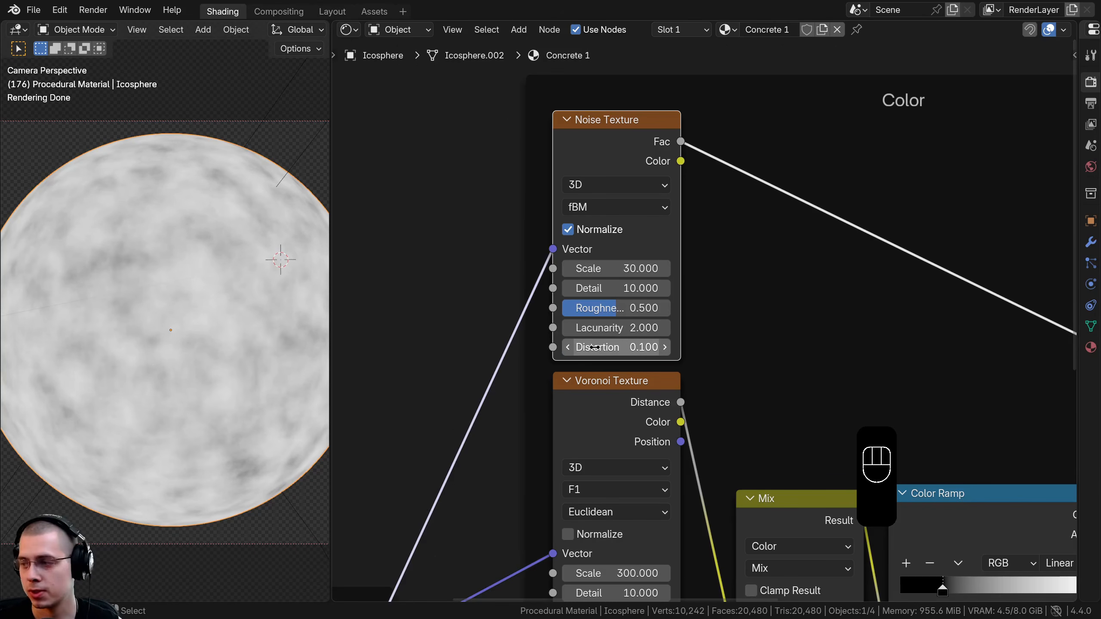
Add a Color Ramp after the new Noise Texture, inserted on its output link inside the Color frame.
{"action": "scroll", "coordinate": [769, 344], "scroll_direction": "down", "scroll_amount": 2}
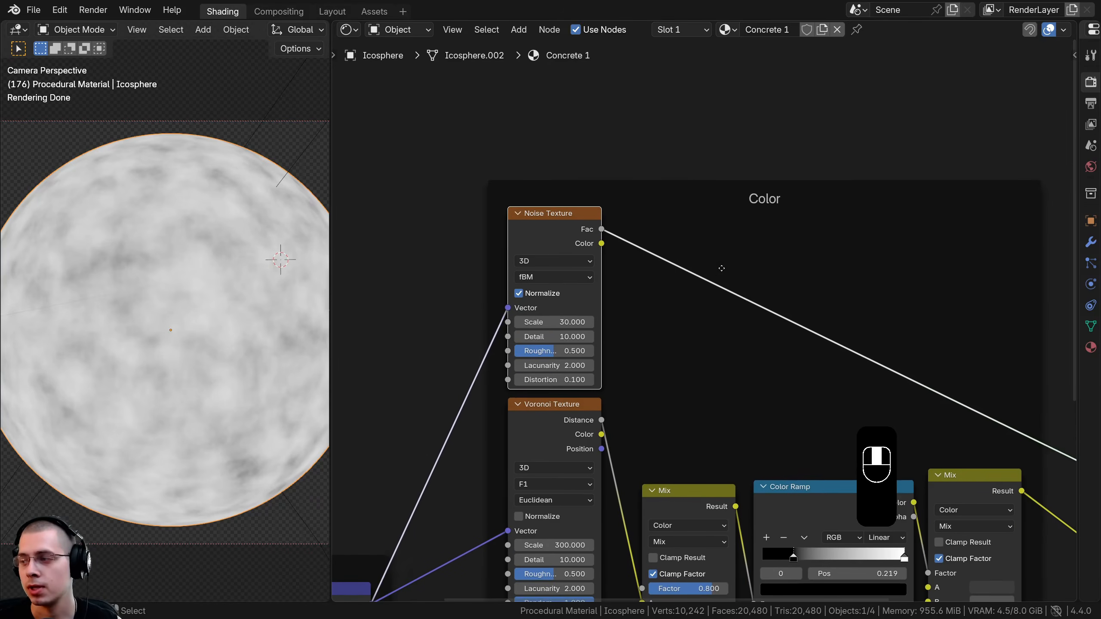
{"action": "key", "text": "shift+a"}
{"action": "left_click", "coordinate": [728, 261]}
{"action": "type", "text": "col"}
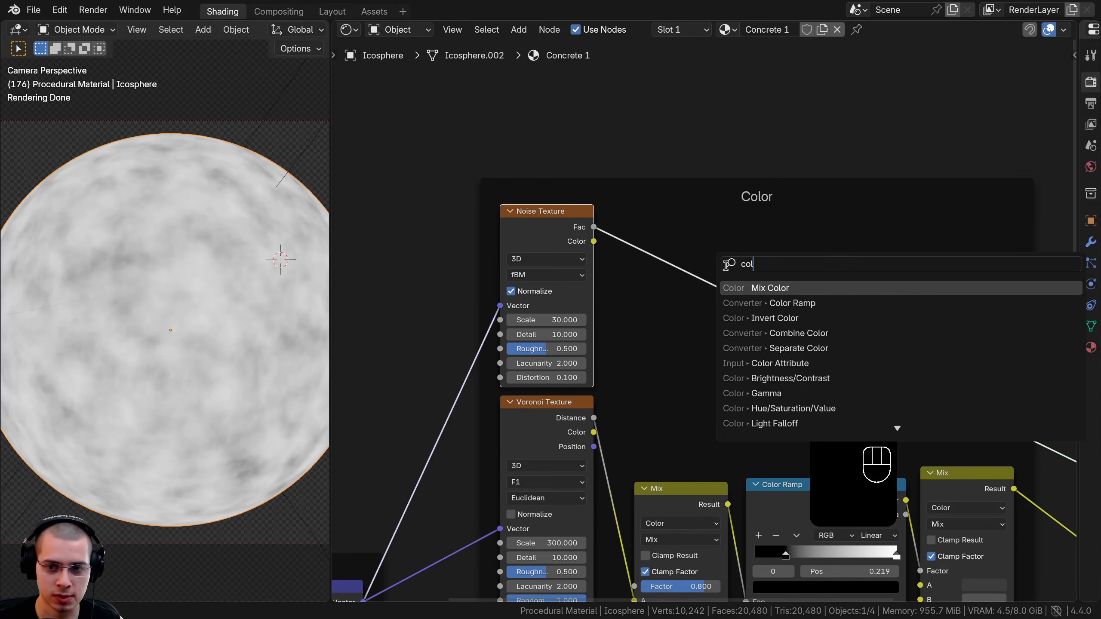
{"action": "left_click", "coordinate": [772, 303]}
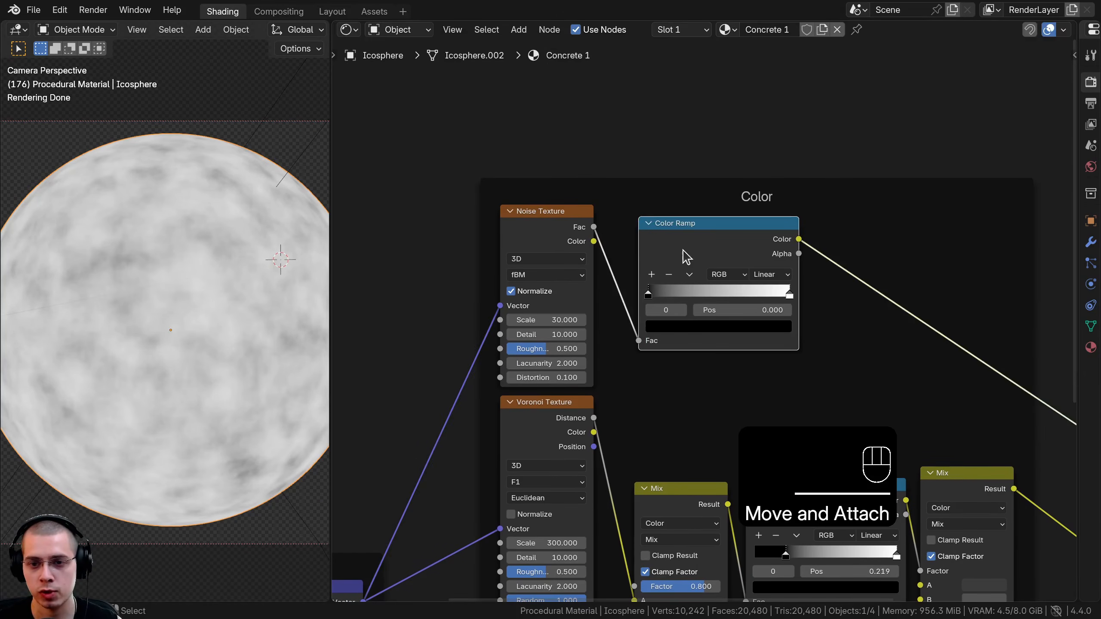
{"action": "left_click", "coordinate": [668, 247]}
{"action": "scroll", "coordinate": [667, 248], "scroll_direction": "up", "scroll_amount": 2}
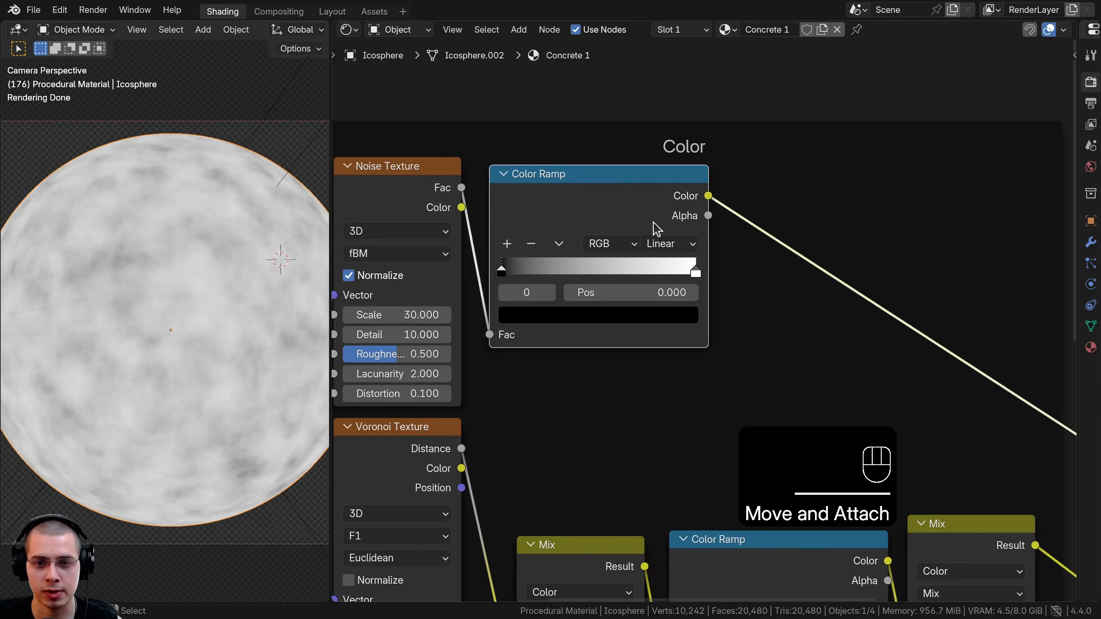
Move the Principled BSDF and Material Output nodes away from the frame again to free space for more nodes.
{"action": "scroll", "coordinate": [621, 214], "scroll_direction": "down", "scroll_amount": 4}
{"action": "left_click_drag", "start_coordinate": [875, 375], "coordinate": [858, 459]}
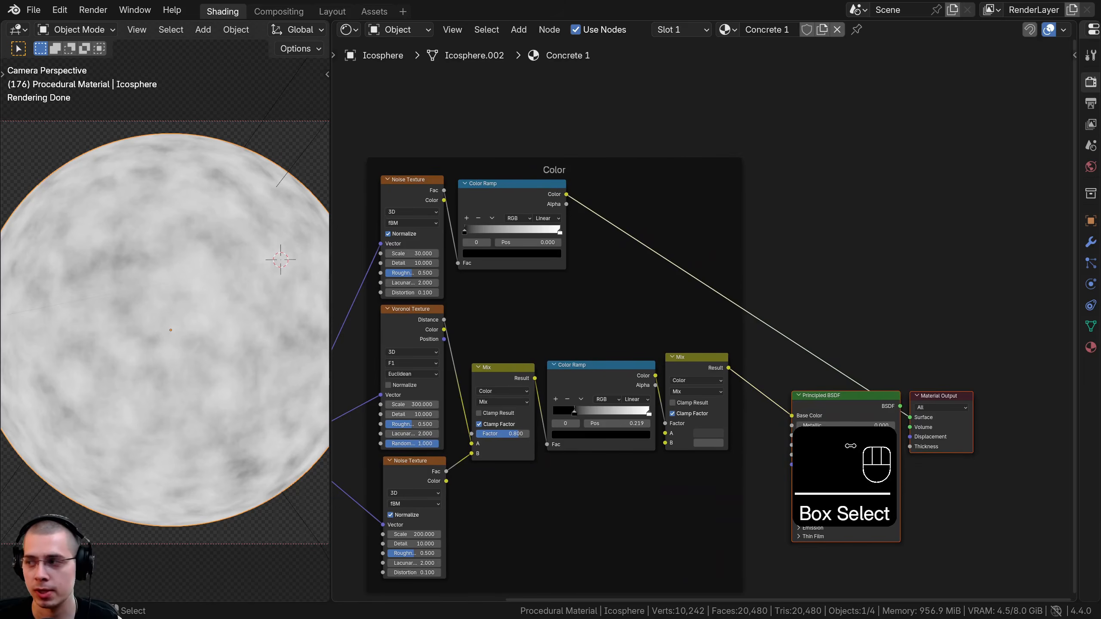
{"action": "middle_click_drag", "start_coordinate": [809, 430], "coordinate": [727, 388]}
{"action": "scroll", "coordinate": [727, 388], "scroll_direction": "up", "scroll_amount": 1}
{"action": "key", "text": "g"}
{"action": "left_click", "coordinate": [872, 374]}
Duplicate the last Mix node inside the Color frame and insert the copy between the original Mix and the Principled BSDF's Base Color.
{"action": "middle_click_drag", "start_coordinate": [548, 358], "coordinate": [585, 382]}
{"action": "key", "text": "a"}
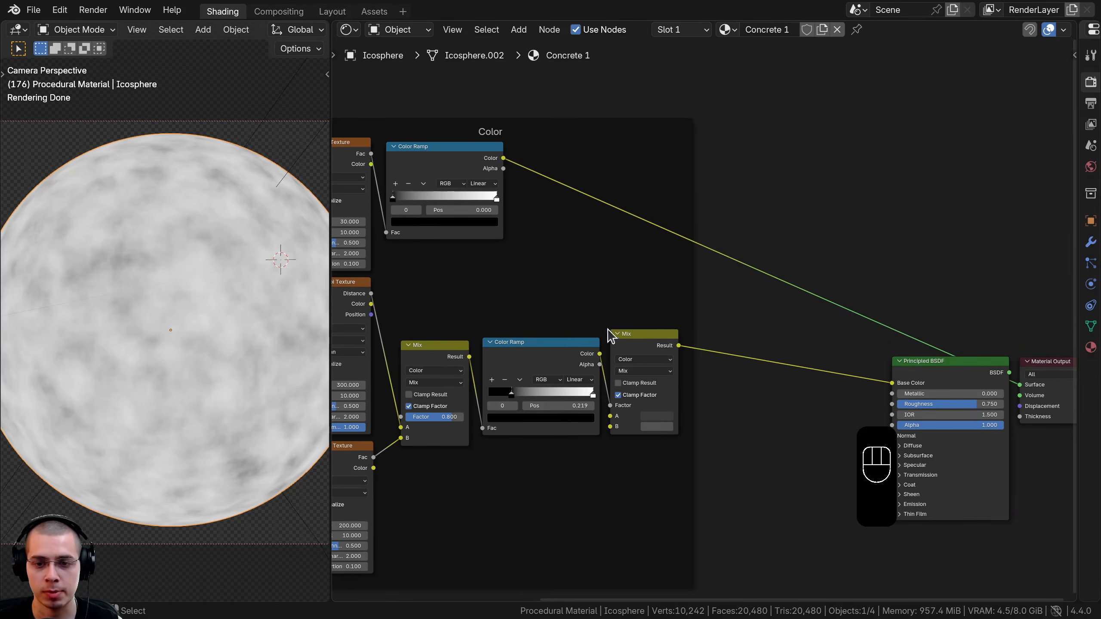
{"action": "left_click", "coordinate": [633, 347]}
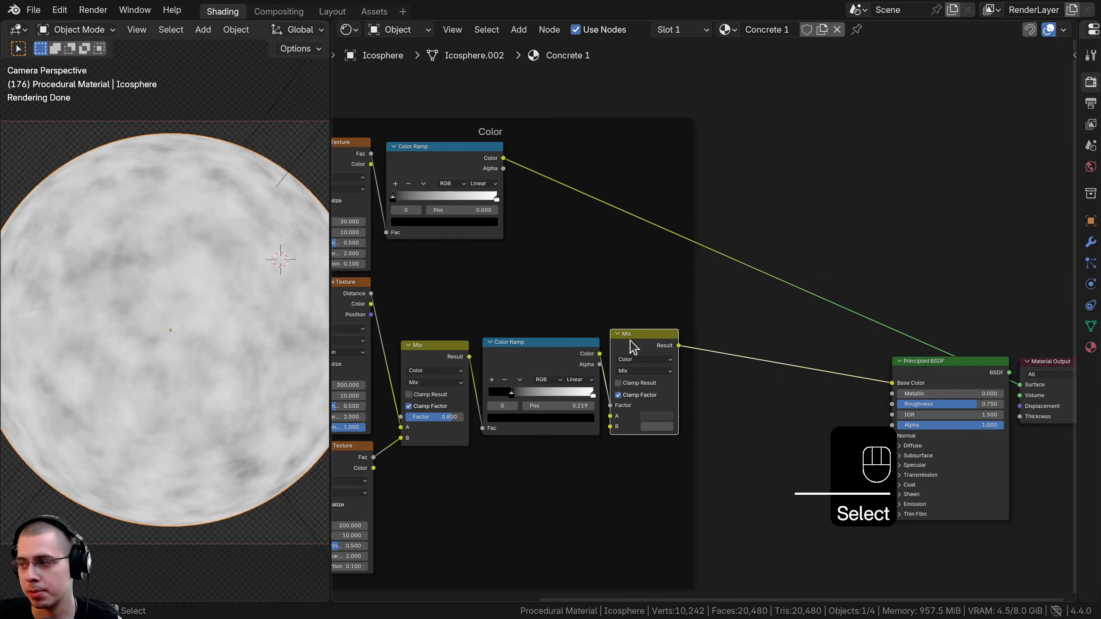
{"action": "key", "text": "shift+d"}
{"action": "left_click", "coordinate": [719, 325]}
{"action": "scroll", "coordinate": [704, 321], "scroll_direction": "up", "scroll_amount": 2}
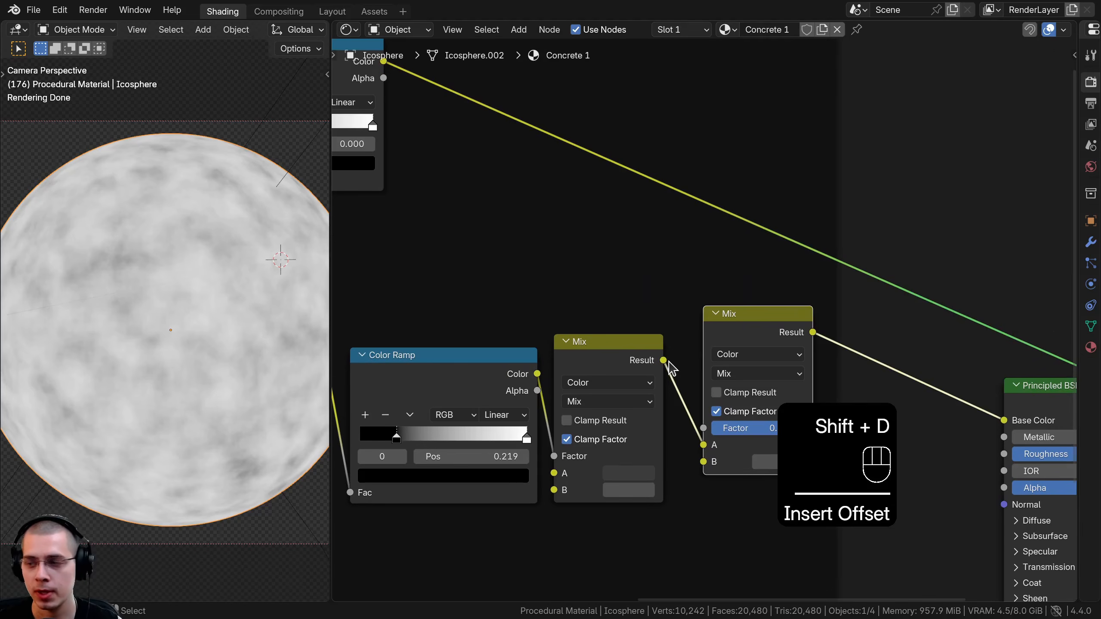
{"action": "left_click_drag", "start_coordinate": [731, 323], "coordinate": [742, 315]}
{"action": "scroll", "coordinate": [711, 314], "scroll_direction": "down", "scroll_amount": 5}
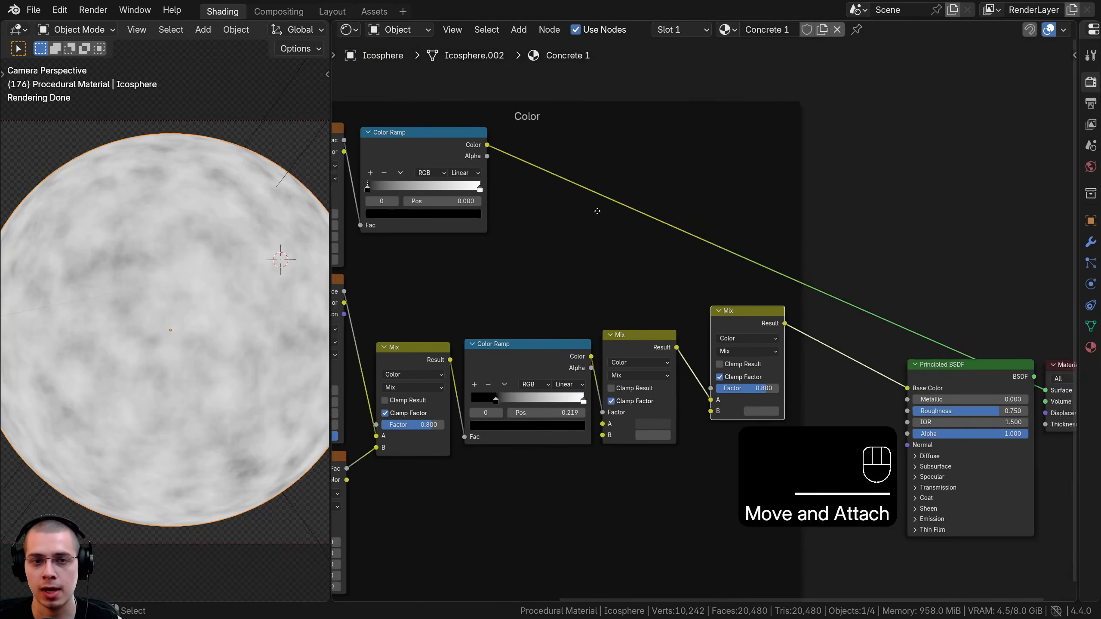
Link the upper Color Ramp's Color output to the Factor of the duplicated Mix node.
{"action": "middle_click_drag", "start_coordinate": [466, 172], "coordinate": [545, 178]}
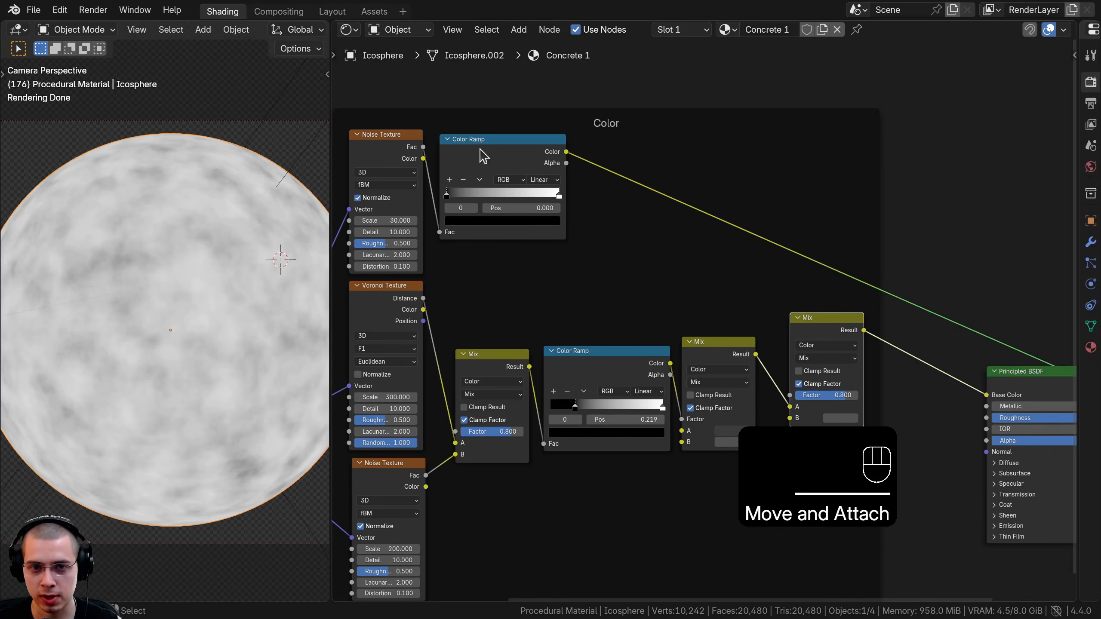
{"action": "left_click_drag", "start_coordinate": [566, 152], "coordinate": [797, 400]}
{"action": "key", "text": "KP_Decimal"}
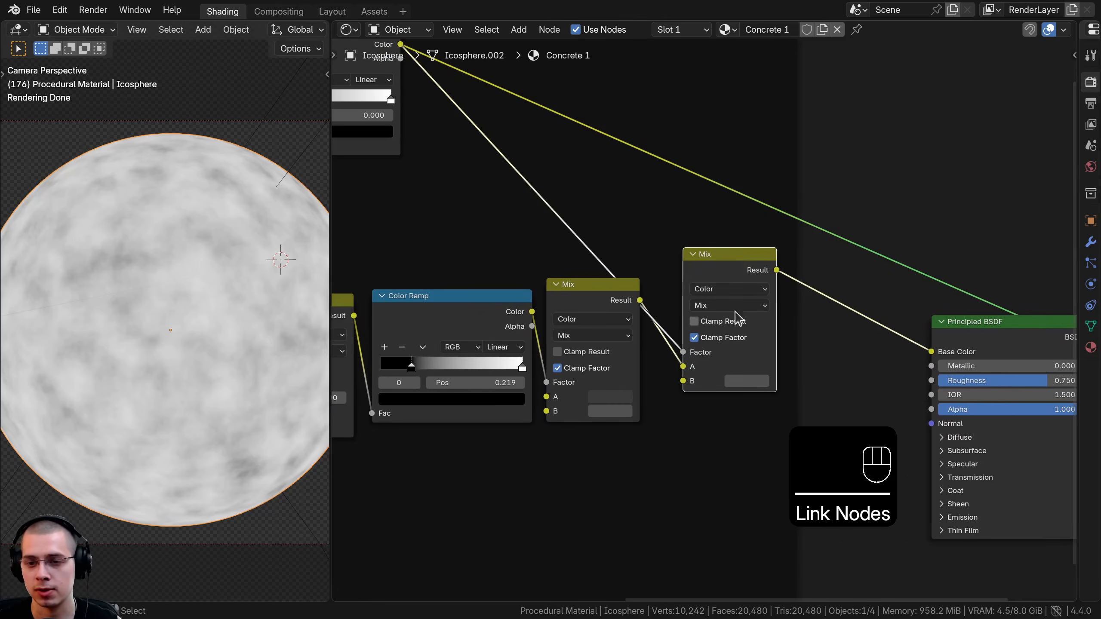
Preview the duplicated Mix node on the sphere and set its B color to hex #373737.
{"action": "left_click", "coordinate": [738, 269], "text": "ctrl+shift"}
{"action": "left_click_drag", "start_coordinate": [738, 269], "coordinate": [718, 192]}
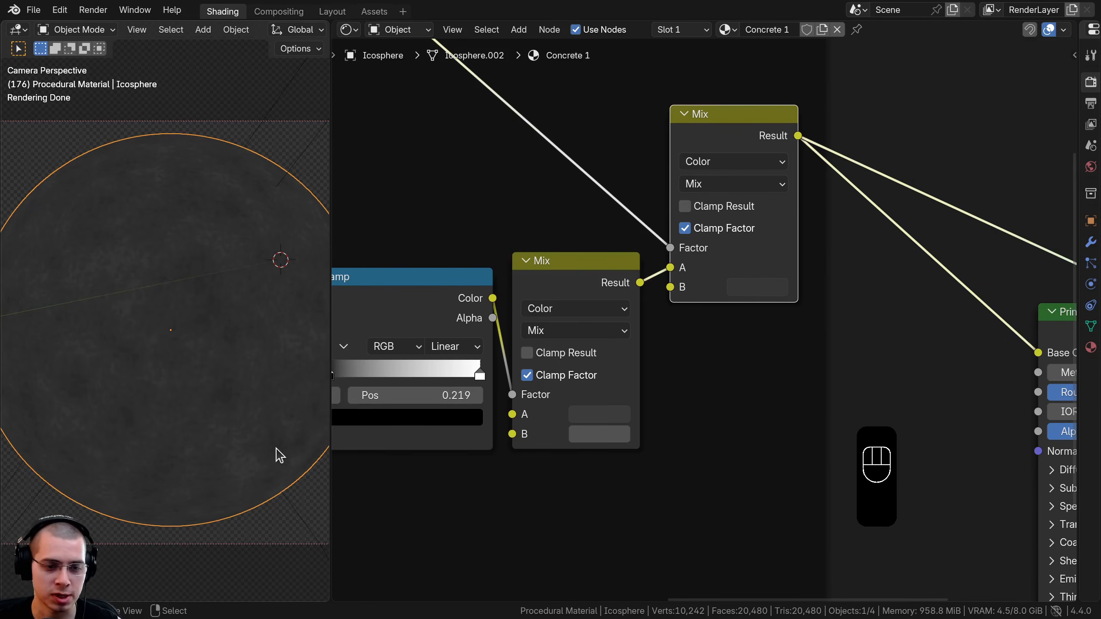
{"action": "left_click", "coordinate": [752, 286]}
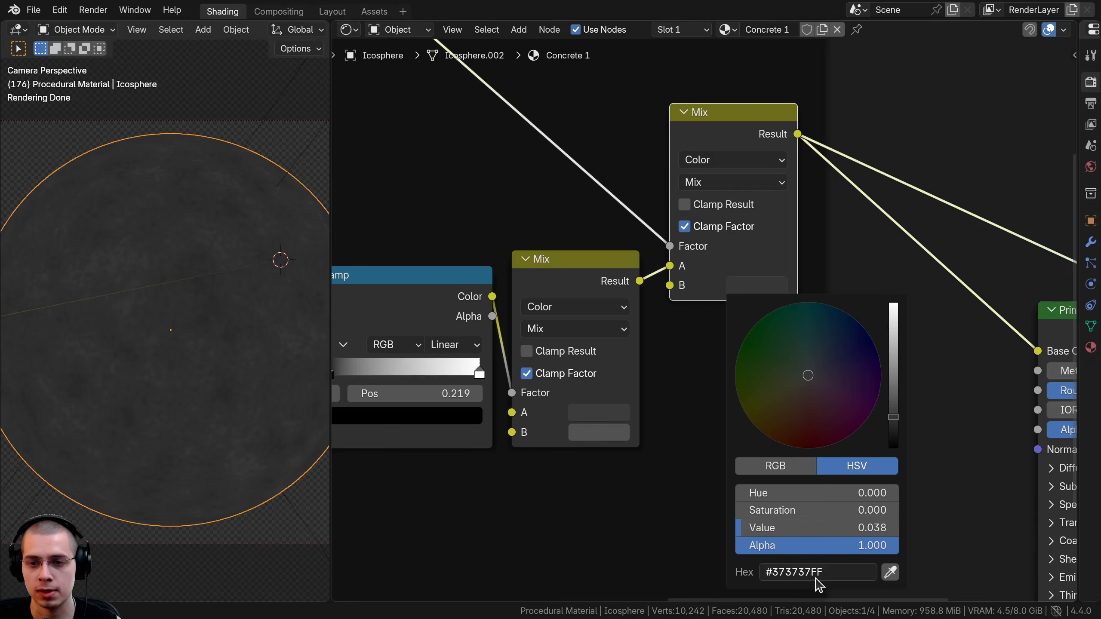
Raise the upper Color Ramp's contrast by moving the black stop inward and the white stop to about 0.79.
{"action": "scroll", "coordinate": [485, 217], "scroll_direction": "down", "scroll_amount": 5}
{"action": "middle_click_drag", "start_coordinate": [442, 98], "coordinate": [752, 293]}
{"action": "scroll", "coordinate": [710, 269], "scroll_direction": "up", "scroll_amount": 4}
{"action": "left_click", "coordinate": [656, 246]}
{"action": "scroll", "coordinate": [642, 256], "scroll_direction": "up", "scroll_amount": 2}
{"action": "mouse_move", "coordinate": [574, 297]}
{"action": "left_mouse_down"}
{"action": "mouse_move", "coordinate": [705, 295]}
{"action": "mouse_move", "coordinate": [583, 296]}
{"action": "left_mouse_up"}
{"action": "left_click", "coordinate": [745, 295]}
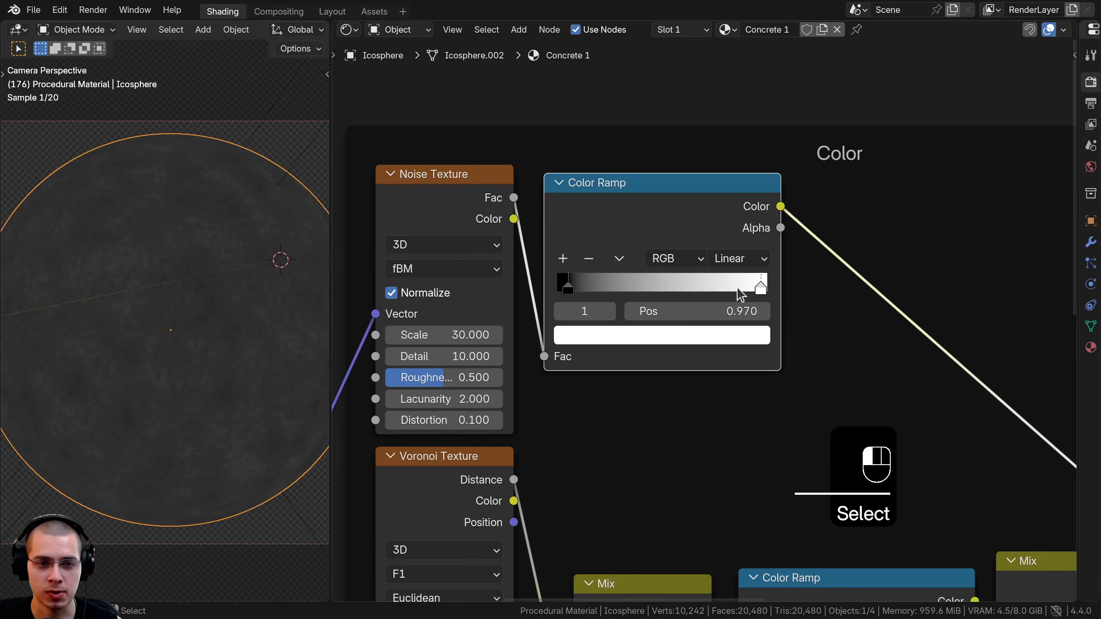
{"action": "left_click_drag", "start_coordinate": [745, 295], "coordinate": [680, 295]}
{"action": "left_click_drag", "start_coordinate": [596, 283], "coordinate": [618, 290]}
{"action": "scroll", "coordinate": [190, 246], "scroll_direction": "up", "scroll_amount": 3}
{"action": "left_click_drag", "start_coordinate": [700, 287], "coordinate": [721, 286]}
{"action": "scroll", "coordinate": [206, 253], "scroll_direction": "down", "scroll_amount": 3}
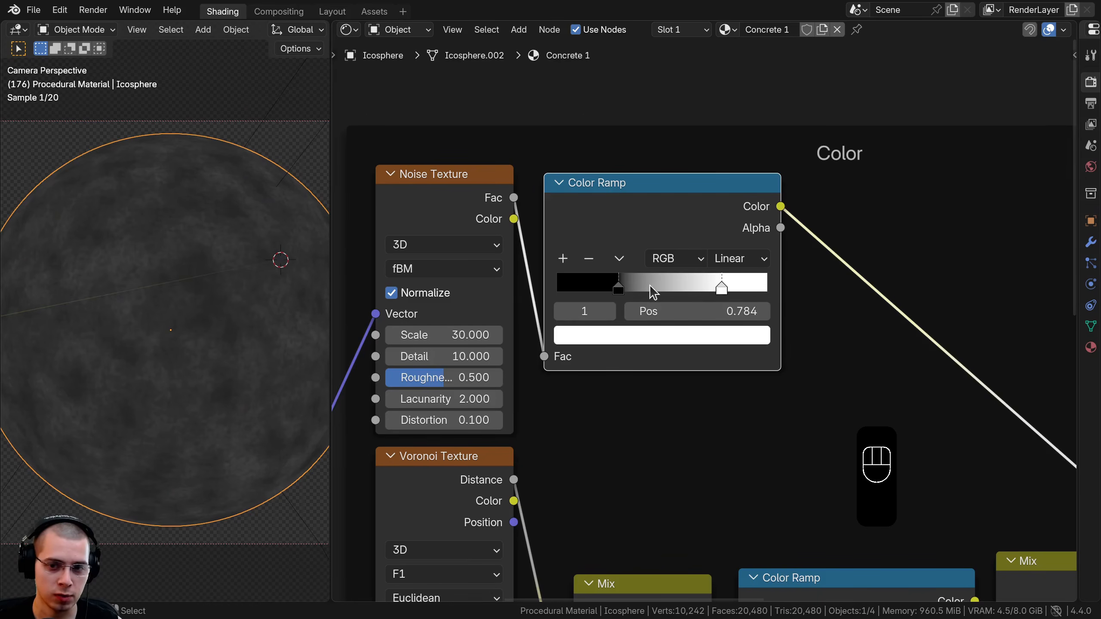
{"action": "left_click_drag", "start_coordinate": [618, 290], "coordinate": [612, 288]}
{"action": "left_click_drag", "start_coordinate": [720, 287], "coordinate": [721, 290]}
{"action": "scroll", "coordinate": [176, 258], "scroll_direction": "down", "scroll_amount": 2}
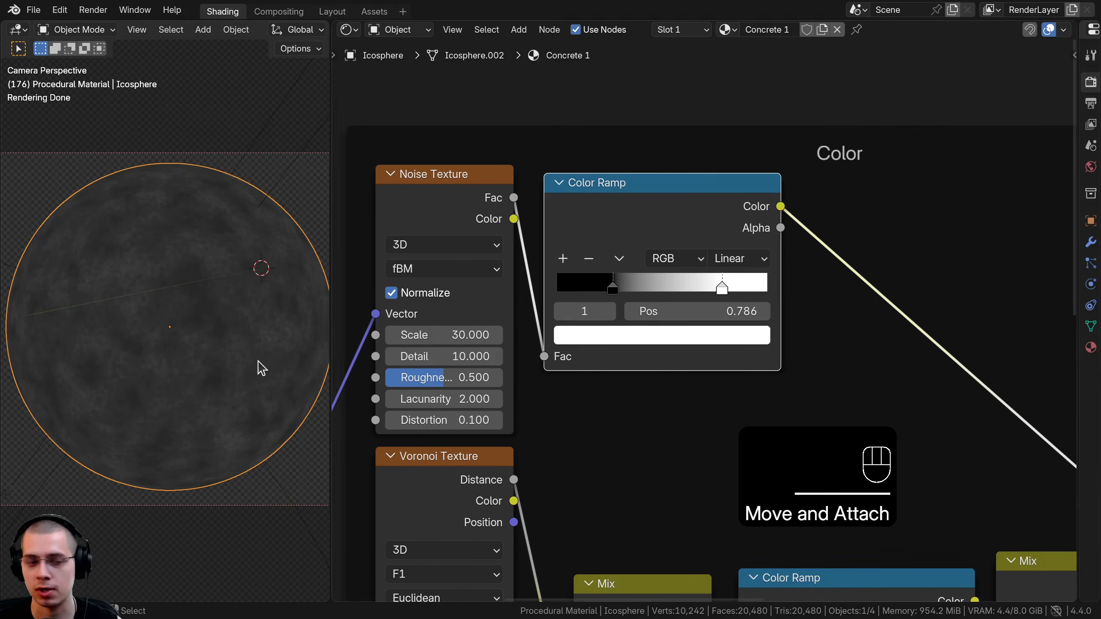
Preview the complete Principled BSDF shader on the sphere.
{"action": "scroll", "coordinate": [856, 369], "scroll_direction": "down", "scroll_amount": 5}
{"action": "left_click", "coordinate": [890, 347], "text": "ctrl+shift"}
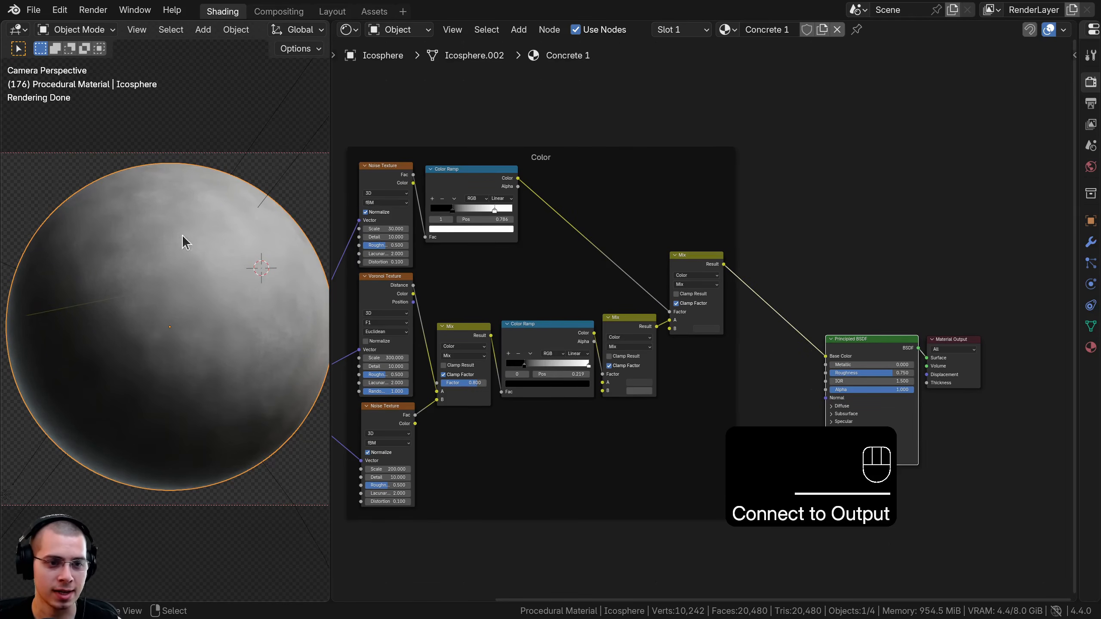
Add a new Voronoi Texture node in the empty area below the Color frame.
{"action": "middle_click_drag", "start_coordinate": [602, 281], "coordinate": [684, 204]}
{"action": "middle_click_drag", "start_coordinate": [507, 429], "coordinate": [529, 278]}
{"action": "middle_click_drag", "start_coordinate": [587, 309], "coordinate": [605, 246]}
{"action": "scroll", "coordinate": [605, 246], "scroll_direction": "up", "scroll_amount": 4}
{"action": "middle_click_drag", "start_coordinate": [489, 314], "coordinate": [521, 268]}
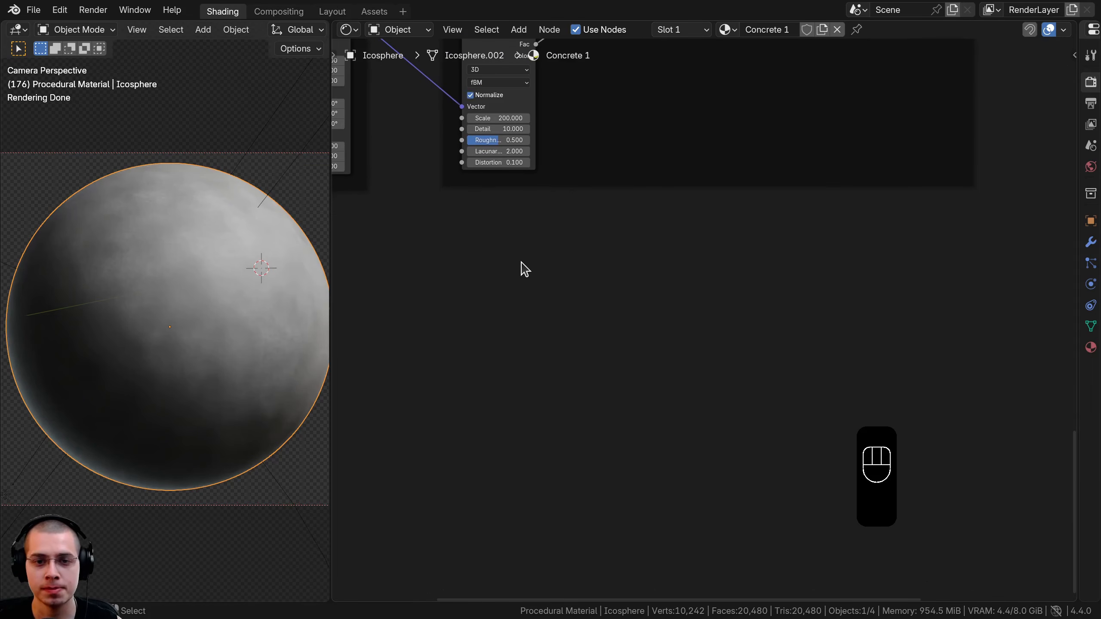
{"action": "key", "text": "shift+a"}
{"action": "type", "text": "vor"}
{"action": "key", "text": "Return"}
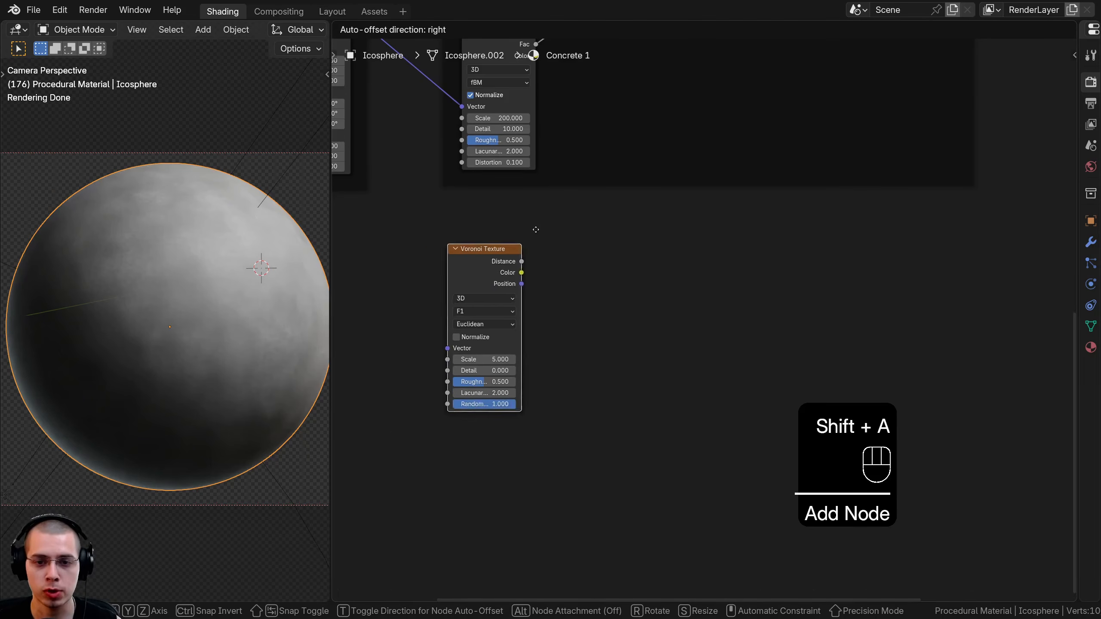
{"action": "left_click", "coordinate": [549, 233]}
Add a new Noise Texture node beside the new Voronoi Texture below the Color frame.
{"action": "key", "text": "shift+a"}
{"action": "type", "text": "nois"}
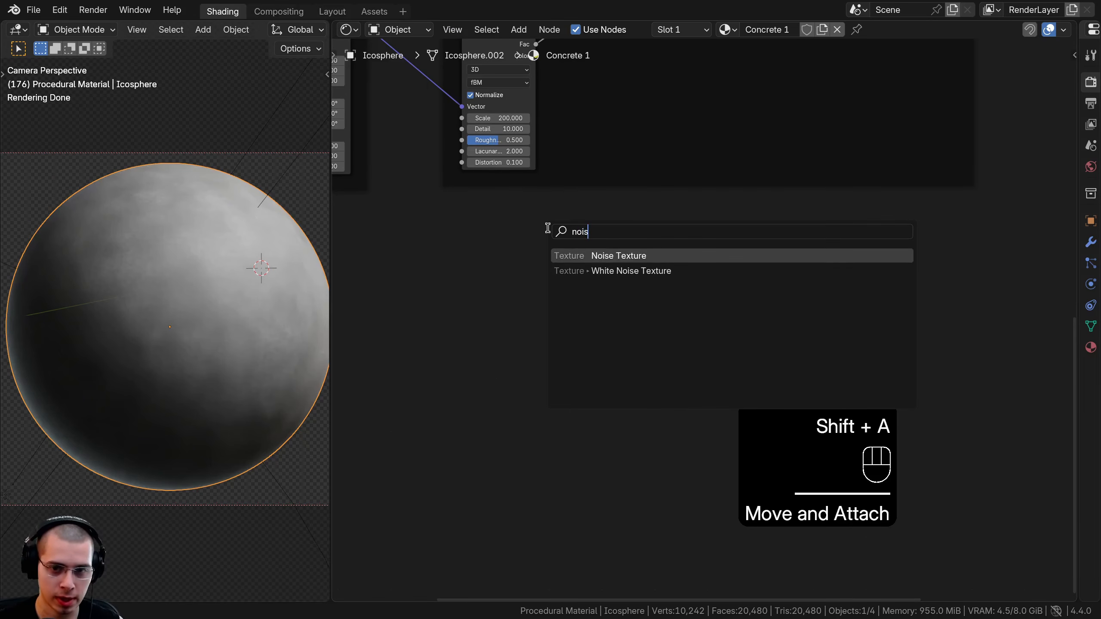
{"action": "key", "text": "Return"}
{"action": "left_click", "coordinate": [452, 303]}
{"action": "scroll", "coordinate": [452, 304], "scroll_direction": "down", "scroll_amount": 1}
Link the Mapping node's Vector to the new Voronoi Texture and preview that texture on the sphere.
{"action": "middle_click_drag", "start_coordinate": [448, 304], "coordinate": [447, 366]}
{"action": "middle_click_drag", "start_coordinate": [457, 153], "coordinate": [521, 160]}
{"action": "left_click_drag", "start_coordinate": [463, 125], "coordinate": [683, 403]}
{"action": "scroll", "coordinate": [683, 403], "scroll_direction": "up", "scroll_amount": 2}
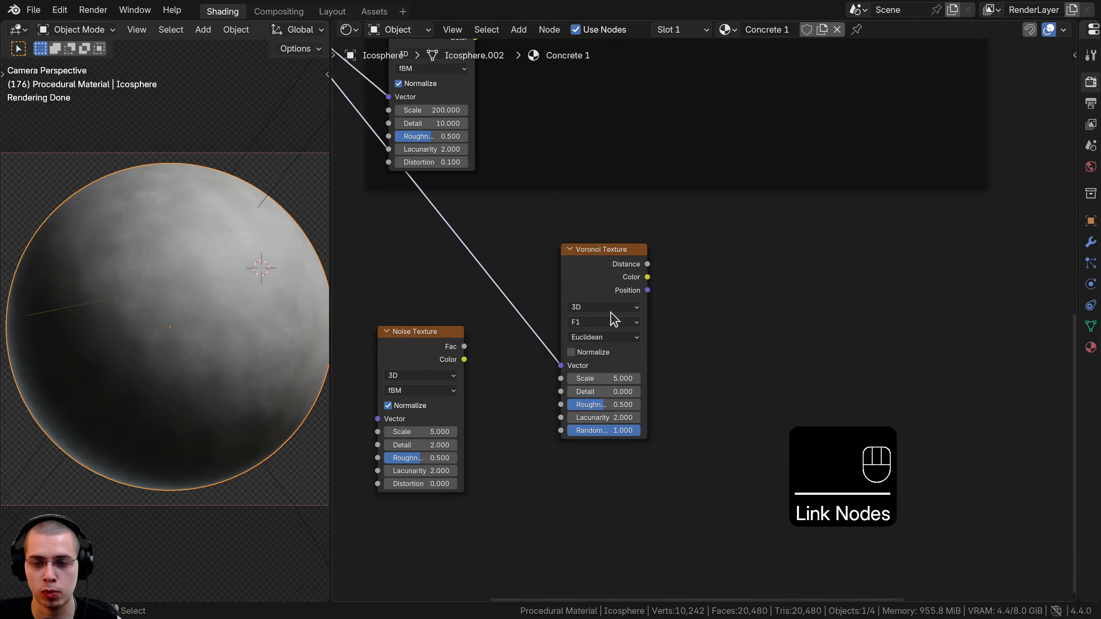
{"action": "left_click", "coordinate": [604, 278], "text": "ctrl+shift"}
{"action": "scroll", "coordinate": [775, 358], "scroll_direction": "up", "scroll_amount": 1}
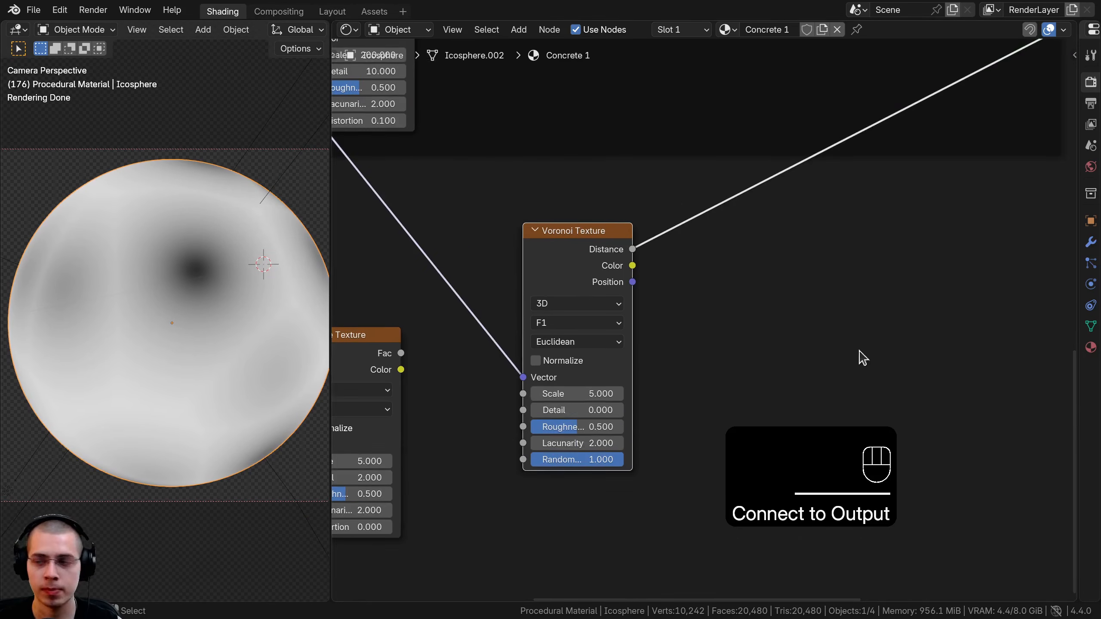
Change the new Voronoi Texture's feature output from F1 to Distance to Edge.
{"action": "scroll", "coordinate": [585, 370], "scroll_direction": "up", "scroll_amount": 1}
{"action": "left_click", "coordinate": [519, 312]}
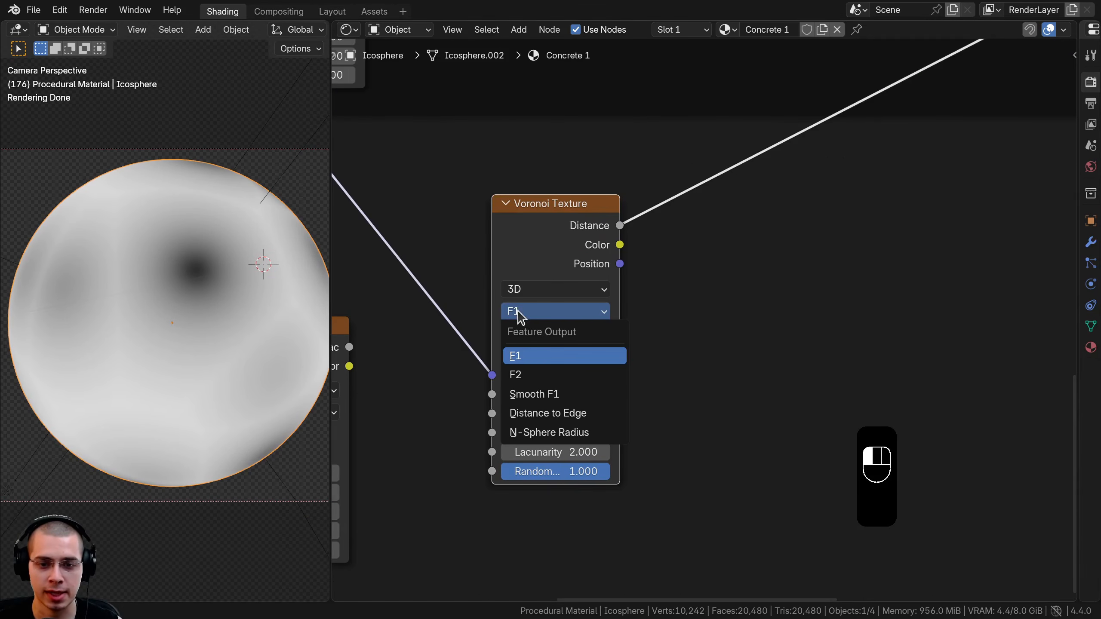
{"action": "left_click", "coordinate": [534, 414]}
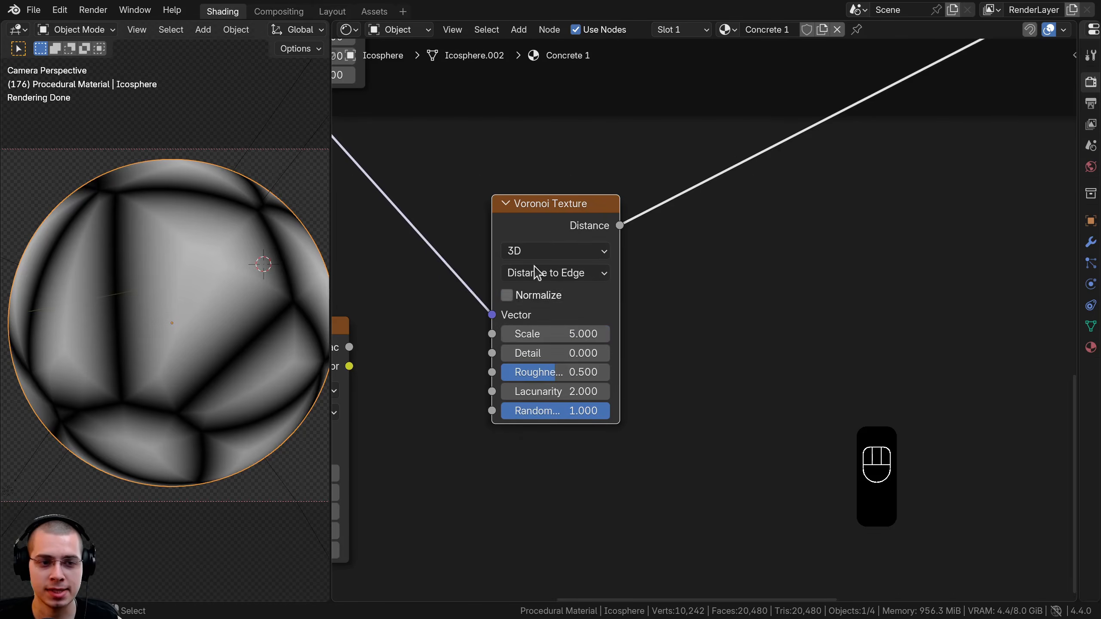
{"action": "left_click_drag", "start_coordinate": [505, 305], "coordinate": [514, 285]}
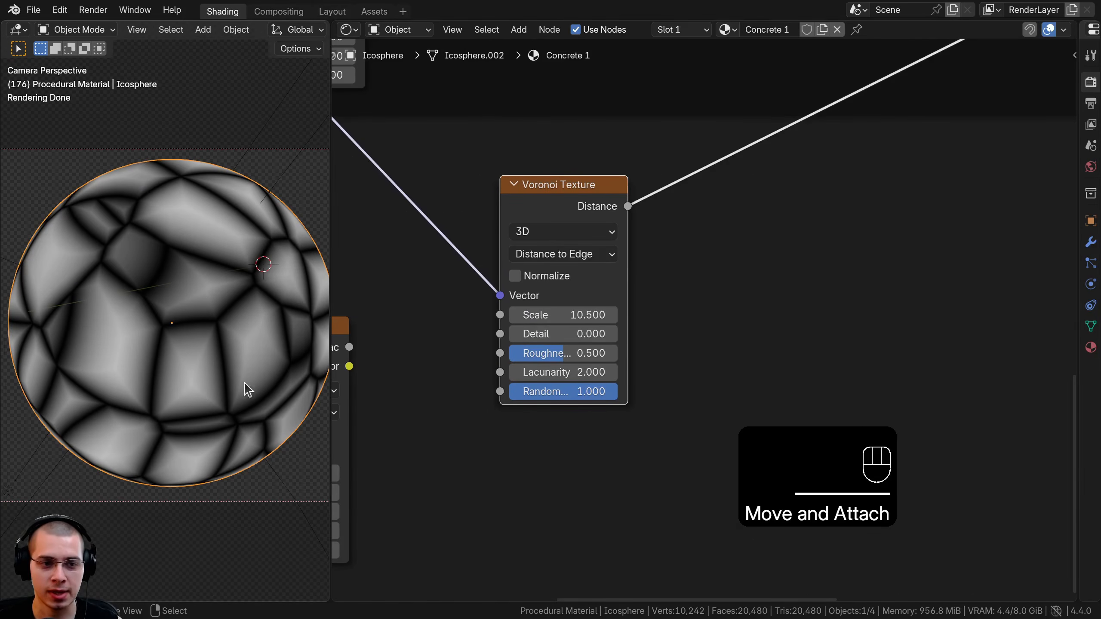
Set the new Voronoi Texture's Scale to 6 and Detail to 10.
{"action": "scroll", "coordinate": [542, 316], "scroll_direction": "up", "scroll_amount": 1}
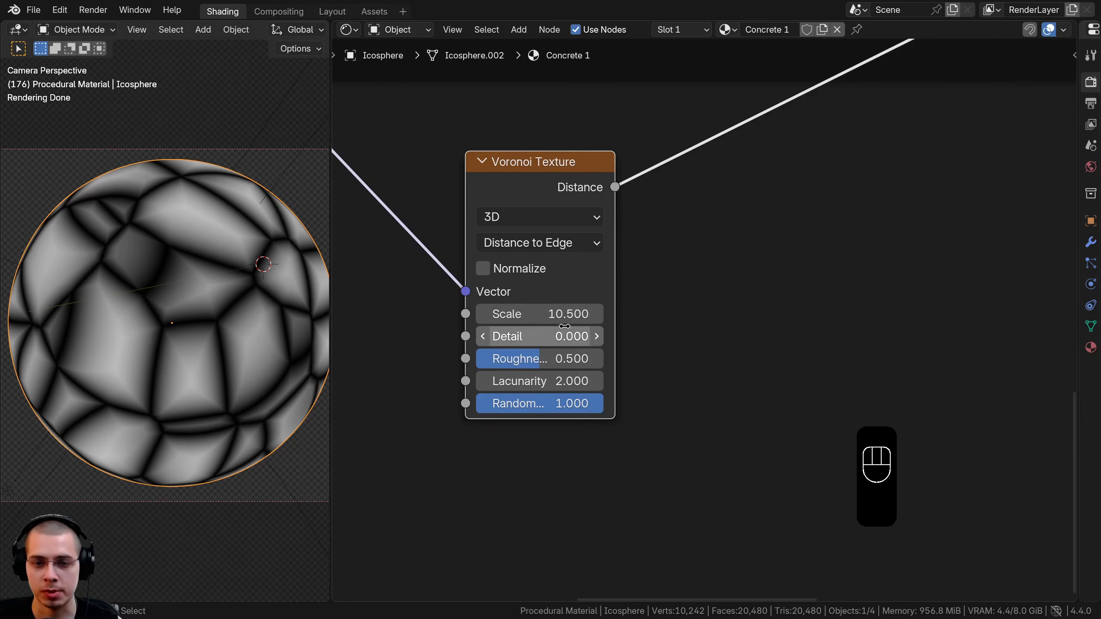
{"action": "left_click", "coordinate": [556, 317]}
{"action": "type", "text": "6"}
{"action": "key", "text": "Return"}
{"action": "left_click", "coordinate": [511, 337]}
{"action": "type", "text": "10"}
{"action": "key", "text": "Return"}
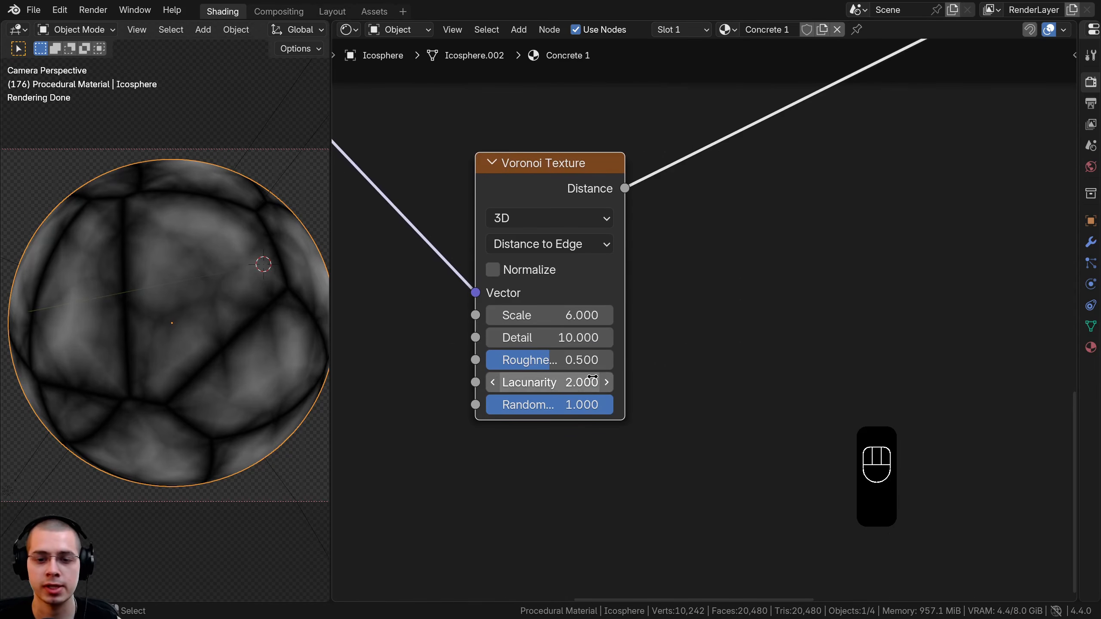
Insert the new Noise Texture between the Mapping node and the Distance to Edge Voronoi, with its Color driving the Voronoi's Vector.
{"action": "scroll", "coordinate": [562, 320], "scroll_direction": "down", "scroll_amount": 1}
{"action": "scroll", "coordinate": [562, 321], "scroll_direction": "down", "scroll_amount": 4}
{"action": "left_click_drag", "start_coordinate": [584, 236], "coordinate": [599, 237]}
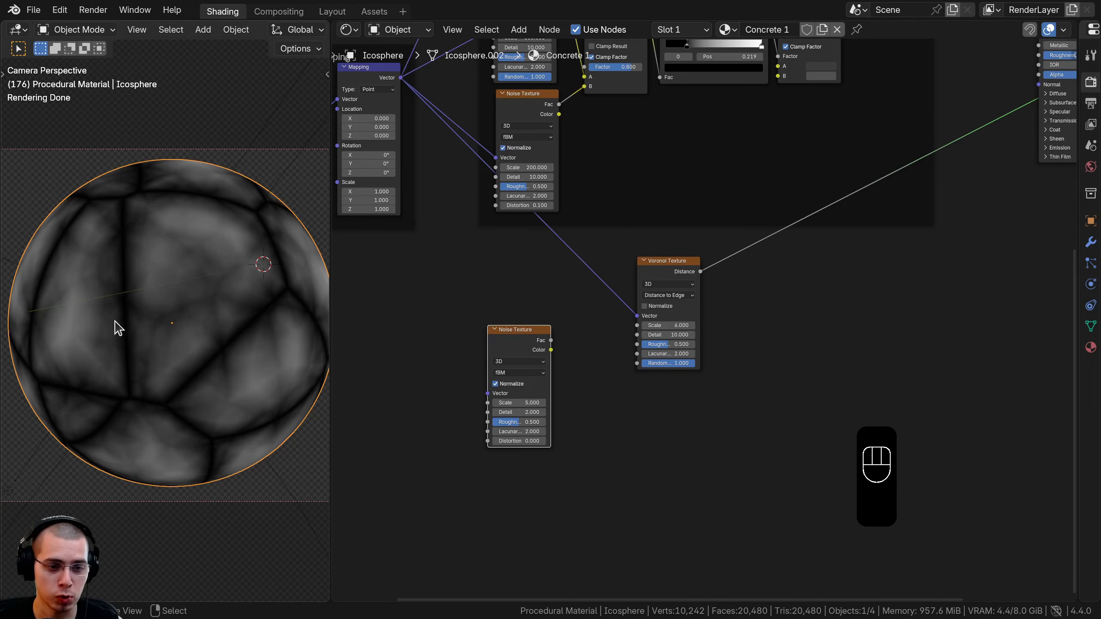
{"action": "left_click_drag", "start_coordinate": [520, 339], "coordinate": [571, 266]}
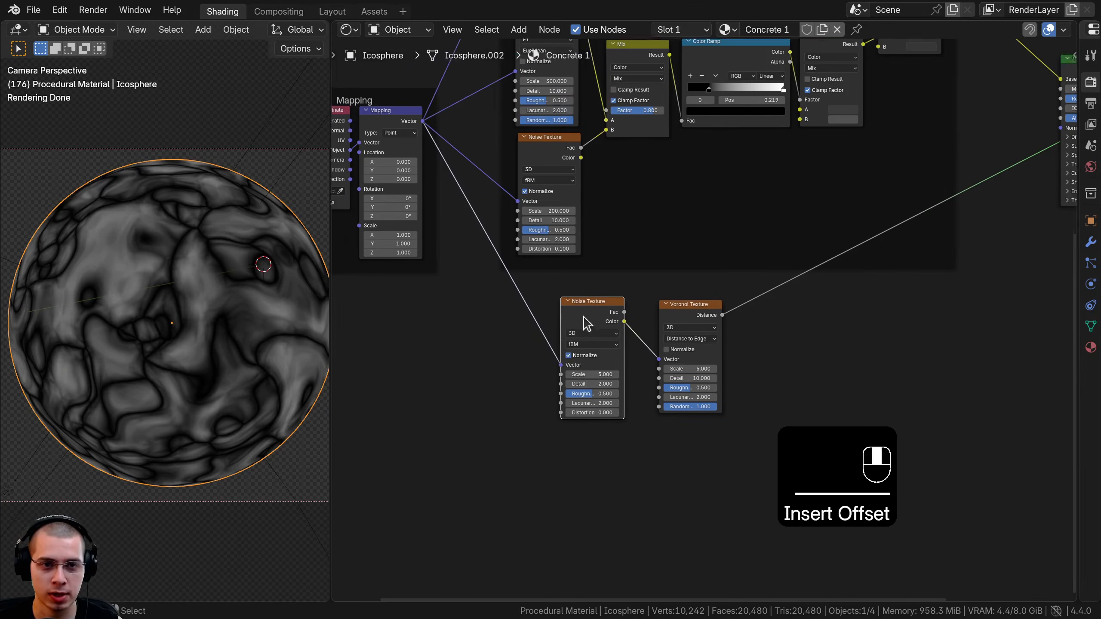
{"action": "scroll", "coordinate": [649, 335], "scroll_direction": "up", "scroll_amount": 5}
{"action": "left_click_drag", "start_coordinate": [548, 311], "coordinate": [556, 296]}
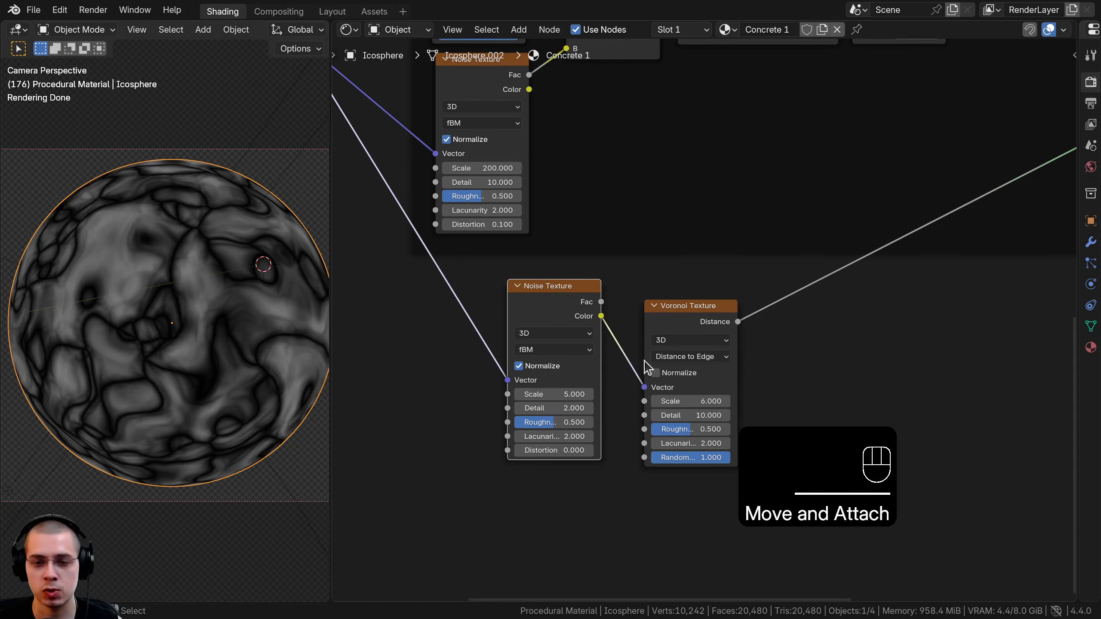
{"action": "middle_click_drag", "start_coordinate": [631, 369], "coordinate": [676, 343]}
{"action": "left_click_drag", "start_coordinate": [608, 281], "coordinate": [605, 289]}
{"action": "middle_click_drag", "start_coordinate": [611, 287], "coordinate": [647, 246]}
Set the inserted Noise Texture's Scale to 3 and Detail to 10.
{"action": "scroll", "coordinate": [639, 266], "scroll_direction": "up", "scroll_amount": 3}
{"action": "scroll", "coordinate": [639, 333], "scroll_direction": "up", "scroll_amount": 2}
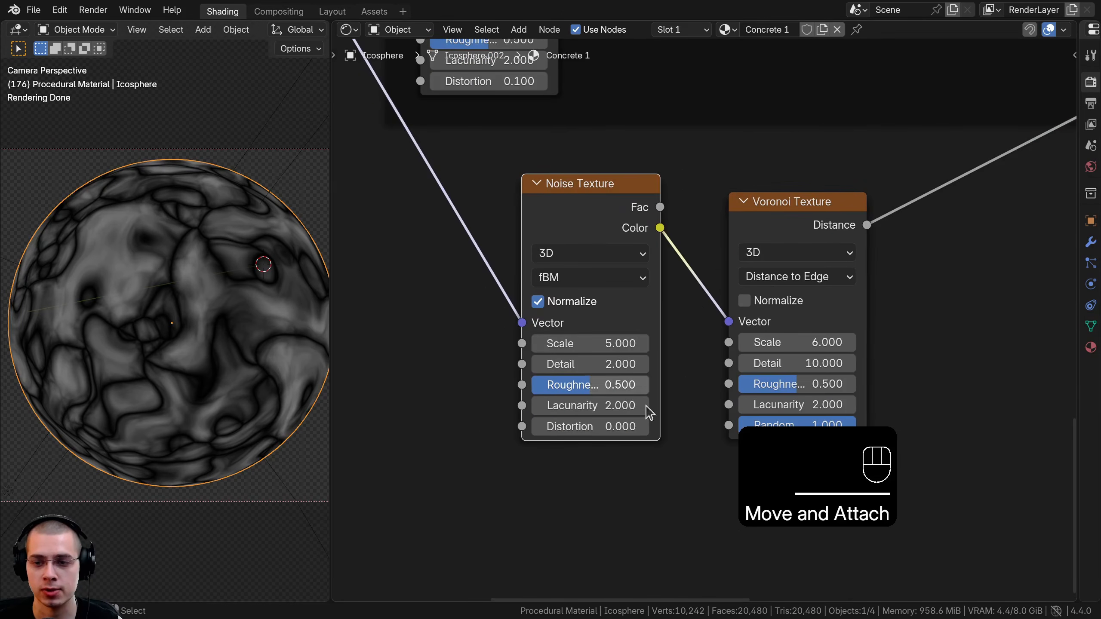
{"action": "left_click", "coordinate": [581, 343]}
{"action": "type", "text": "3"}
{"action": "key", "text": "Return"}
{"action": "left_click", "coordinate": [576, 364]}
{"action": "type", "text": "10"}
{"action": "key", "text": "Return"}
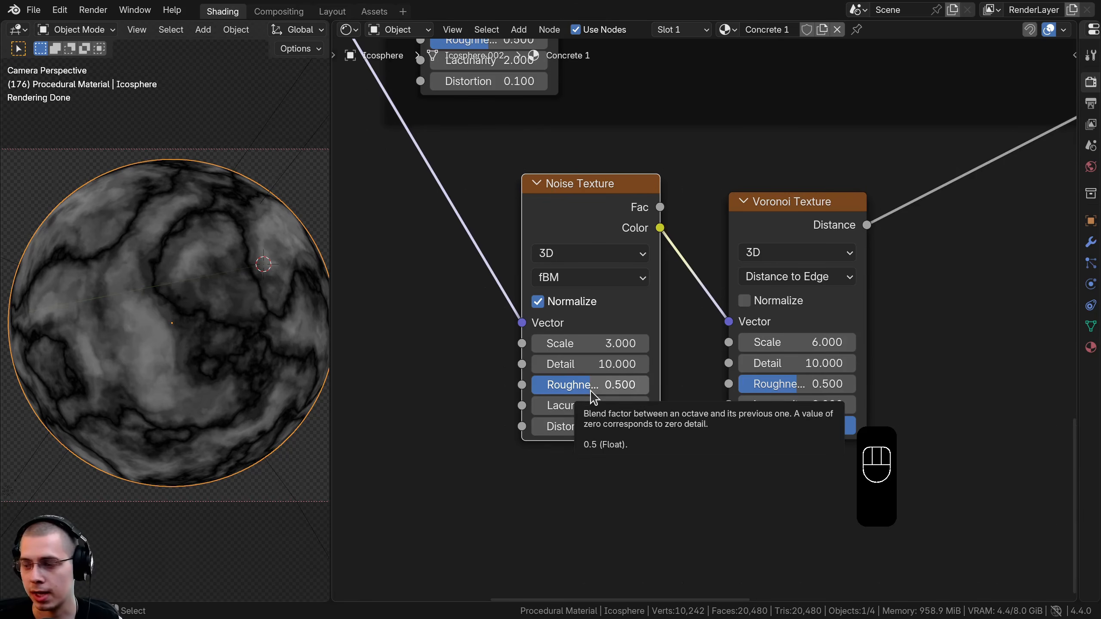
Check the crack pattern on the sphere and tuck the new Voronoi Texture node closer to its Noise Texture.
{"action": "scroll", "coordinate": [539, 386], "scroll_direction": "down", "scroll_amount": 2}
{"action": "middle_click_drag", "start_coordinate": [179, 203], "coordinate": [237, 173], "text": "shift"}
{"action": "scroll", "coordinate": [237, 168], "scroll_direction": "up", "scroll_amount": 1}
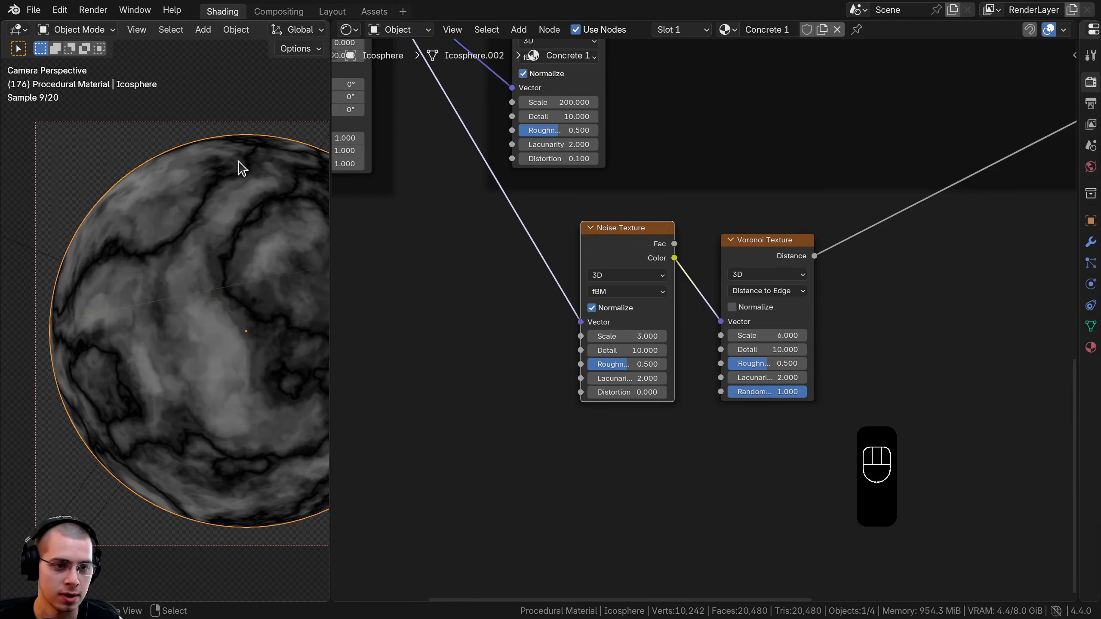
{"action": "key", "text": "Home"}
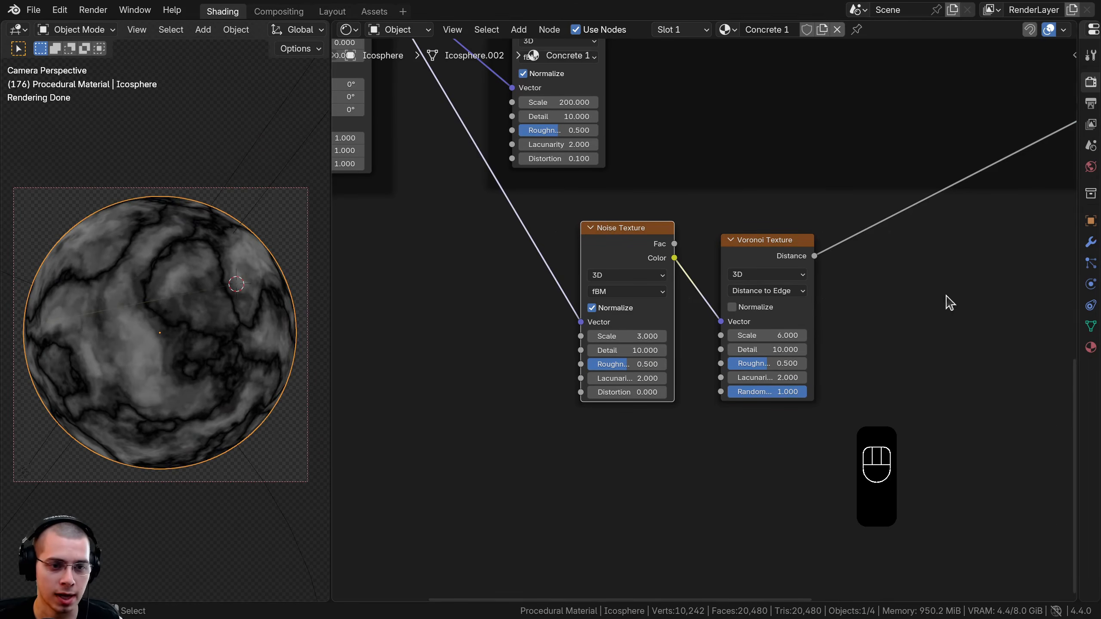
{"action": "scroll", "coordinate": [867, 295], "scroll_direction": "down", "scroll_amount": 2}
{"action": "left_click_drag", "start_coordinate": [746, 280], "coordinate": [735, 278]}
{"action": "scroll", "coordinate": [650, 290], "scroll_direction": "up", "scroll_amount": 1}
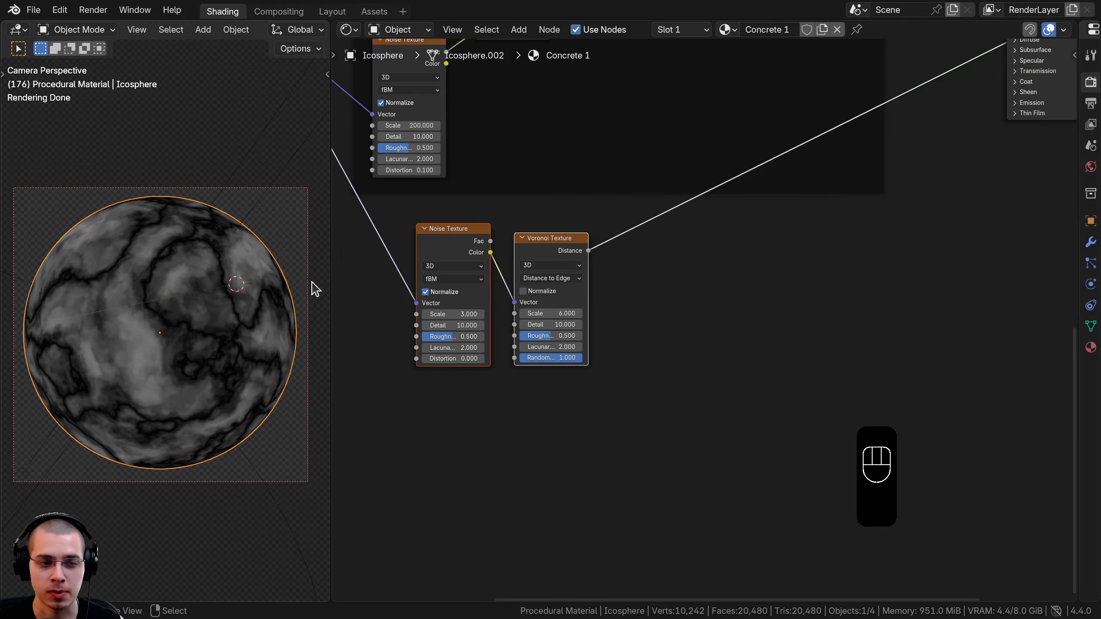
Add a Color Ramp on the output link of the Distance to Edge Voronoi Texture.
{"action": "scroll", "coordinate": [312, 286], "scroll_direction": "up", "scroll_amount": 1}
{"action": "middle_click_drag", "start_coordinate": [739, 295], "coordinate": [710, 289]}
{"action": "key", "text": "shift+a"}
{"action": "type", "text": "col"}
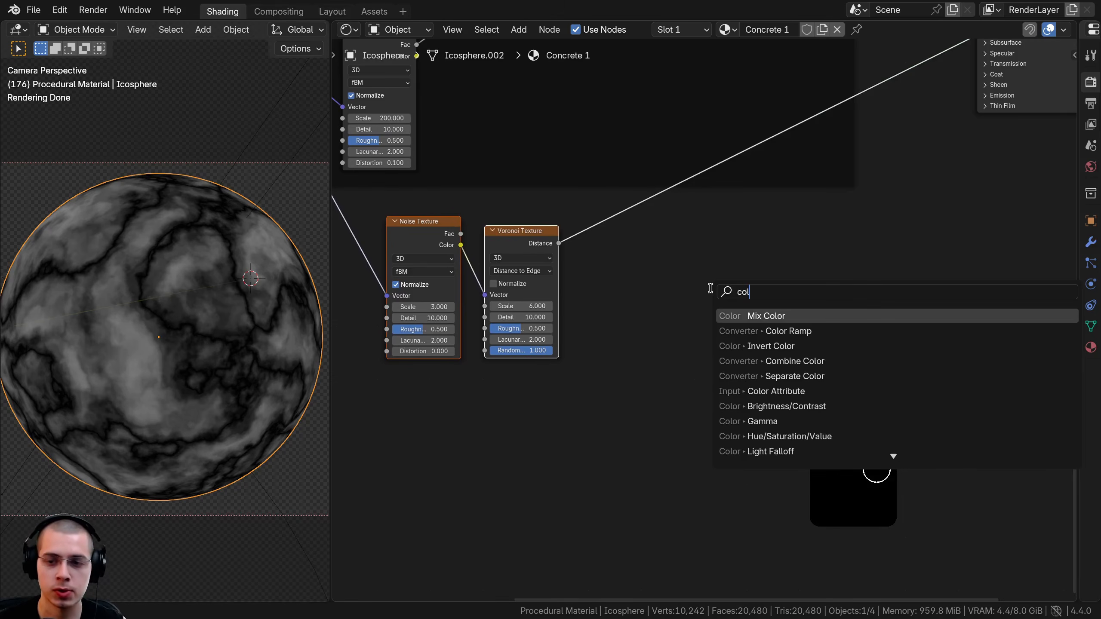
{"action": "key", "text": "Down"}
{"action": "key", "text": "Return"}
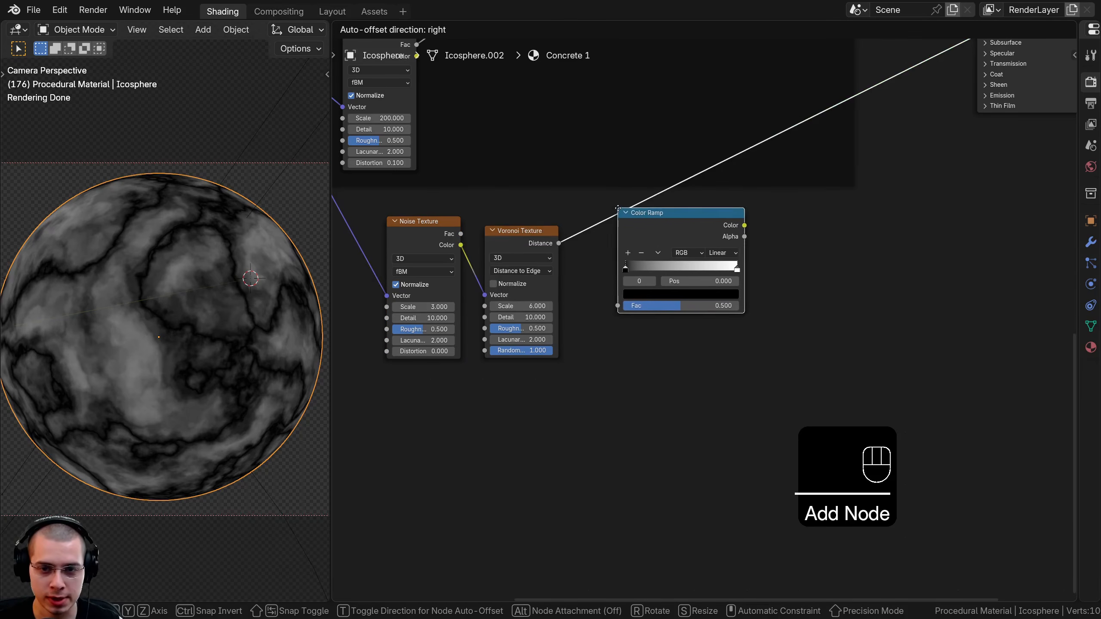
{"action": "left_click", "coordinate": [678, 211]}
Sharpen the cracks by moving the new Color Ramp's white stop to 0.048, checking the sphere up close.
{"action": "scroll", "coordinate": [693, 282], "scroll_direction": "up", "scroll_amount": 3}
{"action": "left_click_drag", "start_coordinate": [759, 256], "coordinate": [565, 258]}
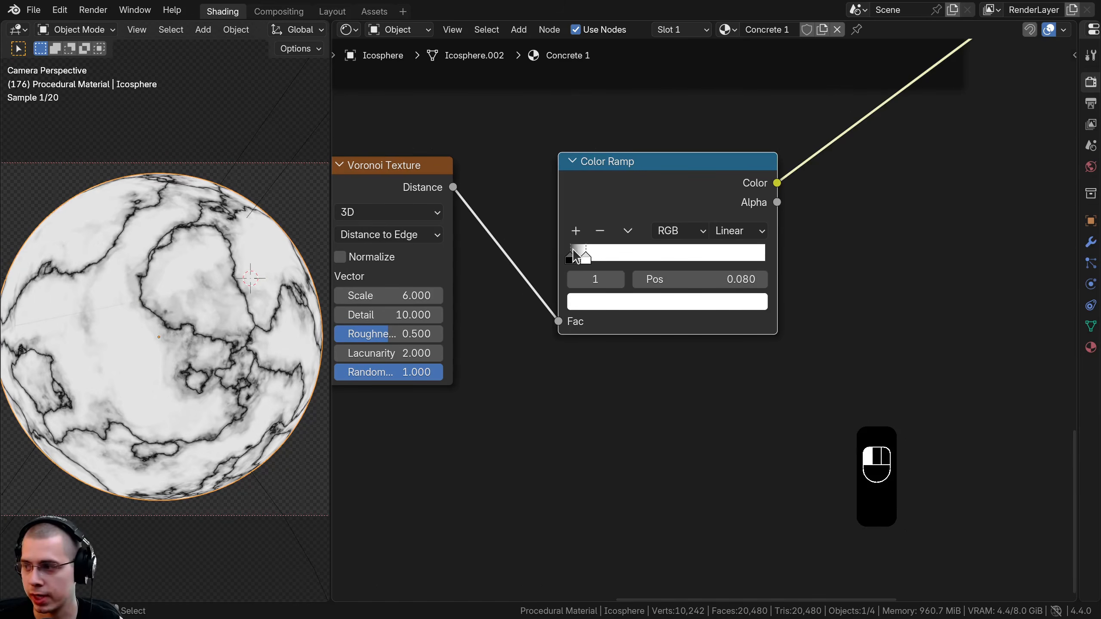
{"action": "scroll", "coordinate": [680, 275], "scroll_direction": "up", "scroll_amount": 1}
{"action": "scroll", "coordinate": [677, 291], "scroll_direction": "up", "scroll_amount": 1}
{"action": "middle_click_drag", "start_coordinate": [155, 228], "coordinate": [113, 221]}
{"action": "scroll", "coordinate": [276, 245], "scroll_direction": "up", "scroll_amount": 4}
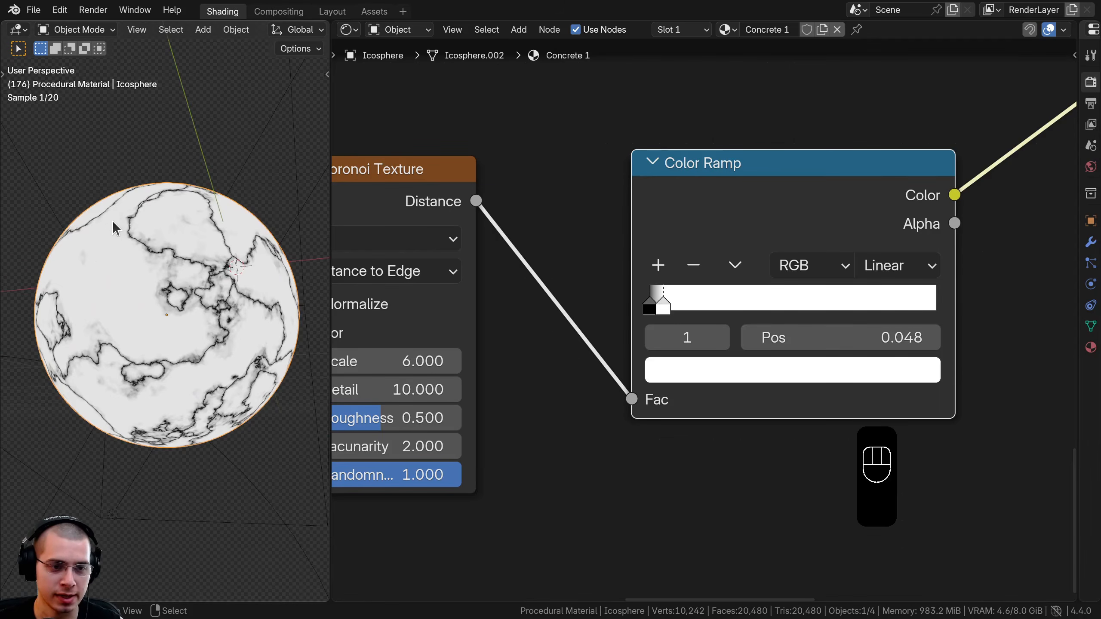
{"action": "key", "text": "KP_0"}
Move the new Color Ramp farther from the Voronoi Texture to make room between them.
{"action": "scroll", "coordinate": [702, 317], "scroll_direction": "down", "scroll_amount": 5}
{"action": "left_click_drag", "start_coordinate": [753, 218], "coordinate": [813, 230]}
{"action": "scroll", "coordinate": [777, 234], "scroll_direction": "down", "scroll_amount": 3}
{"action": "mouse_move", "coordinate": [775, 234]}
{"action": "middle_mouse_down"}
{"action": "mouse_move", "coordinate": [756, 252]}
{"action": "mouse_move", "coordinate": [754, 234]}
{"action": "middle_mouse_up"}
{"action": "scroll", "coordinate": [754, 234], "scroll_direction": "up", "scroll_amount": 1}
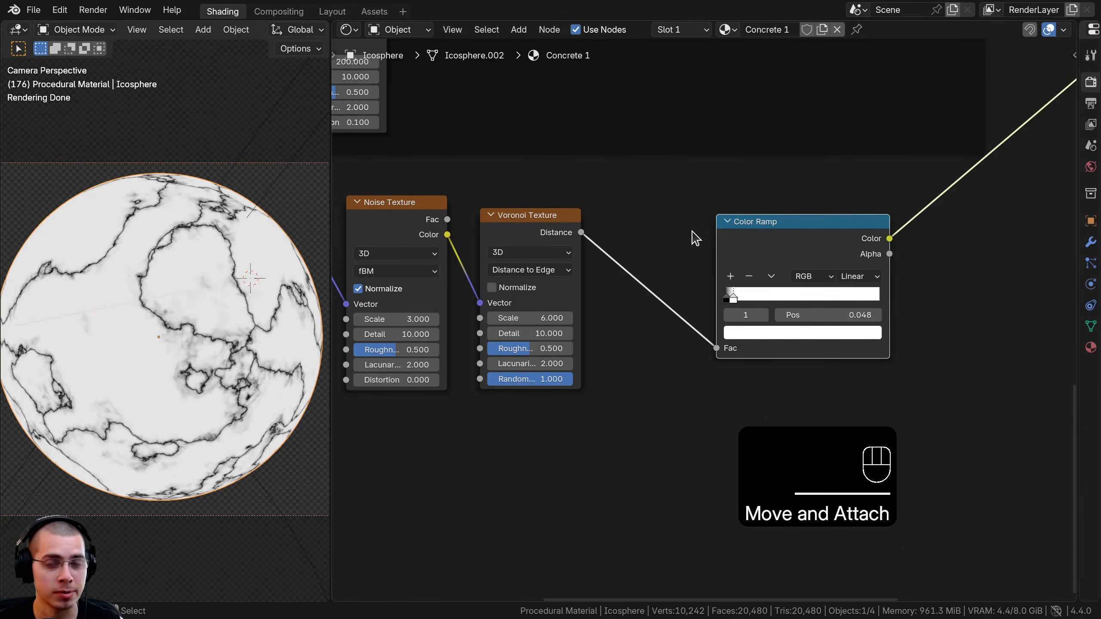
Add a Hue/Saturation/Value node on the link between the Distance to Edge Voronoi Texture and its Color Ramp.
{"action": "key", "text": "shift+a"}
{"action": "type", "text": "hu"}
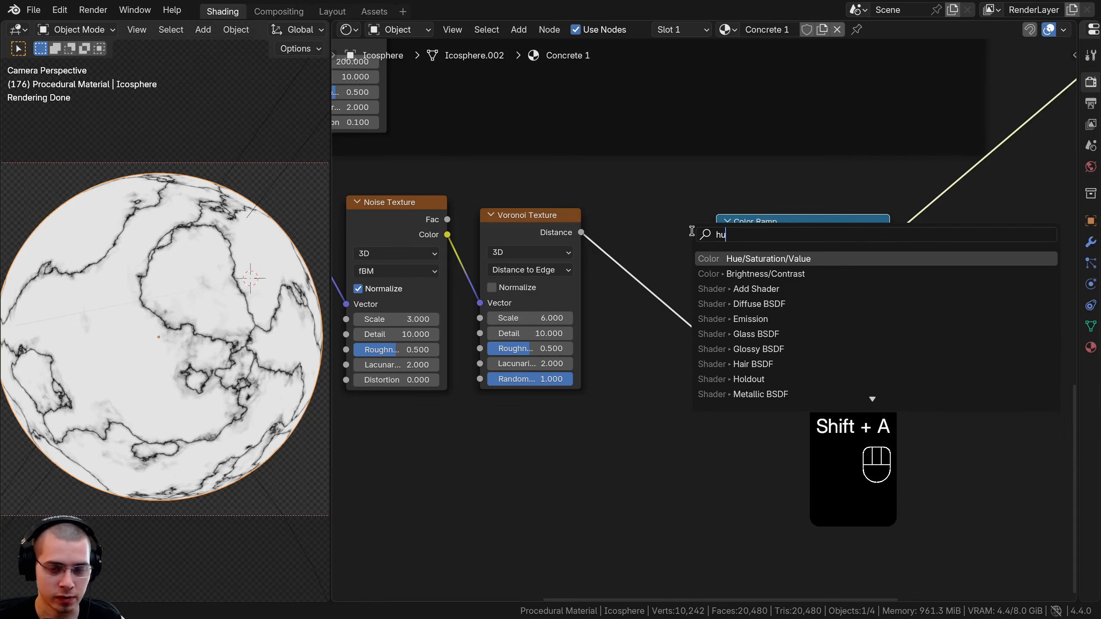
{"action": "type", "text": "e"}
{"action": "left_click", "coordinate": [738, 259]}
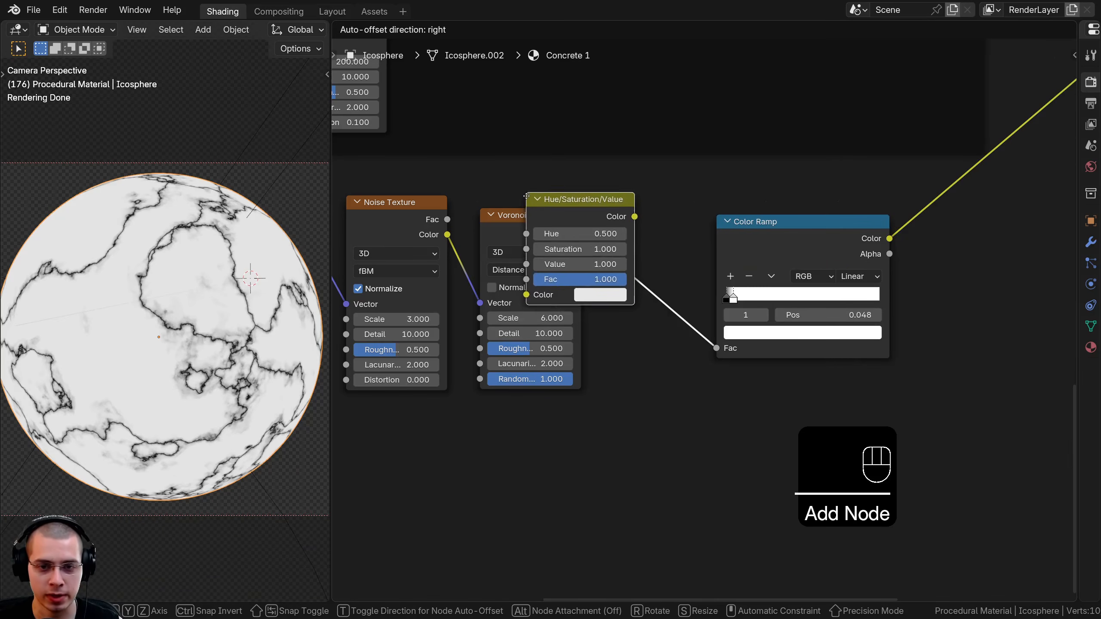
{"action": "left_click", "coordinate": [602, 221]}
{"action": "scroll", "coordinate": [650, 321], "scroll_direction": "up", "scroll_amount": 2}
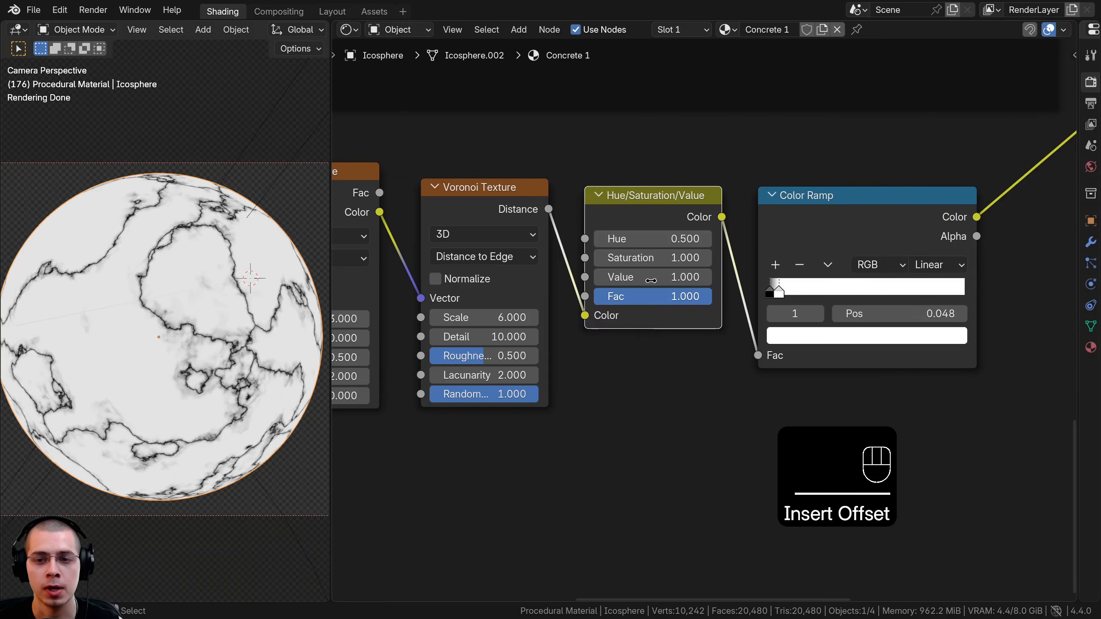
Try out the Hue/Saturation/Value node's Value on the cracks, and move that node and the Color Ramp closer to the Voronoi Texture.
{"action": "mouse_move", "coordinate": [642, 276]}
{"action": "left_mouse_down", "text": "shift"}
{"action": "mouse_move", "coordinate": [663, 276]}
{"action": "mouse_move", "coordinate": [623, 276]}
{"action": "mouse_move", "coordinate": [687, 277]}
{"action": "left_mouse_up", "text": "shift"}
{"action": "scroll", "coordinate": [53, 250], "scroll_direction": "up", "scroll_amount": 3}
{"action": "left_click_drag", "start_coordinate": [696, 222], "coordinate": [685, 223]}
{"action": "left_click_drag", "start_coordinate": [848, 208], "coordinate": [820, 211]}
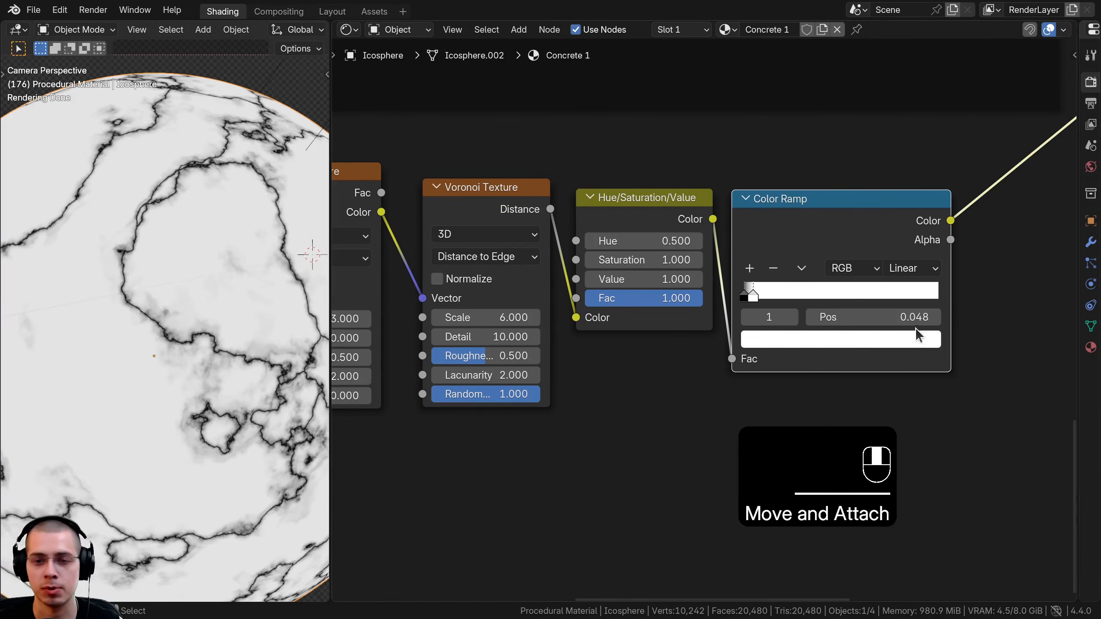
Join the crack pattern's Noise Texture, Voronoi Texture, Hue/Saturation/Value and Color Ramp nodes into a frame labelled "Cracks".
{"action": "scroll", "coordinate": [867, 390], "scroll_direction": "down", "scroll_amount": 3}
{"action": "left_click_drag", "start_coordinate": [821, 429], "coordinate": [466, 247]}
{"action": "middle_click_drag", "start_coordinate": [462, 240], "coordinate": [461, 250]}
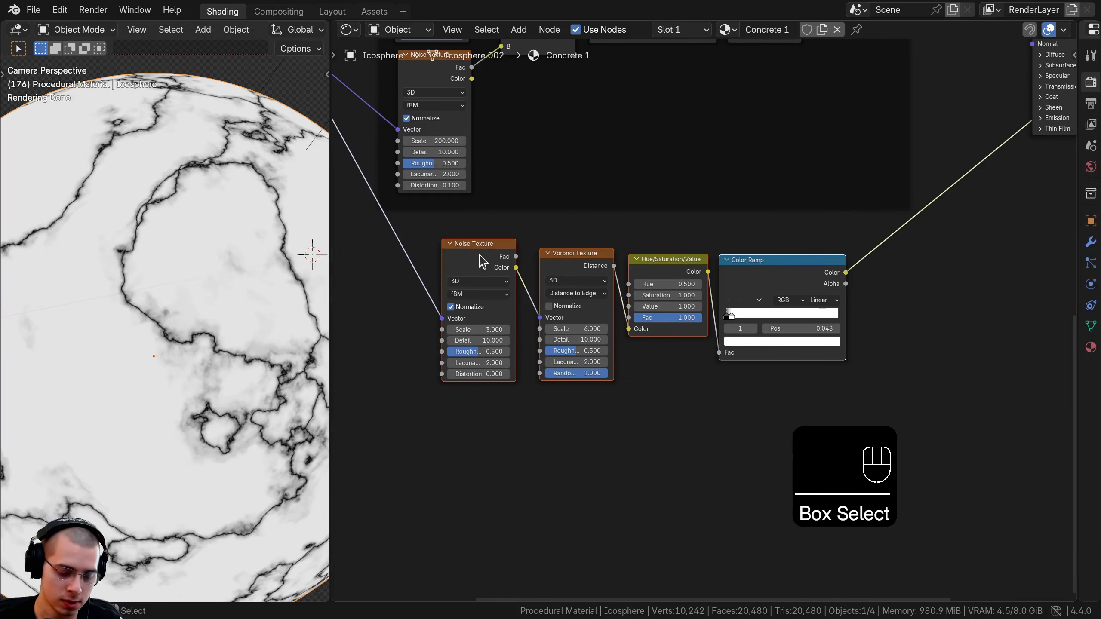
{"action": "key", "text": "ctrl+j"}
{"action": "left_click_drag", "start_coordinate": [503, 246], "coordinate": [500, 256]}
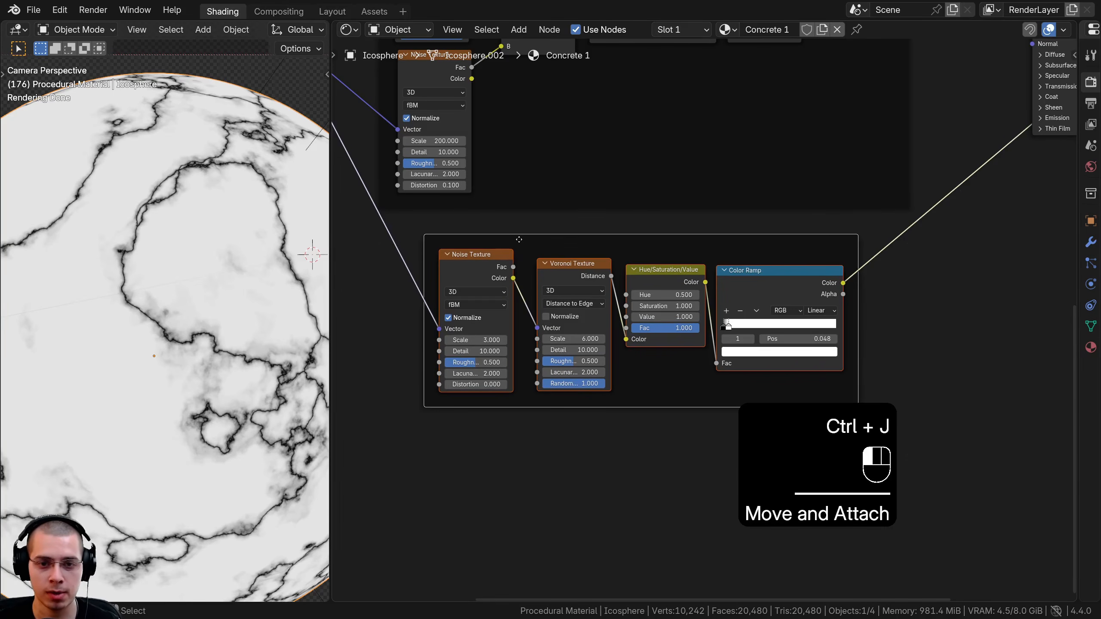
{"action": "key", "text": "F2"}
{"action": "type", "text": "Cracks"}
{"action": "key", "text": "Return"}
Tidy the spacing of the Hue/Saturation/Value and Color Ramp nodes inside the Cracks frame.
{"action": "key", "text": "a"}
{"action": "left_click_drag", "start_coordinate": [685, 283], "coordinate": [681, 279]}
{"action": "left_click_drag", "start_coordinate": [762, 288], "coordinate": [761, 287]}
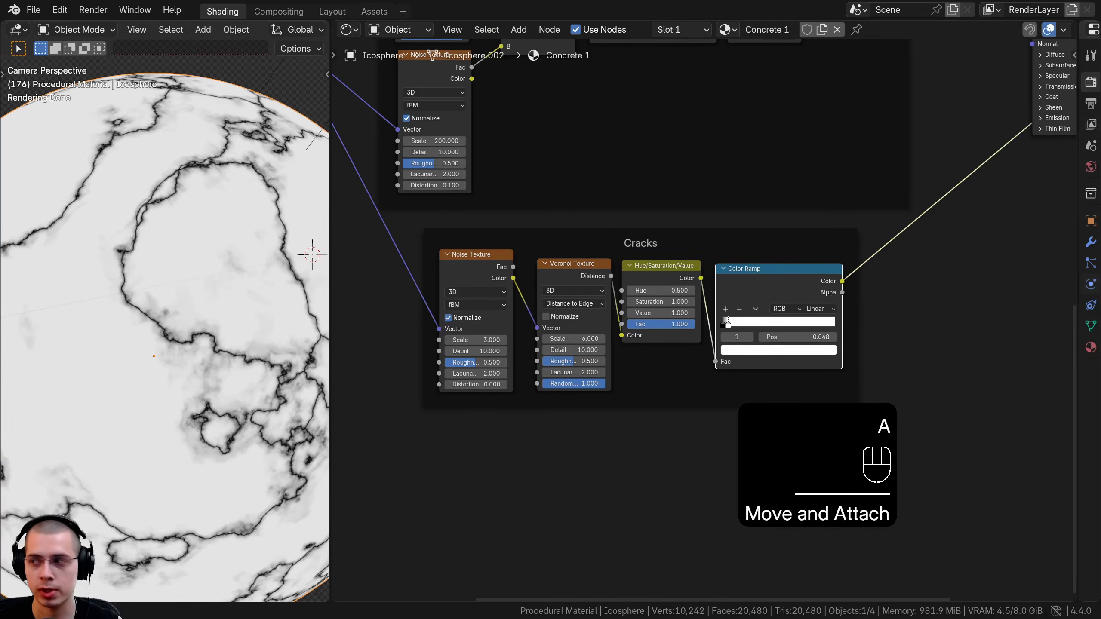
Preview the Principled BSDF again by connecting it to the Material Output's Surface.
{"action": "scroll", "coordinate": [770, 241], "scroll_direction": "down", "scroll_amount": 7}
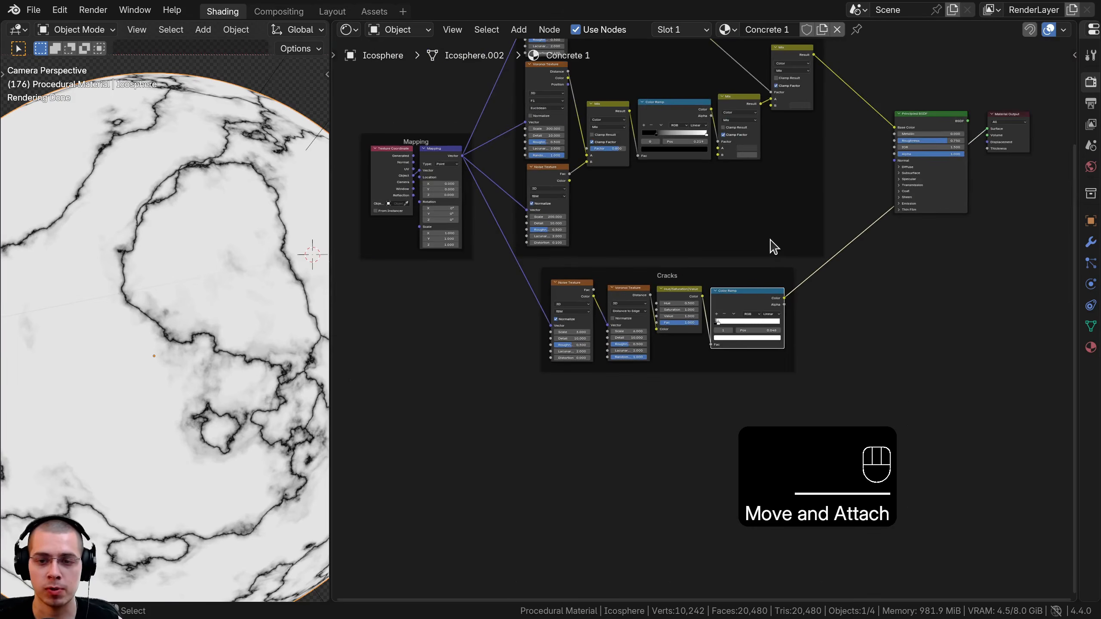
{"action": "middle_click_drag", "start_coordinate": [742, 233], "coordinate": [580, 343]}
{"action": "scroll", "coordinate": [781, 191], "scroll_direction": "up", "scroll_amount": 6}
{"action": "middle_click_drag", "start_coordinate": [795, 188], "coordinate": [693, 266]}
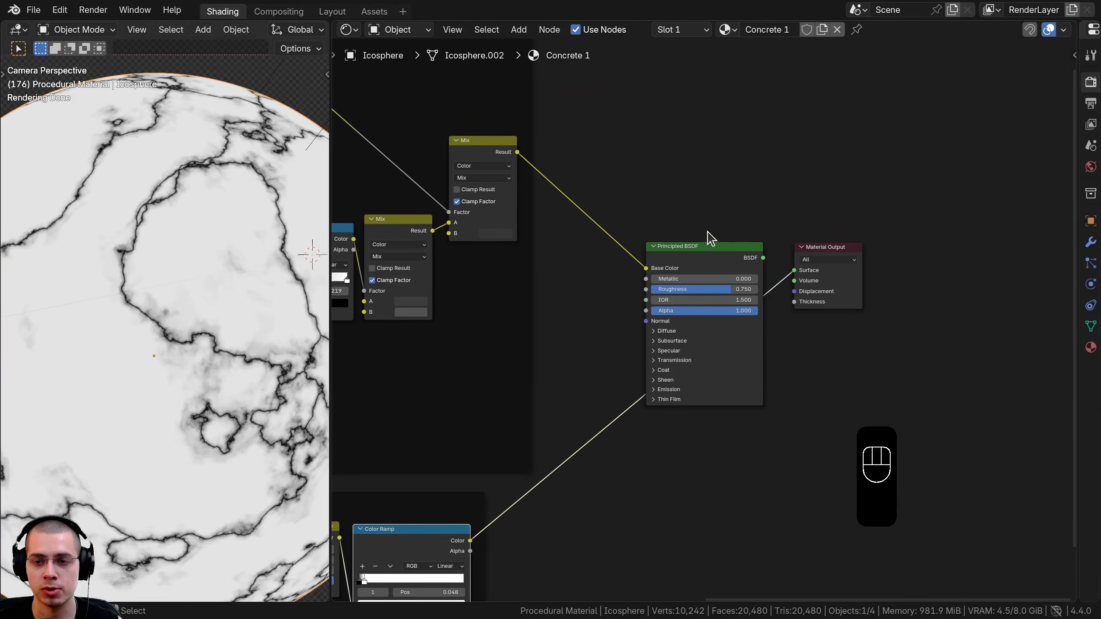
{"action": "left_click", "coordinate": [718, 252], "text": "ctrl+shift"}
Move the Principled BSDF and Material Output together farther away from the Color frame.
{"action": "left_click_drag", "start_coordinate": [691, 211], "coordinate": [907, 309]}
{"action": "key", "text": "g"}
{"action": "left_click", "coordinate": [982, 294]}
{"action": "scroll", "coordinate": [239, 237], "scroll_direction": "down", "scroll_amount": 2}
{"action": "middle_click_drag", "start_coordinate": [237, 233], "coordinate": [240, 219], "text": "shift"}
{"action": "middle_click_drag", "start_coordinate": [662, 219], "coordinate": [688, 146]}
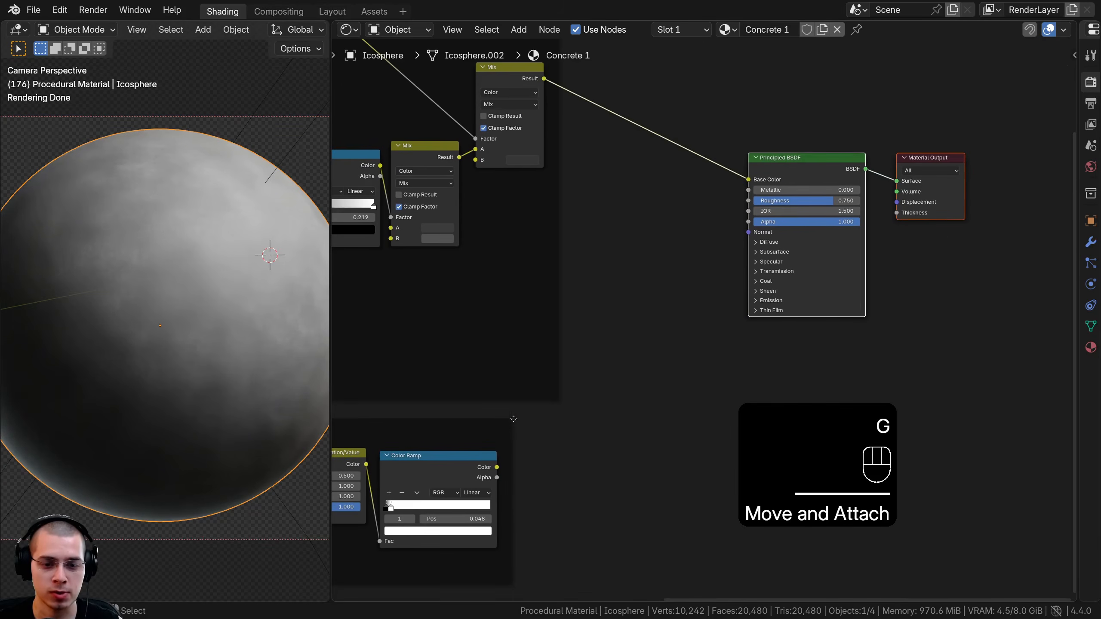
Link the Cracks Color Ramp's Color output to the Principled BSDF's Normal input and inspect the sphere from the camera view.
{"action": "middle_click_drag", "start_coordinate": [459, 455], "coordinate": [503, 411]}
{"action": "left_click_drag", "start_coordinate": [540, 423], "coordinate": [788, 192]}
{"action": "middle_click_drag", "start_coordinate": [233, 191], "coordinate": [174, 192]}
{"action": "scroll", "coordinate": [164, 309], "scroll_direction": "up", "scroll_amount": 5}
{"action": "key", "text": "KP_0"}
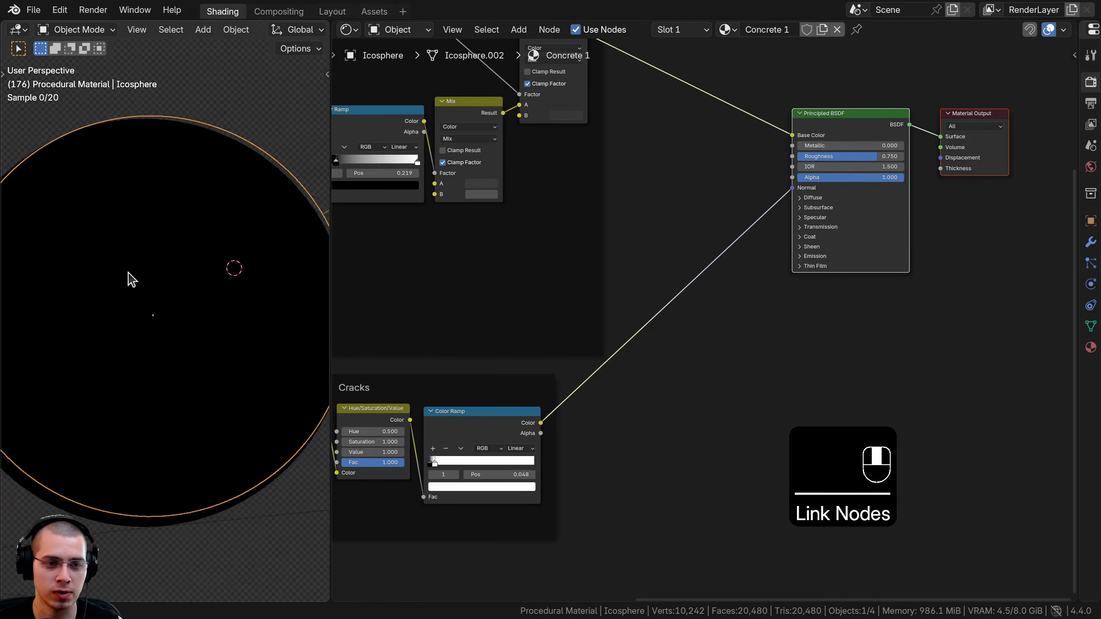
Insert a Bump node on the link between the Cracks Color Ramp and the Principled BSDF's Normal.
{"action": "scroll", "coordinate": [511, 453], "scroll_direction": "up", "scroll_amount": 1}
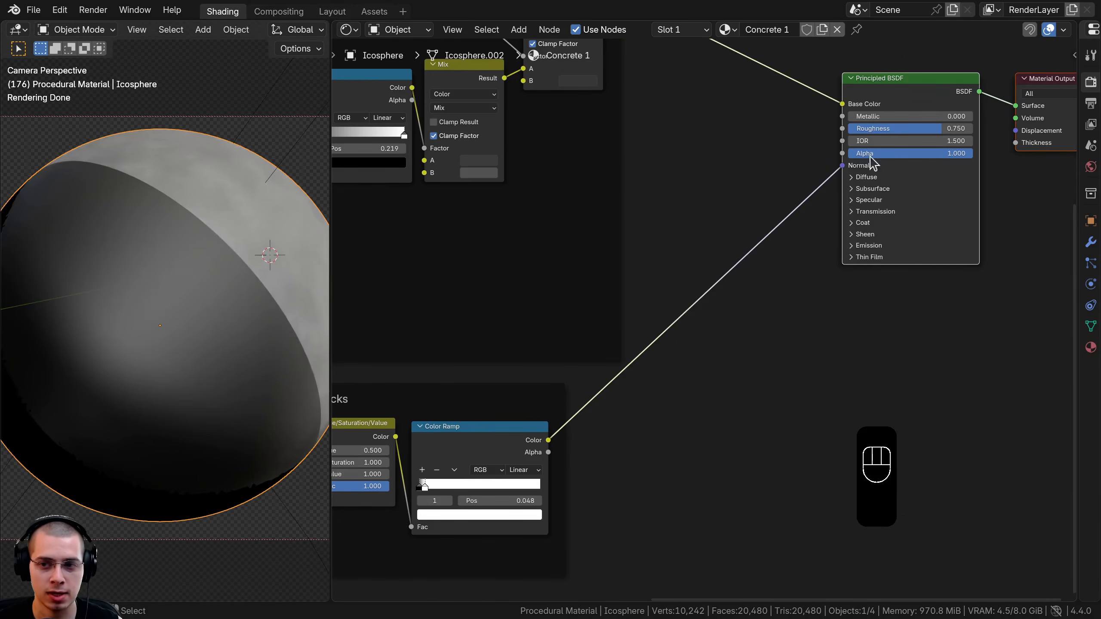
{"action": "key", "text": "shift+a"}
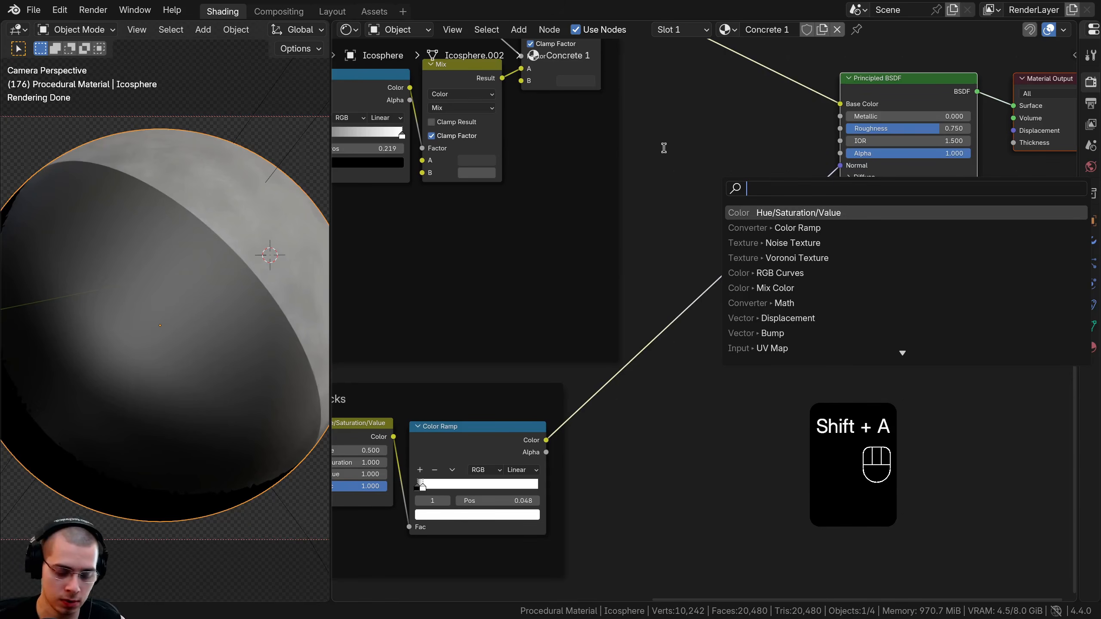
{"action": "type", "text": "bum"}
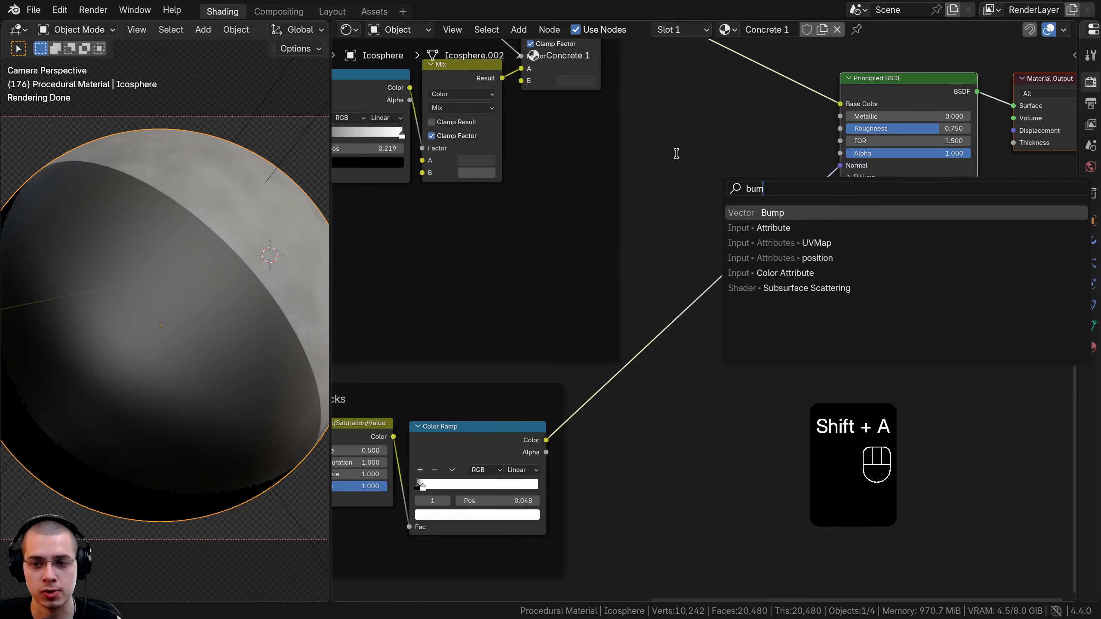
{"action": "left_click", "coordinate": [754, 214]}
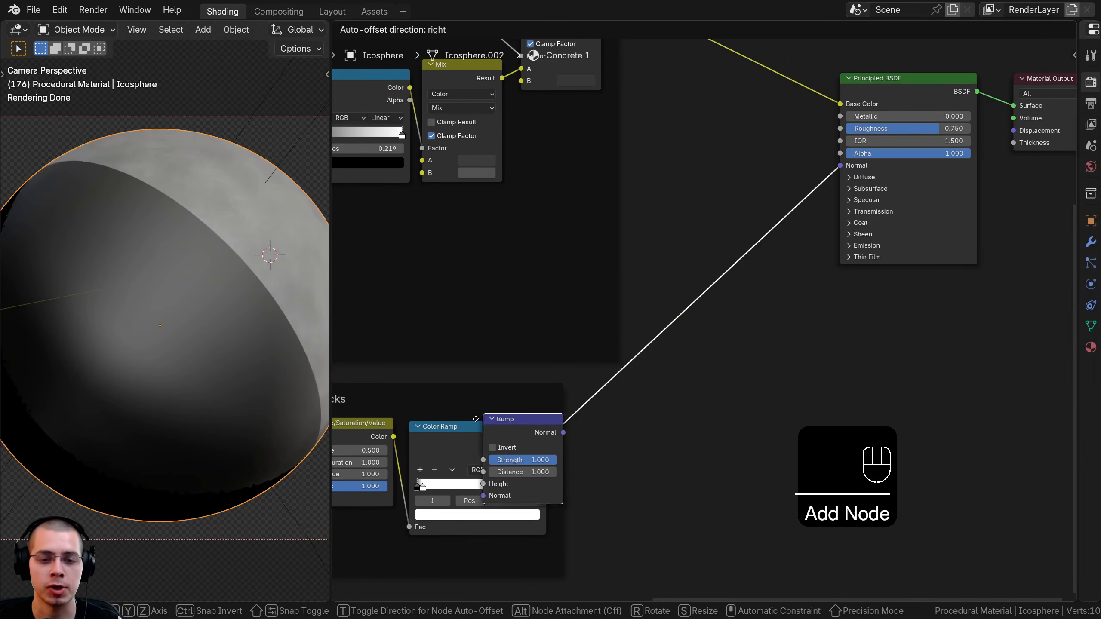
{"action": "left_click", "coordinate": [713, 245]}
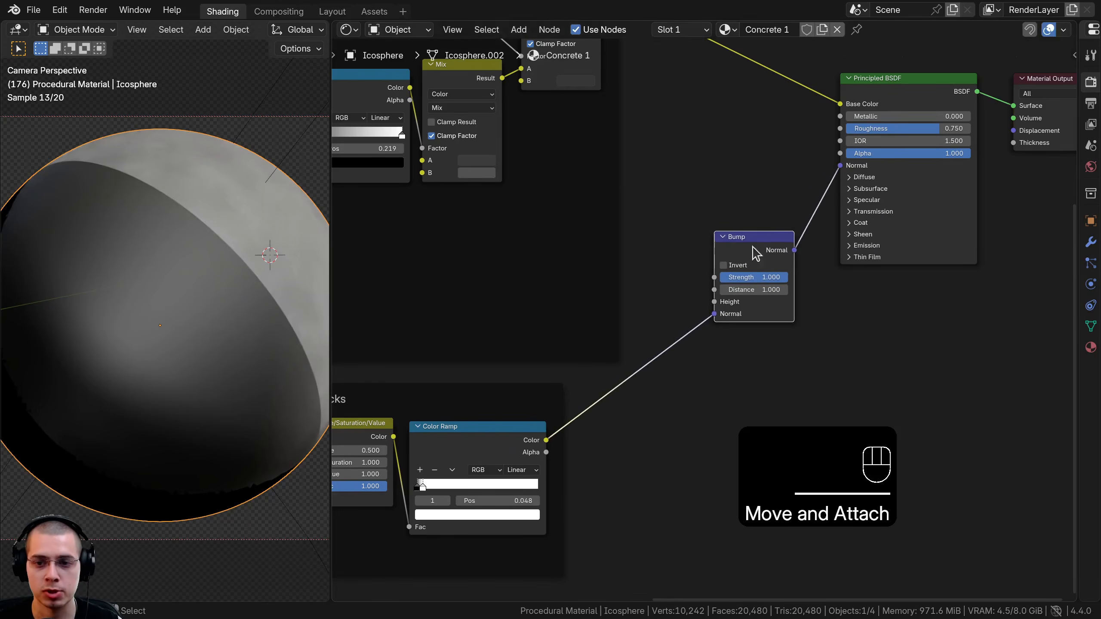
Reroute the Color Ramp link to the Bump node's Height input and set the Bump's Strength to 0.1.
{"action": "scroll", "coordinate": [720, 317], "scroll_direction": "up", "scroll_amount": 2}
{"action": "left_click_drag", "start_coordinate": [713, 315], "coordinate": [719, 292]}
{"action": "scroll", "coordinate": [165, 246], "scroll_direction": "up", "scroll_amount": 2}
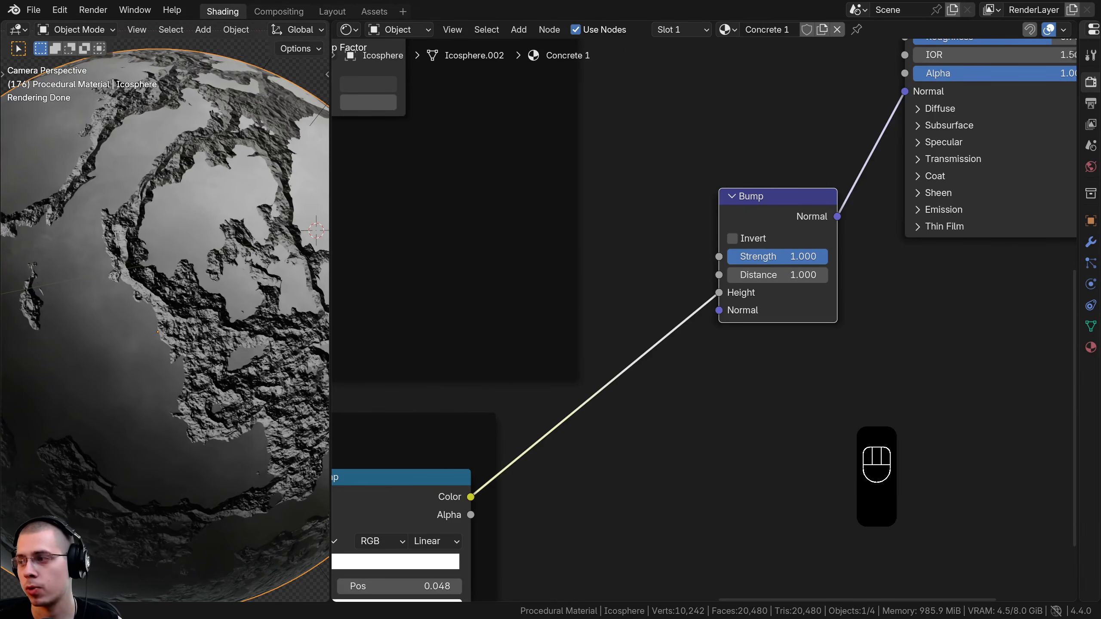
{"action": "scroll", "coordinate": [769, 253], "scroll_direction": "up", "scroll_amount": 1}
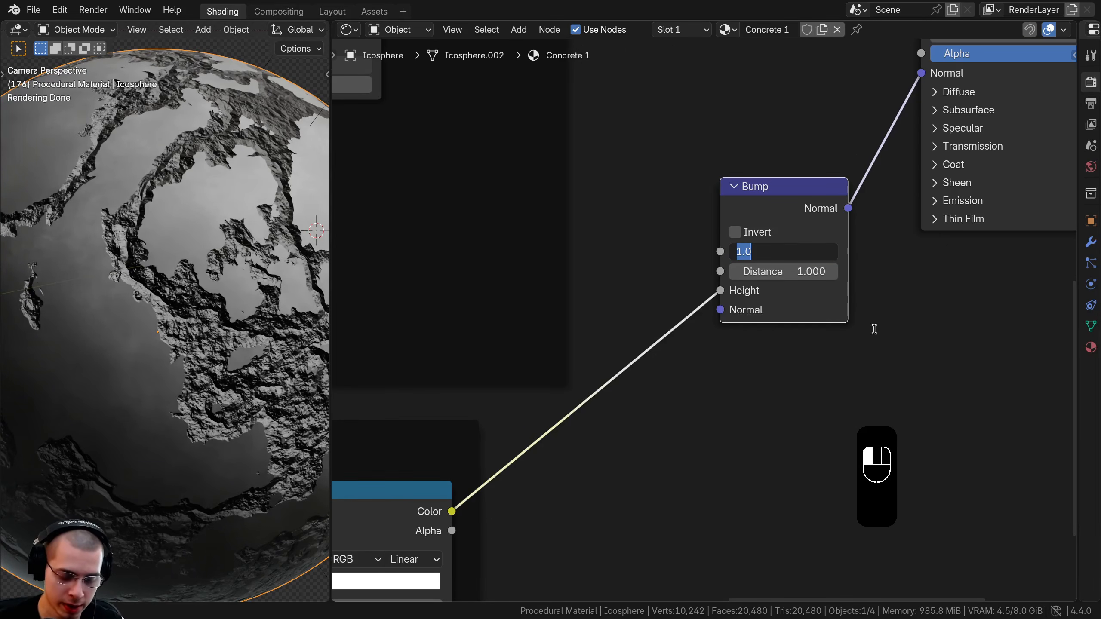
{"action": "type", "text": ".1"}
{"action": "key", "text": "Return"}
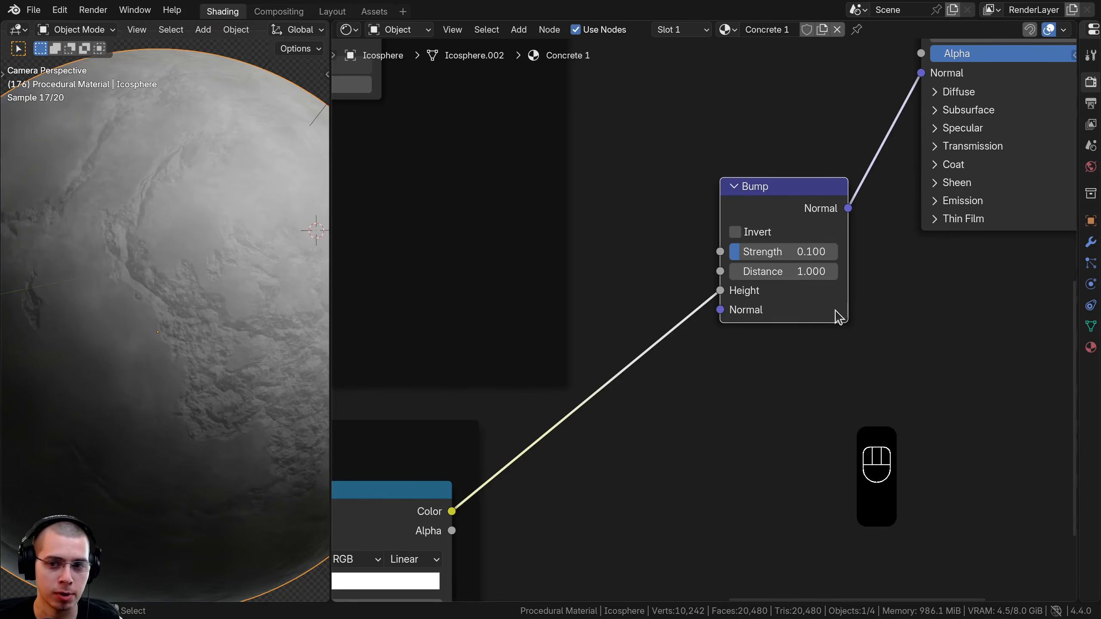
Nudge the Bump node slightly closer to the Principled BSDF and deselect it.
{"action": "scroll", "coordinate": [823, 309], "scroll_direction": "down", "scroll_amount": 6}
{"action": "left_click_drag", "start_coordinate": [758, 243], "coordinate": [778, 246]}
{"action": "left_click", "coordinate": [711, 217]}
Insert a Mix Color node on the link between the Color frame's final Mix node and the Principled BSDF's Base Color.
{"action": "scroll", "coordinate": [650, 182], "scroll_direction": "down", "scroll_amount": 4}
{"action": "middle_click_drag", "start_coordinate": [599, 143], "coordinate": [693, 272]}
{"action": "middle_click_drag", "start_coordinate": [547, 516], "coordinate": [593, 476]}
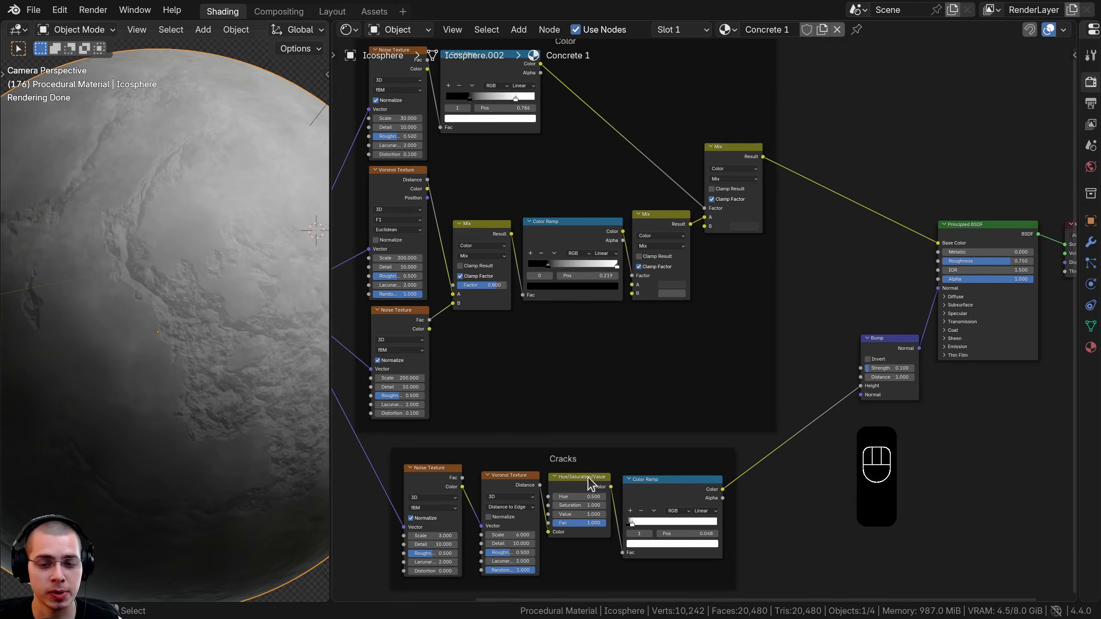
{"action": "middle_click_drag", "start_coordinate": [583, 213], "coordinate": [477, 221]}
{"action": "key", "text": "shift+a"}
{"action": "type", "text": "mix"}
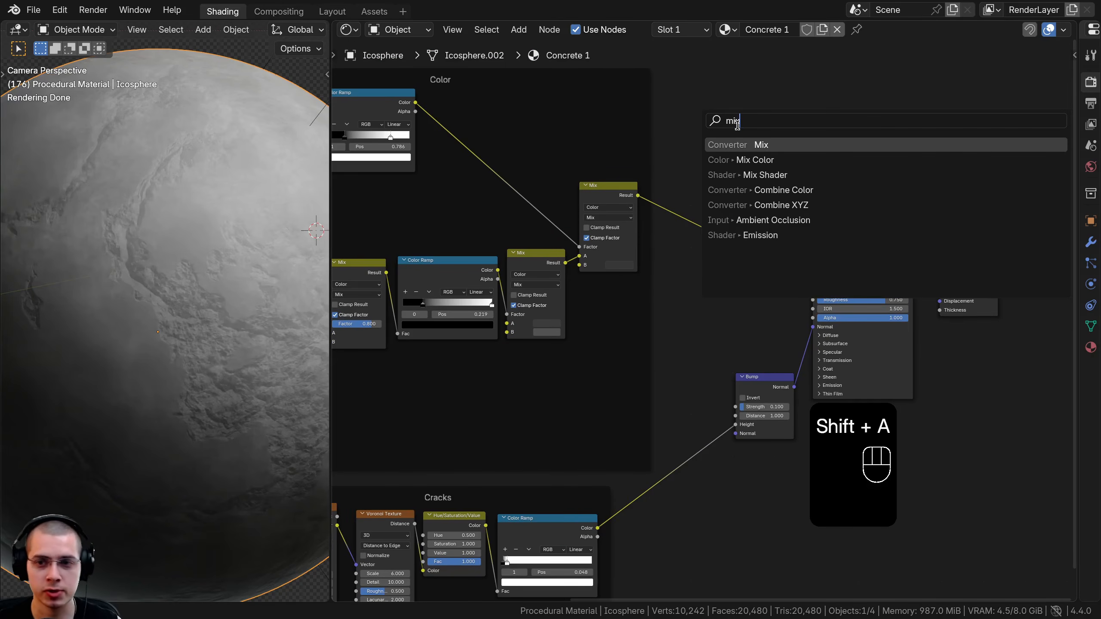
{"action": "left_click", "coordinate": [754, 160]}
{"action": "left_click", "coordinate": [734, 253]}
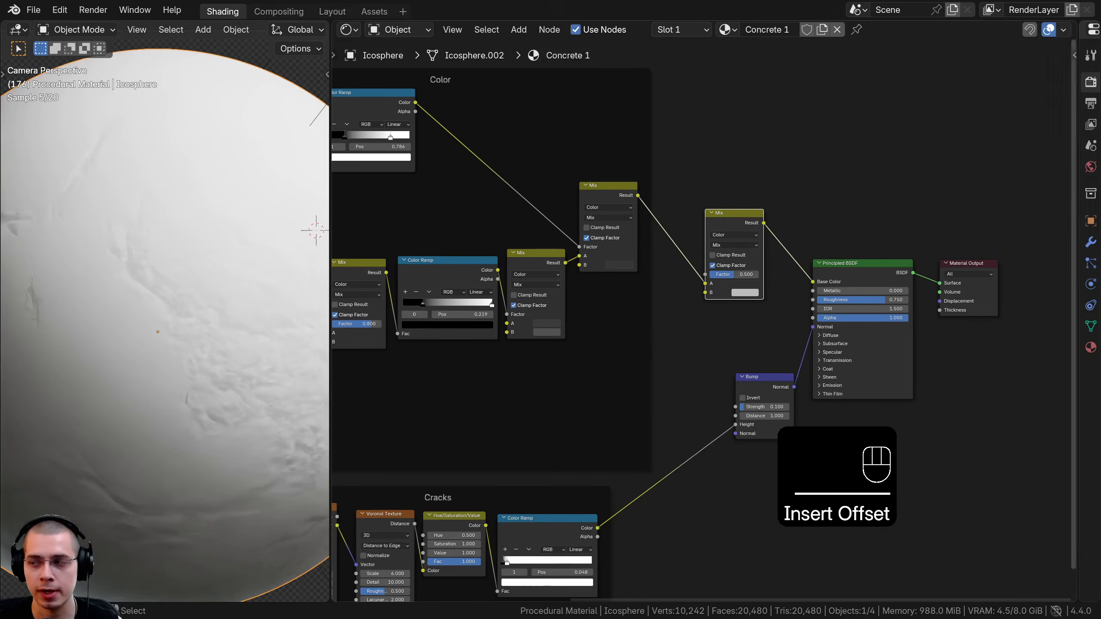
Link the Cracks Color Ramp's Color output to the new Mix node's B input and adjust the Mix node's position slightly.
{"action": "middle_click_drag", "start_coordinate": [510, 500], "coordinate": [515, 372]}
{"action": "left_click_drag", "start_coordinate": [602, 401], "coordinate": [629, 117]}
{"action": "left_click_drag", "start_coordinate": [700, 164], "coordinate": [709, 164]}
{"action": "middle_click_drag", "start_coordinate": [646, 140], "coordinate": [601, 331]}
{"action": "scroll", "coordinate": [600, 330], "scroll_direction": "up", "scroll_amount": 2}
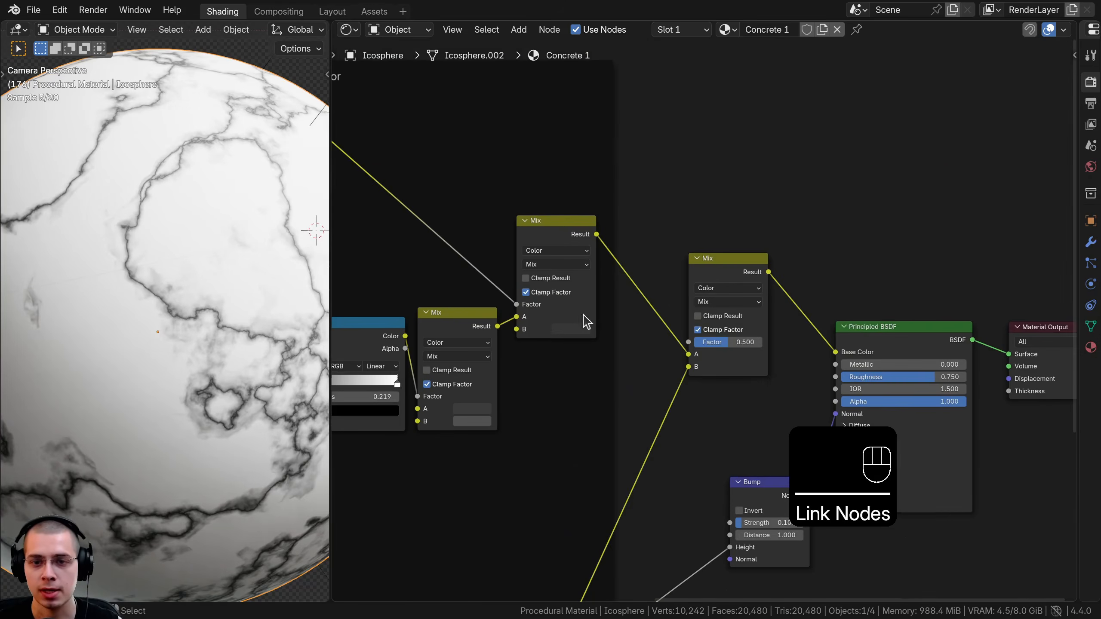
Change the new Mix node's blending mode to Multiply.
{"action": "left_click", "coordinate": [551, 239]}
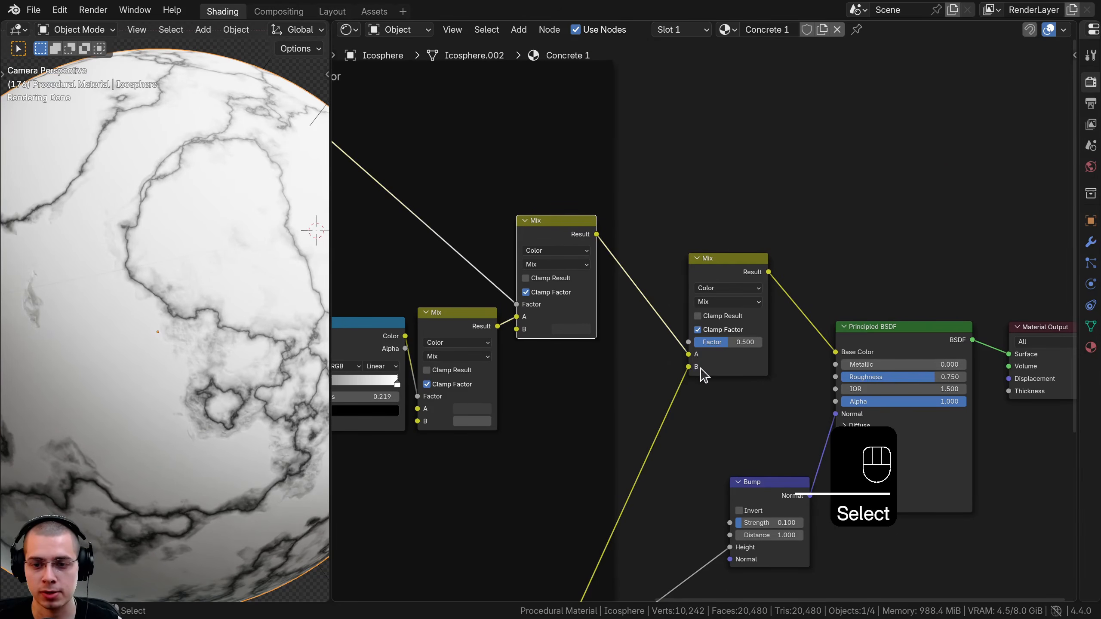
{"action": "scroll", "coordinate": [701, 372], "scroll_direction": "up", "scroll_amount": 2}
{"action": "scroll", "coordinate": [724, 284], "scroll_direction": "up", "scroll_amount": 1}
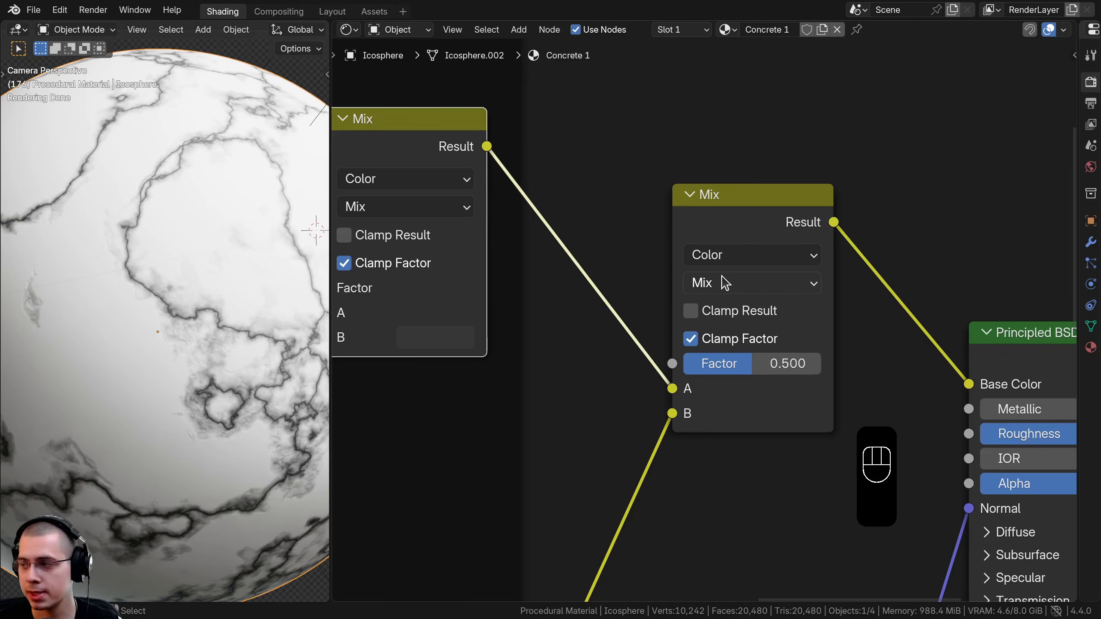
{"action": "left_click", "coordinate": [725, 283]}
{"action": "left_click", "coordinate": [567, 398]}
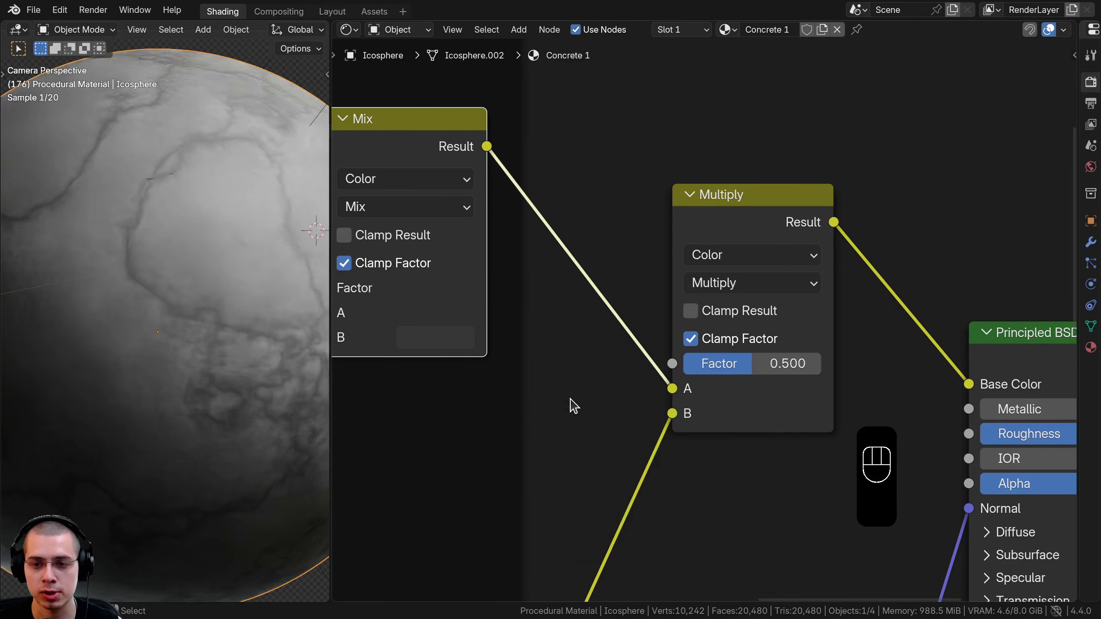
Set the Multiply node's Factor to 0.1 and nudge the node slightly toward the Color frame.
{"action": "left_click", "coordinate": [810, 365]}
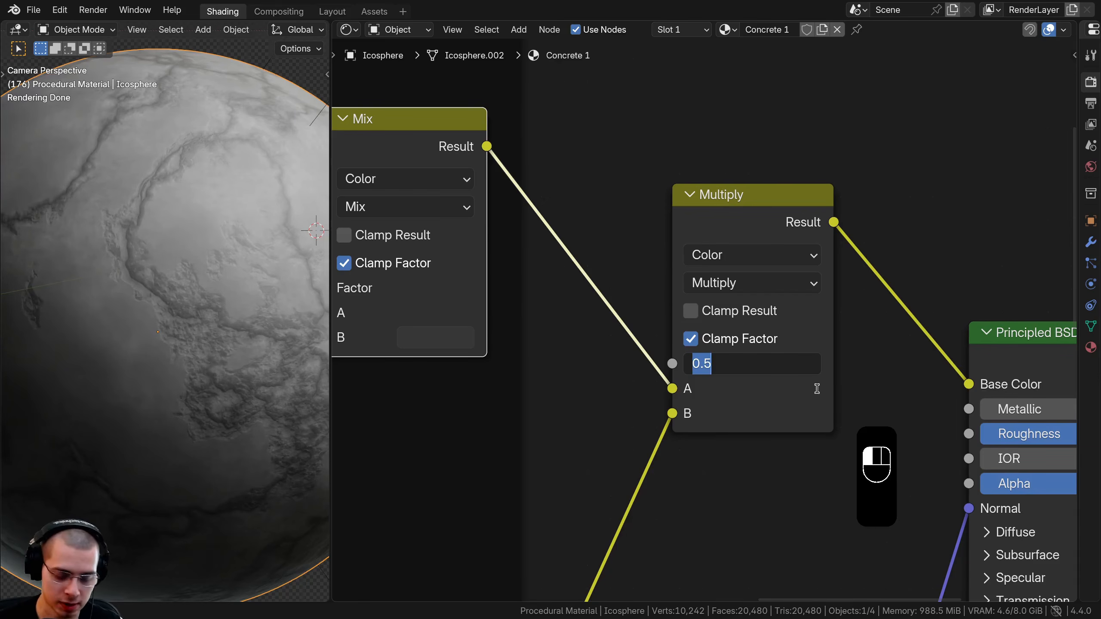
{"action": "type", "text": "0.1"}
{"action": "key", "text": "Return"}
{"action": "left_click_drag", "start_coordinate": [788, 363], "coordinate": [835, 364]}
{"action": "right_click", "coordinate": [789, 363]}
{"action": "left_click_drag", "start_coordinate": [742, 196], "coordinate": [732, 196]}
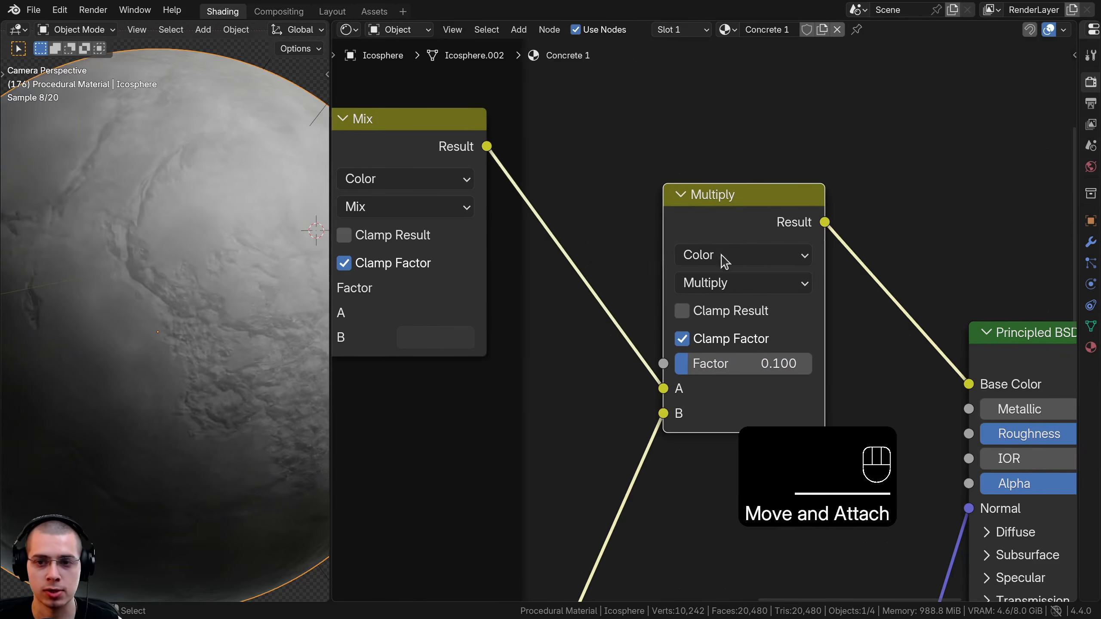
Put the Multiply node in its own frame labelled "Add Cracks".
{"action": "scroll", "coordinate": [729, 283], "scroll_direction": "down", "scroll_amount": 4}
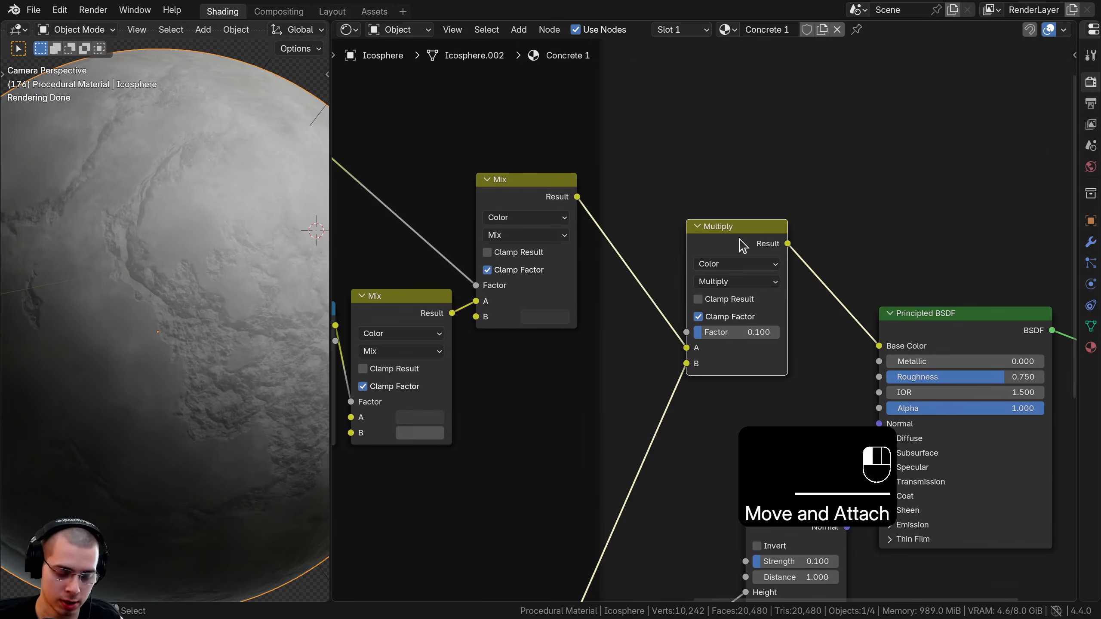
{"action": "key", "text": "ctrl+j"}
{"action": "left_click", "coordinate": [730, 211]}
{"action": "key", "text": "F2"}
{"action": "type", "text": "Add Crack"}
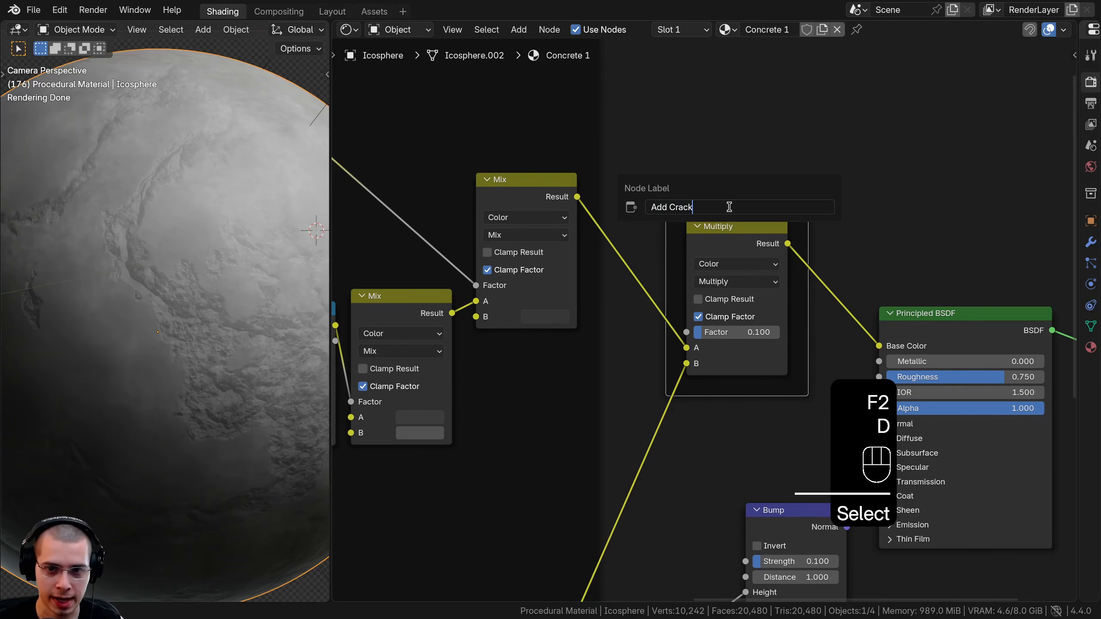
{"action": "type", "text": "s"}
{"action": "key", "text": "Return"}
{"action": "key", "text": "a"}
{"action": "key", "text": "a"}
Adjust the Multiply node inside the Add Cracks frame and move the frame closer to the Color frame.
{"action": "left_click_drag", "start_coordinate": [748, 214], "coordinate": [749, 218]}
{"action": "scroll", "coordinate": [742, 234], "scroll_direction": "down", "scroll_amount": 10}
{"action": "middle_click_drag", "start_coordinate": [730, 266], "coordinate": [695, 277]}
{"action": "scroll", "coordinate": [709, 329], "scroll_direction": "up", "scroll_amount": 9}
{"action": "left_click_drag", "start_coordinate": [690, 166], "coordinate": [670, 170]}
Move the Bump, Principled BSDF and Material Output nodes together farther from the Add Cracks frame.
{"action": "middle_click_drag", "start_coordinate": [720, 378], "coordinate": [628, 334]}
{"action": "scroll", "coordinate": [630, 336], "scroll_direction": "down", "scroll_amount": 4}
{"action": "left_click_drag", "start_coordinate": [931, 480], "coordinate": [676, 166]}
{"action": "key", "text": "g"}
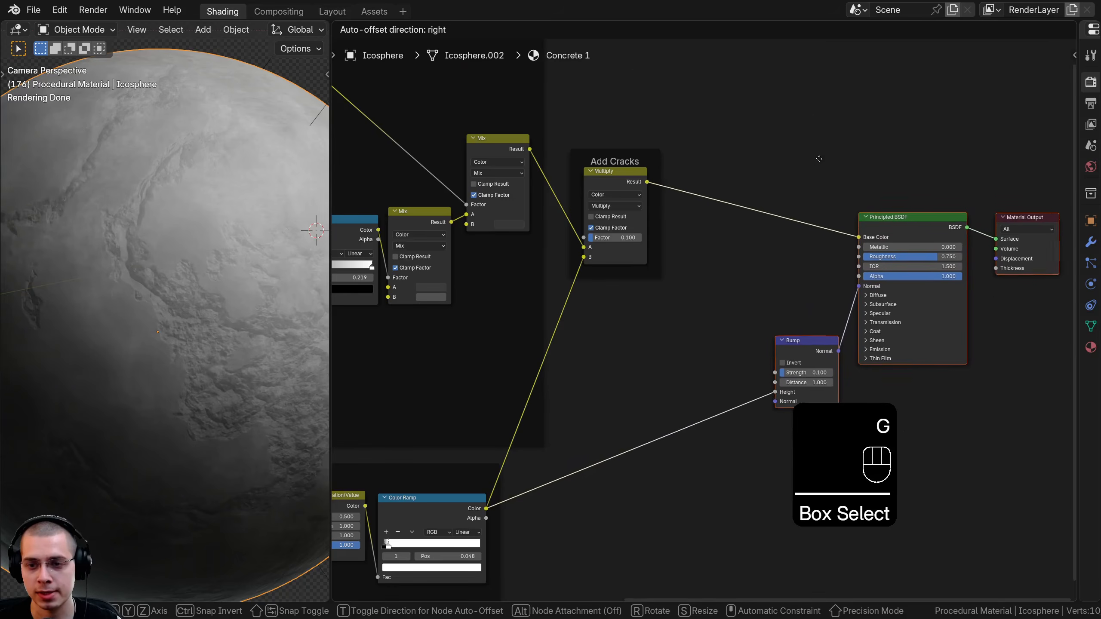
{"action": "left_click", "coordinate": [822, 158]}
{"action": "scroll", "coordinate": [828, 189], "scroll_direction": "up", "scroll_amount": 2}
{"action": "key", "text": "a"}
{"action": "scroll", "coordinate": [860, 273], "scroll_direction": "up", "scroll_amount": 2}
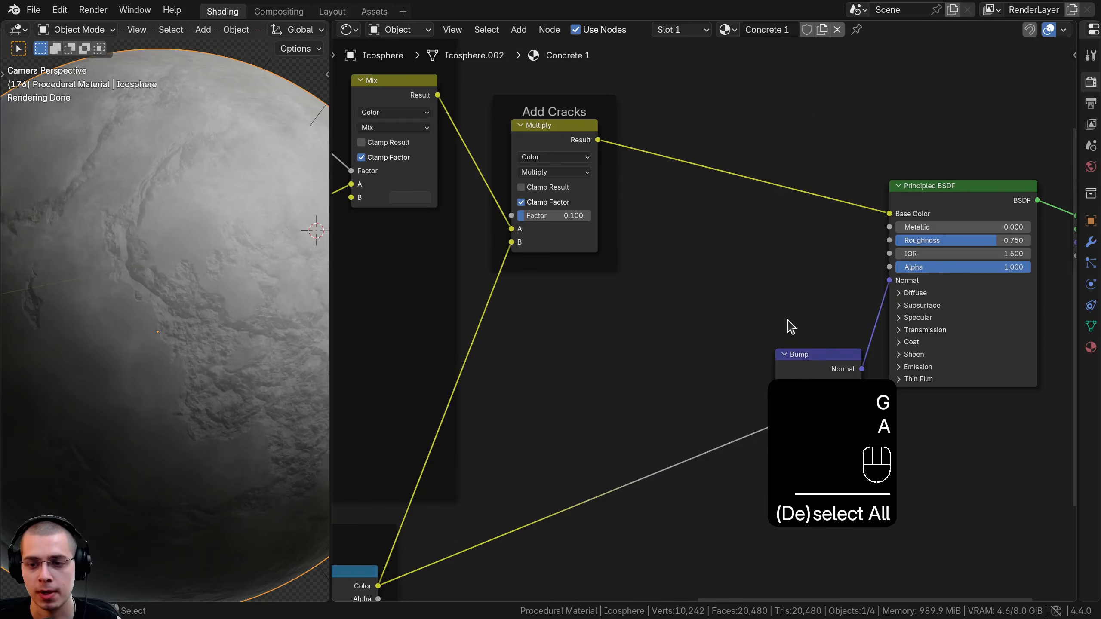
Duplicate the Bump node and link the Multiply node's Result to the duplicate's Height input.
{"action": "left_click", "coordinate": [820, 363]}
{"action": "key", "text": "shift+d"}
{"action": "left_click", "coordinate": [684, 295]}
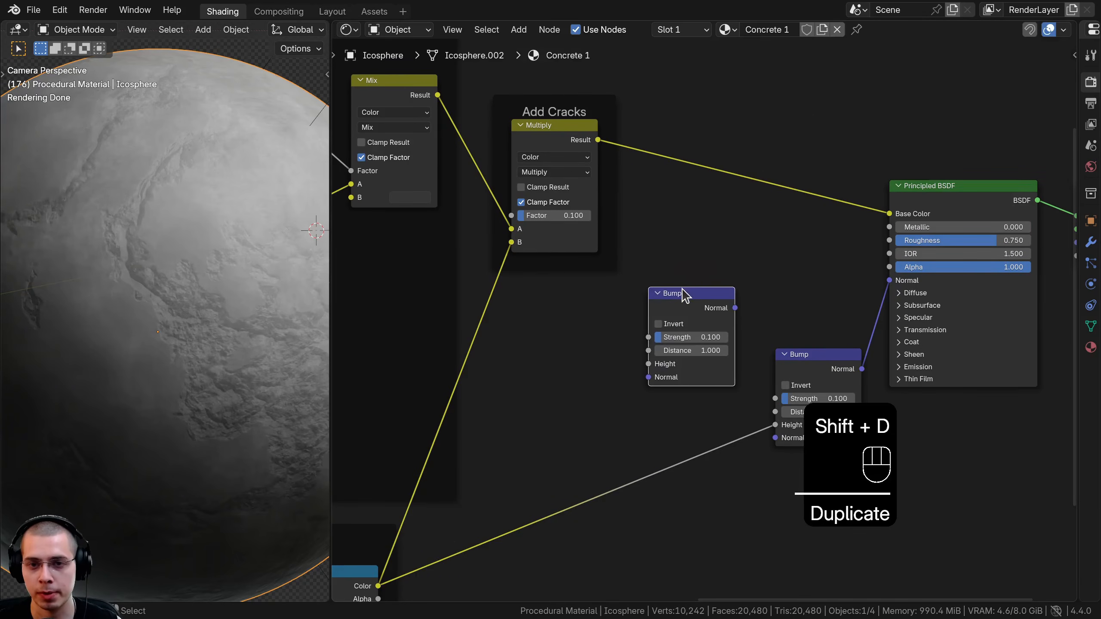
{"action": "scroll", "coordinate": [514, 146], "scroll_direction": "down", "scroll_amount": 1}
{"action": "left_click", "coordinate": [550, 147]}
{"action": "left_click_drag", "start_coordinate": [572, 146], "coordinate": [631, 350]}
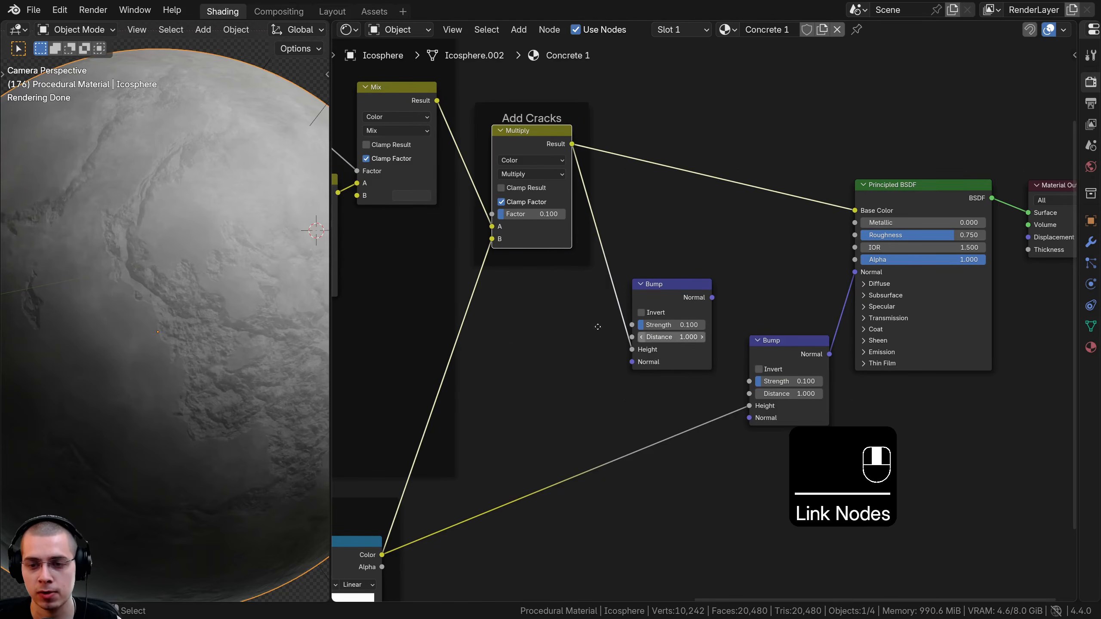
Link the new Bump node's Normal output to the other Bump node's Normal input and move that second Bump slightly higher.
{"action": "middle_click_drag", "start_coordinate": [609, 329], "coordinate": [497, 301]}
{"action": "scroll", "coordinate": [497, 300], "scroll_direction": "up", "scroll_amount": 2}
{"action": "left_click", "coordinate": [573, 258]}
{"action": "left_click_drag", "start_coordinate": [617, 264], "coordinate": [498, 334]}
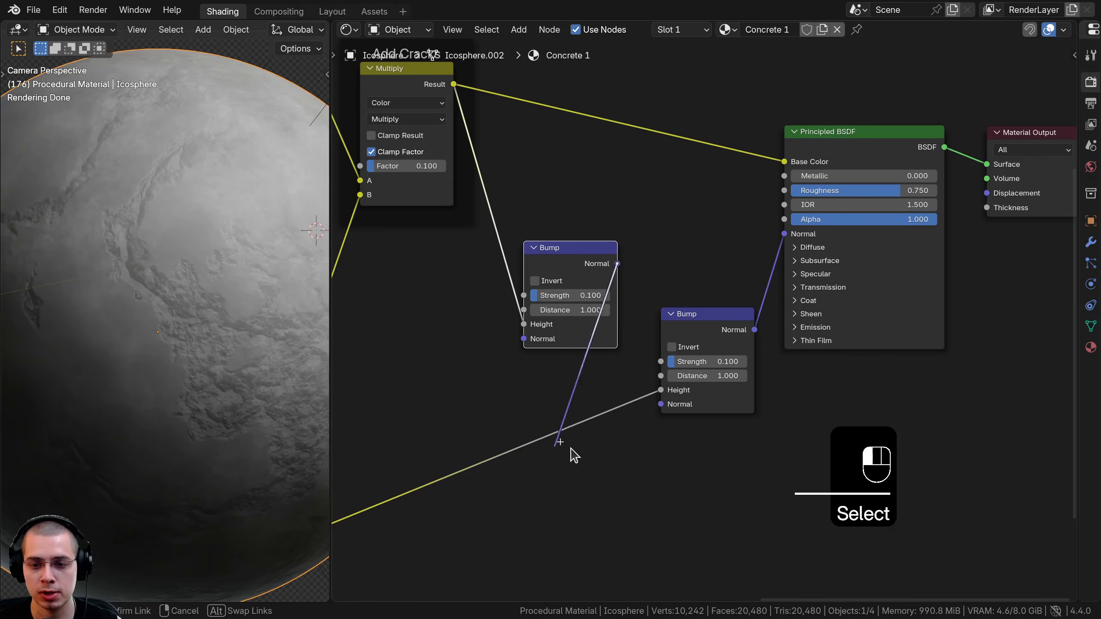
{"action": "left_click_drag", "start_coordinate": [646, 413], "coordinate": [657, 349]}
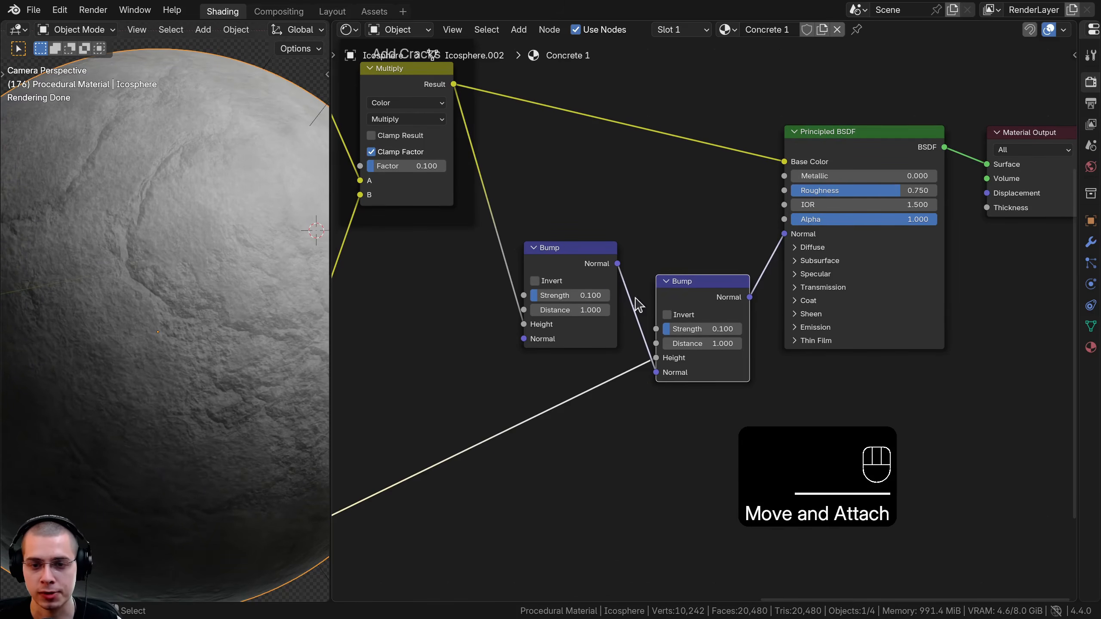
Try the first Bump node at a Strength of 0.588 and restore it to 0.1.
{"action": "scroll", "coordinate": [525, 263], "scroll_direction": "up", "scroll_amount": 3}
{"action": "left_click_drag", "start_coordinate": [548, 291], "coordinate": [599, 291]}
{"action": "scroll", "coordinate": [174, 216], "scroll_direction": "down", "scroll_amount": 4}
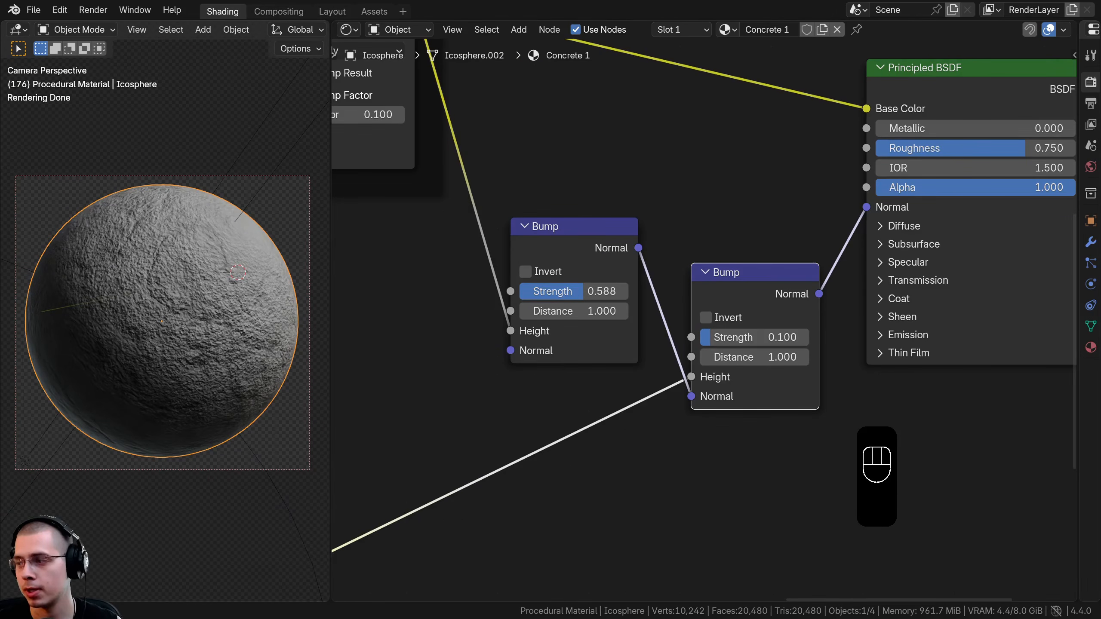
{"action": "left_click", "coordinate": [587, 297]}
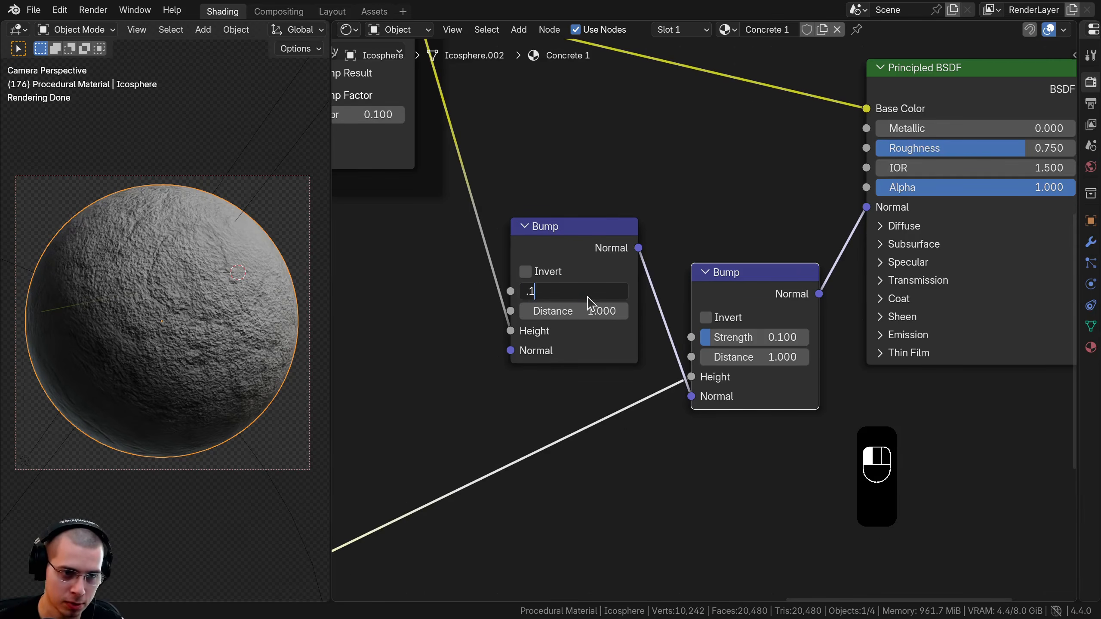
{"action": "key", "text": "Return"}
Nudge the second Bump node and the Add Cracks frame into tidier positions and check the sphere up close.
{"action": "scroll", "coordinate": [711, 304], "scroll_direction": "down", "scroll_amount": 5}
{"action": "left_click_drag", "start_coordinate": [744, 299], "coordinate": [740, 296]}
{"action": "scroll", "coordinate": [749, 350], "scroll_direction": "down", "scroll_amount": 5}
{"action": "left_click", "coordinate": [585, 202]}
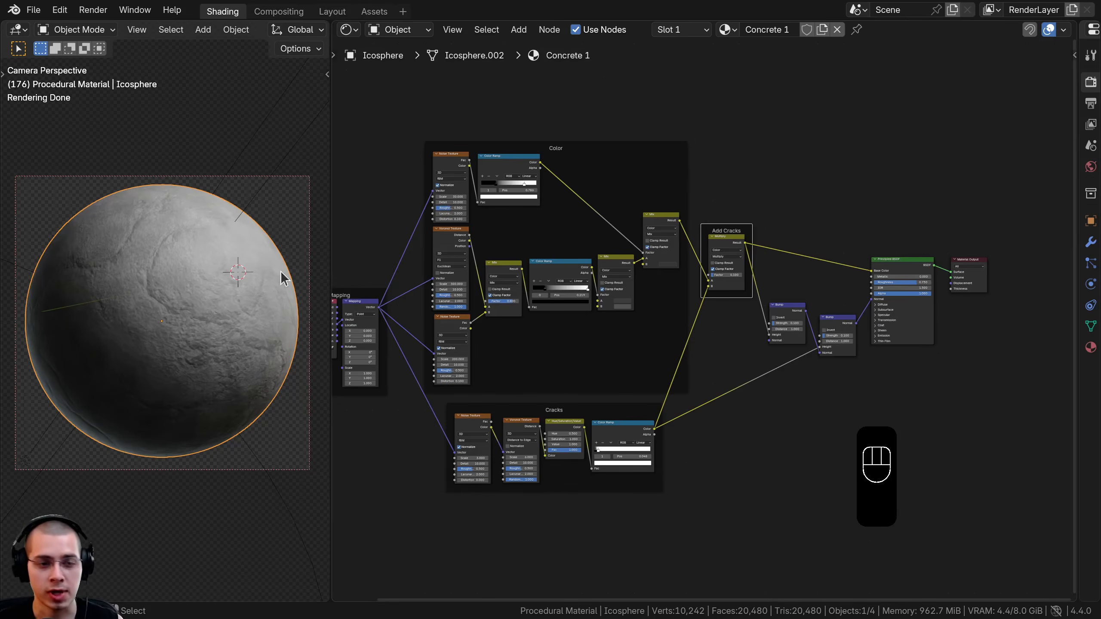
{"action": "scroll", "coordinate": [246, 243], "scroll_direction": "up", "scroll_amount": 2}
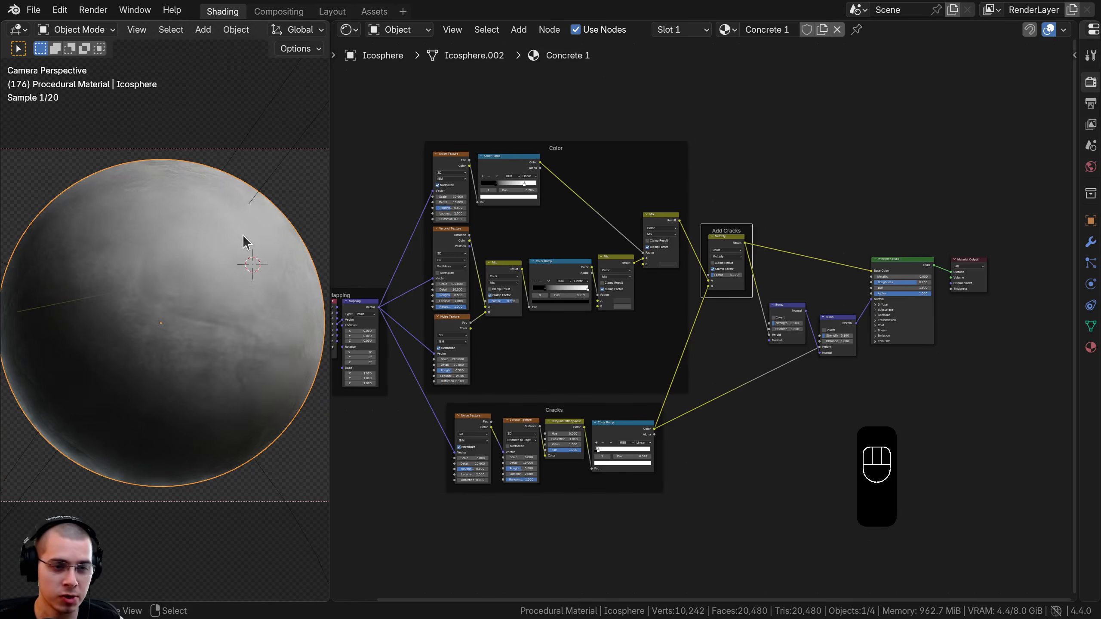
{"action": "scroll", "coordinate": [156, 138], "scroll_direction": "up", "scroll_amount": 2}
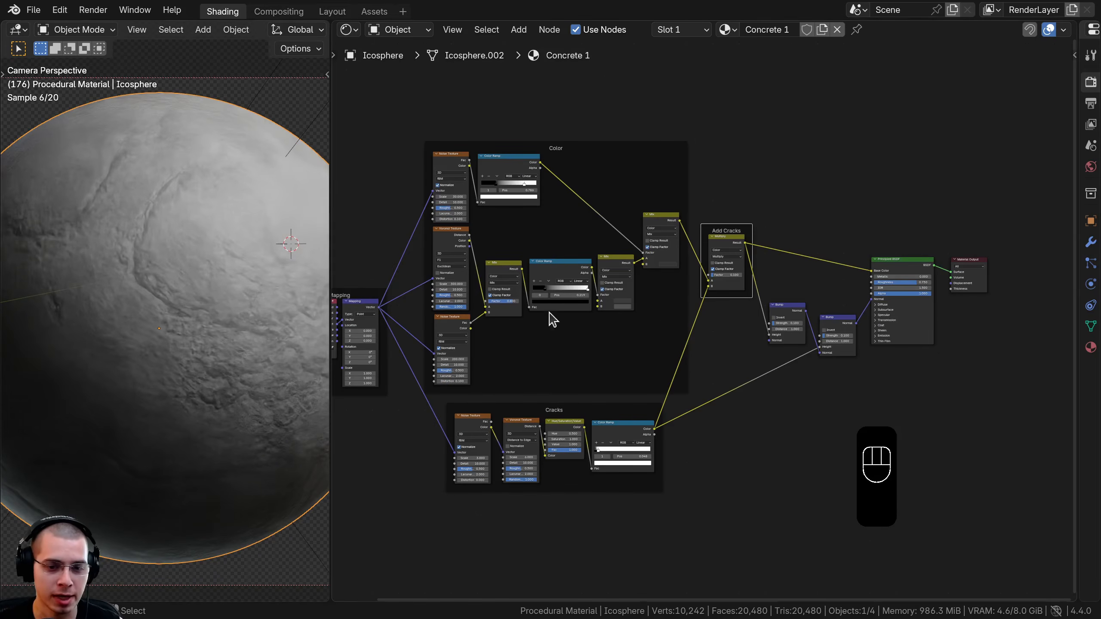
Add a Noise Texture node in the empty space below the Cracks frame.
{"action": "scroll", "coordinate": [637, 335], "scroll_direction": "down", "scroll_amount": 2}
{"action": "middle_click_drag", "start_coordinate": [638, 335], "coordinate": [754, 152]}
{"action": "scroll", "coordinate": [823, 221], "scroll_direction": "up", "scroll_amount": 4}
{"action": "key", "text": "shift+a"}
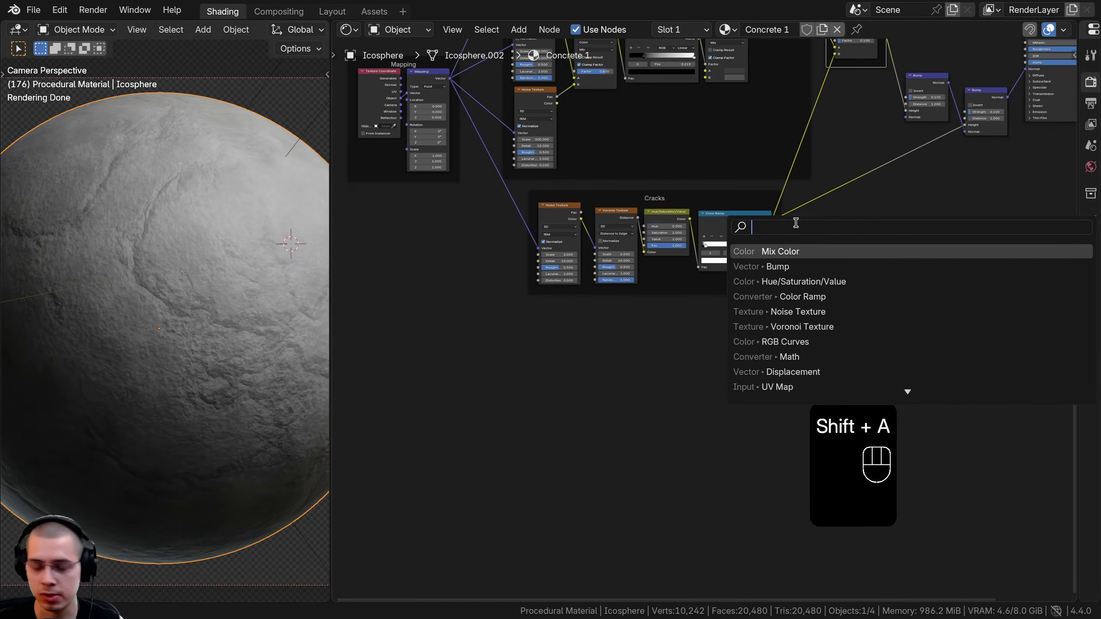
{"action": "type", "text": "noise"}
{"action": "key", "text": "Return"}
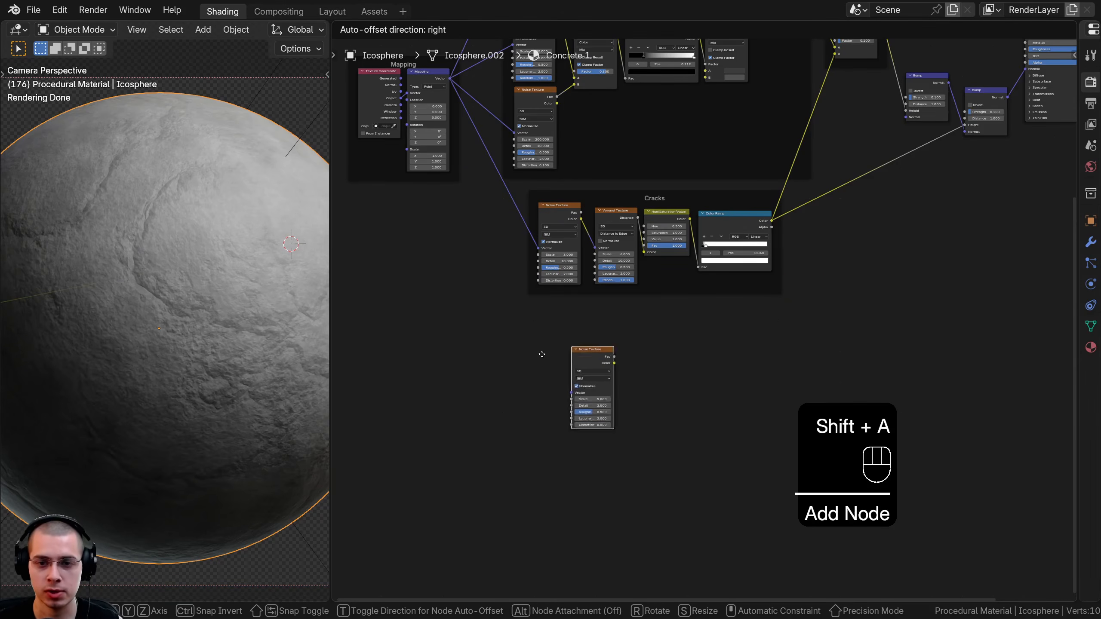
{"action": "left_click", "coordinate": [562, 329]}
Link the Mapping node's Vector output to the new Noise Texture's Vector input and preview the texture on the sphere.
{"action": "middle_click_drag", "start_coordinate": [562, 329], "coordinate": [626, 365]}
{"action": "left_click_drag", "start_coordinate": [513, 114], "coordinate": [497, 212]}
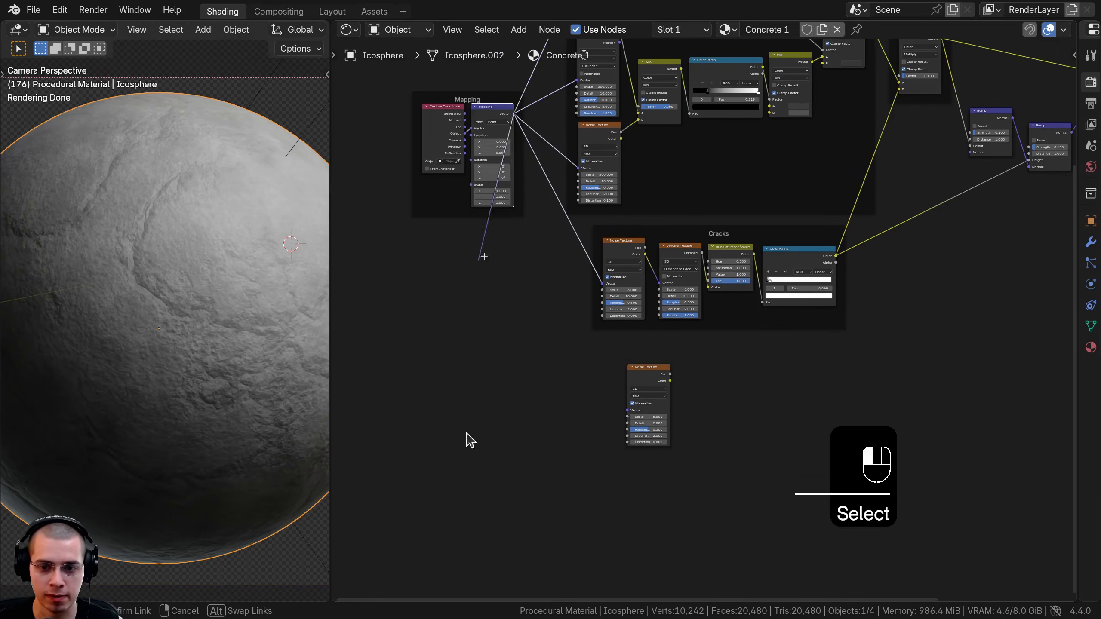
{"action": "left_click_drag", "start_coordinate": [622, 413], "coordinate": [627, 410]}
{"action": "scroll", "coordinate": [619, 351], "scroll_direction": "up", "scroll_amount": 5}
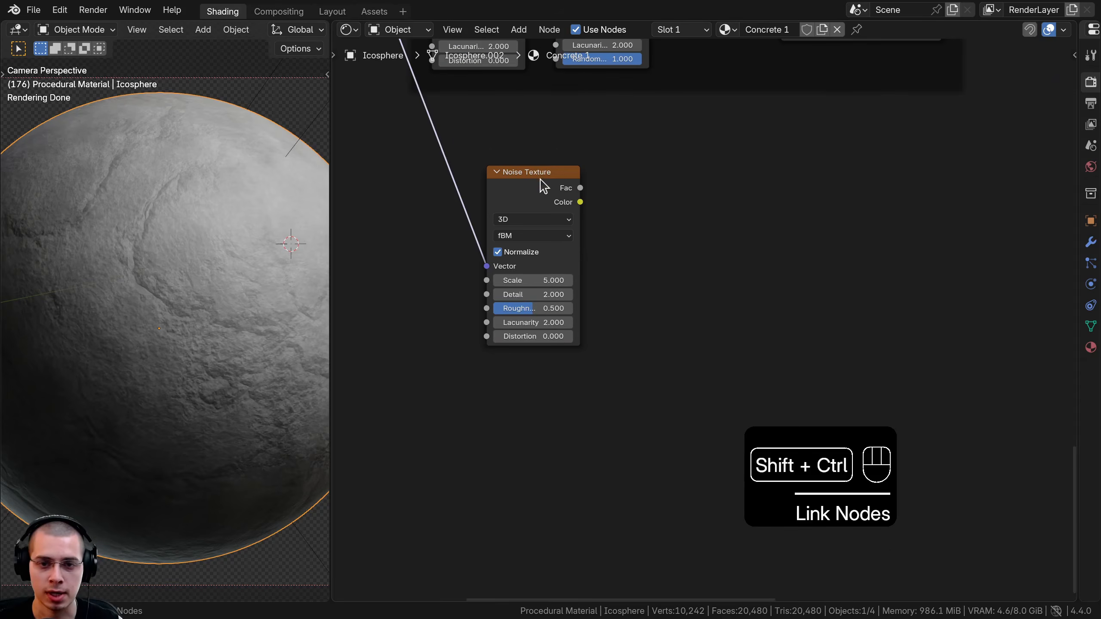
{"action": "left_click", "coordinate": [541, 185], "text": "ctrl+shift"}
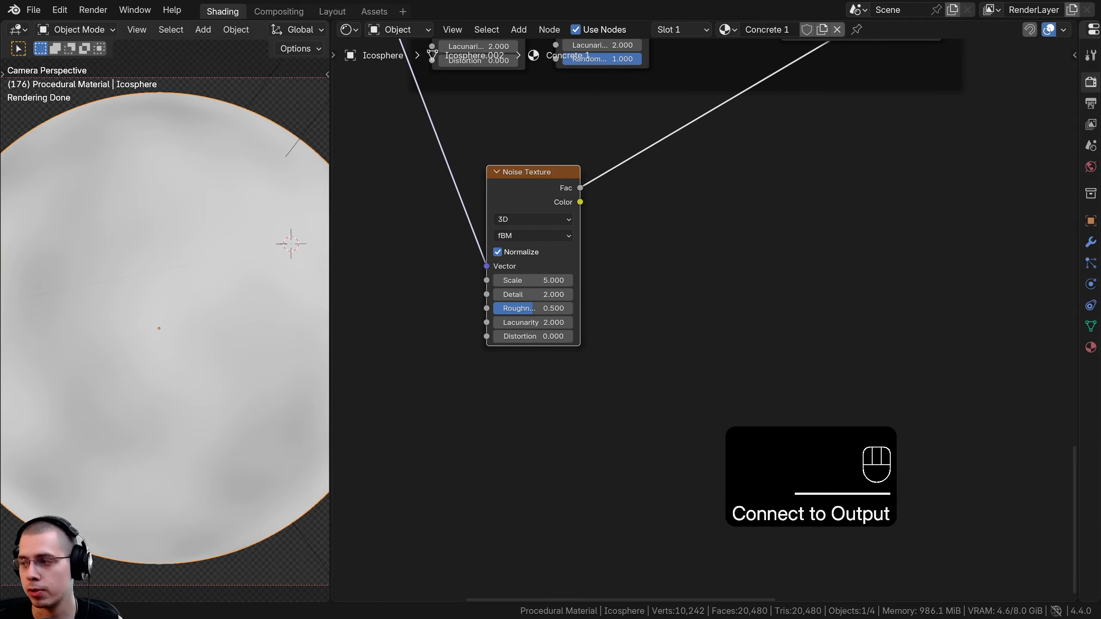
Set the new Noise Texture's Scale to 50 and Detail to 10.
{"action": "scroll", "coordinate": [667, 321], "scroll_direction": "up", "scroll_amount": 1}
{"action": "left_click", "coordinate": [512, 271]}
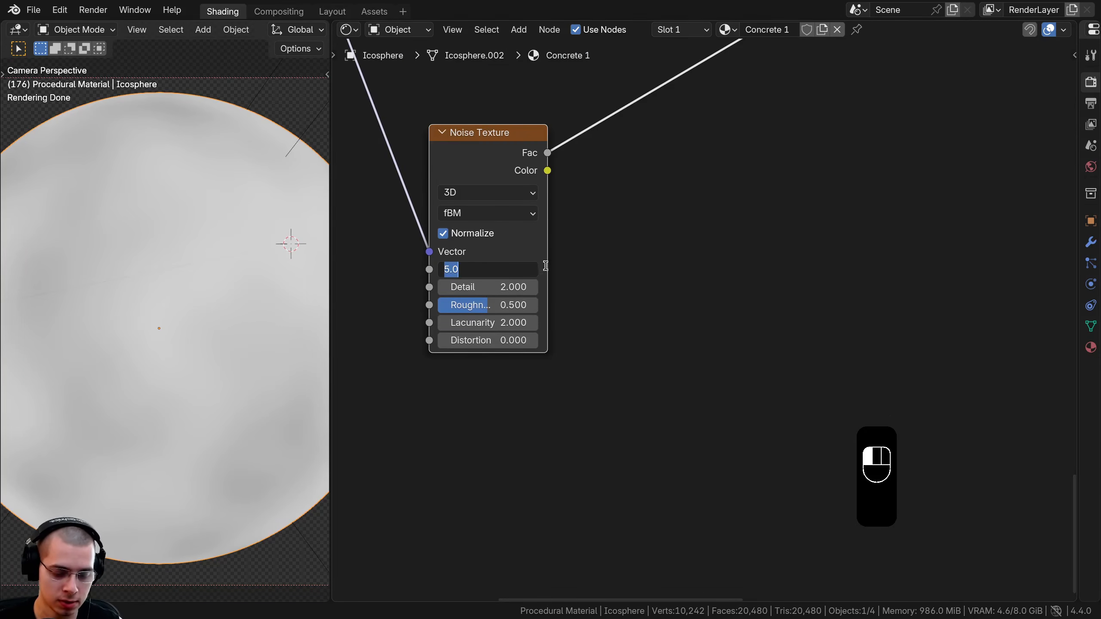
{"action": "key", "text": "Return"}
{"action": "middle_click_drag", "start_coordinate": [559, 269], "coordinate": [690, 316]}
{"action": "scroll", "coordinate": [711, 331], "scroll_direction": "up", "scroll_amount": 1}
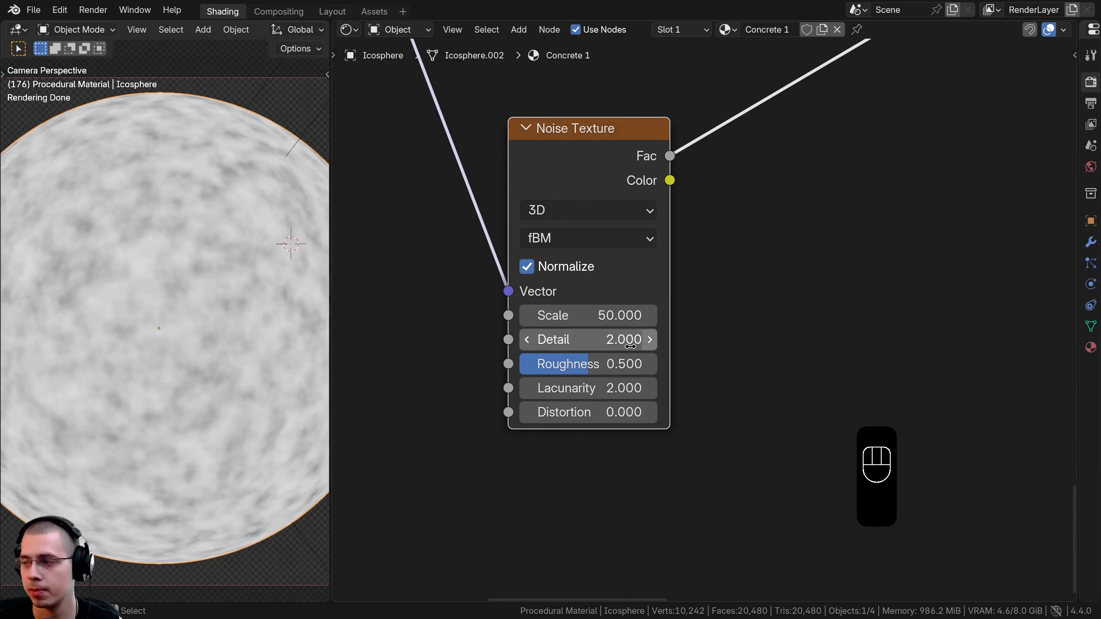
{"action": "left_click", "coordinate": [596, 343]}
{"action": "key", "text": "Return"}
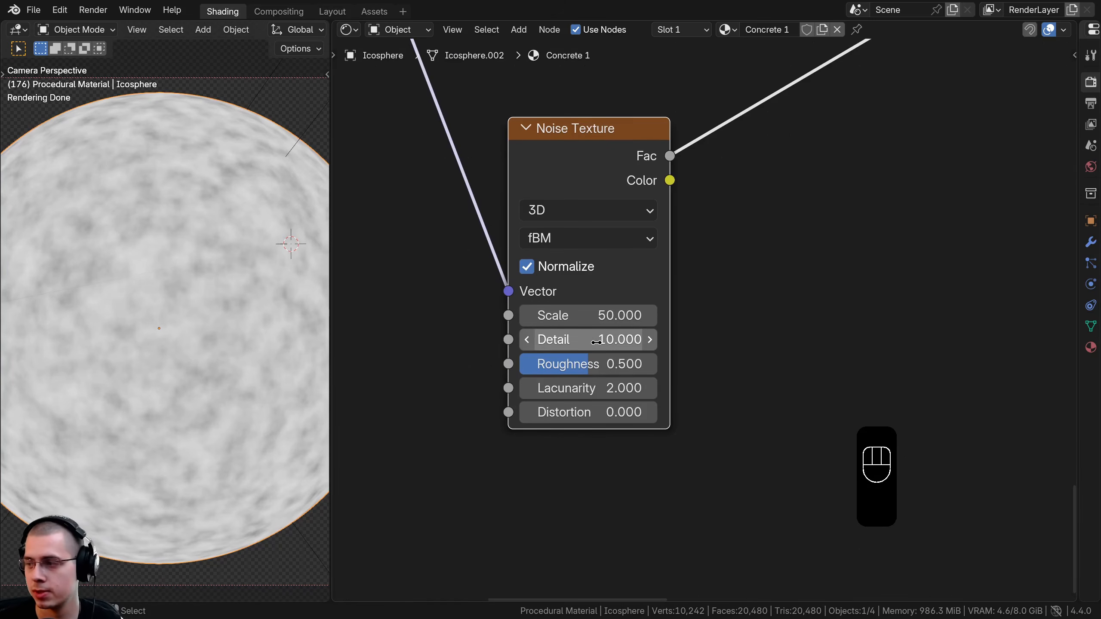
Insert a Color Ramp node on the link leaving the new Noise Texture's Fac output and position it beside the texture.
{"action": "scroll", "coordinate": [623, 251], "scroll_direction": "down", "scroll_amount": 7}
{"action": "middle_click_drag", "start_coordinate": [711, 244], "coordinate": [538, 273]}
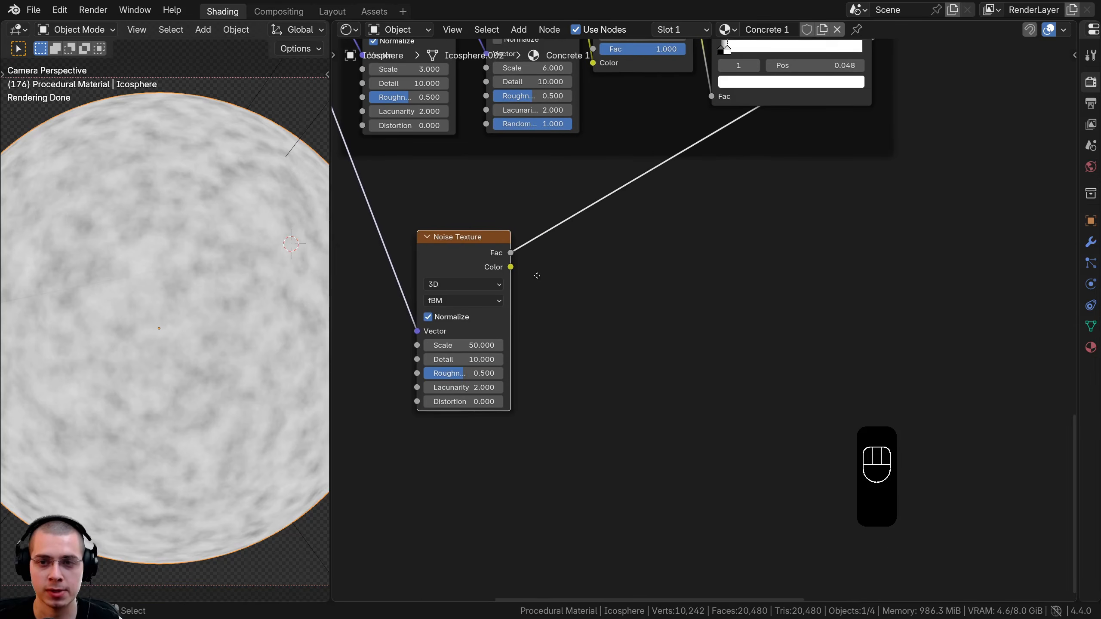
{"action": "key", "text": "shift+a"}
{"action": "type", "text": "col"}
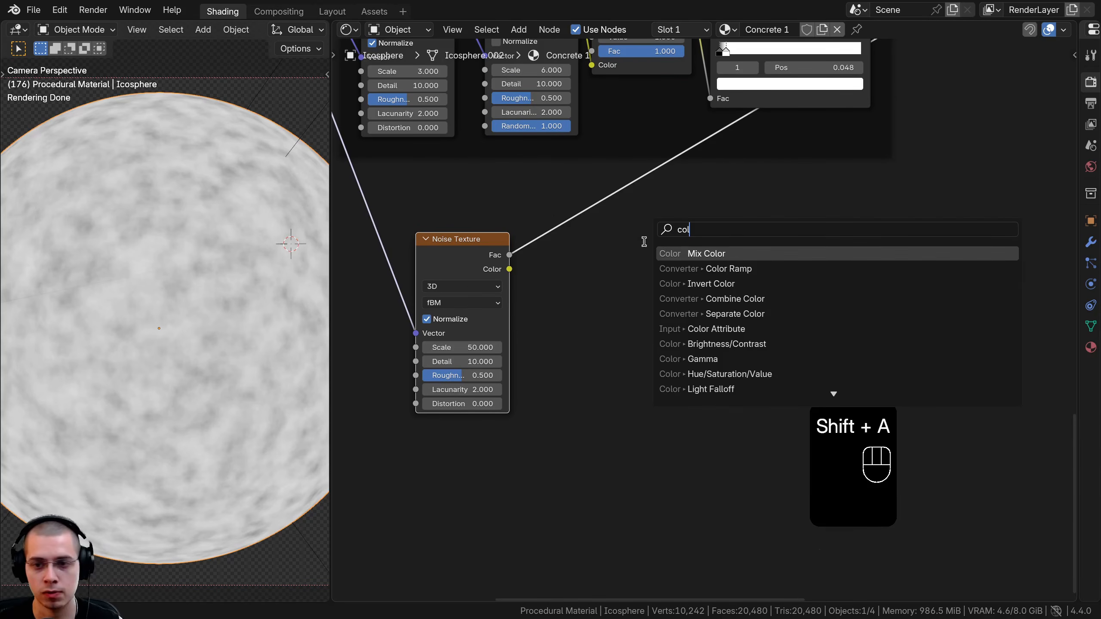
{"action": "left_click", "coordinate": [693, 268]}
{"action": "left_click", "coordinate": [619, 225]}
{"action": "left_click_drag", "start_coordinate": [616, 220], "coordinate": [624, 225]}
{"action": "scroll", "coordinate": [667, 261], "scroll_direction": "down", "scroll_amount": 5}
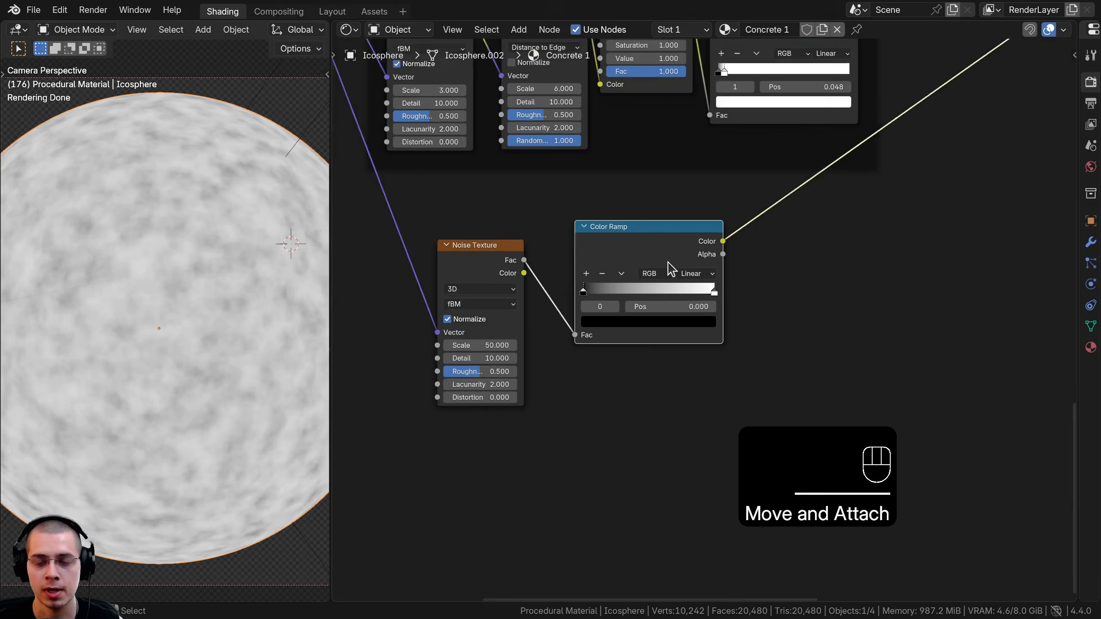
{"action": "middle_click_drag", "start_coordinate": [656, 254], "coordinate": [649, 276]}
{"action": "left_click_drag", "start_coordinate": [650, 273], "coordinate": [651, 278]}
{"action": "middle_click_drag", "start_coordinate": [651, 278], "coordinate": [550, 360]}
{"action": "middle_click_drag", "start_coordinate": [560, 405], "coordinate": [490, 427]}
Duplicate the second Bump node and insert the copy on the Normal link between it and the Principled BSDF.
{"action": "middle_click_drag", "start_coordinate": [747, 257], "coordinate": [645, 286]}
{"action": "scroll", "coordinate": [644, 287], "scroll_direction": "down", "scroll_amount": 2}
{"action": "middle_click_drag", "start_coordinate": [742, 234], "coordinate": [713, 238]}
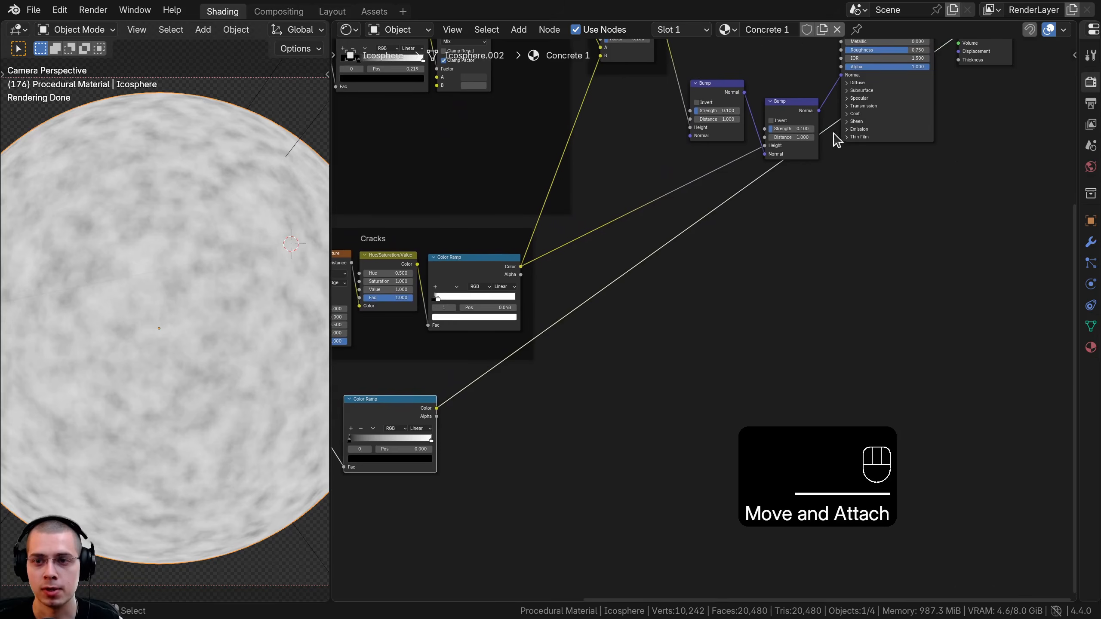
{"action": "right_click", "coordinate": [801, 116]}
{"action": "middle_click_drag", "start_coordinate": [779, 135], "coordinate": [729, 238]}
{"action": "scroll", "coordinate": [729, 238], "scroll_direction": "up", "scroll_amount": 2}
{"action": "key", "text": "shift+d"}
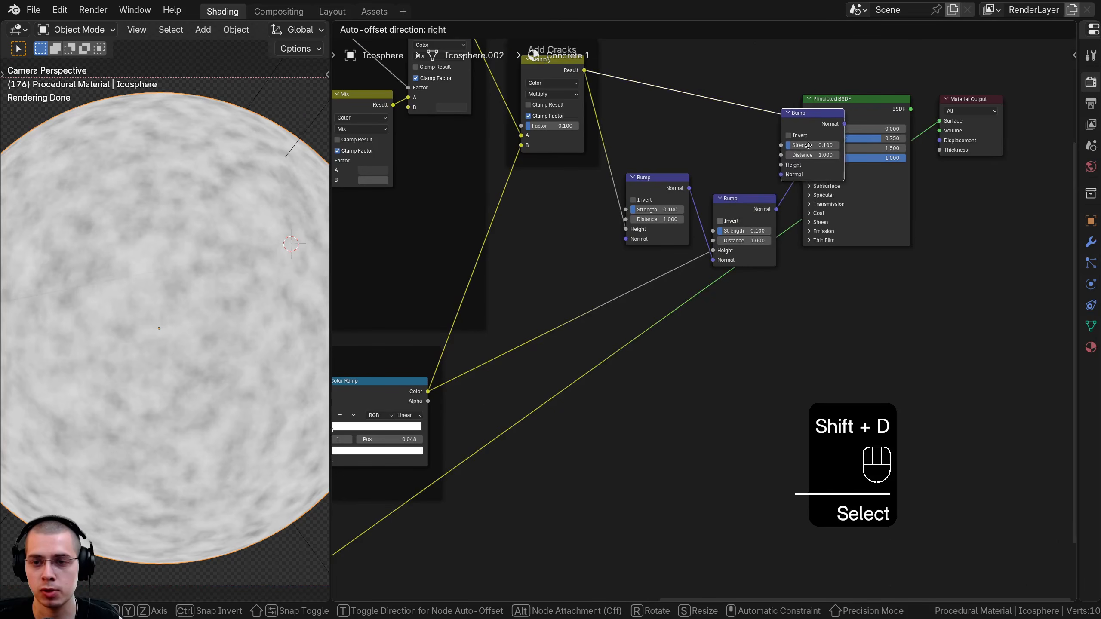
{"action": "left_click", "coordinate": [797, 211]}
{"action": "middle_click_drag", "start_coordinate": [797, 212], "coordinate": [732, 224]}
{"action": "scroll", "coordinate": [732, 224], "scroll_direction": "up", "scroll_amount": 6}
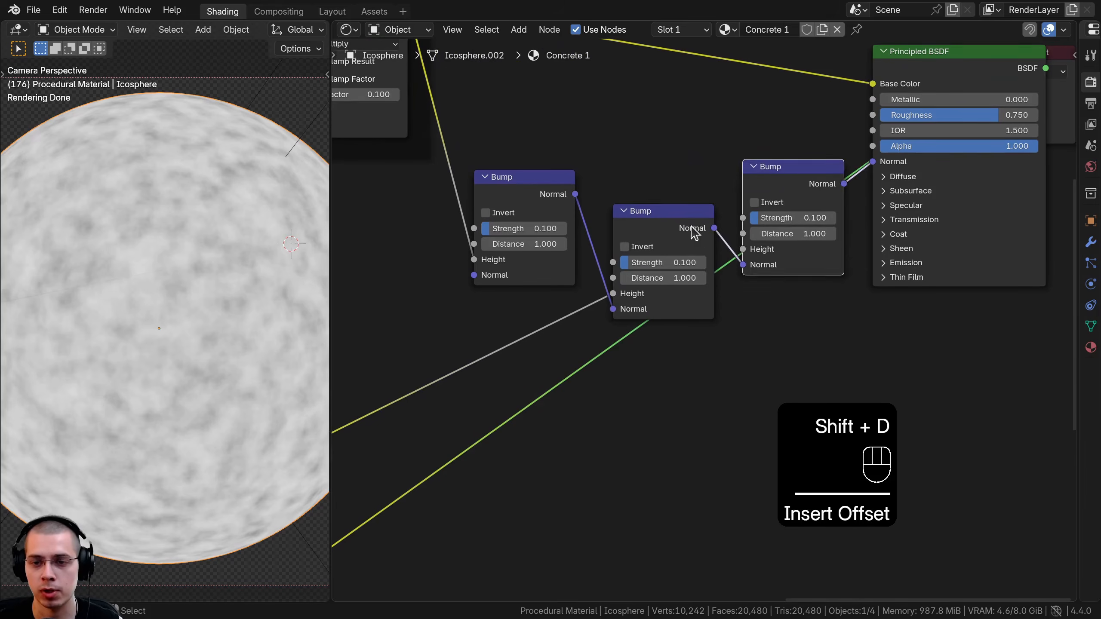
{"action": "left_click_drag", "start_coordinate": [780, 184], "coordinate": [787, 235]}
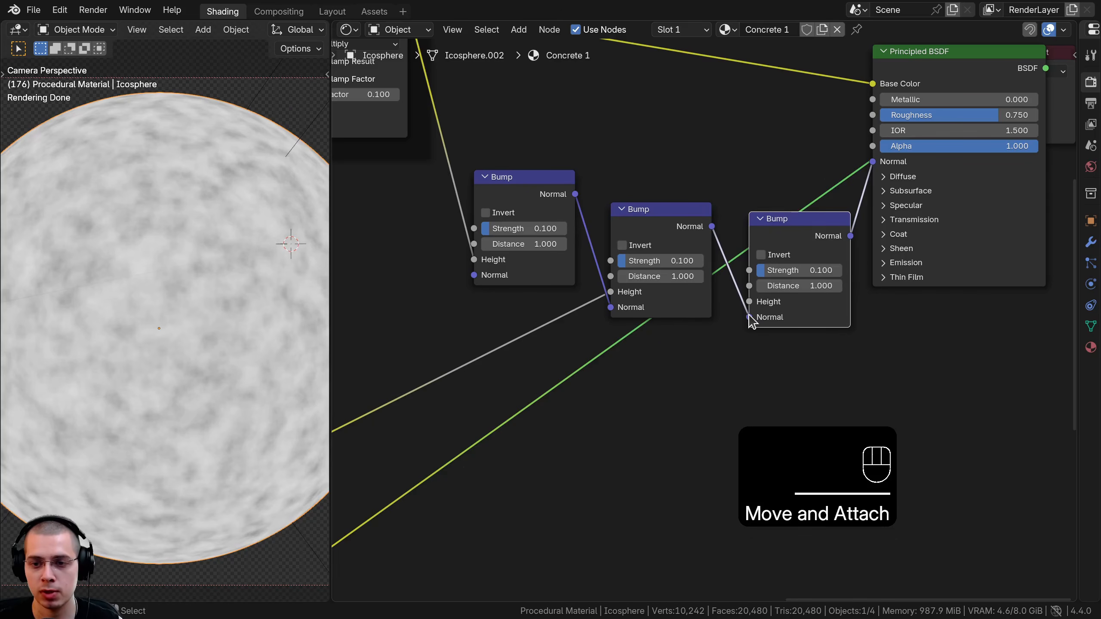
Link the Color output of the new Color Ramp below the Cracks frame to the third Bump node's Height input.
{"action": "left_click_drag", "start_coordinate": [750, 301], "coordinate": [727, 118]}
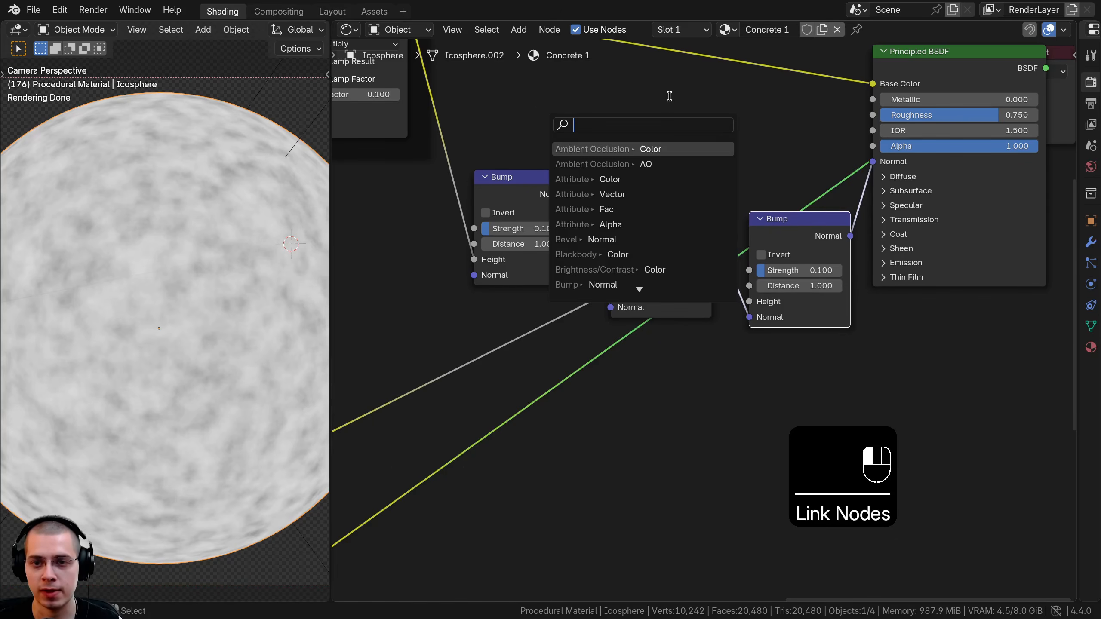
{"action": "scroll", "coordinate": [634, 439], "scroll_direction": "down", "scroll_amount": 3}
{"action": "middle_click_drag", "start_coordinate": [466, 514], "coordinate": [585, 308]}
{"action": "scroll", "coordinate": [584, 308], "scroll_direction": "down", "scroll_amount": 2}
{"action": "middle_click_drag", "start_coordinate": [444, 381], "coordinate": [551, 317]}
{"action": "left_click_drag", "start_coordinate": [486, 314], "coordinate": [789, 166]}
Reconnect the Principled BSDF to the Material Output and move the Material Output slightly farther away.
{"action": "middle_click_drag", "start_coordinate": [883, 64], "coordinate": [735, 195]}
{"action": "left_click", "coordinate": [738, 179], "text": "ctrl+shift"}
{"action": "left_click_drag", "start_coordinate": [789, 174], "coordinate": [831, 178]}
Try a higher Strength on the third Bump node.
{"action": "scroll", "coordinate": [708, 254], "scroll_direction": "up", "scroll_amount": 6}
{"action": "left_click_drag", "start_coordinate": [655, 258], "coordinate": [702, 266]}
{"action": "right_click", "coordinate": [703, 266]}
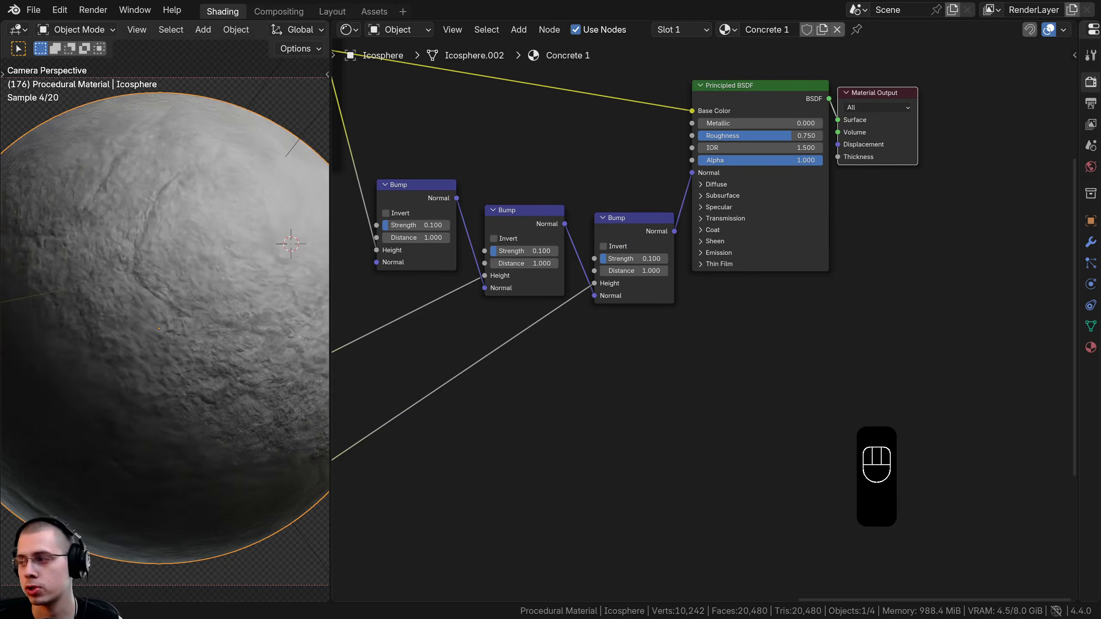
Reorder the new Color Ramp's stops so white comes before black, with the black stop at about 0.477.
{"action": "scroll", "coordinate": [618, 277], "scroll_direction": "down", "scroll_amount": 3}
{"action": "middle_click_drag", "start_coordinate": [400, 504], "coordinate": [841, 273]}
{"action": "scroll", "coordinate": [780, 269], "scroll_direction": "up", "scroll_amount": 4}
{"action": "middle_click_drag", "start_coordinate": [650, 254], "coordinate": [616, 277]}
{"action": "scroll", "coordinate": [616, 276], "scroll_direction": "up", "scroll_amount": 1}
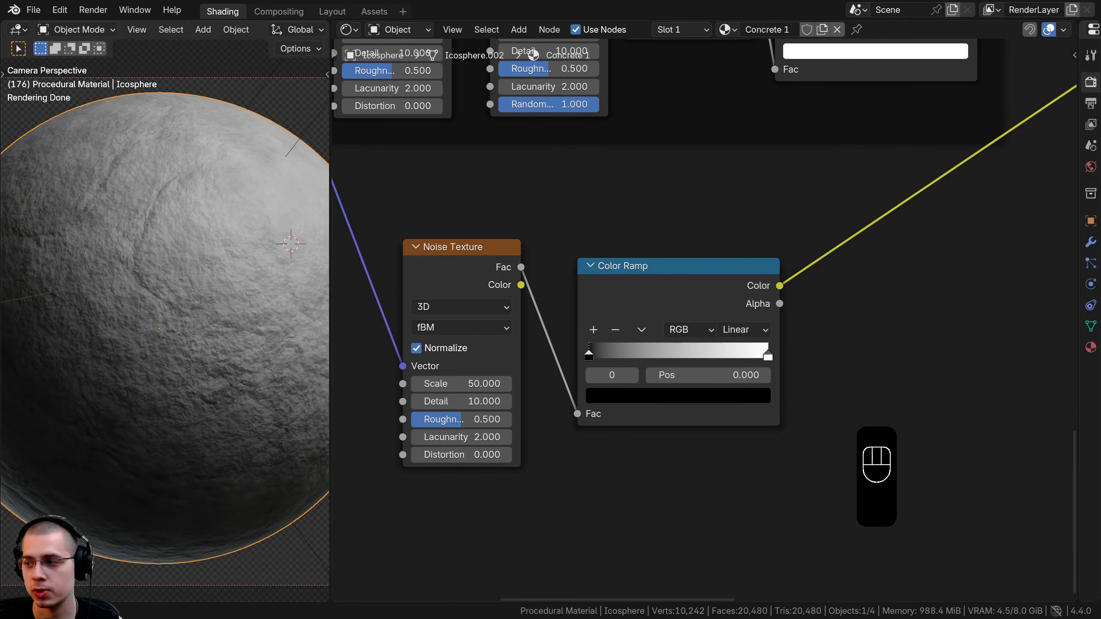
{"action": "scroll", "coordinate": [578, 329], "scroll_direction": "up", "scroll_amount": 1}
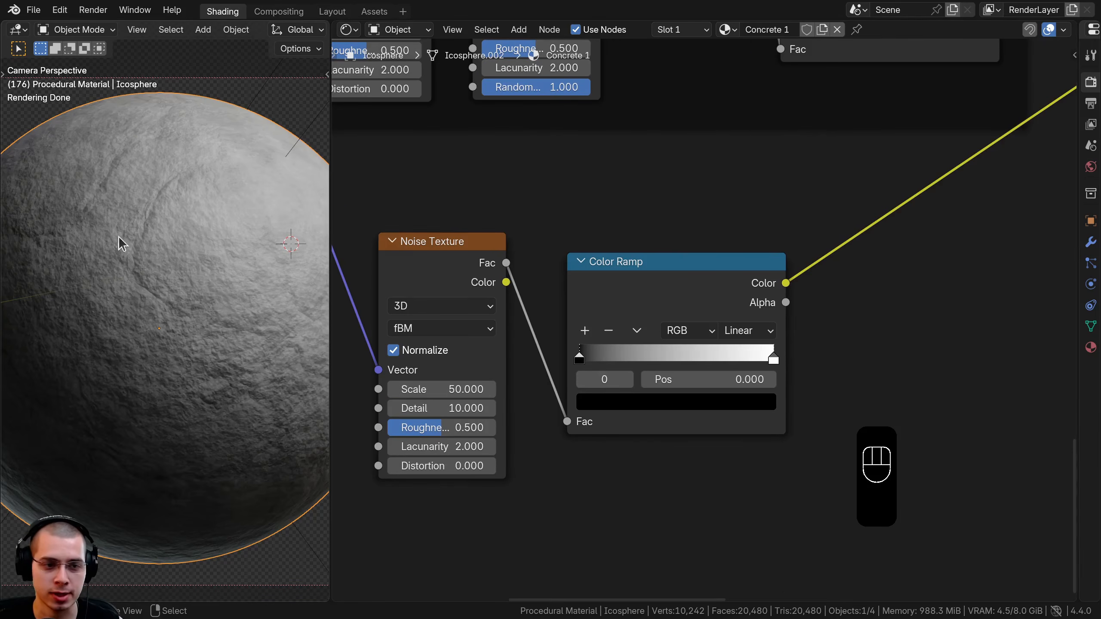
{"action": "middle_click_drag", "start_coordinate": [688, 352], "coordinate": [708, 350]}
{"action": "left_click_drag", "start_coordinate": [780, 353], "coordinate": [691, 358]}
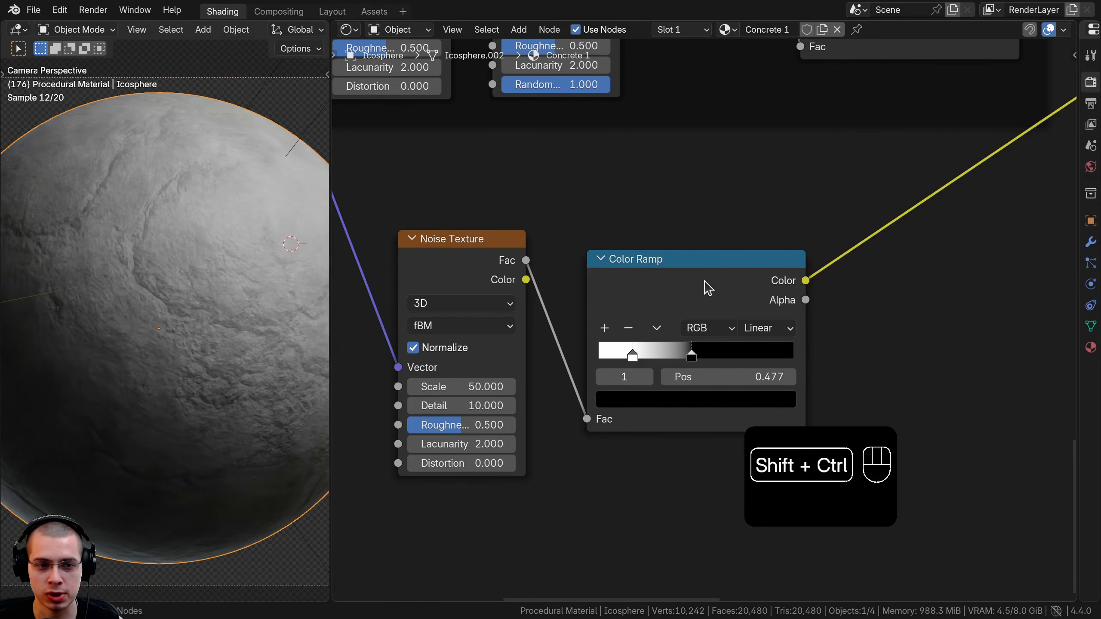
Preview the new Color Ramp on the sphere and set its white stop to about 0.191 and black stop to 0.430.
{"action": "left_click", "coordinate": [707, 288], "text": "ctrl+shift"}
{"action": "left_click_drag", "start_coordinate": [703, 352], "coordinate": [627, 356]}
{"action": "left_click_drag", "start_coordinate": [627, 355], "coordinate": [634, 356]}
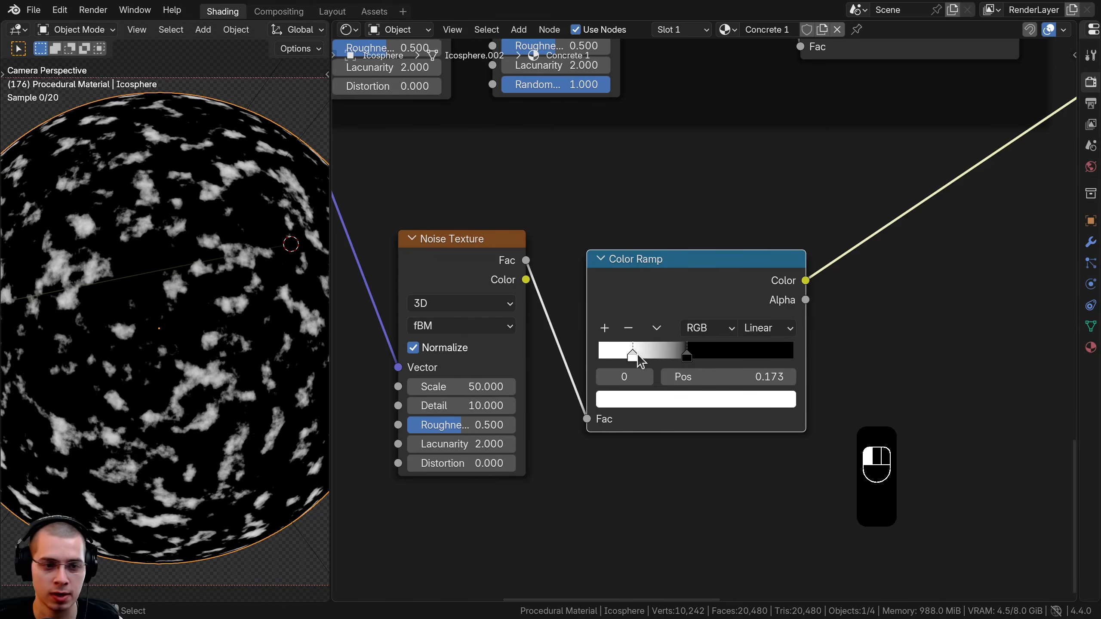
{"action": "scroll", "coordinate": [147, 251], "scroll_direction": "up", "scroll_amount": 3}
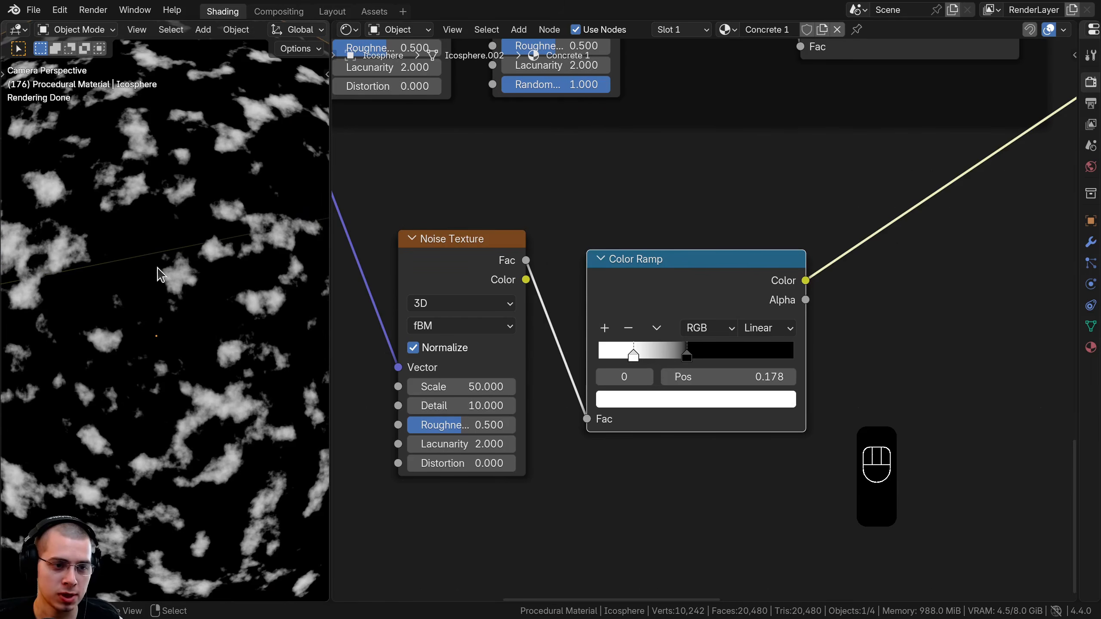
{"action": "scroll", "coordinate": [735, 310], "scroll_direction": "up", "scroll_amount": 2}
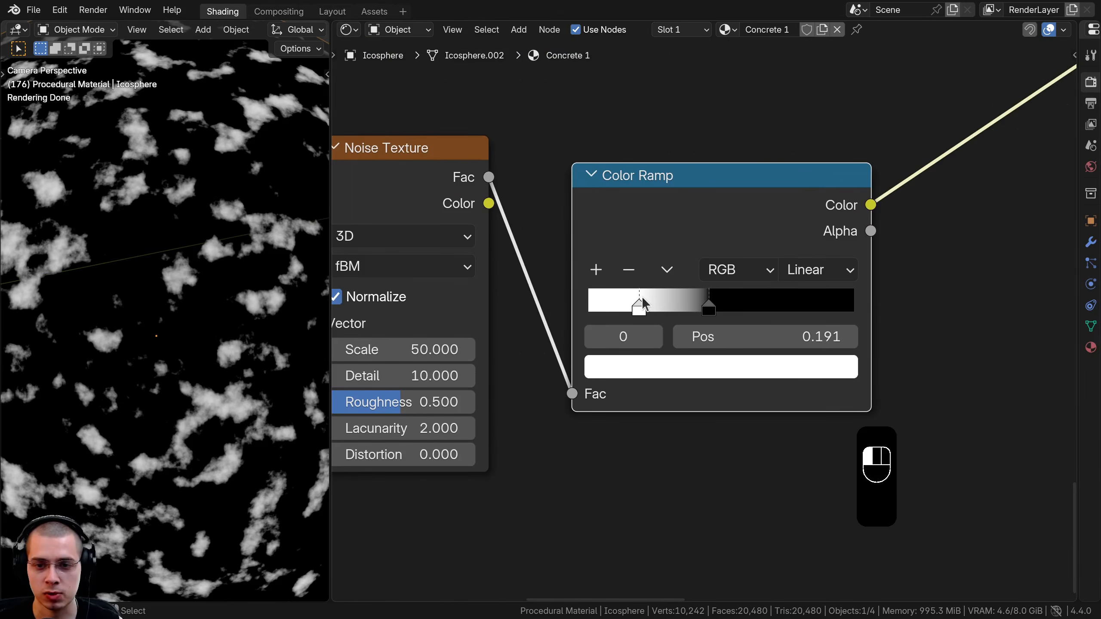
{"action": "left_click_drag", "start_coordinate": [709, 309], "coordinate": [706, 307]}
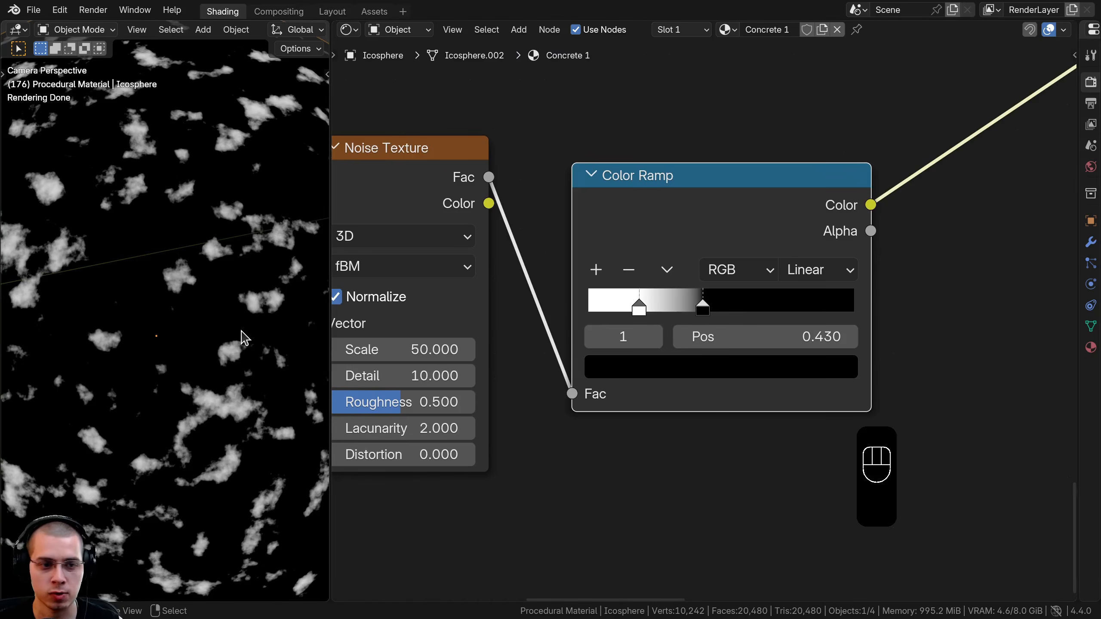
Reconnect the Principled BSDF to the Material Output.
{"action": "scroll", "coordinate": [244, 338], "scroll_direction": "down", "scroll_amount": 3}
{"action": "scroll", "coordinate": [672, 307], "scroll_direction": "down", "scroll_amount": 10}
{"action": "middle_click_drag", "start_coordinate": [945, 216], "coordinate": [739, 282]}
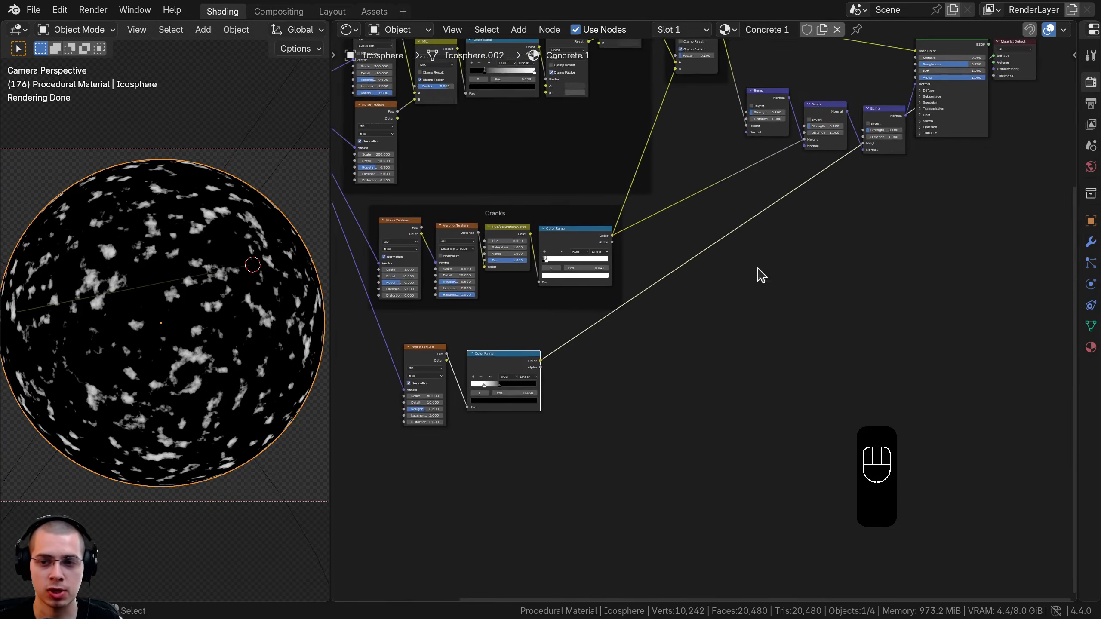
{"action": "scroll", "coordinate": [758, 269], "scroll_direction": "up", "scroll_amount": 1}
{"action": "middle_click_drag", "start_coordinate": [957, 105], "coordinate": [917, 165]}
{"action": "left_click", "coordinate": [925, 91], "text": "ctrl+shift"}
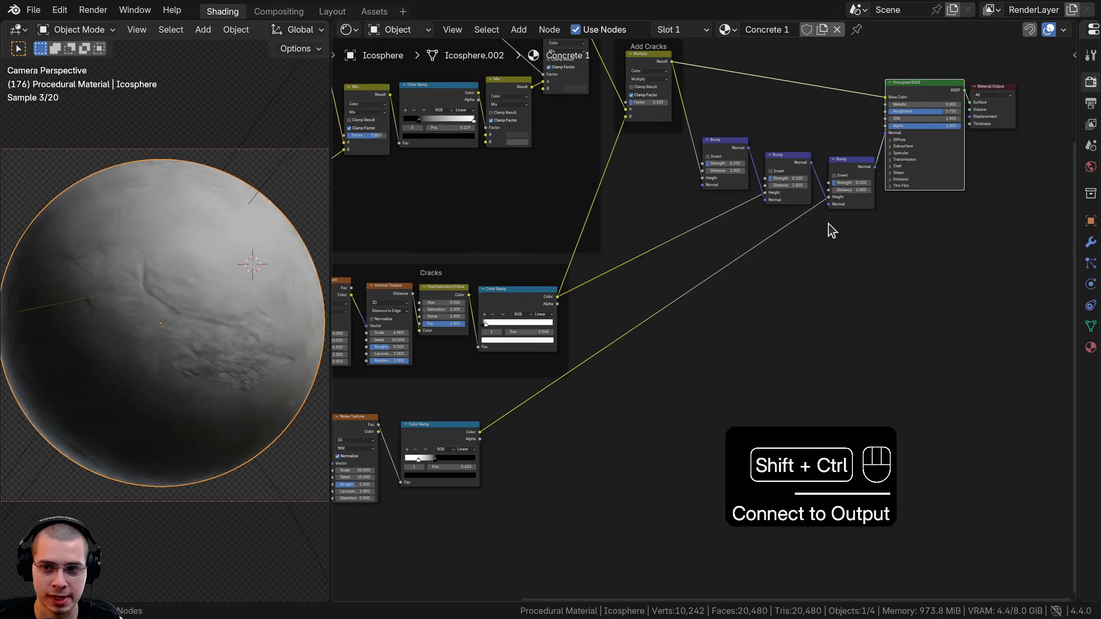
Try a much higher Strength on the third Bump node to preview the pitting detail.
{"action": "scroll", "coordinate": [829, 204], "scroll_direction": "up", "scroll_amount": 1}
{"action": "left_click_drag", "start_coordinate": [851, 173], "coordinate": [904, 173]}
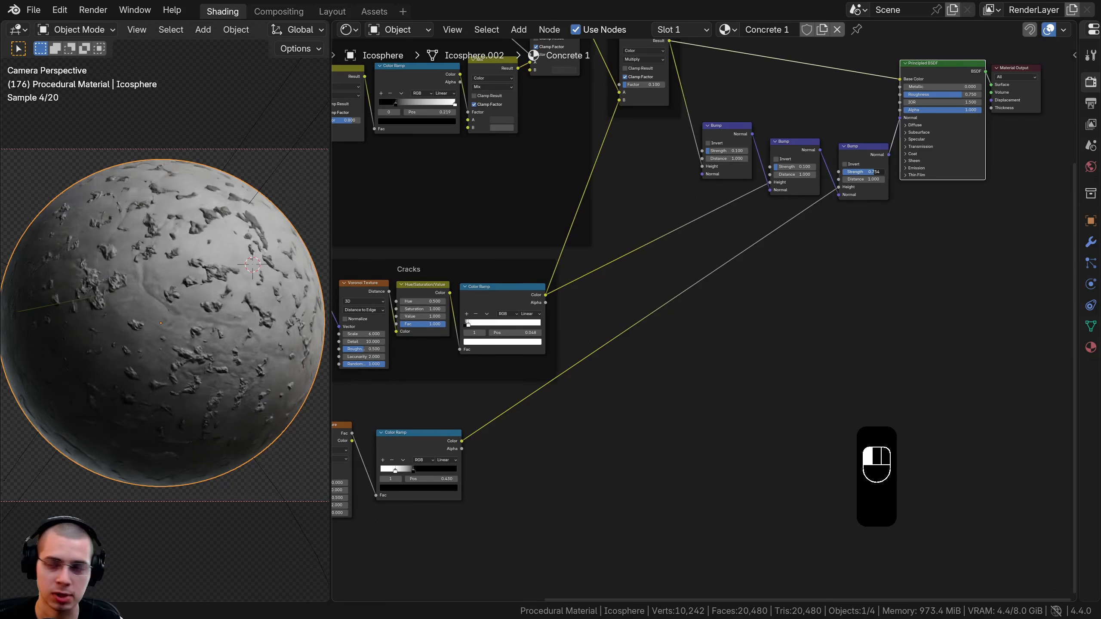
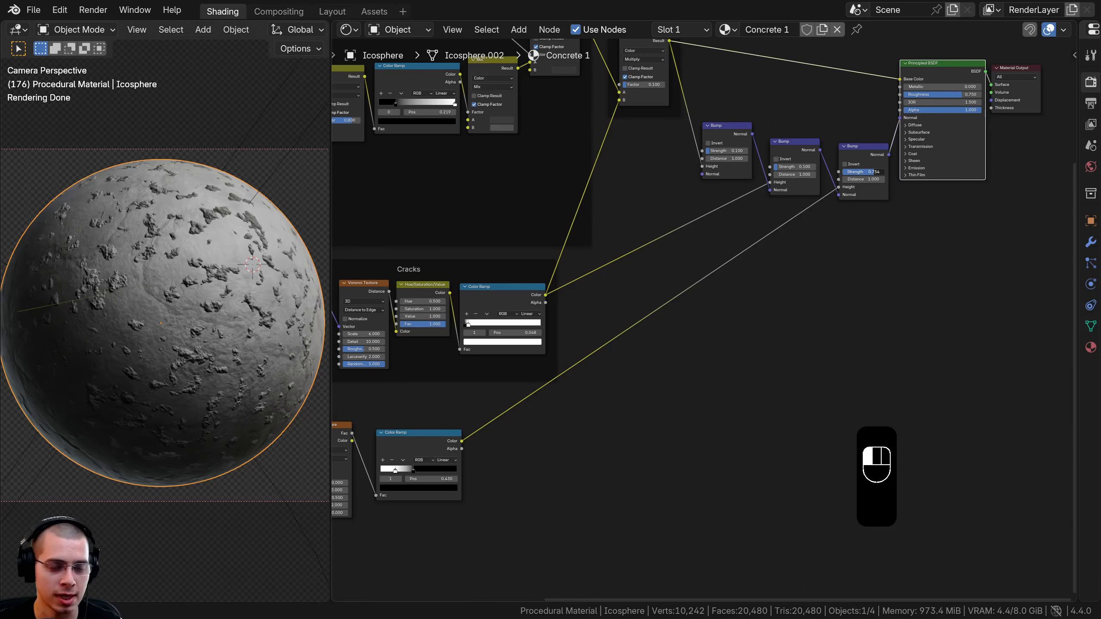
{"action": "right_click", "coordinate": [873, 173]}
Enable Invert on the third Bump node and briefly test a Strength of about 0.515.
{"action": "middle_click_drag", "start_coordinate": [852, 208], "coordinate": [784, 334]}
{"action": "scroll", "coordinate": [784, 331], "scroll_direction": "up", "scroll_amount": 8}
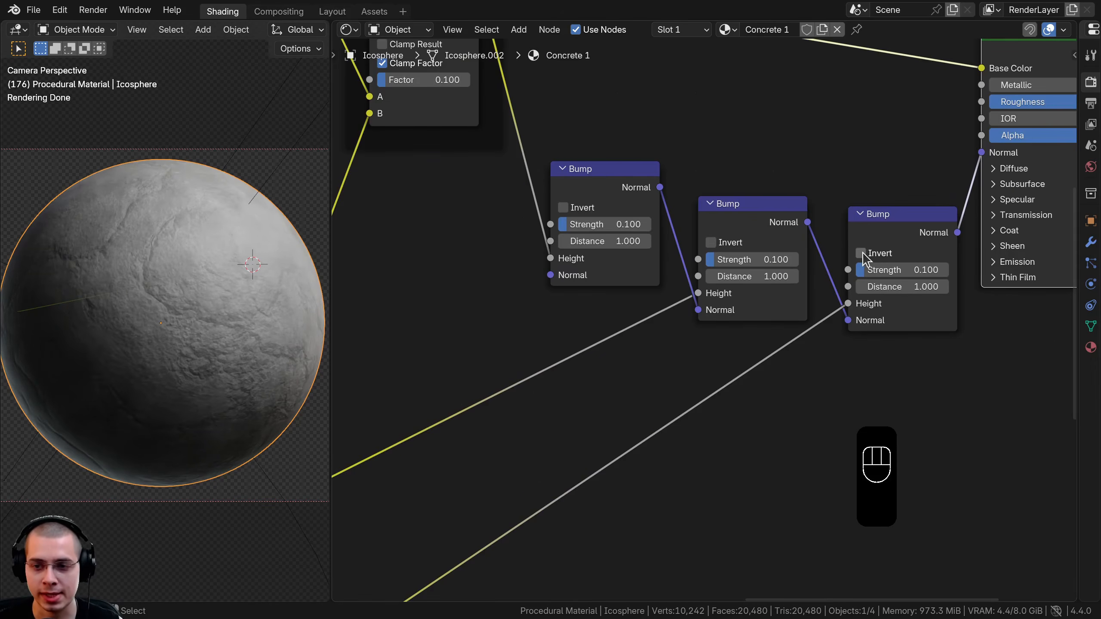
{"action": "left_click", "coordinate": [860, 253]}
{"action": "left_click_drag", "start_coordinate": [884, 270], "coordinate": [912, 270]}
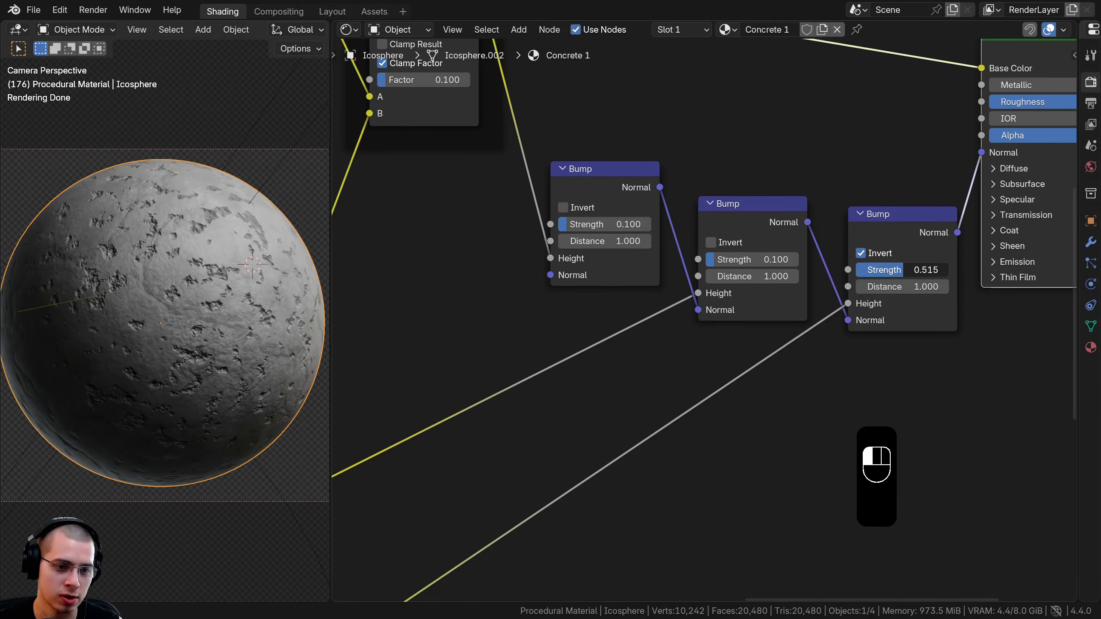
{"action": "left_click_drag", "start_coordinate": [912, 269], "coordinate": [885, 270]}
Duplicate the second Bump node and insert the copy between the third Bump and the Principled BSDF.
{"action": "scroll", "coordinate": [609, 312], "scroll_direction": "down", "scroll_amount": 3}
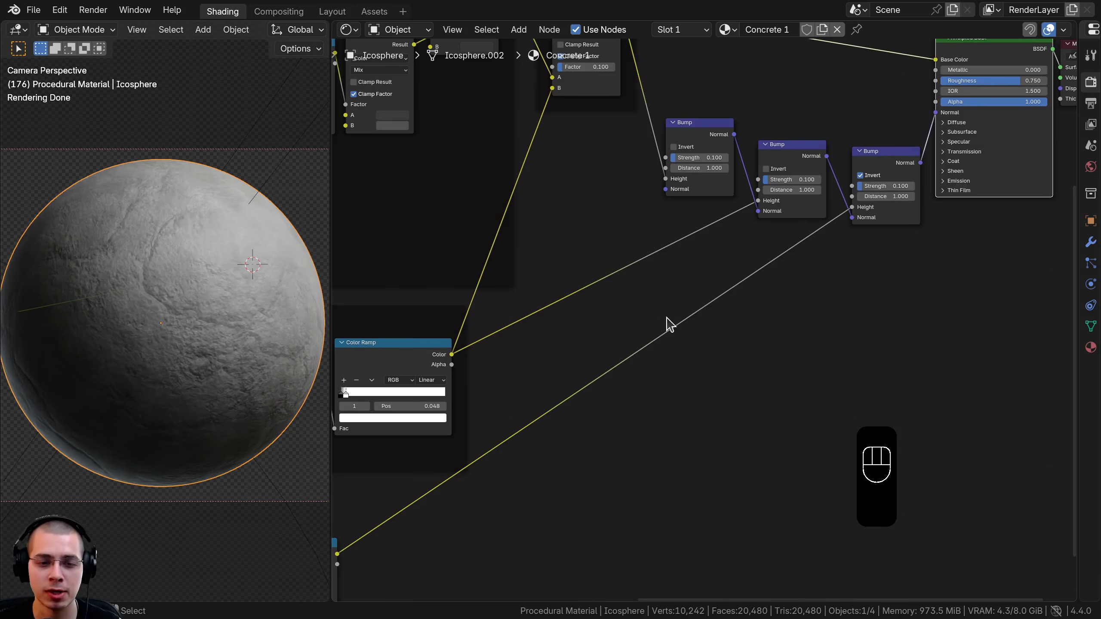
{"action": "scroll", "coordinate": [685, 303], "scroll_direction": "down", "scroll_amount": 1}
{"action": "middle_click_drag", "start_coordinate": [678, 287], "coordinate": [508, 331]}
{"action": "scroll", "coordinate": [663, 275], "scroll_direction": "up", "scroll_amount": 4}
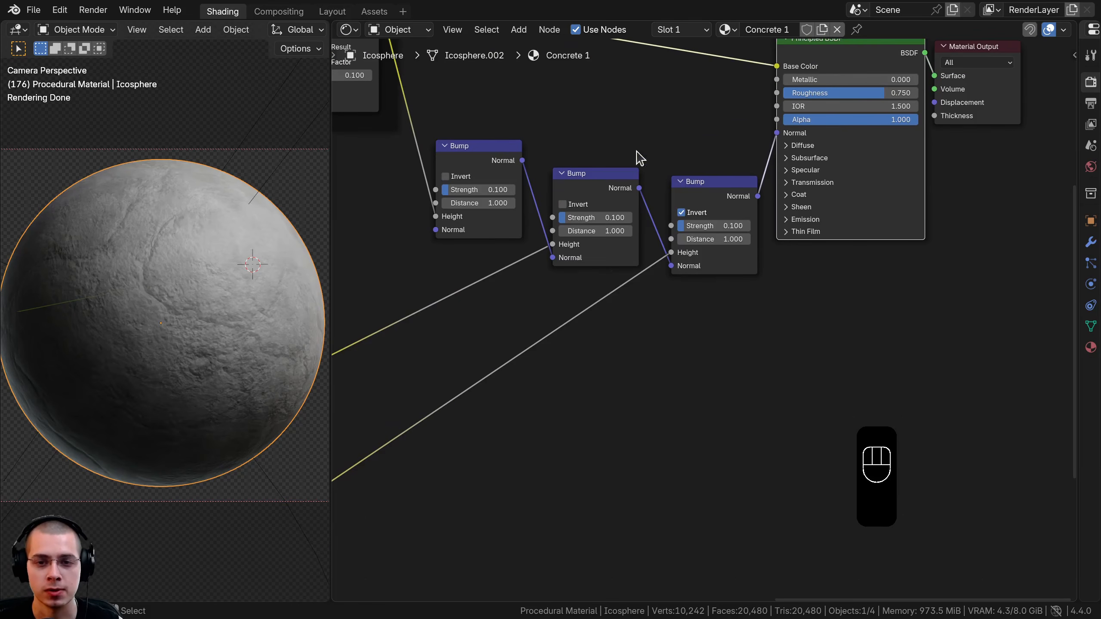
{"action": "left_click_drag", "start_coordinate": [603, 182], "coordinate": [603, 170]}
{"action": "key", "text": "shift+d"}
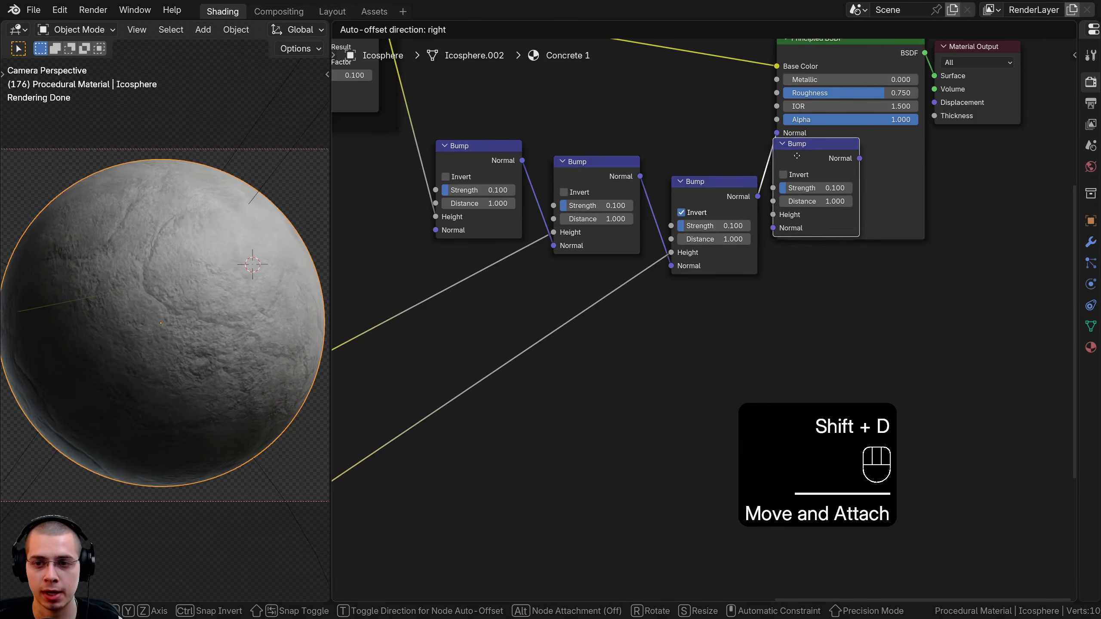
{"action": "left_click", "coordinate": [801, 164]}
{"action": "left_click_drag", "start_coordinate": [802, 162], "coordinate": [812, 203]}
Duplicate the pitting Noise Texture and its Color Ramp with their input links kept, placing the copies below.
{"action": "scroll", "coordinate": [693, 312], "scroll_direction": "down", "scroll_amount": 5}
{"action": "middle_click_drag", "start_coordinate": [356, 551], "coordinate": [702, 321]}
{"action": "scroll", "coordinate": [702, 322], "scroll_direction": "up", "scroll_amount": 5}
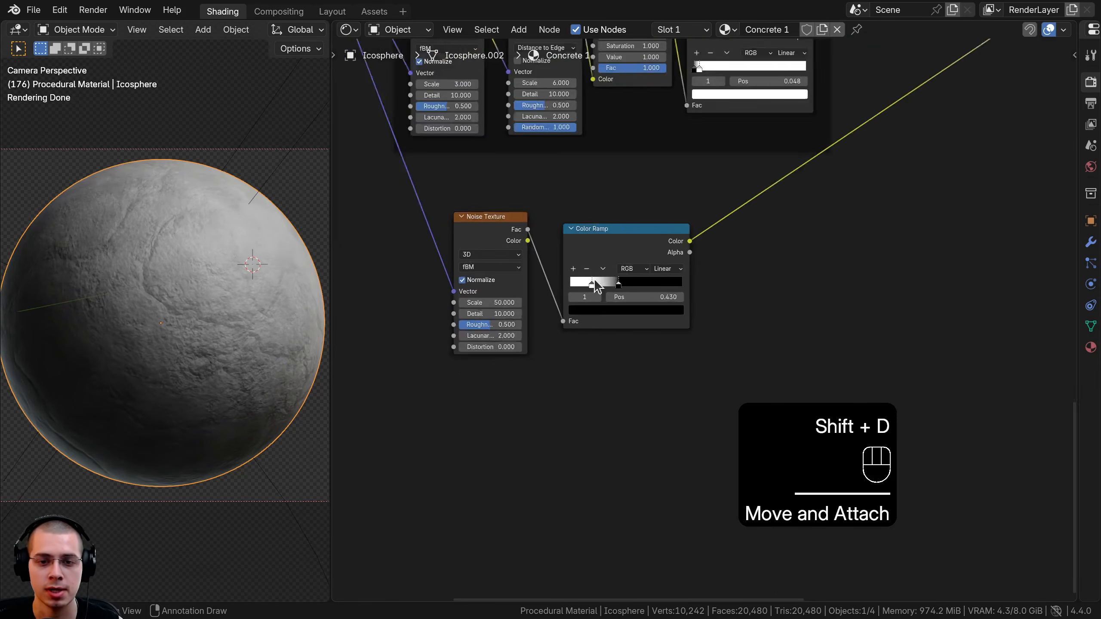
{"action": "left_click", "coordinate": [451, 221]}
{"action": "left_click", "coordinate": [652, 246], "text": "shift"}
{"action": "scroll", "coordinate": [542, 216], "scroll_direction": "down", "scroll_amount": 3}
{"action": "middle_click_drag", "start_coordinate": [535, 206], "coordinate": [612, 167]}
{"action": "key", "text": "ctrl+shift+d"}
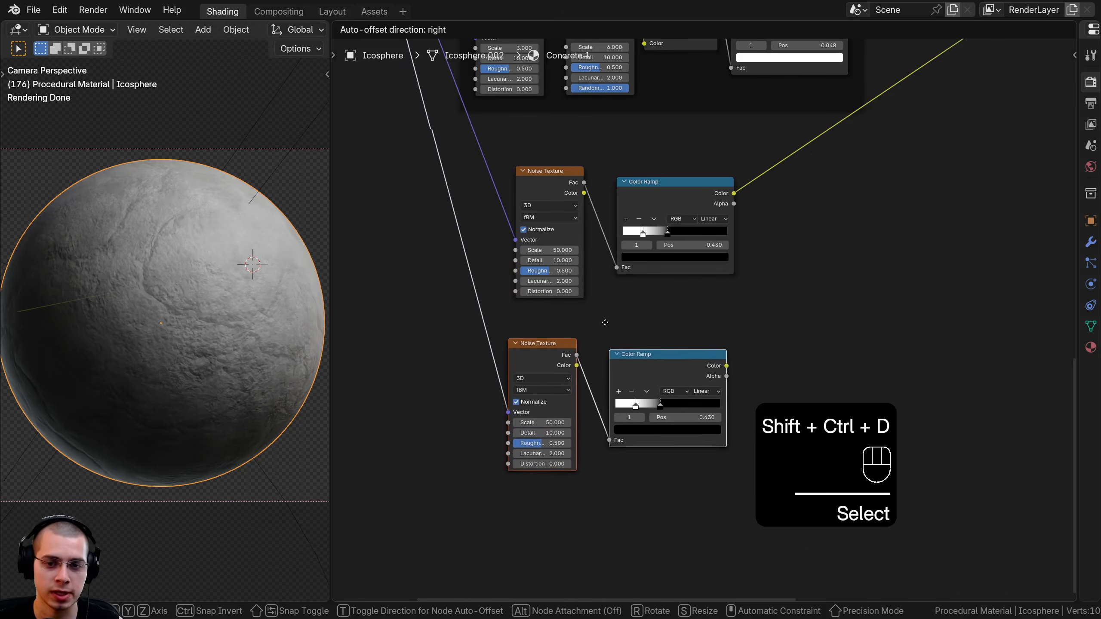
{"action": "left_click", "coordinate": [611, 297]}
Move the duplicated Noise Texture and Color Ramp directly beneath the original pair.
{"action": "left_click_drag", "start_coordinate": [412, 180], "coordinate": [732, 388]}
{"action": "key", "text": "g"}
{"action": "left_click", "coordinate": [716, 221]}
{"action": "key", "text": "a"}
{"action": "scroll", "coordinate": [713, 326], "scroll_direction": "up", "scroll_amount": 3}
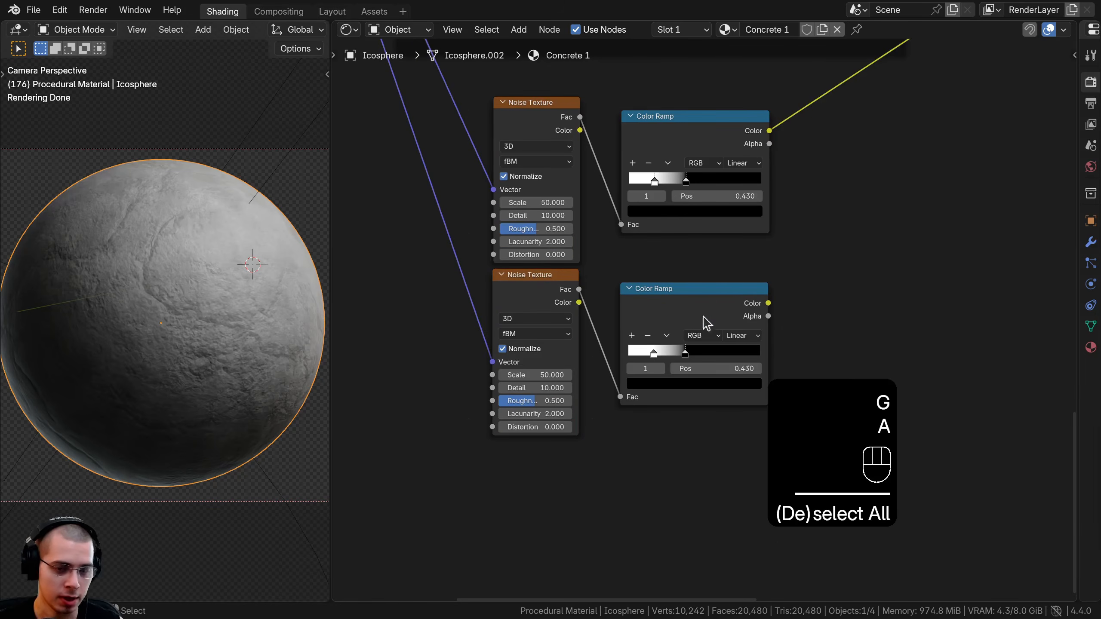
Preview the duplicated Color Ramp on the sphere and set its black stop to about 0.663 and white stop to 0.168.
{"action": "left_click", "coordinate": [727, 299], "text": "ctrl+shift"}
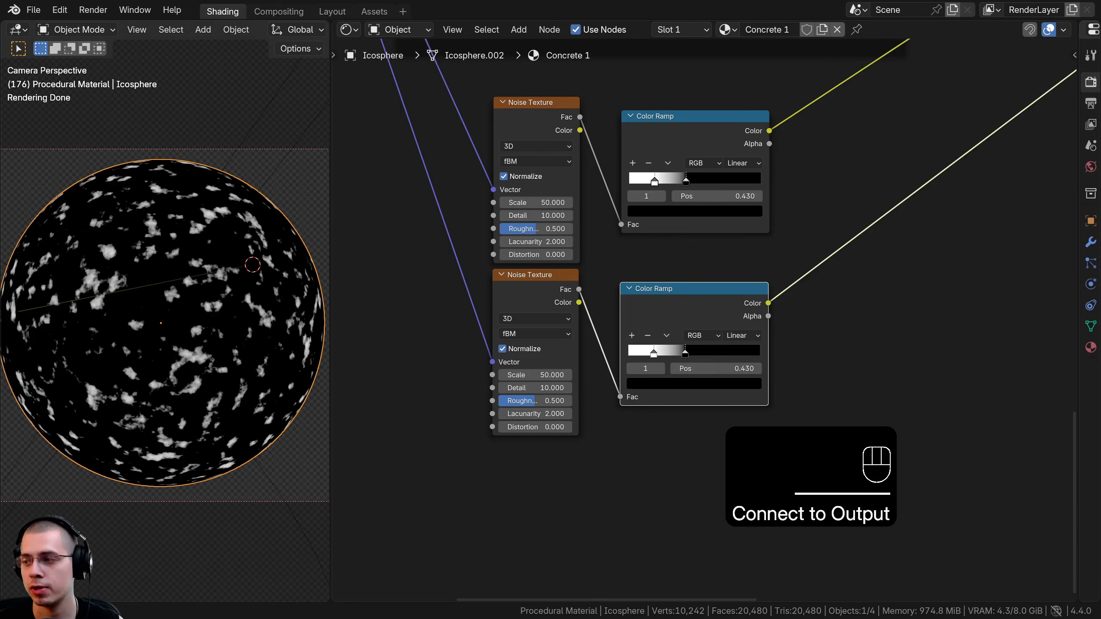
{"action": "scroll", "coordinate": [674, 374], "scroll_direction": "up", "scroll_amount": 2}
{"action": "left_click_drag", "start_coordinate": [676, 371], "coordinate": [724, 374]}
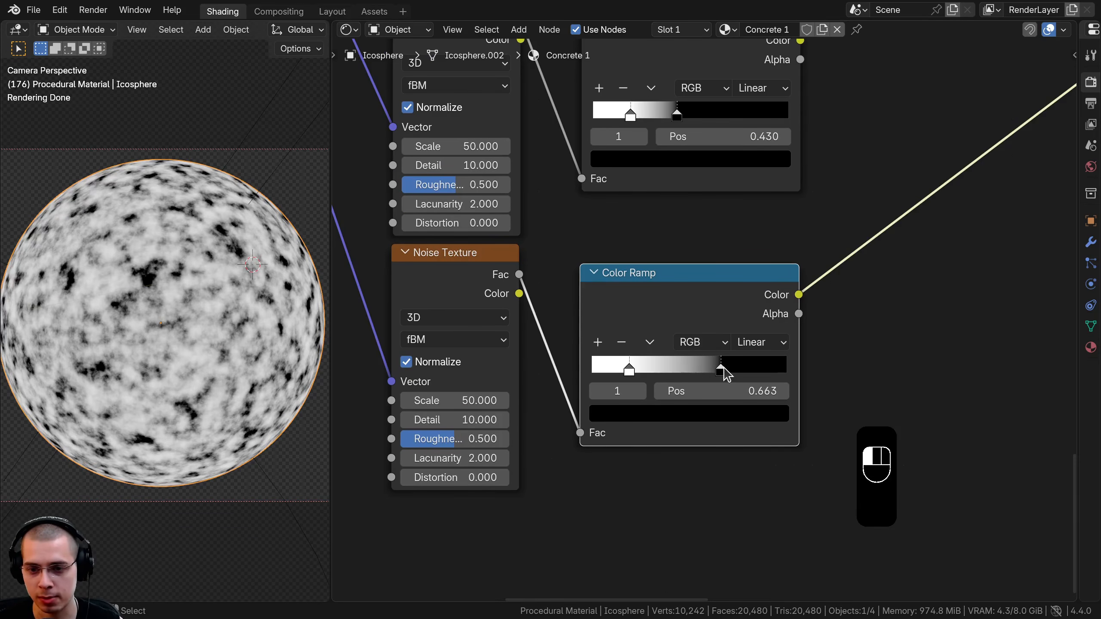
{"action": "left_click", "coordinate": [628, 368]}
{"action": "middle_click_drag", "start_coordinate": [628, 367], "coordinate": [804, 328]}
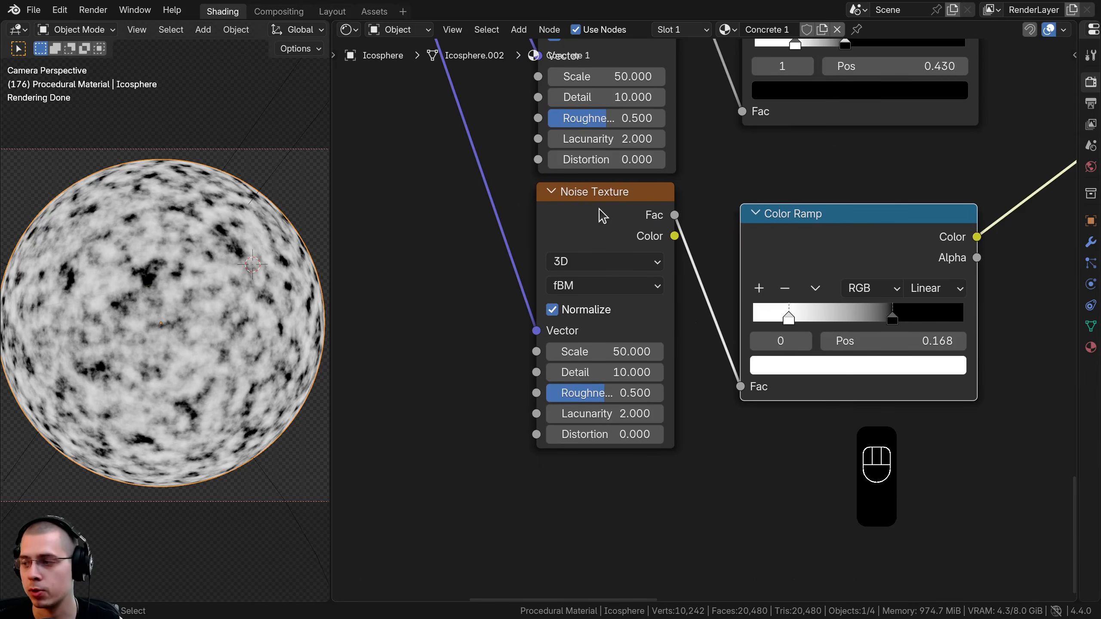
Set the duplicated Noise Texture's Scale to 40.
{"action": "left_click", "coordinate": [605, 350]}
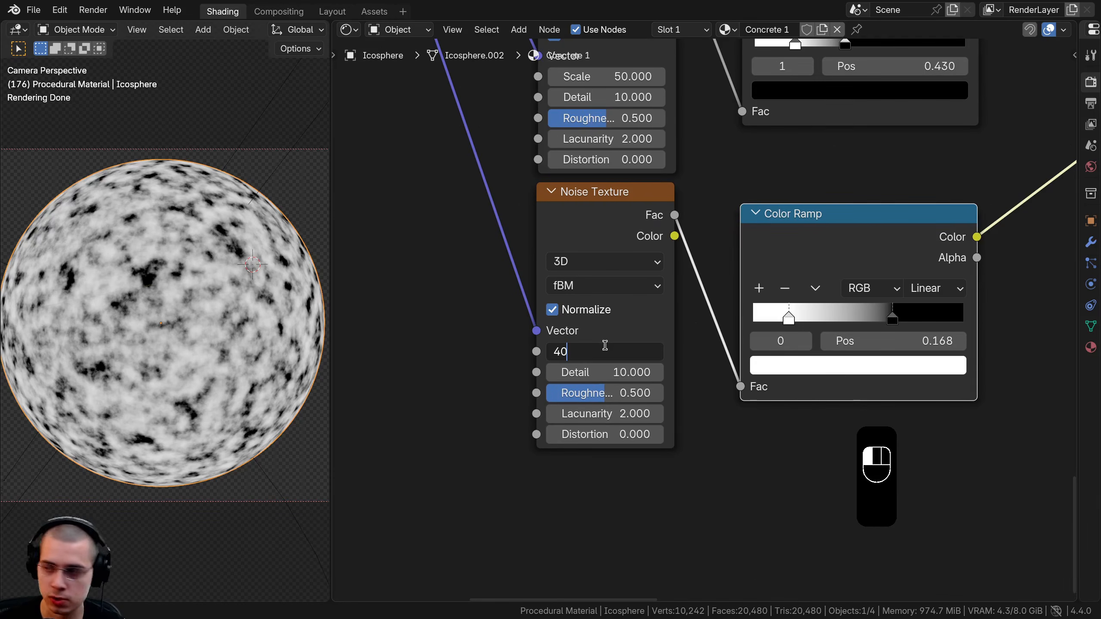
{"action": "type", "text": "40"}
{"action": "key", "text": "Return"}
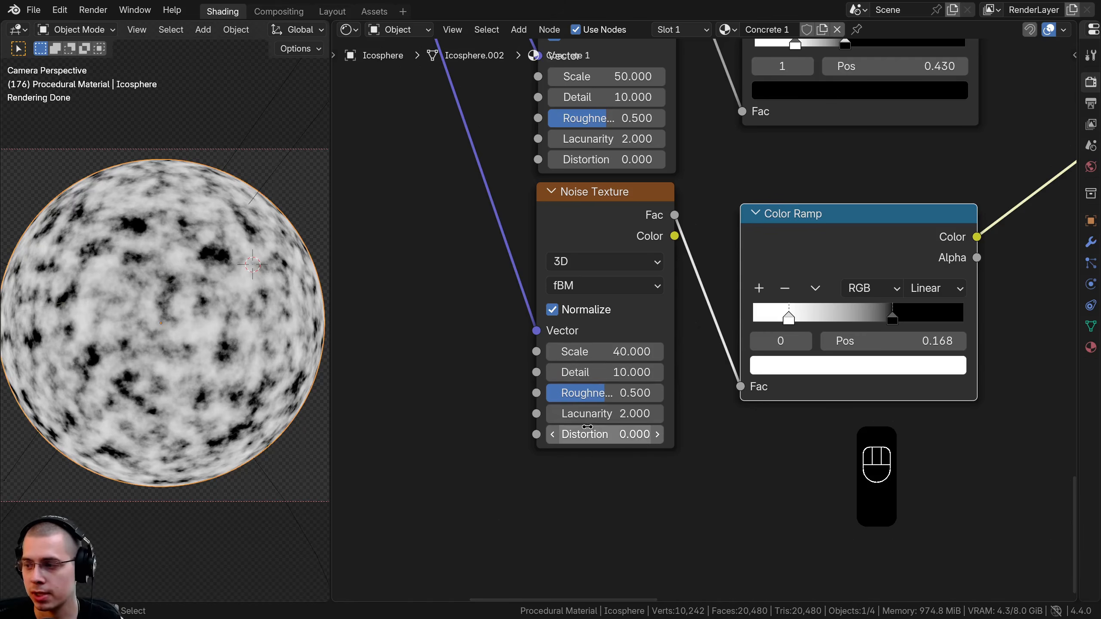
Connect the duplicated Color Ramp's Color output to the fourth Bump node's Height.
{"action": "scroll", "coordinate": [737, 347], "scroll_direction": "down", "scroll_amount": 8}
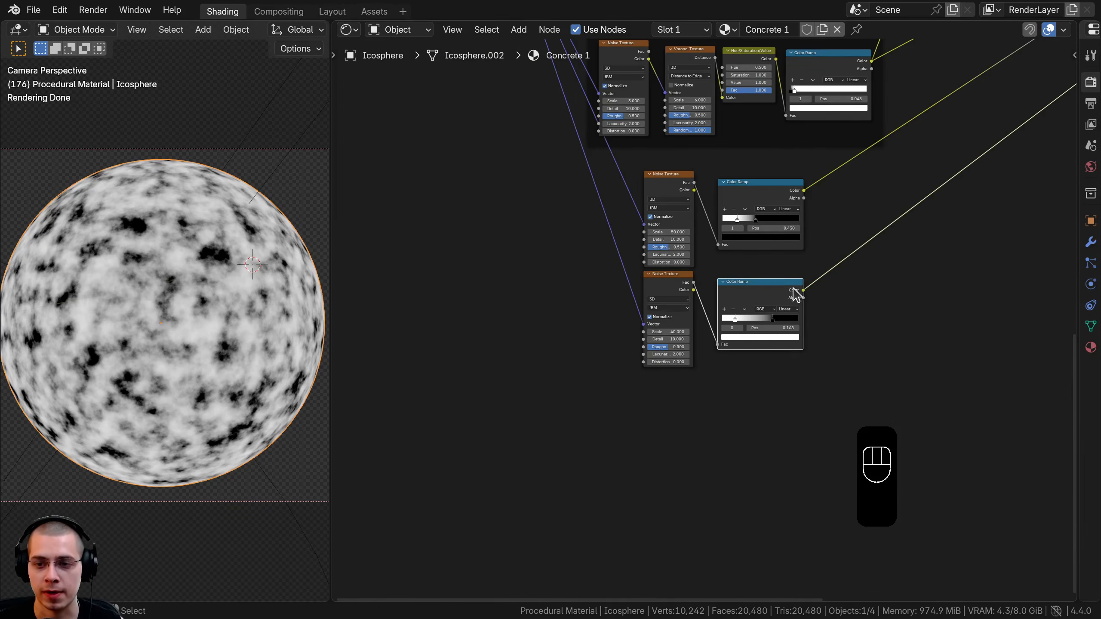
{"action": "scroll", "coordinate": [461, 463], "scroll_direction": "up", "scroll_amount": 2}
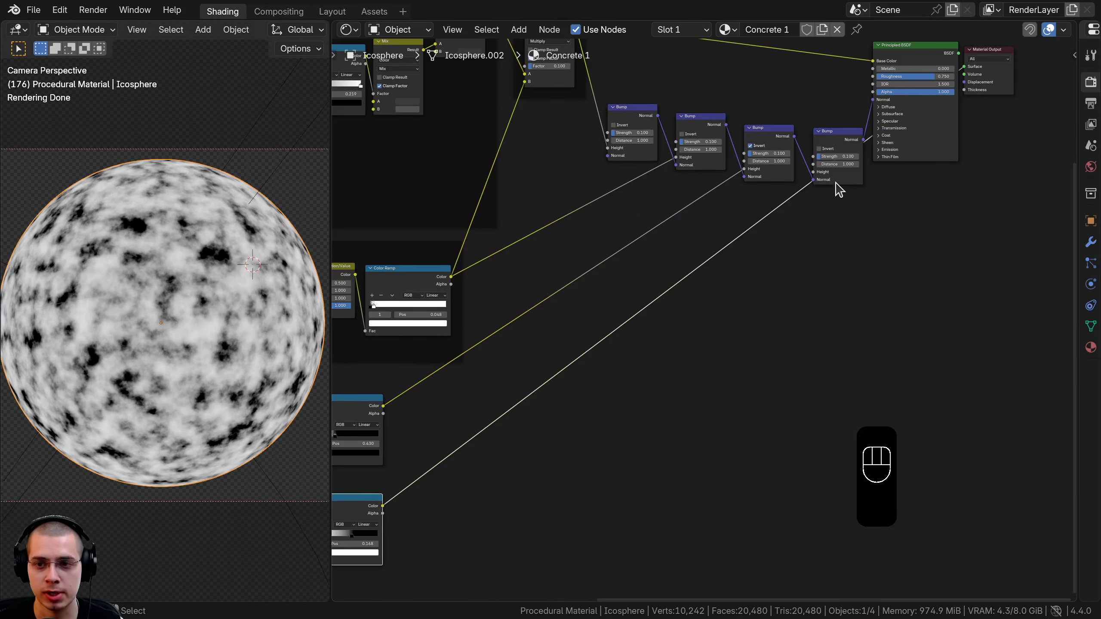
{"action": "left_click_drag", "start_coordinate": [383, 506], "coordinate": [811, 244]}
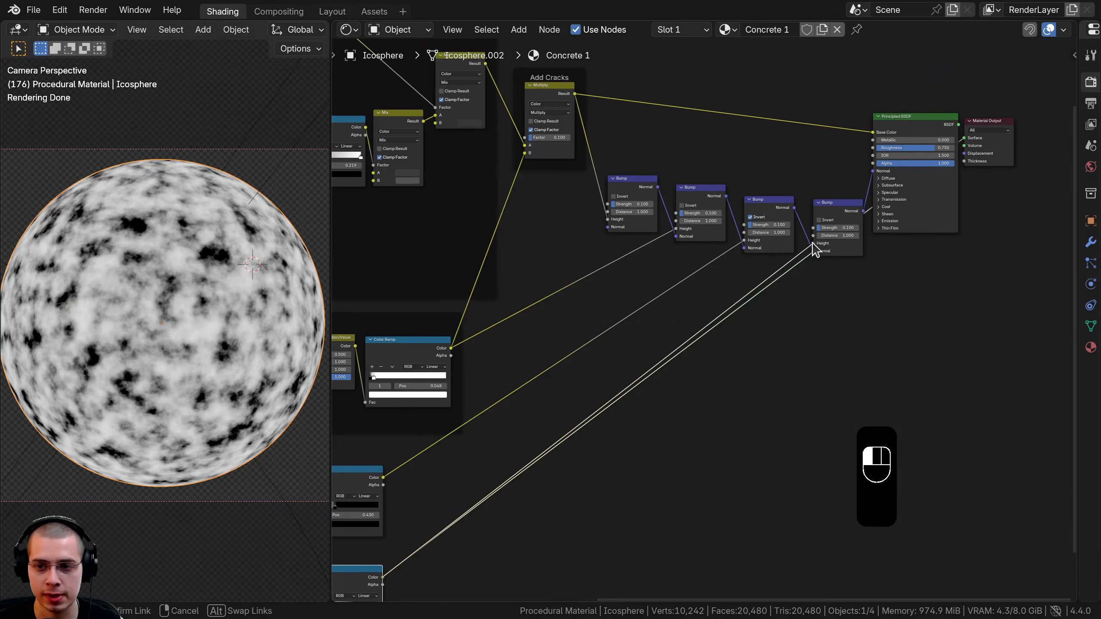
Reconnect the Principled BSDF to the Material Output and briefly test a higher Strength on the fourth Bump node.
{"action": "left_click", "coordinate": [934, 128], "text": "ctrl+shift"}
{"action": "scroll", "coordinate": [892, 190], "scroll_direction": "up", "scroll_amount": 4}
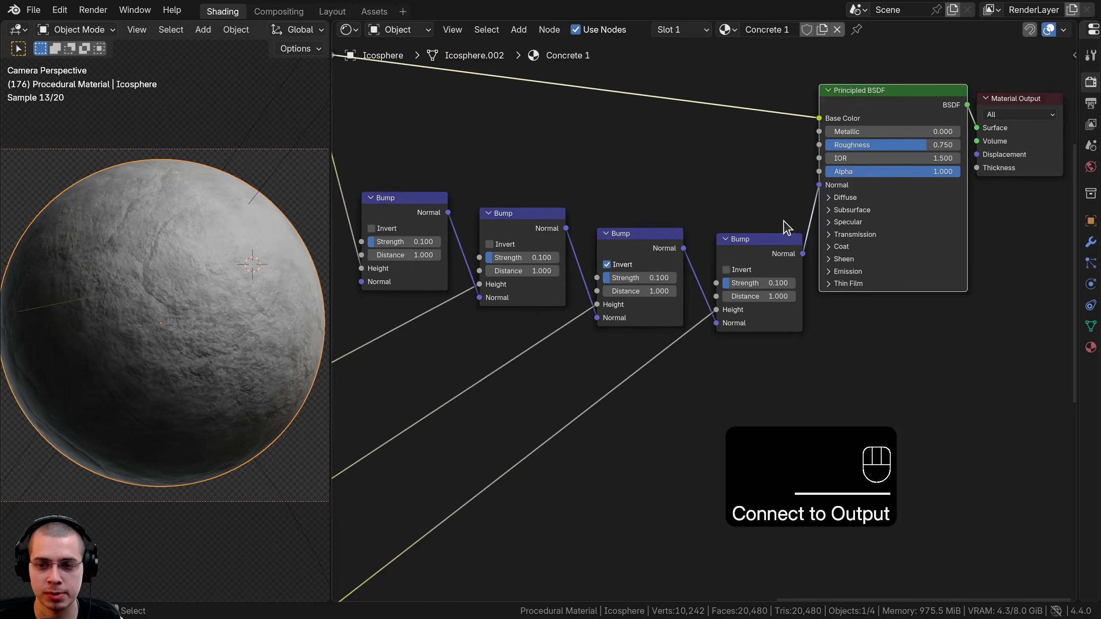
{"action": "mouse_move", "coordinate": [755, 273]}
{"action": "left_mouse_down"}
{"action": "mouse_move", "coordinate": [798, 273]}
{"action": "mouse_move", "coordinate": [752, 273]}
{"action": "left_mouse_up"}
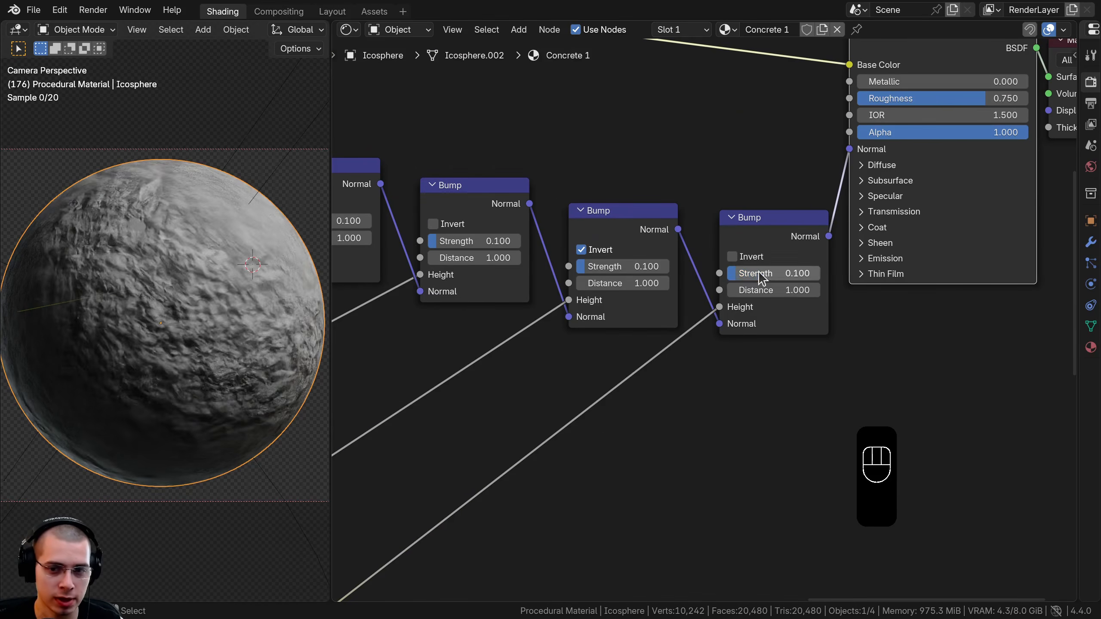
Enclose the four Bump nodes in one frame and arrange them closer together.
{"action": "scroll", "coordinate": [644, 359], "scroll_direction": "down", "scroll_amount": 5}
{"action": "left_click_drag", "start_coordinate": [554, 246], "coordinate": [782, 345]}
{"action": "scroll", "coordinate": [737, 284], "scroll_direction": "up", "scroll_amount": 2}
{"action": "key", "text": "ctrl+j"}
{"action": "key", "text": "a"}
{"action": "left_click_drag", "start_coordinate": [689, 192], "coordinate": [680, 215]}
{"action": "left_click_drag", "start_coordinate": [567, 217], "coordinate": [584, 223]}
{"action": "left_click_drag", "start_coordinate": [719, 241], "coordinate": [708, 236]}
{"action": "left_click_drag", "start_coordinate": [793, 245], "coordinate": [768, 242]}
Label the frame around the Bump nodes "Bump".
{"action": "left_click", "coordinate": [645, 212]}
{"action": "key", "text": "F2"}
{"action": "type", "text": "Bump"}
{"action": "key", "text": "Return"}
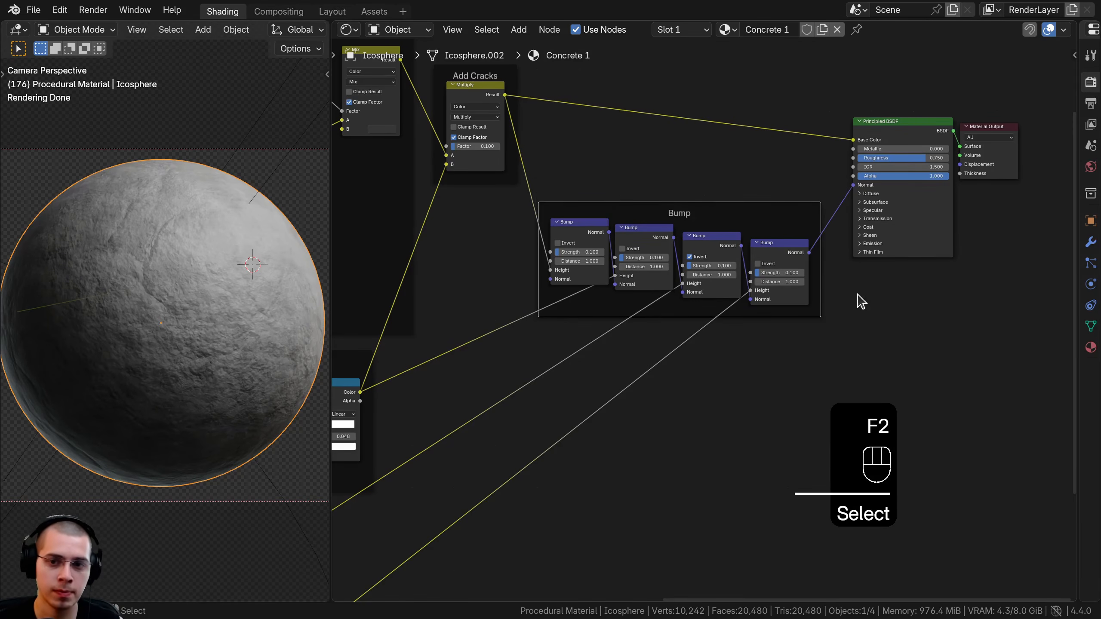
Enclose the two lowest Noise Texture and Color Ramp pairs in one frame.
{"action": "scroll", "coordinate": [861, 294], "scroll_direction": "down", "scroll_amount": 6}
{"action": "middle_click_drag", "start_coordinate": [541, 455], "coordinate": [836, 256]}
{"action": "scroll", "coordinate": [732, 328], "scroll_direction": "up", "scroll_amount": 8}
{"action": "key", "text": "a"}
{"action": "middle_click_drag", "start_coordinate": [733, 329], "coordinate": [671, 359]}
{"action": "left_click_drag", "start_coordinate": [926, 490], "coordinate": [503, 228]}
{"action": "middle_click_drag", "start_coordinate": [502, 229], "coordinate": [485, 244]}
{"action": "key", "text": "ctrl+j"}
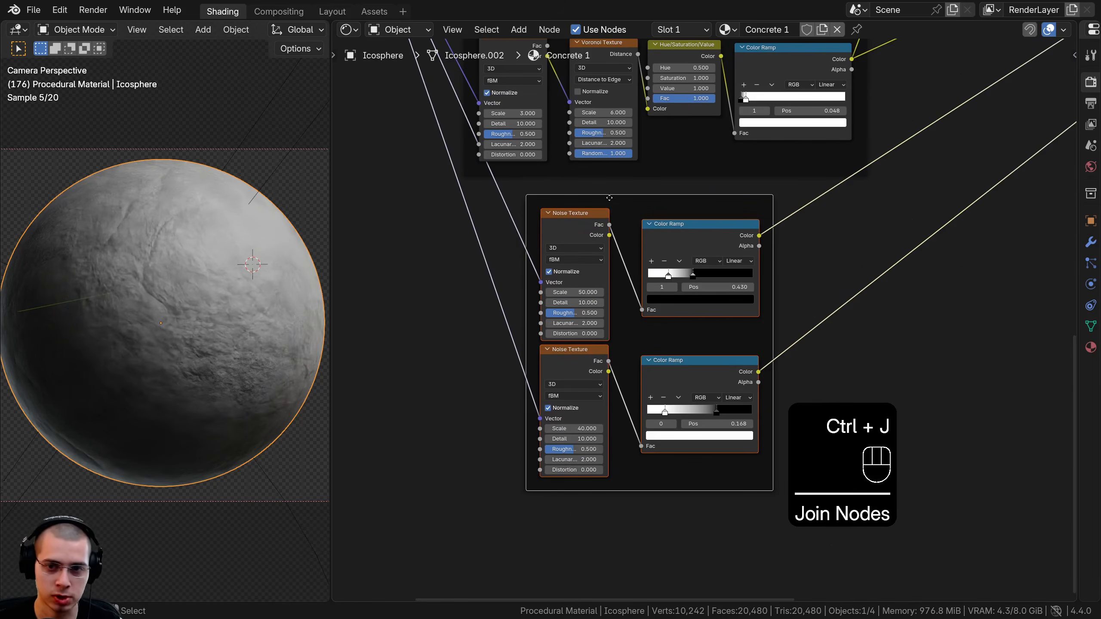
Shift the new frame slightly down and label it "Bump Textures".
{"action": "left_click_drag", "start_coordinate": [609, 198], "coordinate": [606, 207]}
{"action": "key", "text": "F2"}
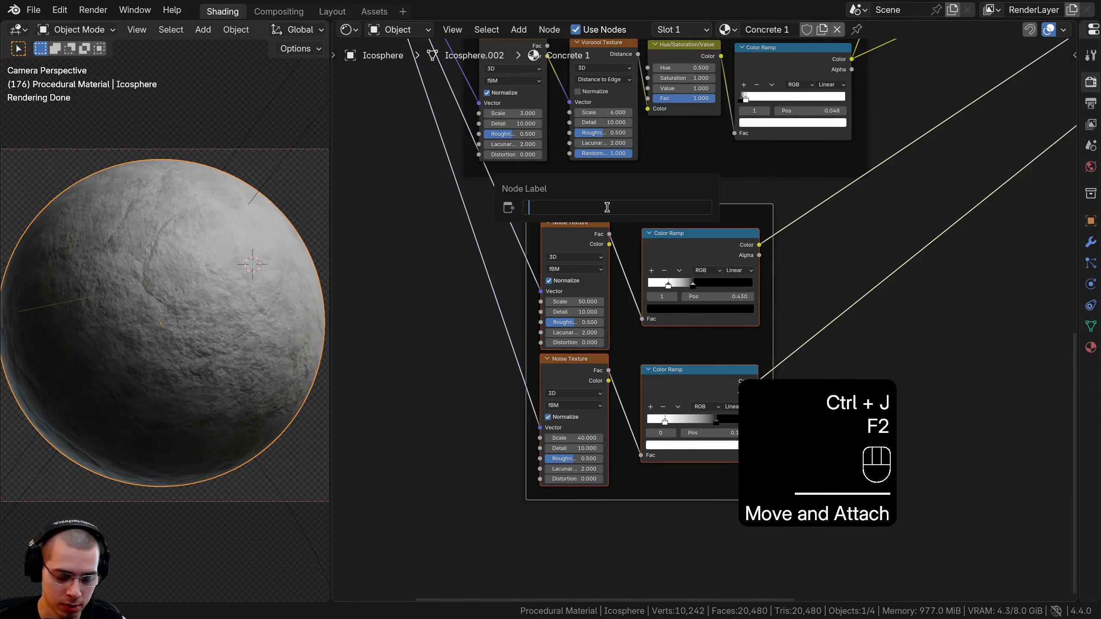
{"action": "type", "text": "Bump Textures"}
{"action": "key", "text": "Return"}
{"action": "key", "text": "a"}
Bring the whole node tree into view and save the tutorial.blend file.
{"action": "key", "text": "Home"}
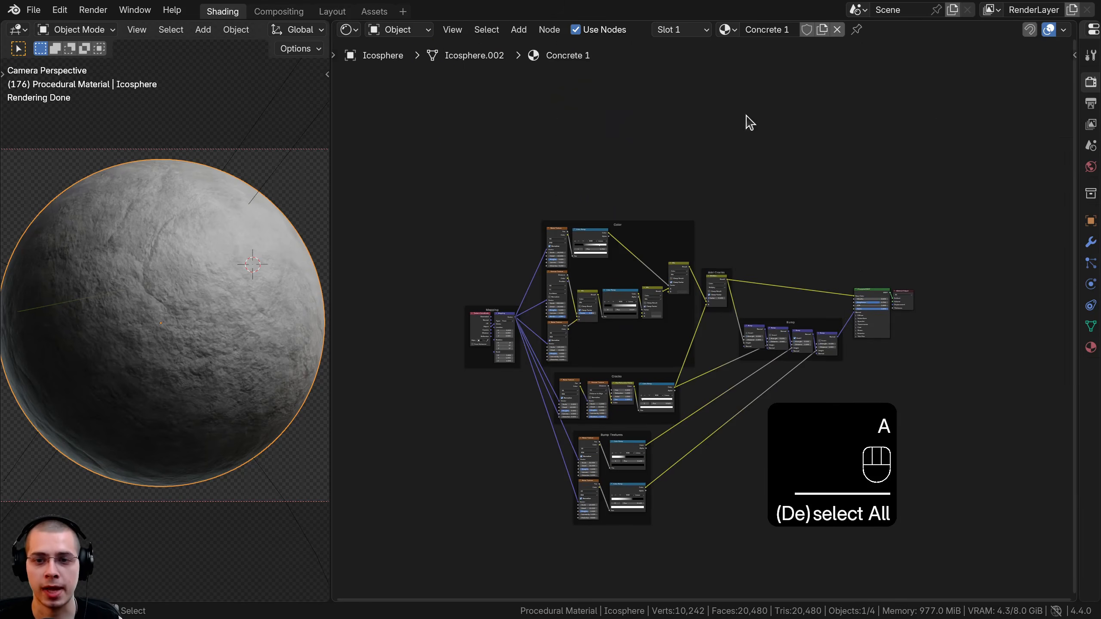
{"action": "scroll", "coordinate": [742, 253], "scroll_direction": "up", "scroll_amount": 2}
{"action": "middle_click_drag", "start_coordinate": [639, 340], "coordinate": [691, 305]}
{"action": "key", "text": "ctrl+s"}
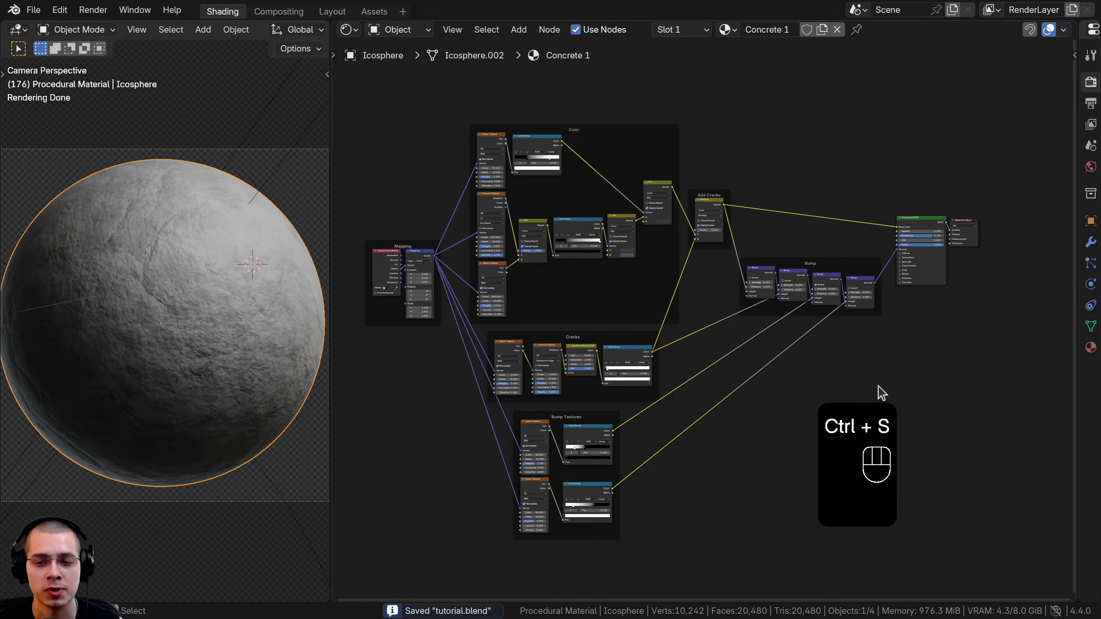
Group all nodes except the Material Output into a node group and return to the main material tree.
{"action": "scroll", "coordinate": [878, 386], "scroll_direction": "up", "scroll_amount": 1}
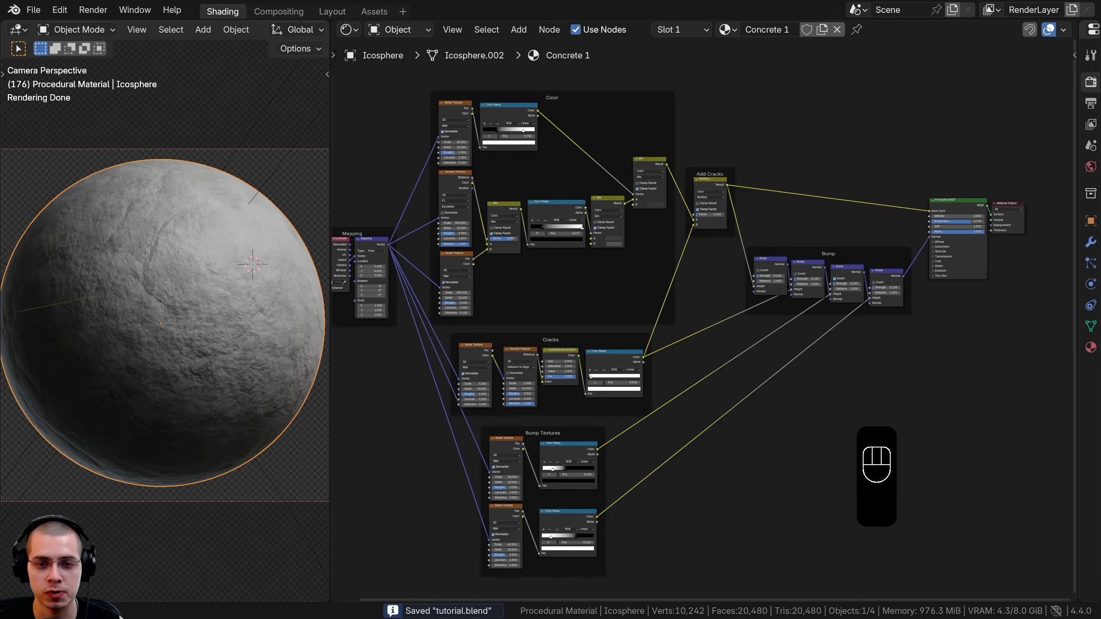
{"action": "scroll", "coordinate": [702, 329], "scroll_direction": "down", "scroll_amount": 3}
{"action": "left_click_drag", "start_coordinate": [446, 114], "coordinate": [895, 507]}
{"action": "middle_click_drag", "start_coordinate": [762, 332], "coordinate": [722, 349]}
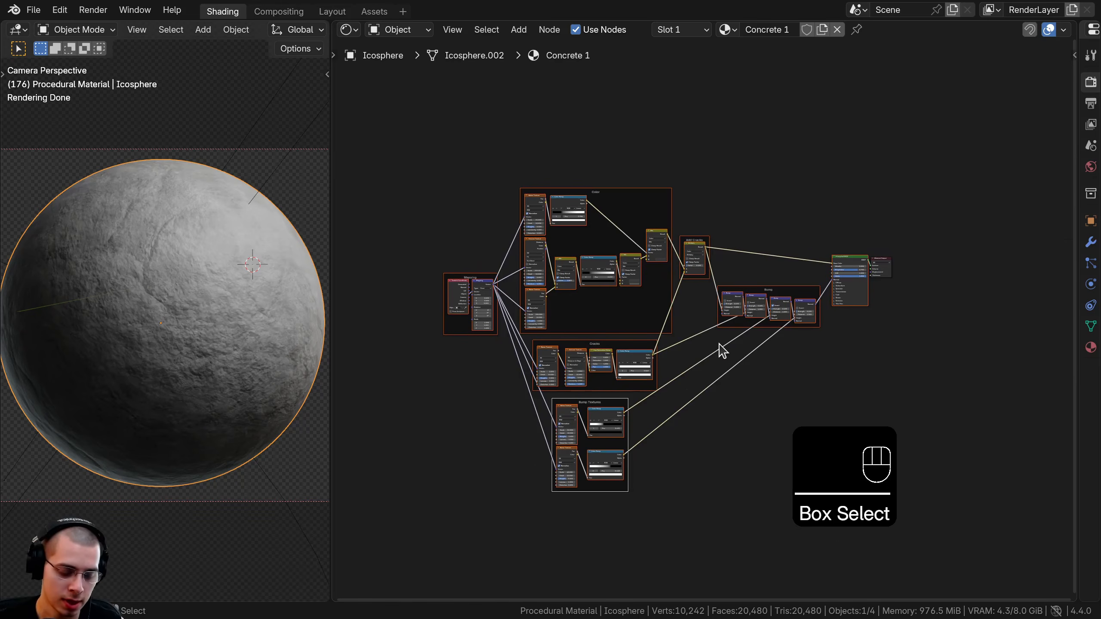
{"action": "key", "text": "ctrl+g"}
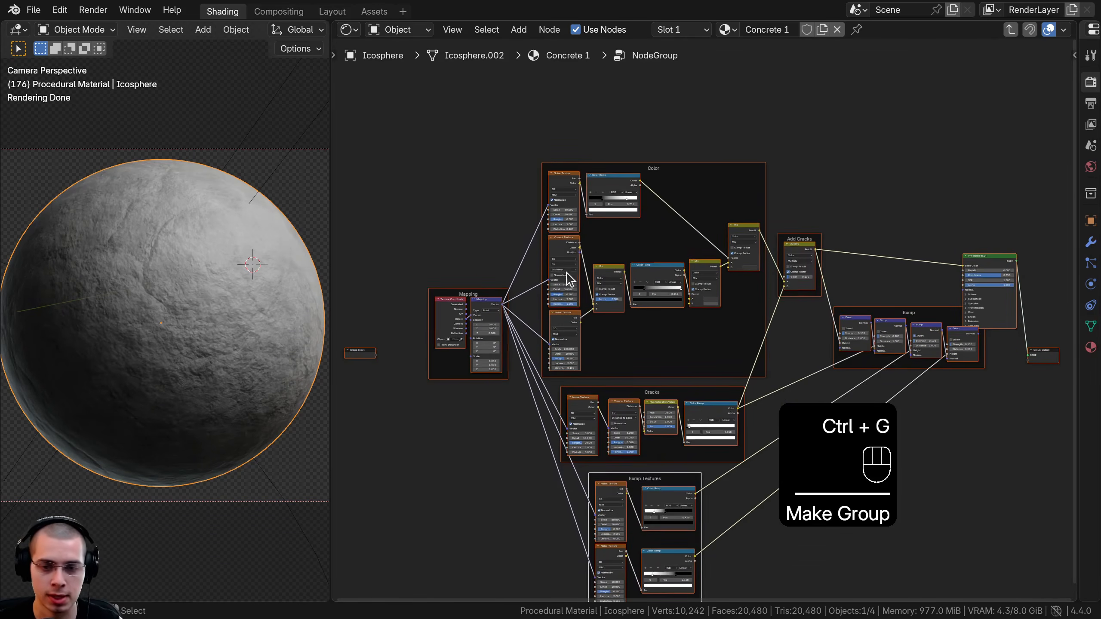
{"action": "key", "text": "Tab"}
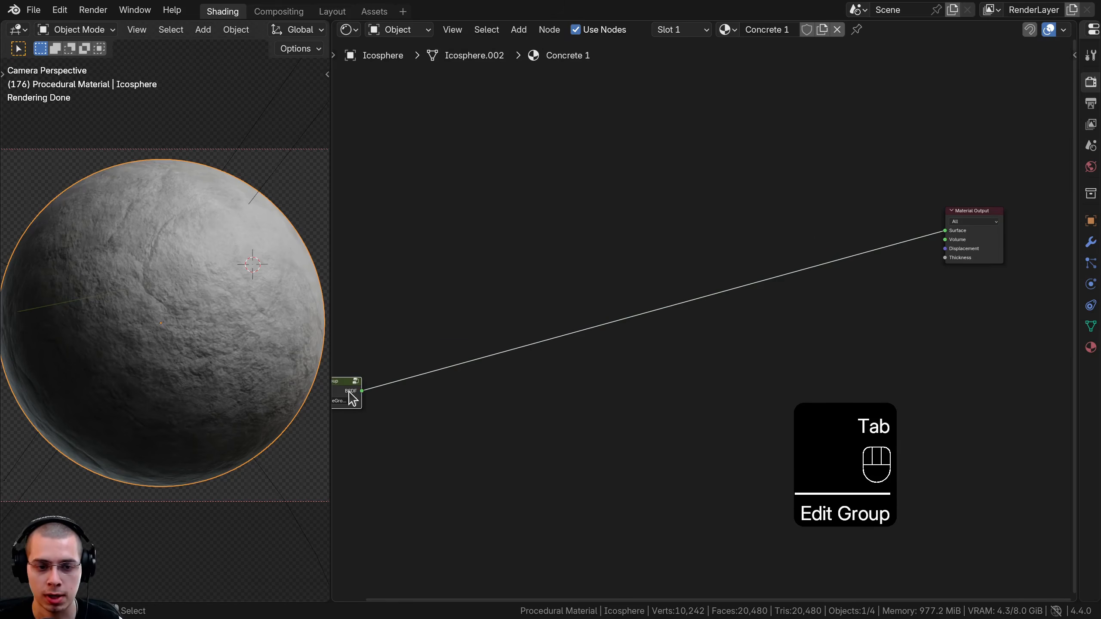
Move the node group beside the Material Output and widen it.
{"action": "key", "text": "g"}
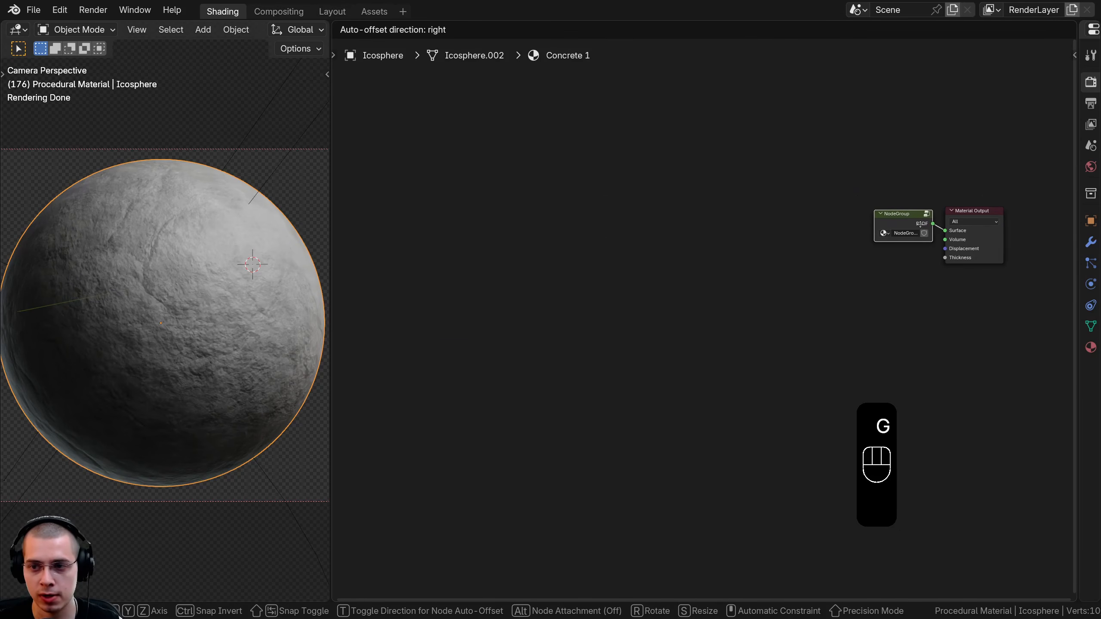
{"action": "left_click", "coordinate": [920, 224]}
{"action": "key", "text": "Home"}
{"action": "left_click_drag", "start_coordinate": [629, 274], "coordinate": [505, 272]}
{"action": "left_click_drag", "start_coordinate": [573, 261], "coordinate": [590, 256]}
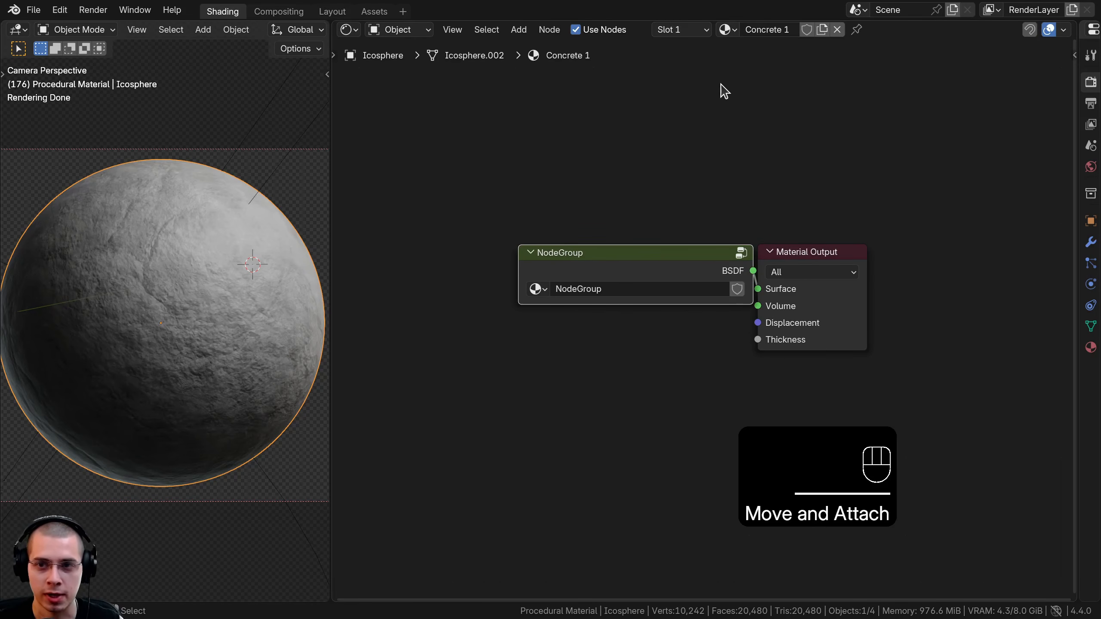
Rename the node group as Concrete 1 and open the group for editing.
{"action": "type", "text": "Concrete 1"}
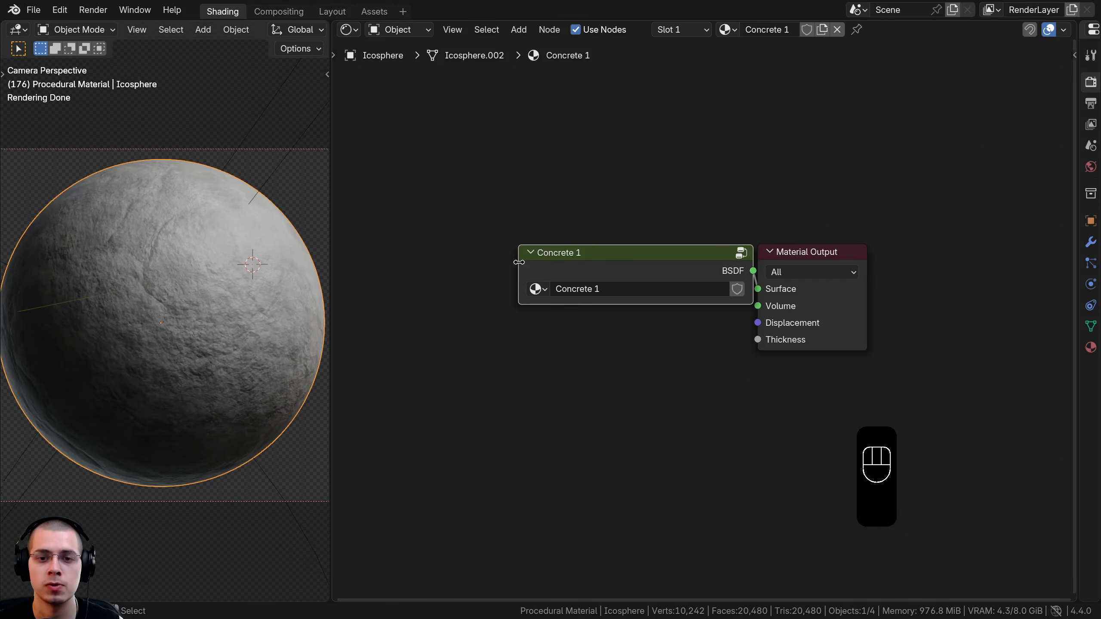
{"action": "left_click_drag", "start_coordinate": [535, 265], "coordinate": [587, 258]}
{"action": "key", "text": "Tab"}
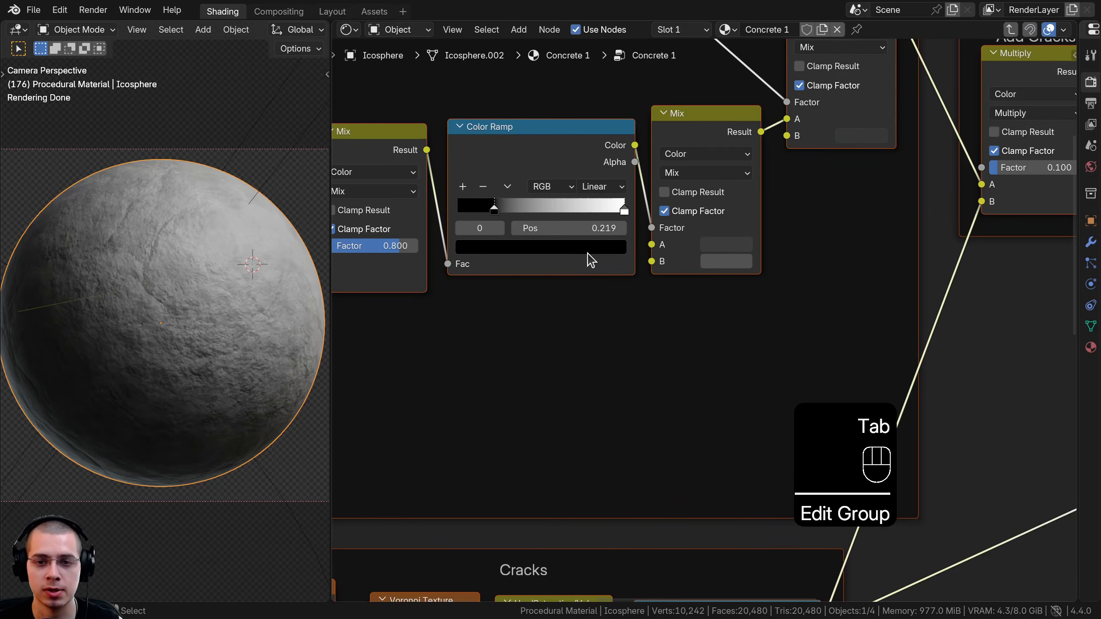
Rename the group's BSDF output socket as Shader and return to the main material tree.
{"action": "scroll", "coordinate": [588, 261], "scroll_direction": "down", "scroll_amount": 2}
{"action": "key", "text": "n"}
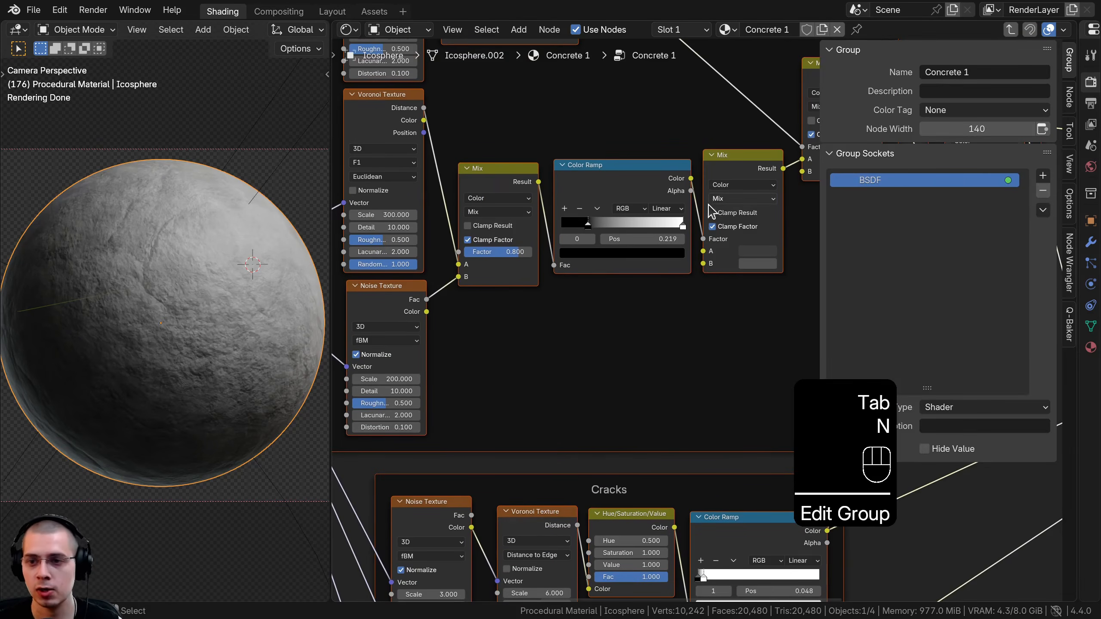
{"action": "middle_click_drag", "start_coordinate": [717, 202], "coordinate": [714, 244]}
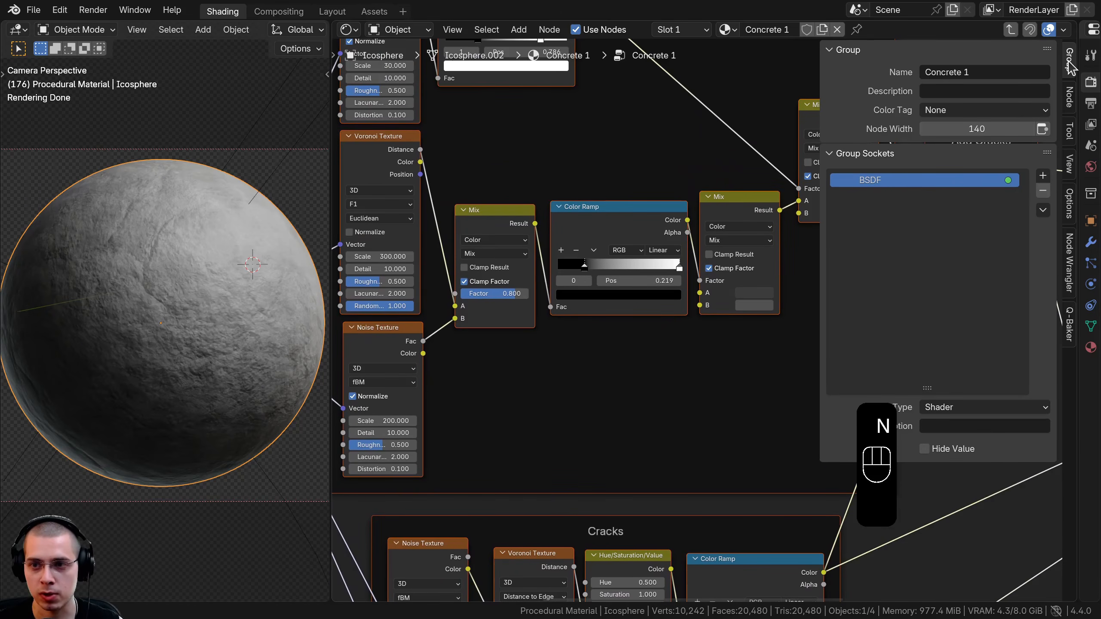
{"action": "double_click", "coordinate": [872, 182]}
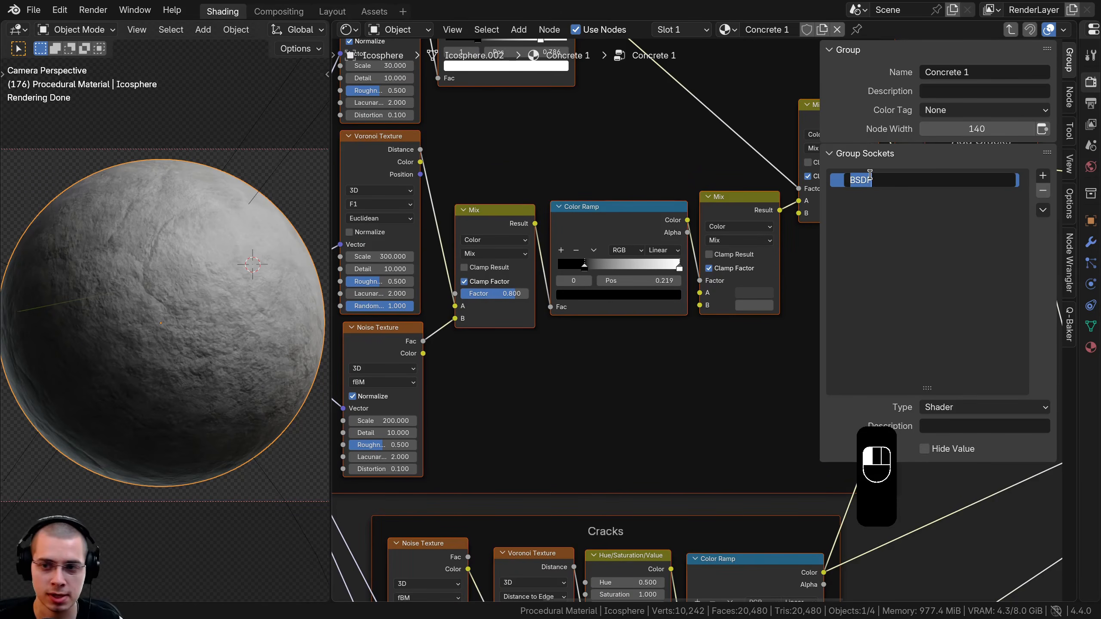
{"action": "type", "text": "Shader"}
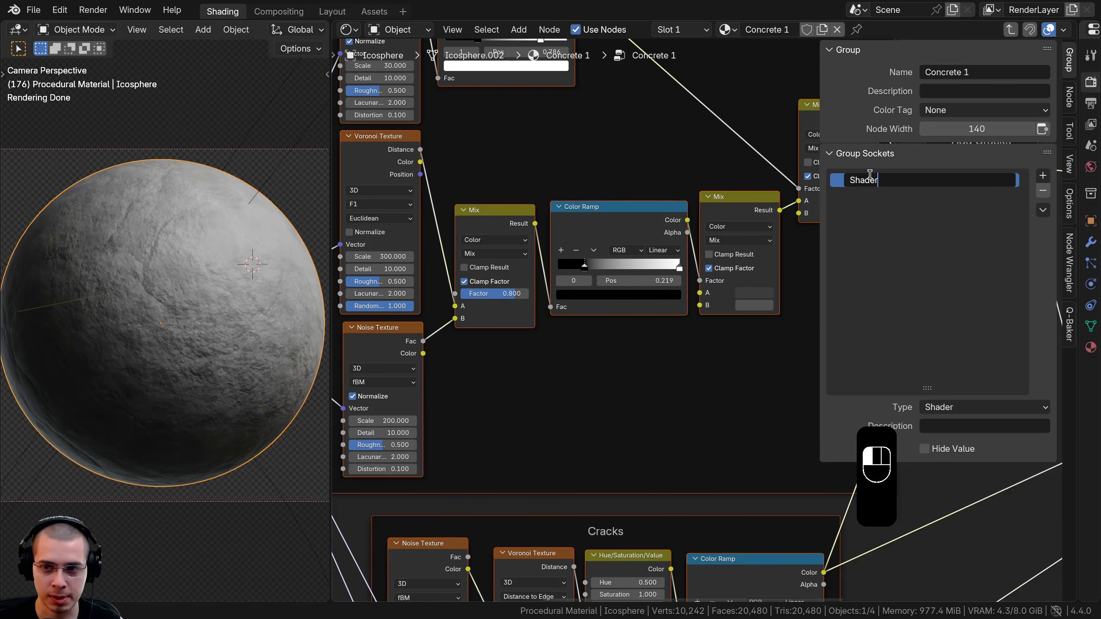
{"action": "left_click", "coordinate": [869, 175]}
{"action": "key", "text": "Tab"}
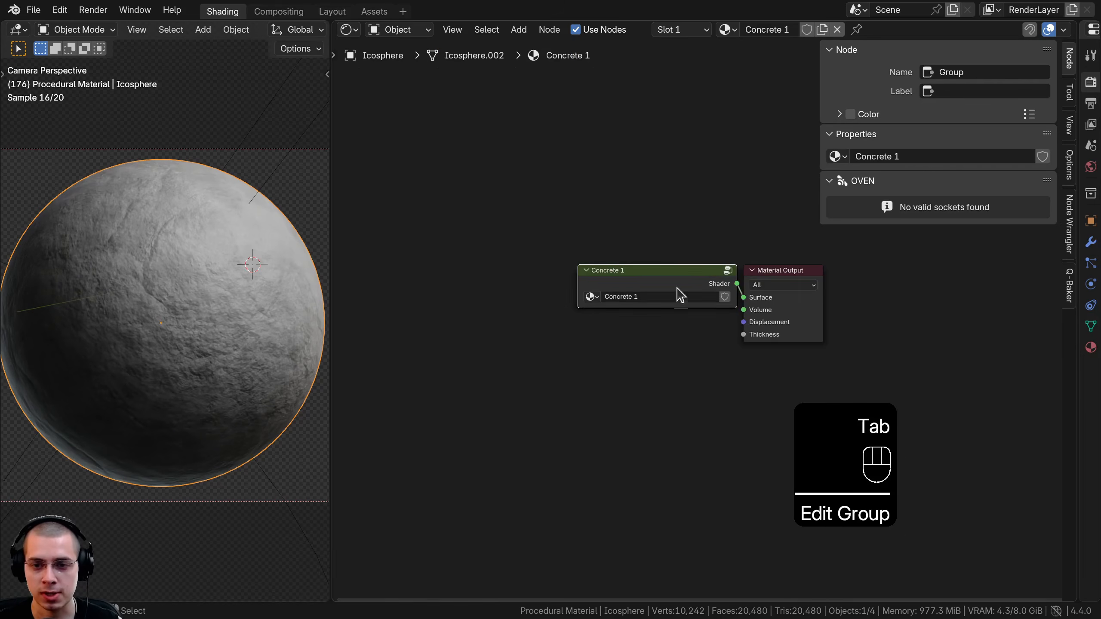
Reopen the Concrete 1 group, narrow the sidebar and move the Group Input node closer to the Mapping frame.
{"action": "key", "text": "Tab"}
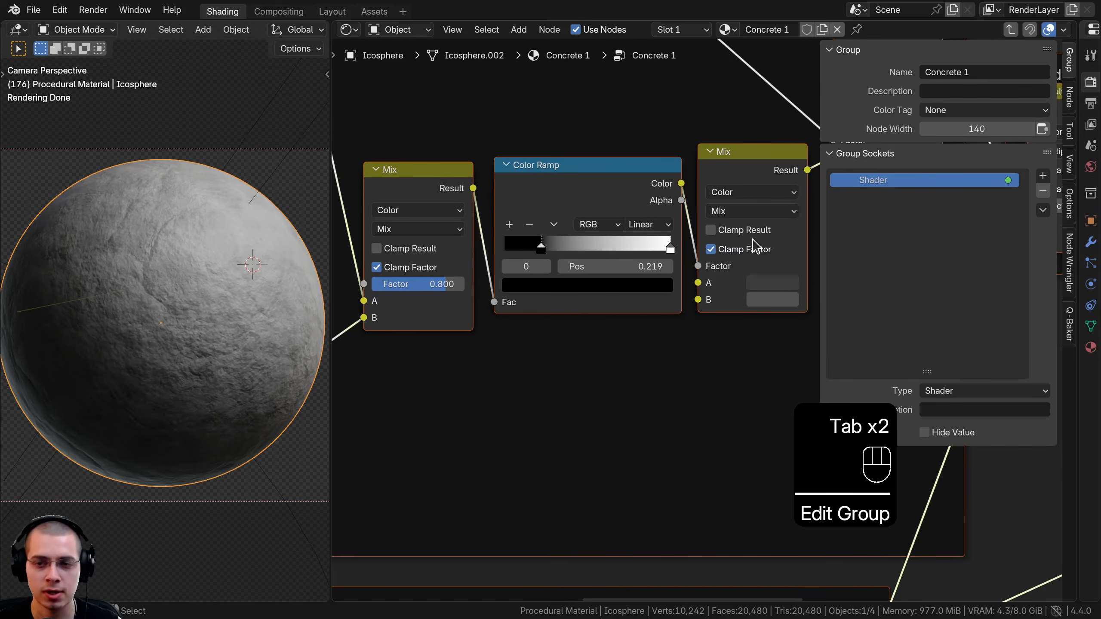
{"action": "left_click_drag", "start_coordinate": [819, 203], "coordinate": [856, 207]}
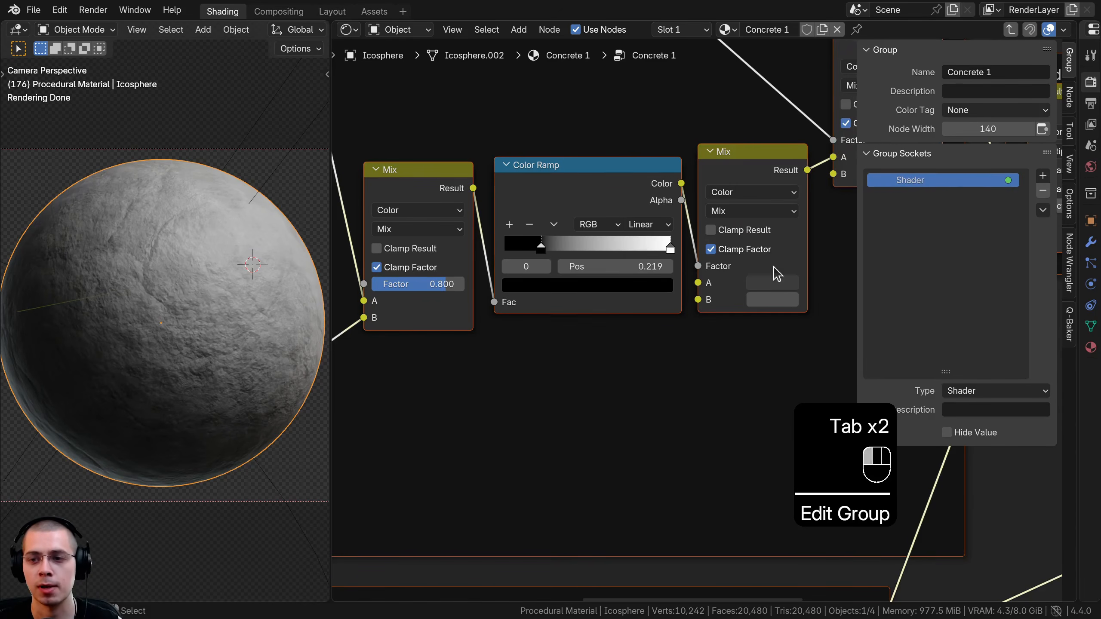
{"action": "scroll", "coordinate": [710, 308], "scroll_direction": "down", "scroll_amount": 10}
{"action": "left_click", "coordinate": [561, 331]}
{"action": "middle_click_drag", "start_coordinate": [505, 345], "coordinate": [795, 318]}
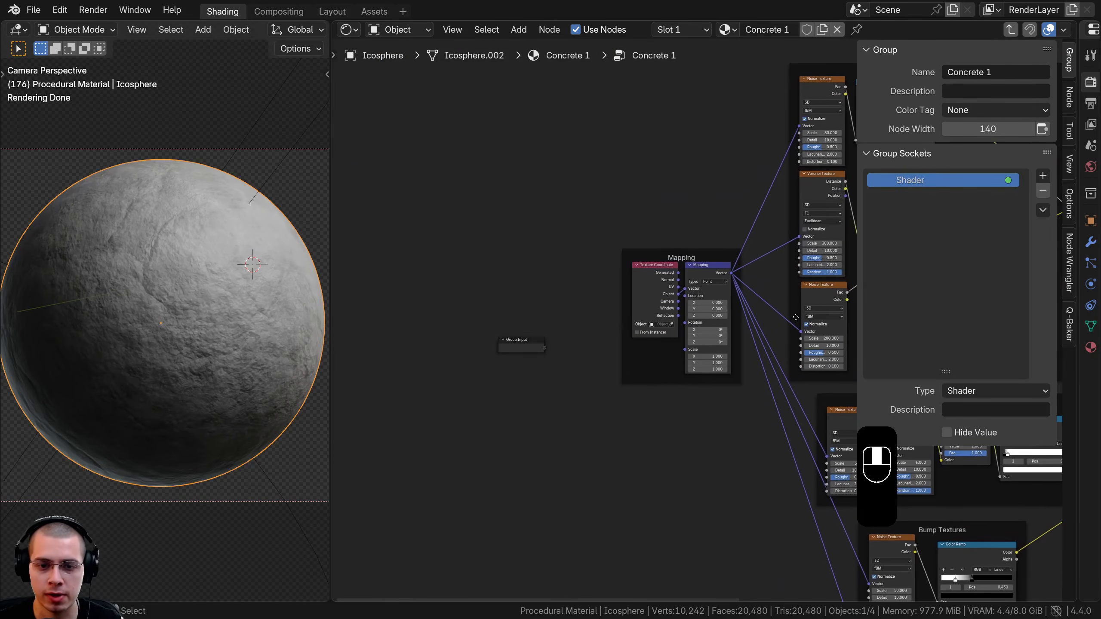
{"action": "left_click", "coordinate": [520, 350]}
{"action": "scroll", "coordinate": [531, 358], "scroll_direction": "up", "scroll_amount": 3}
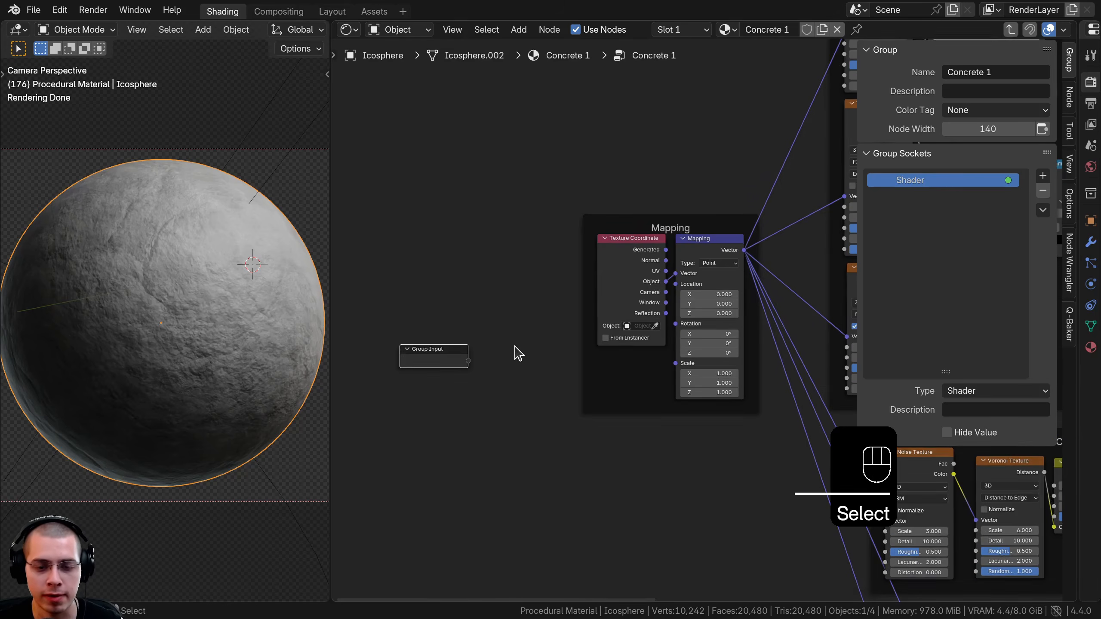
{"action": "scroll", "coordinate": [515, 353], "scroll_direction": "up", "scroll_amount": 1}
{"action": "key", "text": "g"}
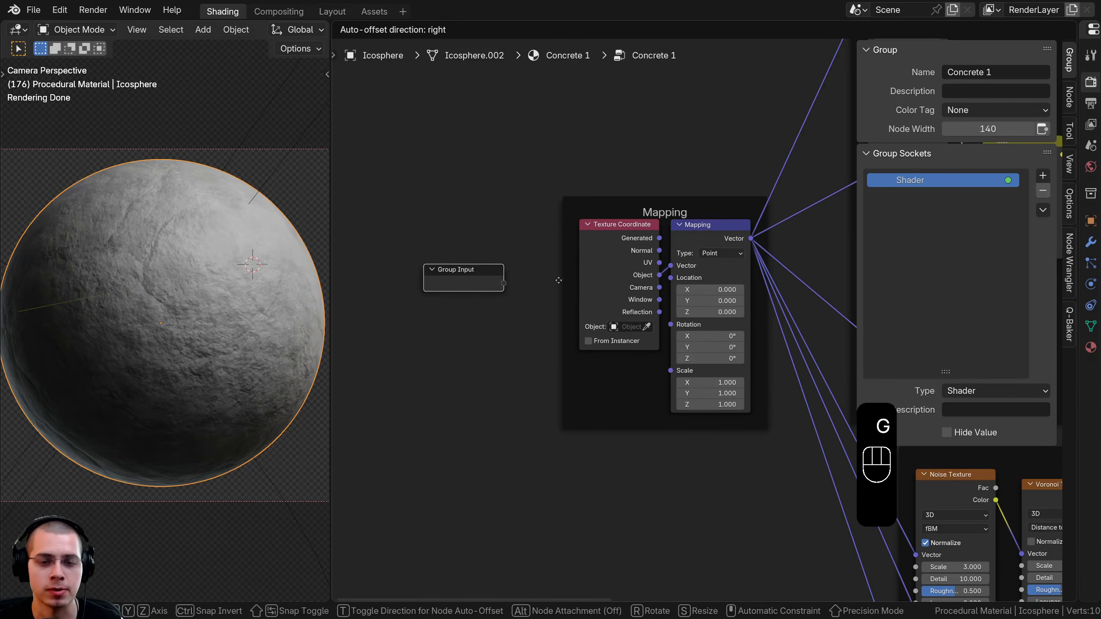
{"action": "left_click", "coordinate": [663, 238]}
Expose the Mapping node's Scale as a new input on the Group Input node.
{"action": "scroll", "coordinate": [710, 321], "scroll_direction": "down", "scroll_amount": 5}
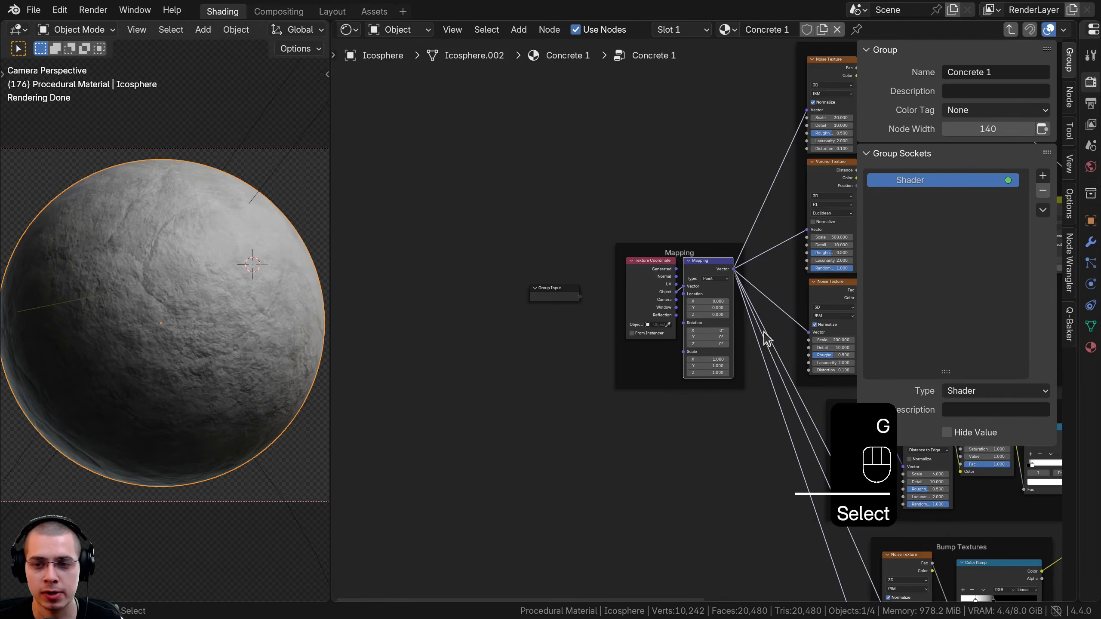
{"action": "scroll", "coordinate": [737, 330], "scroll_direction": "up", "scroll_amount": 5}
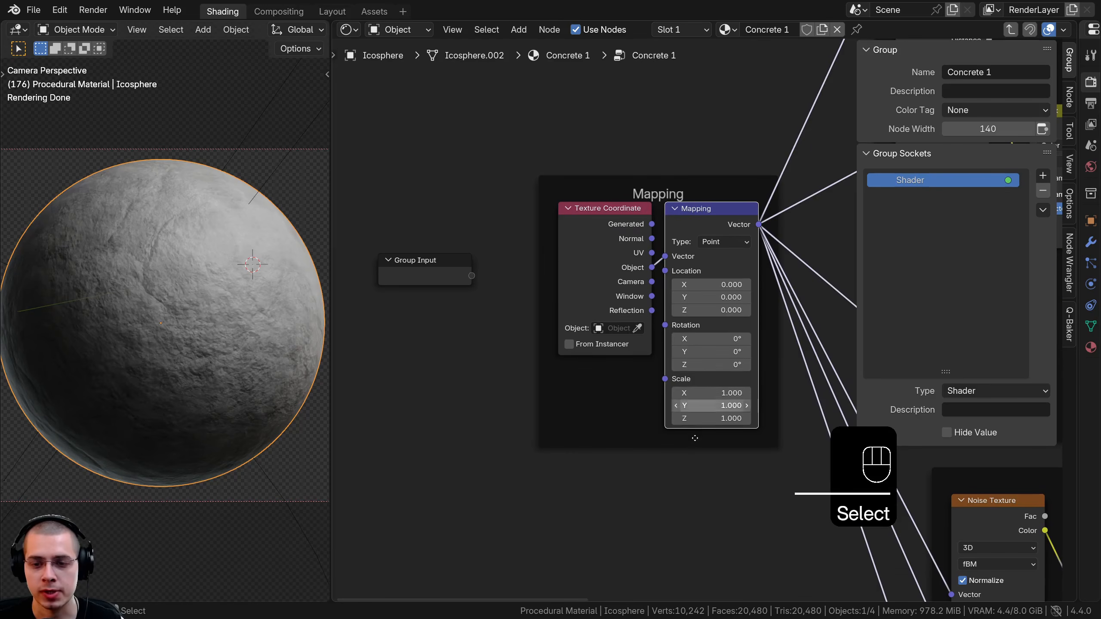
{"action": "scroll", "coordinate": [706, 403], "scroll_direction": "up", "scroll_amount": 1}
{"action": "middle_click_drag", "start_coordinate": [714, 390], "coordinate": [733, 387]}
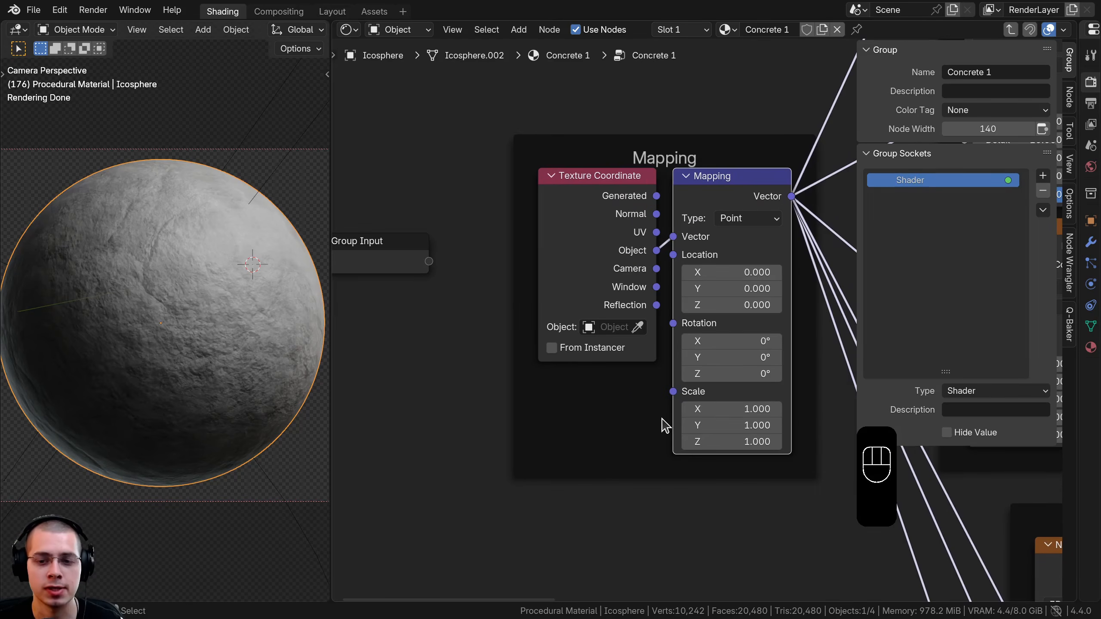
{"action": "left_click_drag", "start_coordinate": [673, 391], "coordinate": [429, 261]}
Change the group's Scale input to the Float type with a default of 1.
{"action": "left_click", "coordinate": [928, 199]}
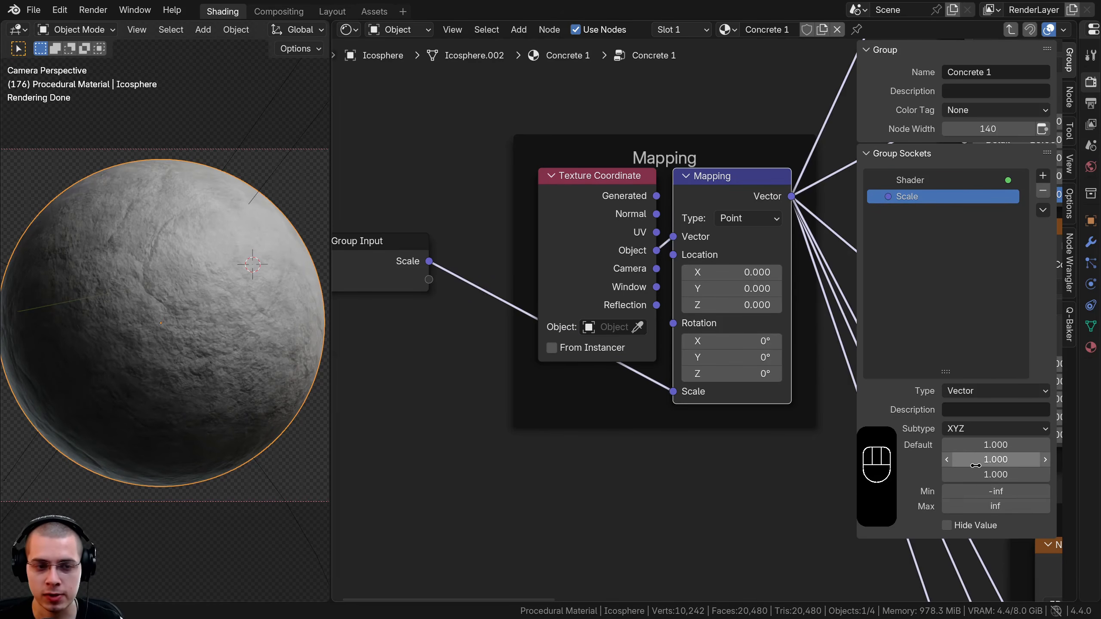
{"action": "left_click", "coordinate": [955, 392]}
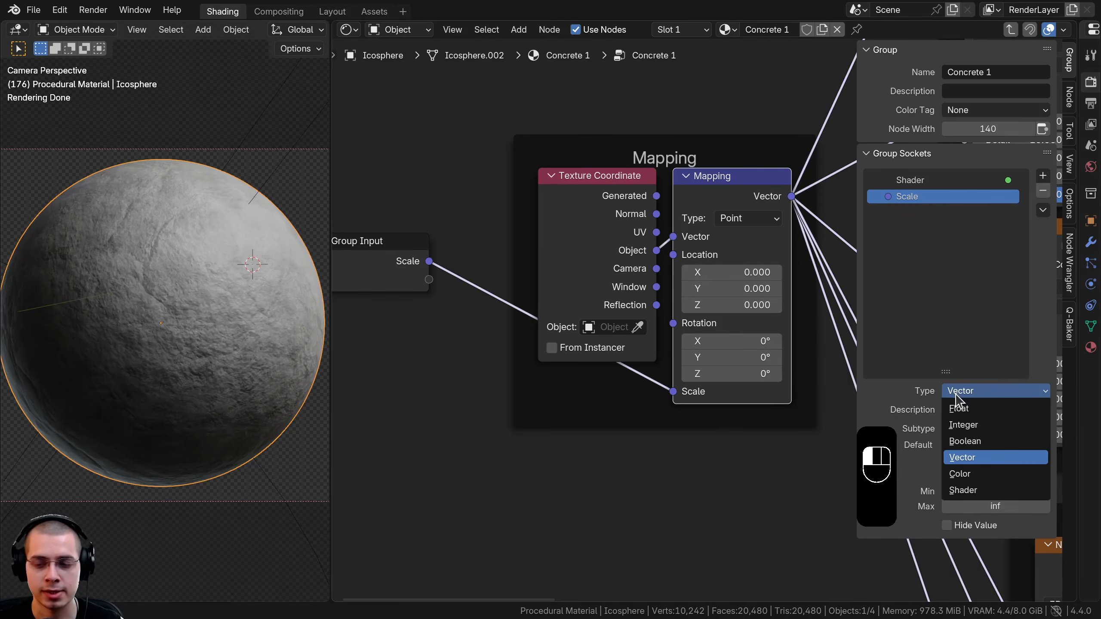
{"action": "left_click", "coordinate": [959, 411]}
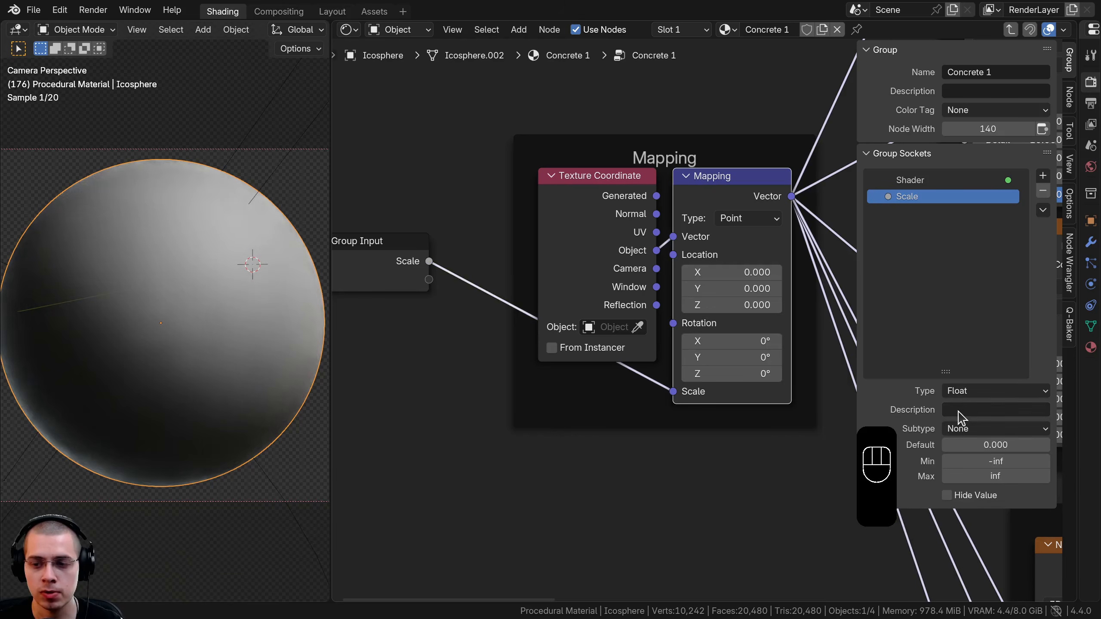
{"action": "left_click", "coordinate": [988, 444]}
{"action": "type", "text": "1"}
{"action": "key", "text": "Return"}
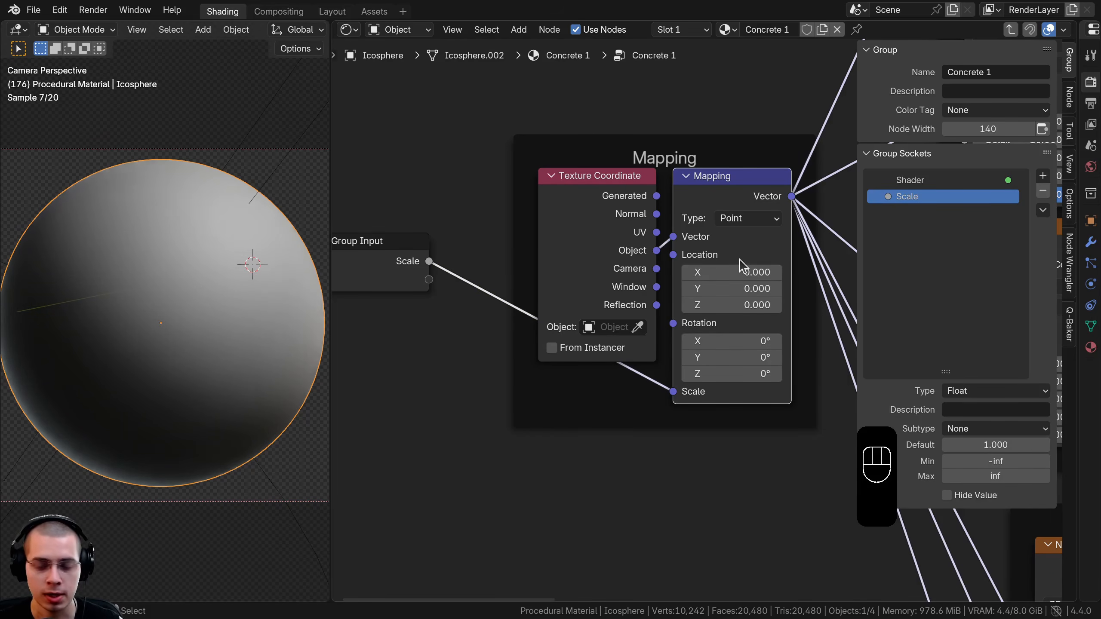
Return to the main material tree, set the Concrete 1 node's Scale to 1 and preview other scale values.
{"action": "key", "text": "Tab"}
{"action": "left_click", "coordinate": [638, 305]}
{"action": "type", "text": "1"}
{"action": "key", "text": "Return"}
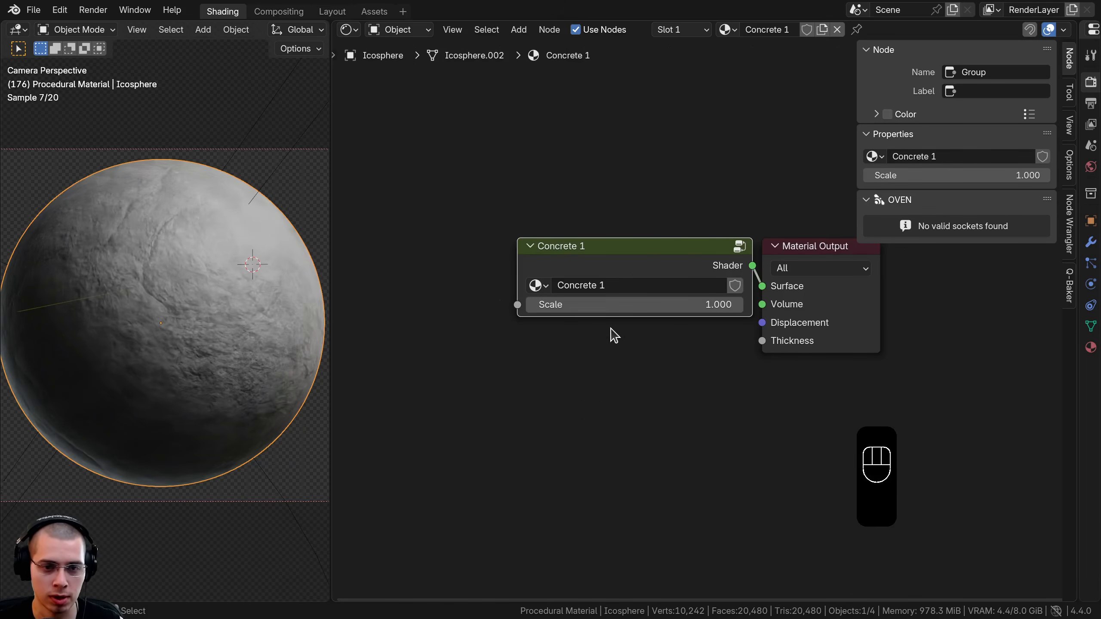
{"action": "left_click_drag", "start_coordinate": [628, 305], "coordinate": [823, 305]}
{"action": "right_click", "coordinate": [629, 305]}
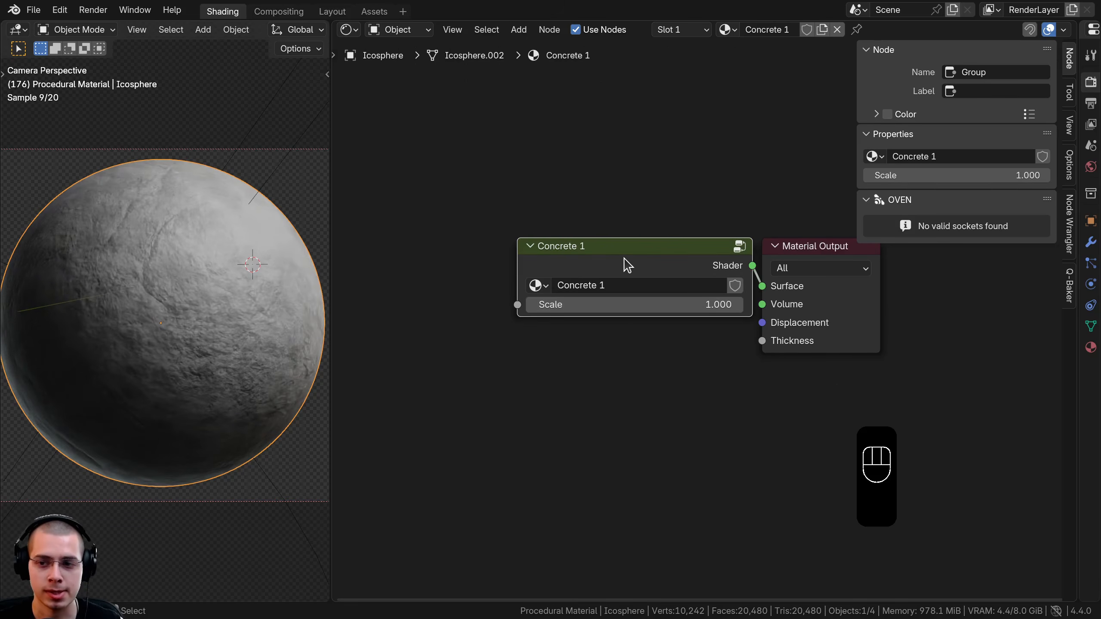
Reopen the group and move the Group Input node above the Mapping frame, beside the Color frame's textures.
{"action": "key", "text": "Tab"}
{"action": "scroll", "coordinate": [563, 314], "scroll_direction": "down", "scroll_amount": 3}
{"action": "key", "text": "g"}
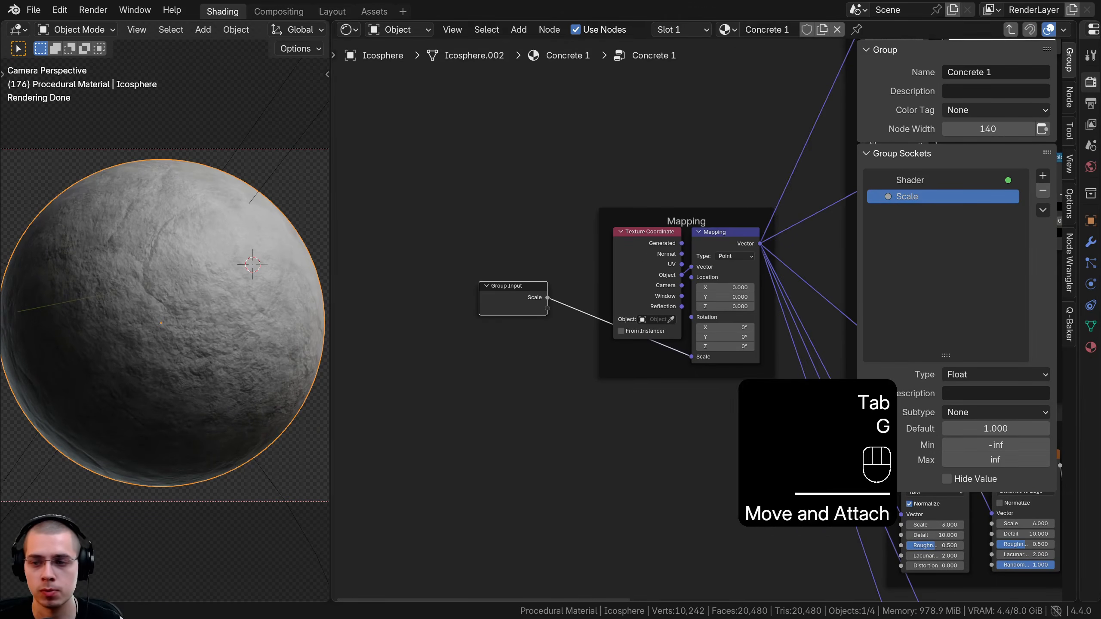
{"action": "scroll", "coordinate": [522, 384], "scroll_direction": "down", "scroll_amount": 5}
{"action": "middle_click_drag", "start_coordinate": [522, 384], "coordinate": [527, 427]}
{"action": "left_click", "coordinate": [519, 379]}
{"action": "middle_click_drag", "start_coordinate": [583, 340], "coordinate": [561, 366]}
{"action": "scroll", "coordinate": [561, 366], "scroll_direction": "up", "scroll_amount": 4}
{"action": "middle_click_drag", "start_coordinate": [561, 366], "coordinate": [485, 416]}
{"action": "key", "text": "g"}
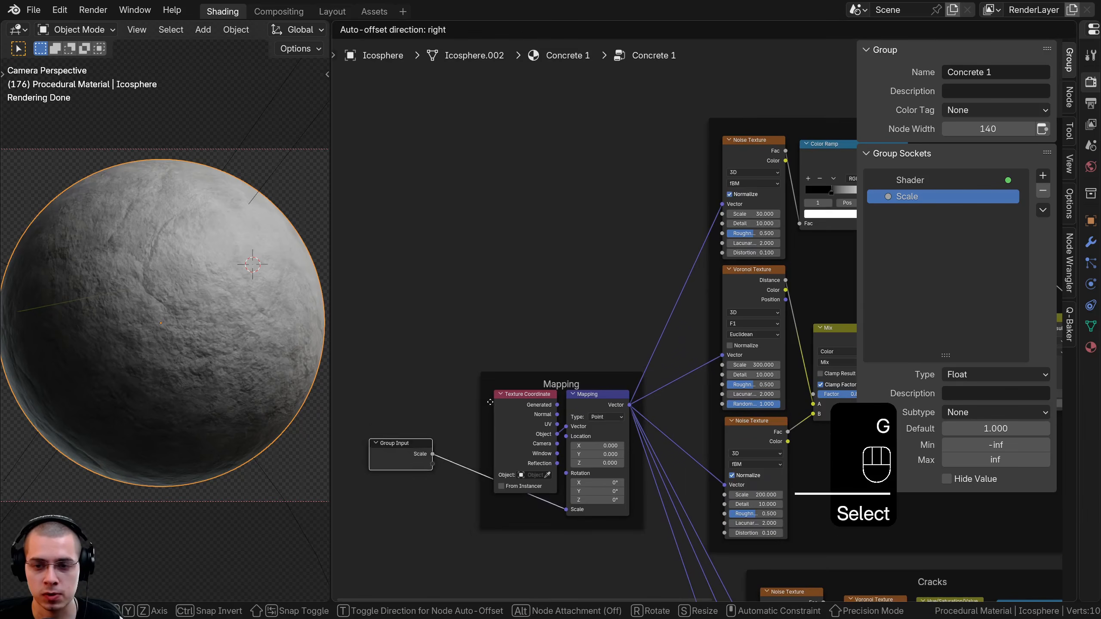
{"action": "left_click", "coordinate": [691, 257]}
{"action": "scroll", "coordinate": [690, 258], "scroll_direction": "up", "scroll_amount": 4}
{"action": "middle_click_drag", "start_coordinate": [691, 258], "coordinate": [616, 187]}
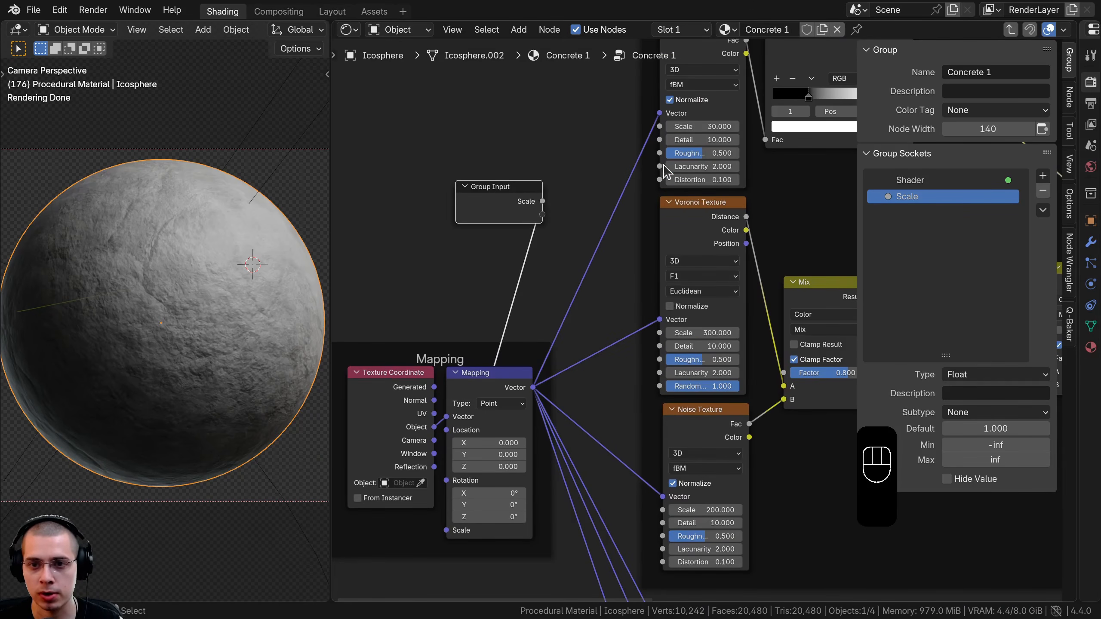
Expose Detail as a group input linked to both Noise Textures and the Voronoi Texture in the Color frame.
{"action": "left_click_drag", "start_coordinate": [659, 139], "coordinate": [542, 215]}
{"action": "left_click_drag", "start_coordinate": [659, 347], "coordinate": [542, 215]}
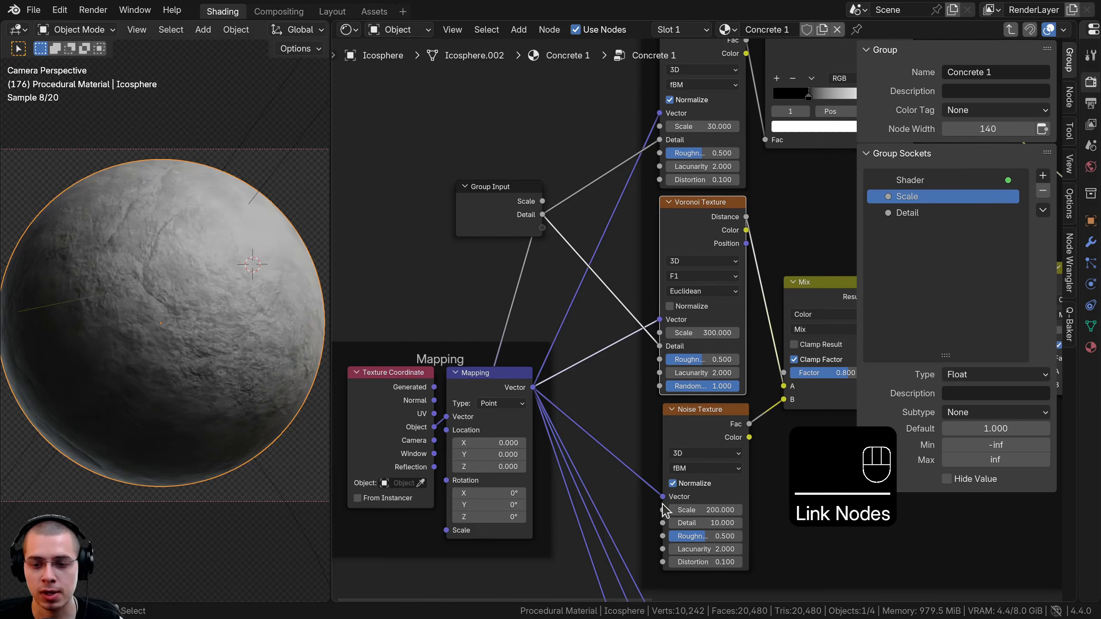
{"action": "left_click_drag", "start_coordinate": [662, 523], "coordinate": [542, 214]}
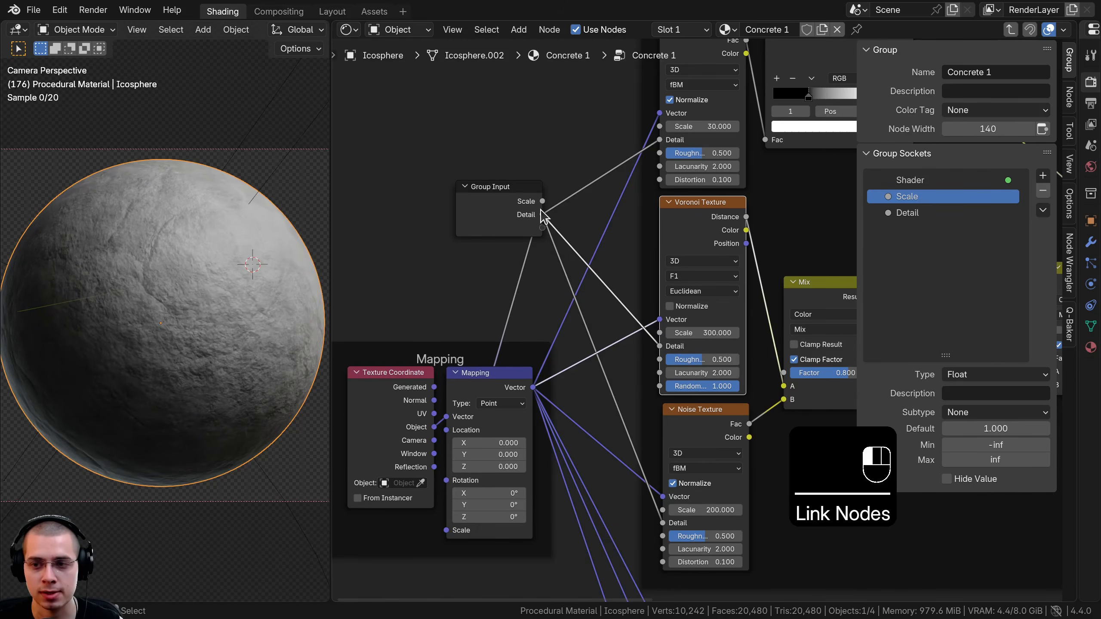
{"action": "key", "text": "ctrl+z"}
{"action": "key", "text": "ctrl+z"}
{"action": "key", "text": "ctrl+z"}
{"action": "key", "text": "ctrl+z"}
{"action": "key", "text": "ctrl+z"}
{"action": "key", "text": "ctrl+z"}
{"action": "key", "text": "ctrl+z"}
{"action": "key", "text": "ctrl+z"}
{"action": "key", "text": "ctrl+z"}
Move the Group Input node beside the Bump Textures frame and link its Detail socket to both Noise Textures there.
{"action": "scroll", "coordinate": [504, 295], "scroll_direction": "down", "scroll_amount": 4}
{"action": "key", "text": "g"}
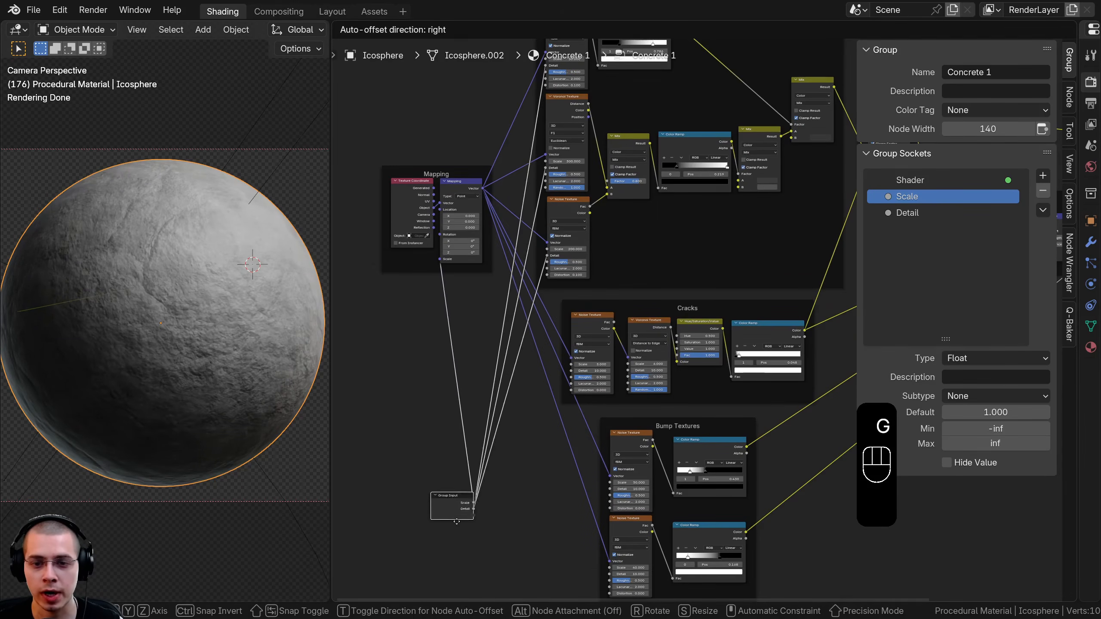
{"action": "key", "text": "g"}
{"action": "scroll", "coordinate": [504, 294], "scroll_direction": "up", "scroll_amount": 3}
{"action": "left_click", "coordinate": [640, 221]}
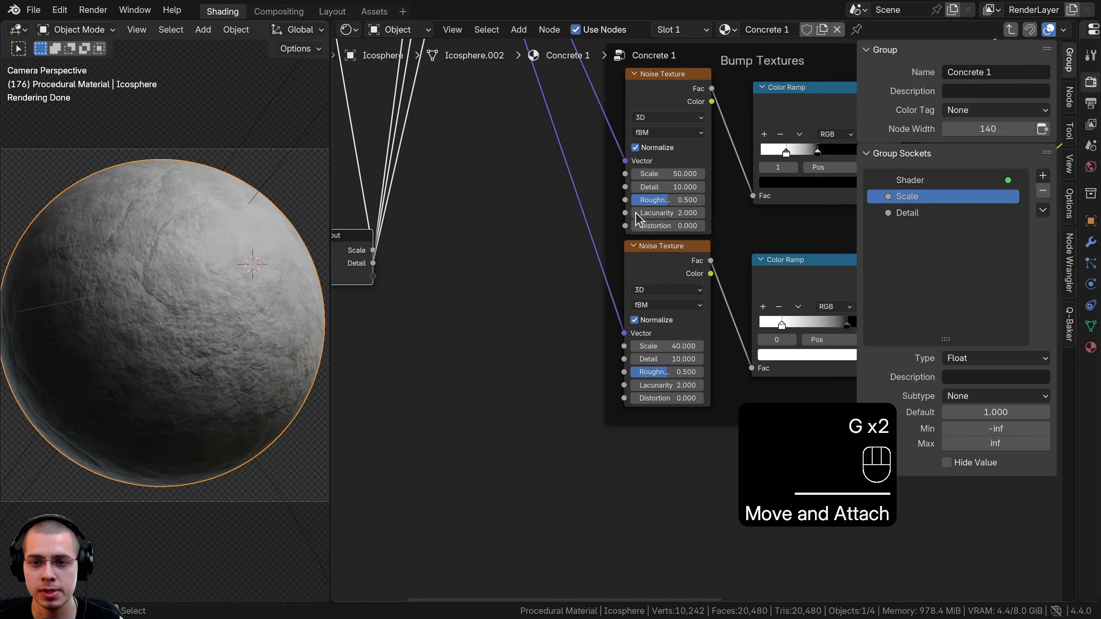
{"action": "left_click_drag", "start_coordinate": [624, 187], "coordinate": [373, 263]}
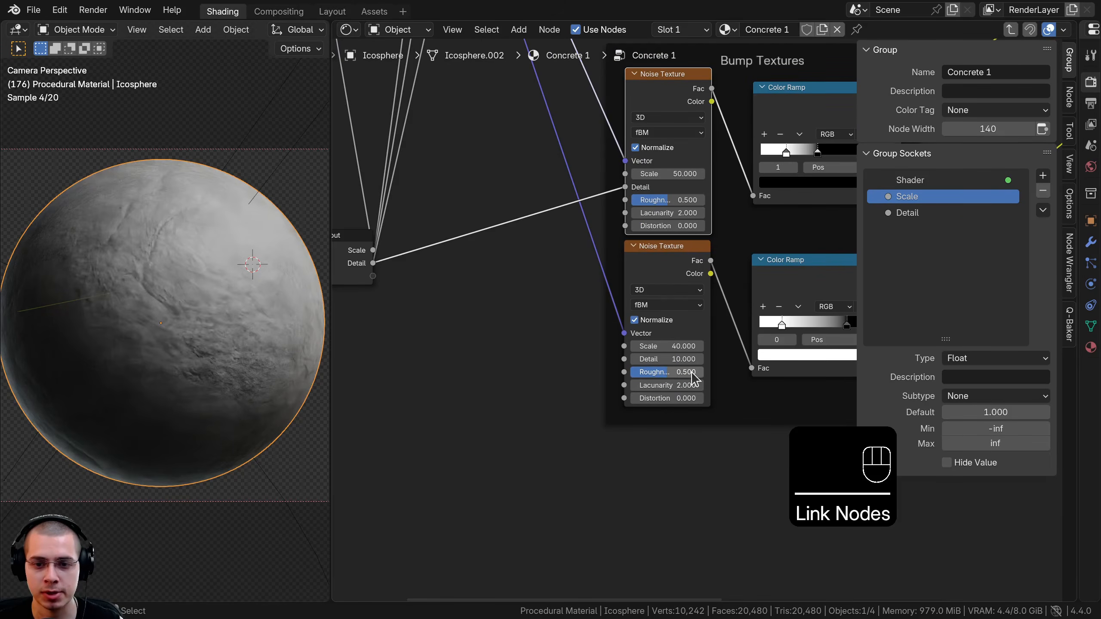
{"action": "left_click_drag", "start_coordinate": [623, 359], "coordinate": [433, 235]}
{"action": "left_click_drag", "start_coordinate": [367, 264], "coordinate": [368, 264]}
Move the Group Input node up to sit beside the Cracks frame, just below the Mapping frame.
{"action": "middle_click_drag", "start_coordinate": [472, 329], "coordinate": [669, 399]}
{"action": "scroll", "coordinate": [669, 400], "scroll_direction": "down", "scroll_amount": 2}
{"action": "left_click", "coordinate": [570, 352]}
{"action": "middle_click_drag", "start_coordinate": [582, 384], "coordinate": [543, 506]}
{"action": "key", "text": "g"}
{"action": "left_click", "coordinate": [550, 212]}
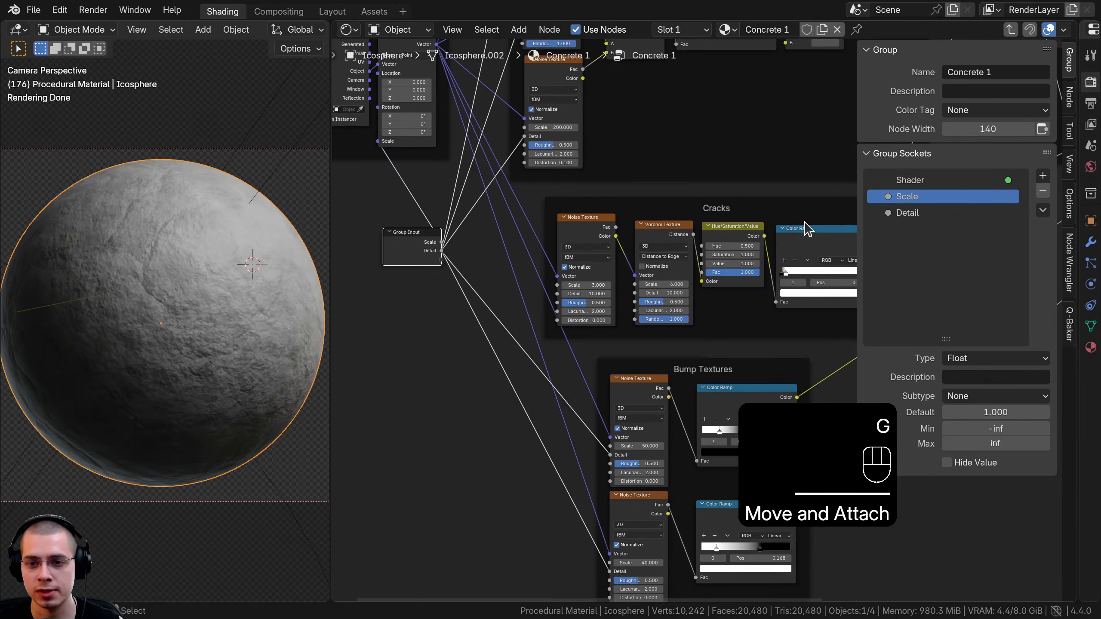
{"action": "middle_click_drag", "start_coordinate": [424, 243], "coordinate": [517, 252]}
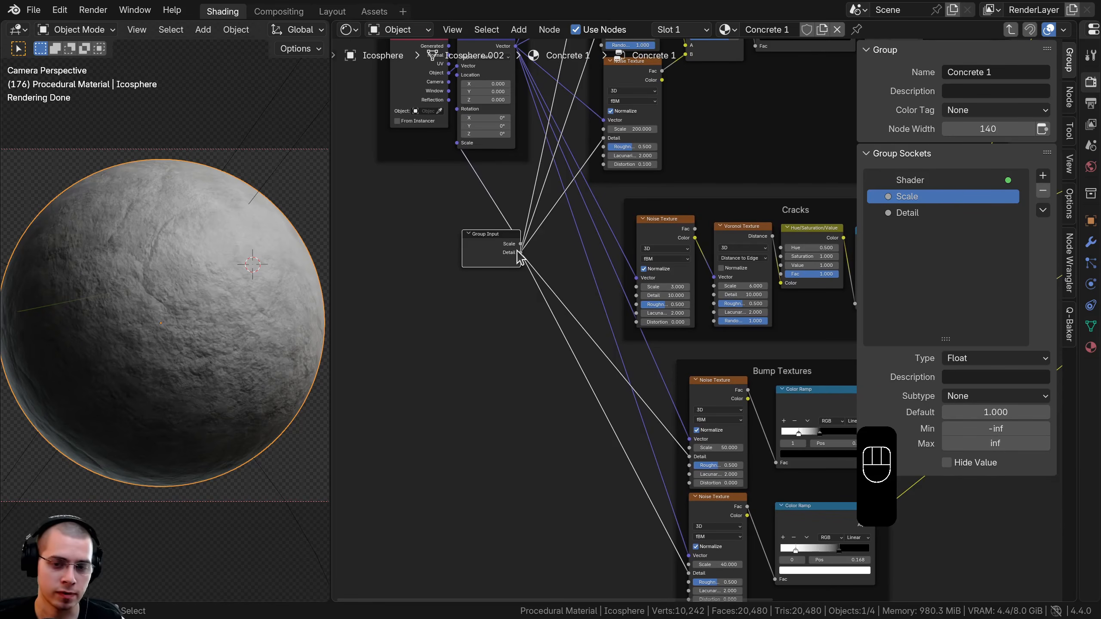
Return to the main material tree and preview lower Detail values on the Concrete 1 node.
{"action": "key", "text": "Tab"}
{"action": "scroll", "coordinate": [585, 300], "scroll_direction": "up", "scroll_amount": 3}
{"action": "left_click_drag", "start_coordinate": [634, 324], "coordinate": [476, 325]}
{"action": "left_click_drag", "start_coordinate": [654, 324], "coordinate": [649, 326]}
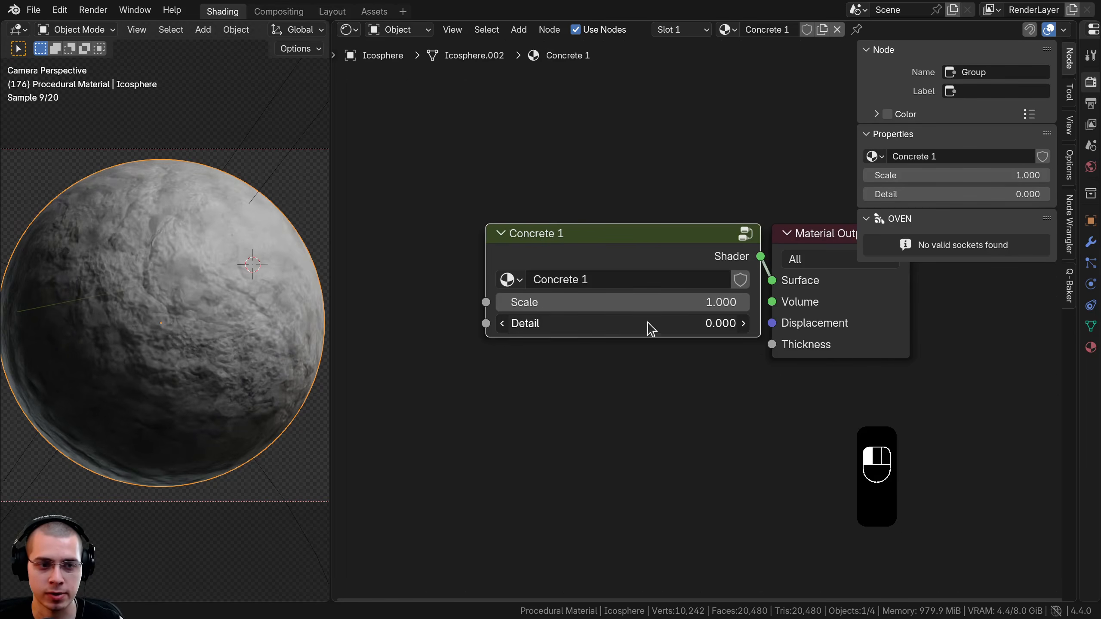
{"action": "left_click", "coordinate": [665, 249]}
Reopen the group and move the Group Input node near the Principled BSDF, above the Bump frame.
{"action": "key", "text": "Tab"}
{"action": "scroll", "coordinate": [430, 295], "scroll_direction": "down", "scroll_amount": 3}
{"action": "scroll", "coordinate": [516, 321], "scroll_direction": "up", "scroll_amount": 3}
{"action": "middle_click_drag", "start_coordinate": [512, 315], "coordinate": [520, 310]}
{"action": "left_click_drag", "start_coordinate": [573, 282], "coordinate": [566, 287]}
{"action": "scroll", "coordinate": [583, 287], "scroll_direction": "down", "scroll_amount": 6}
{"action": "middle_click_drag", "start_coordinate": [594, 293], "coordinate": [387, 449]}
{"action": "key", "text": "g"}
{"action": "left_click", "coordinate": [789, 209]}
{"action": "middle_click_drag", "start_coordinate": [774, 217], "coordinate": [482, 208]}
{"action": "scroll", "coordinate": [542, 225], "scroll_direction": "up", "scroll_amount": 3}
{"action": "key", "text": "g"}
{"action": "left_click", "coordinate": [573, 276]}
Expose the Principled BSDF's Roughness as a new input on the Group Input node.
{"action": "middle_click_drag", "start_coordinate": [599, 342], "coordinate": [703, 380]}
{"action": "scroll", "coordinate": [703, 381], "scroll_direction": "up", "scroll_amount": 3}
{"action": "left_click_drag", "start_coordinate": [685, 347], "coordinate": [635, 277]}
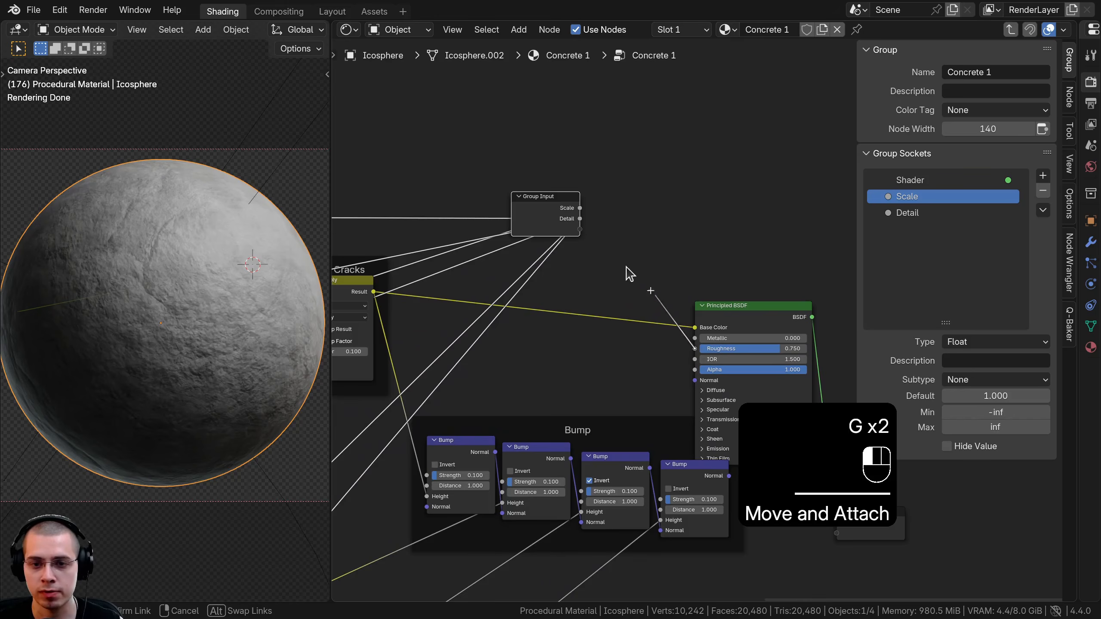
{"action": "left_click_drag", "start_coordinate": [584, 234], "coordinate": [580, 229]}
{"action": "left_click_drag", "start_coordinate": [737, 315], "coordinate": [743, 274]}
Move the Group Input node above the Color frame and expose the Mix nodes' unlinked colors as group inputs.
{"action": "scroll", "coordinate": [514, 278], "scroll_direction": "down", "scroll_amount": 1}
{"action": "middle_click_drag", "start_coordinate": [514, 277], "coordinate": [774, 323]}
{"action": "left_click", "coordinate": [782, 266]}
{"action": "scroll", "coordinate": [753, 271], "scroll_direction": "down", "scroll_amount": 1}
{"action": "middle_click_drag", "start_coordinate": [753, 270], "coordinate": [811, 309]}
{"action": "key", "text": "g"}
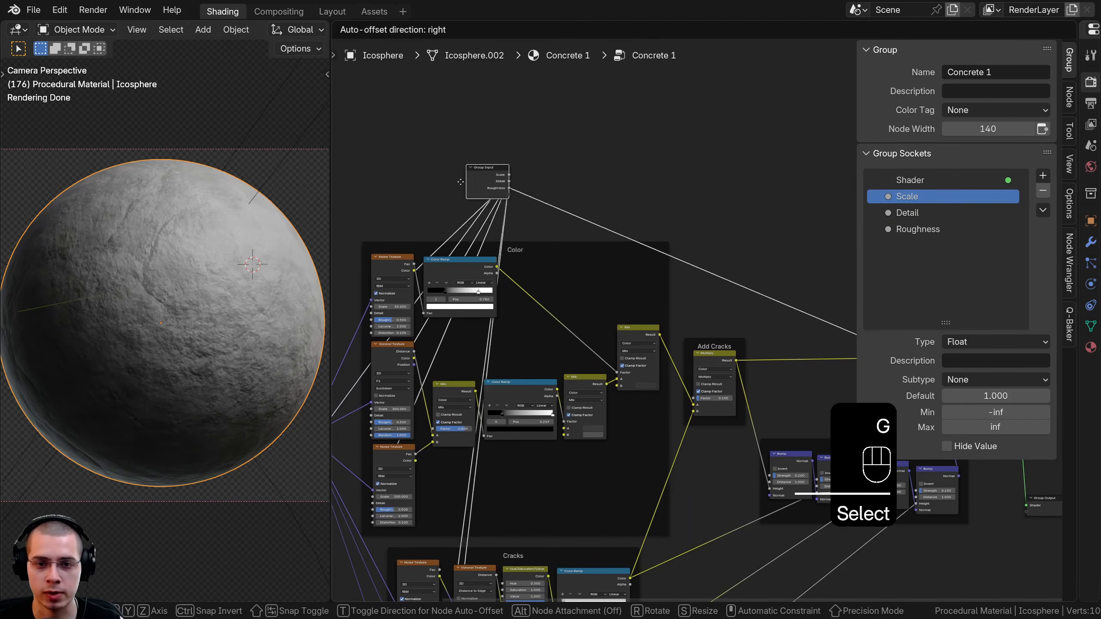
{"action": "left_click", "coordinate": [449, 206]}
{"action": "scroll", "coordinate": [689, 324], "scroll_direction": "up", "scroll_amount": 6}
{"action": "middle_click_drag", "start_coordinate": [566, 367], "coordinate": [679, 367]}
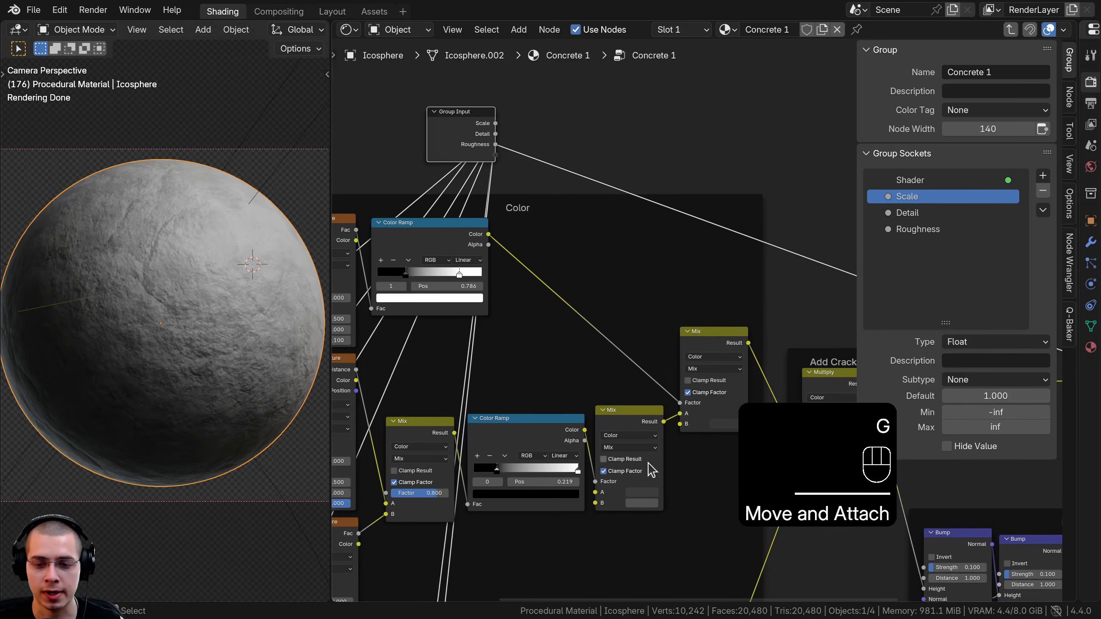
{"action": "left_click_drag", "start_coordinate": [595, 492], "coordinate": [496, 157]}
{"action": "left_click_drag", "start_coordinate": [595, 503], "coordinate": [496, 186]}
Rename the three color group inputs as Color 1, Color 2 and Color 3.
{"action": "double_click", "coordinate": [898, 245]}
{"action": "type", "text": "Color 1"}
{"action": "key", "text": "Return"}
{"action": "double_click", "coordinate": [913, 260]}
{"action": "type", "text": "Color 2"}
{"action": "key", "text": "Return"}
{"action": "double_click", "coordinate": [906, 273]}
{"action": "type", "text": "Color"}
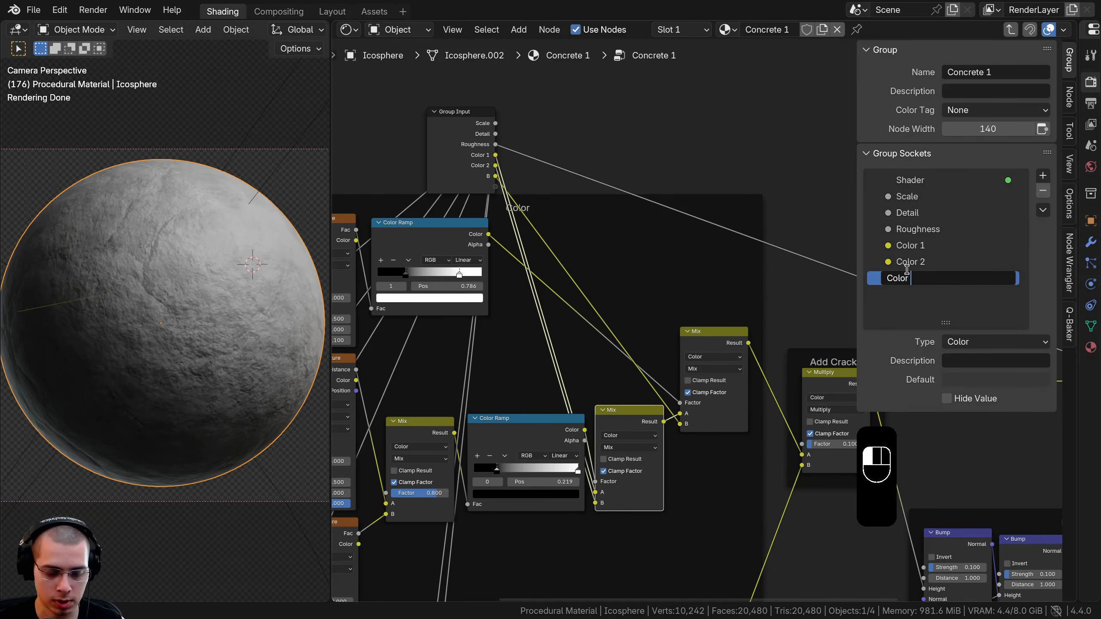
{"action": "type", "text": " 3"}
{"action": "key", "text": "Return"}
Move the Group Input node beside the Cracks frame and detach it from any parent frame.
{"action": "scroll", "coordinate": [706, 349], "scroll_direction": "down", "scroll_amount": 5}
{"action": "middle_click_drag", "start_coordinate": [430, 194], "coordinate": [752, 58]}
{"action": "left_click", "coordinate": [779, 147]}
{"action": "key", "text": "g"}
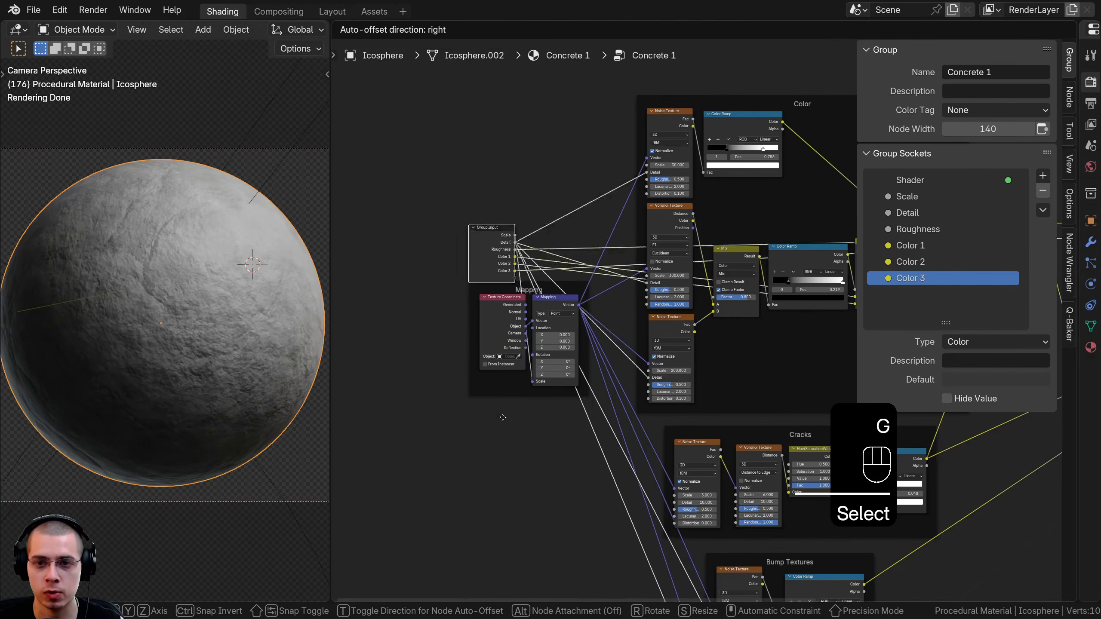
{"action": "left_click", "coordinate": [514, 468]}
{"action": "scroll", "coordinate": [580, 460], "scroll_direction": "up", "scroll_amount": 4}
{"action": "middle_click_drag", "start_coordinate": [580, 459], "coordinate": [464, 236]}
{"action": "key", "text": "alt+p"}
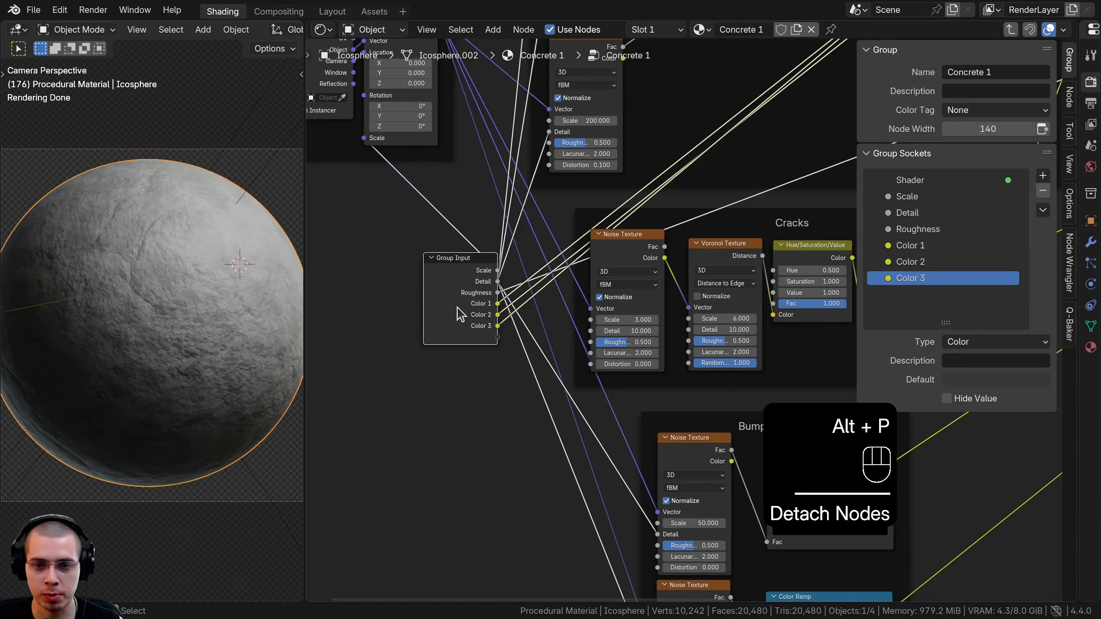
{"action": "key", "text": "g"}
{"action": "left_click", "coordinate": [438, 309]}
Expose the Scale of the Cracks frame's Noise Texture as a new group input named Cracks Scale.
{"action": "middle_click_drag", "start_coordinate": [629, 302], "coordinate": [562, 302]}
{"action": "scroll", "coordinate": [642, 337], "scroll_direction": "up", "scroll_amount": 2}
{"action": "left_click_drag", "start_coordinate": [530, 316], "coordinate": [503, 315]}
{"action": "right_click", "coordinate": [530, 315]}
{"action": "middle_click_drag", "start_coordinate": [513, 204], "coordinate": [609, 194]}
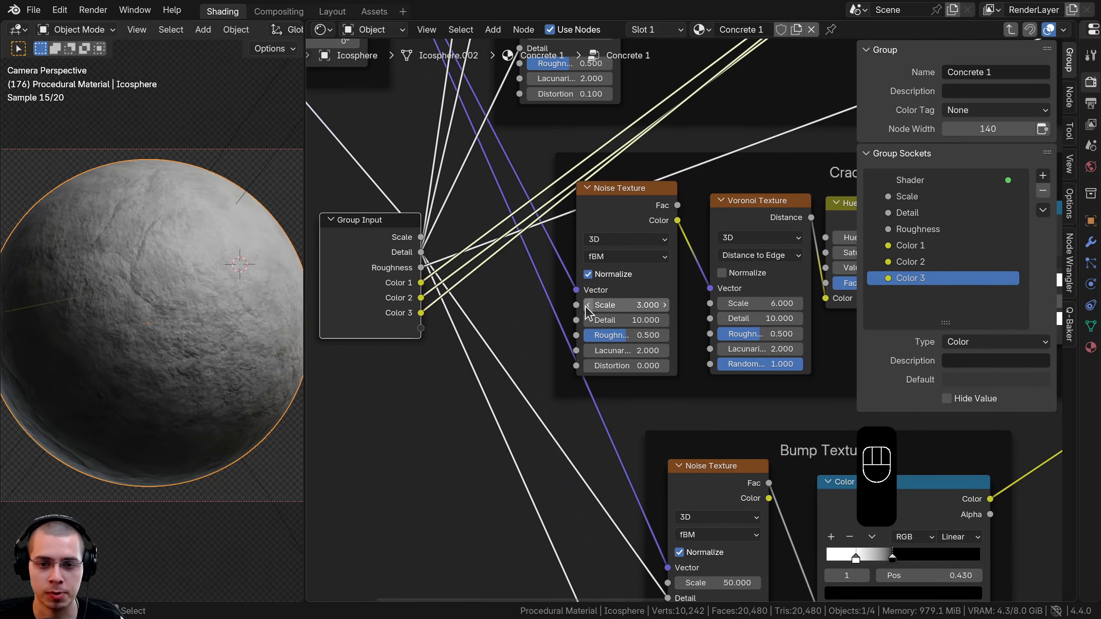
{"action": "left_click_drag", "start_coordinate": [576, 304], "coordinate": [487, 292]}
{"action": "left_click_drag", "start_coordinate": [427, 339], "coordinate": [427, 338]}
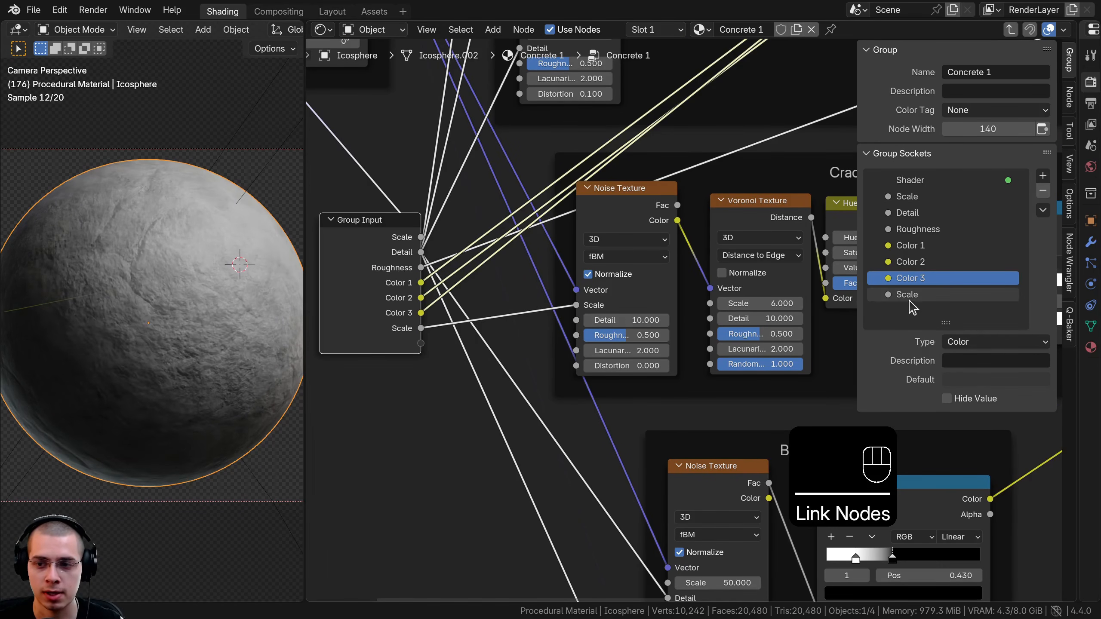
{"action": "double_click", "coordinate": [885, 294]}
{"action": "type", "text": "Cracks"}
{"action": "key", "text": "Return"}
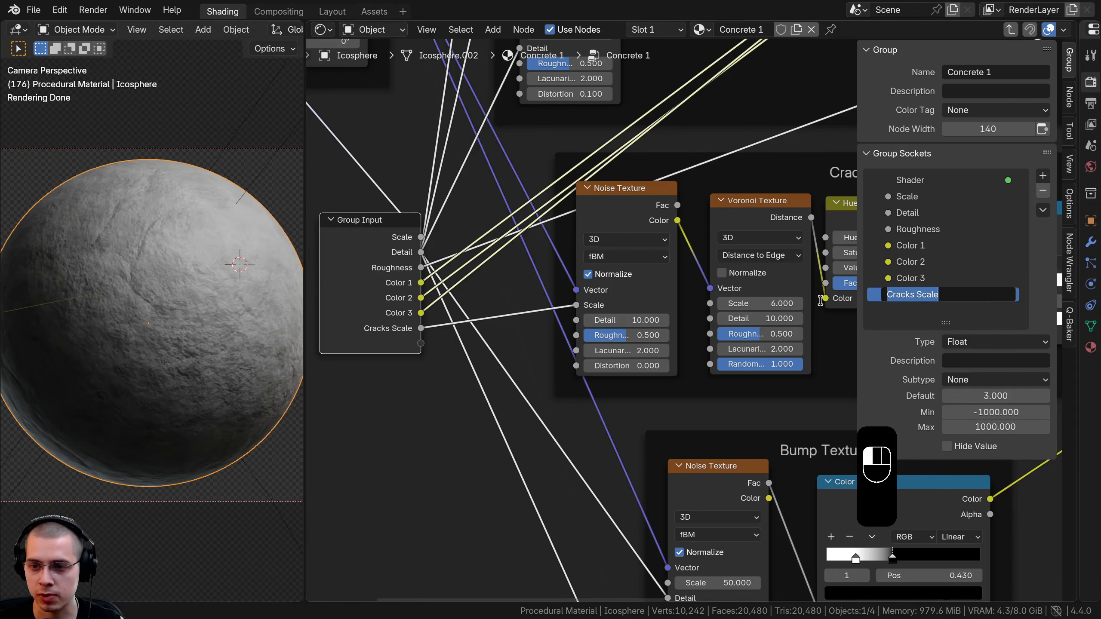
{"action": "left_click", "coordinate": [579, 306]}
Expose the Factor of the Add Cracks Multiply node as a group input named Cracks Darkness.
{"action": "scroll", "coordinate": [475, 324], "scroll_direction": "down", "scroll_amount": 5}
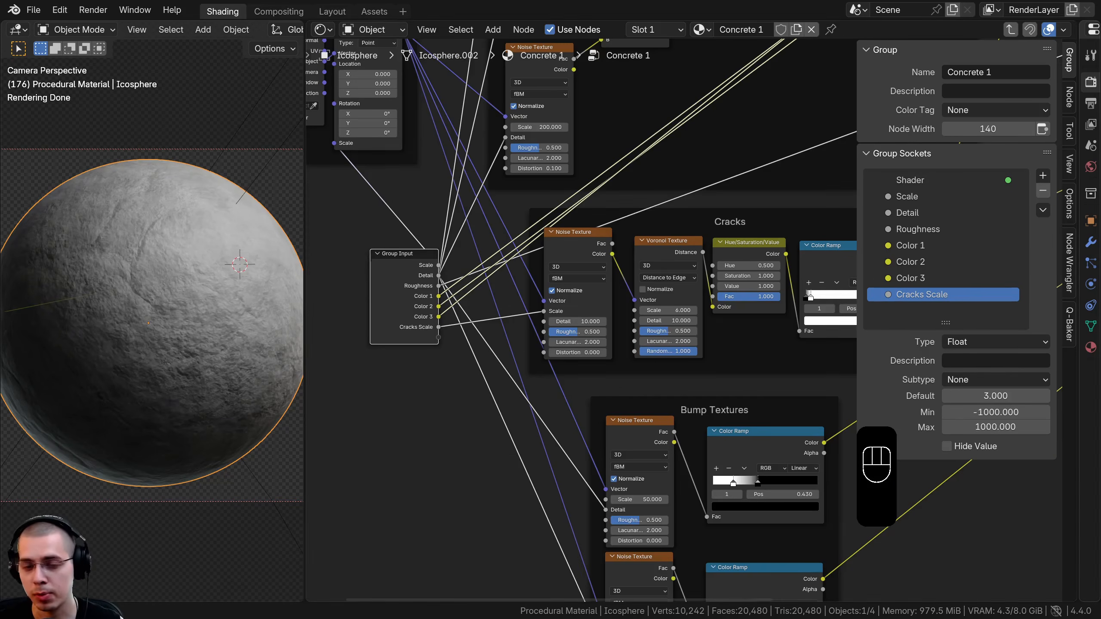
{"action": "scroll", "coordinate": [742, 245], "scroll_direction": "down", "scroll_amount": 5}
{"action": "middle_click_drag", "start_coordinate": [771, 247], "coordinate": [461, 357]}
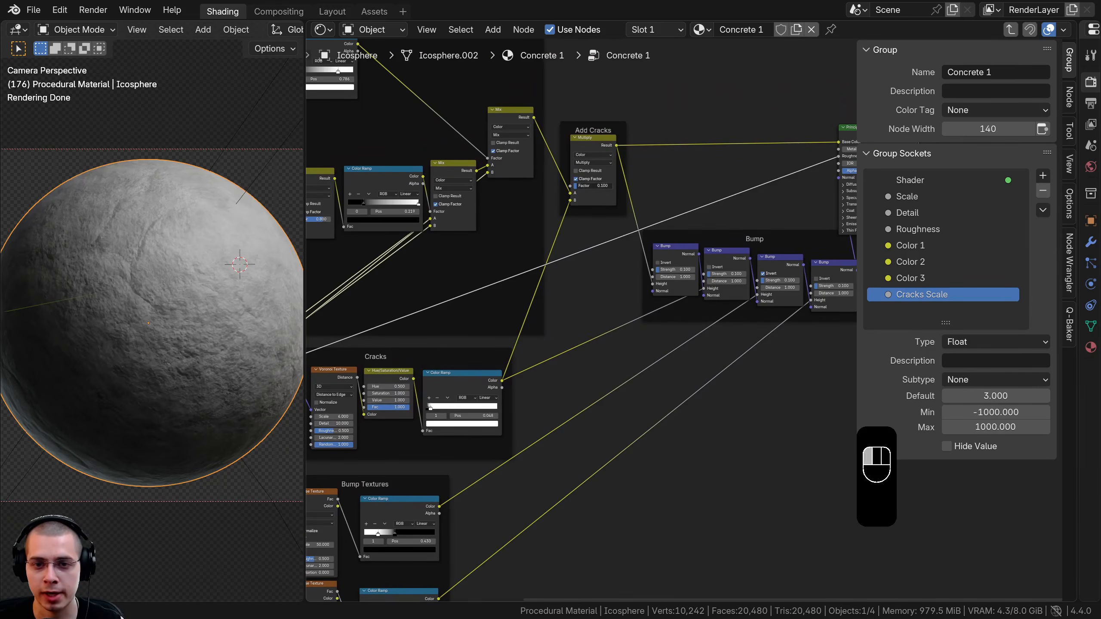
{"action": "middle_click_drag", "start_coordinate": [572, 212], "coordinate": [823, 143]}
{"action": "left_click_drag", "start_coordinate": [821, 114], "coordinate": [429, 364]}
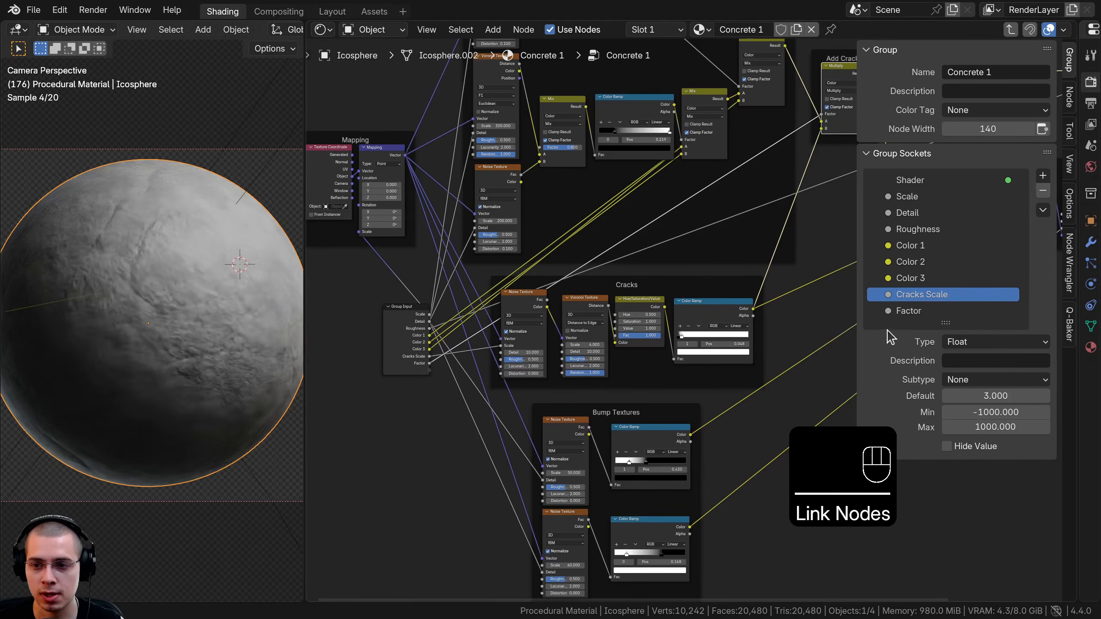
{"action": "double_click", "coordinate": [909, 311]}
{"action": "type", "text": "Cracks Darkness"}
{"action": "key", "text": "Return"}
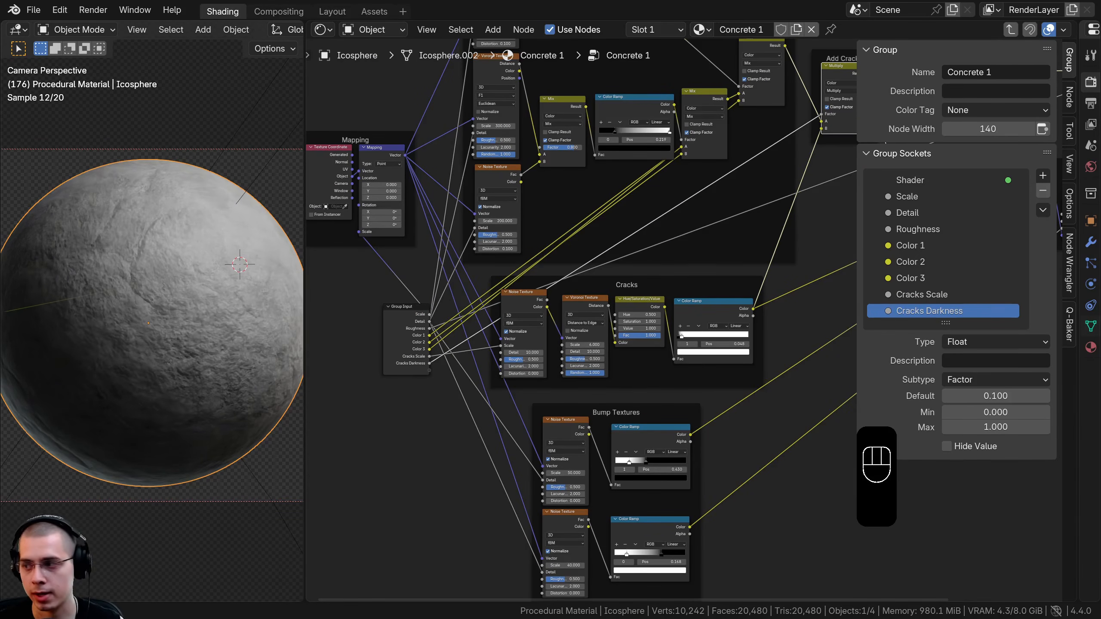
Expose the Value of the Cracks frame's Hue/Saturation/Value node as a group input named Cracks Thickness.
{"action": "scroll", "coordinate": [479, 343], "scroll_direction": "up", "scroll_amount": 4}
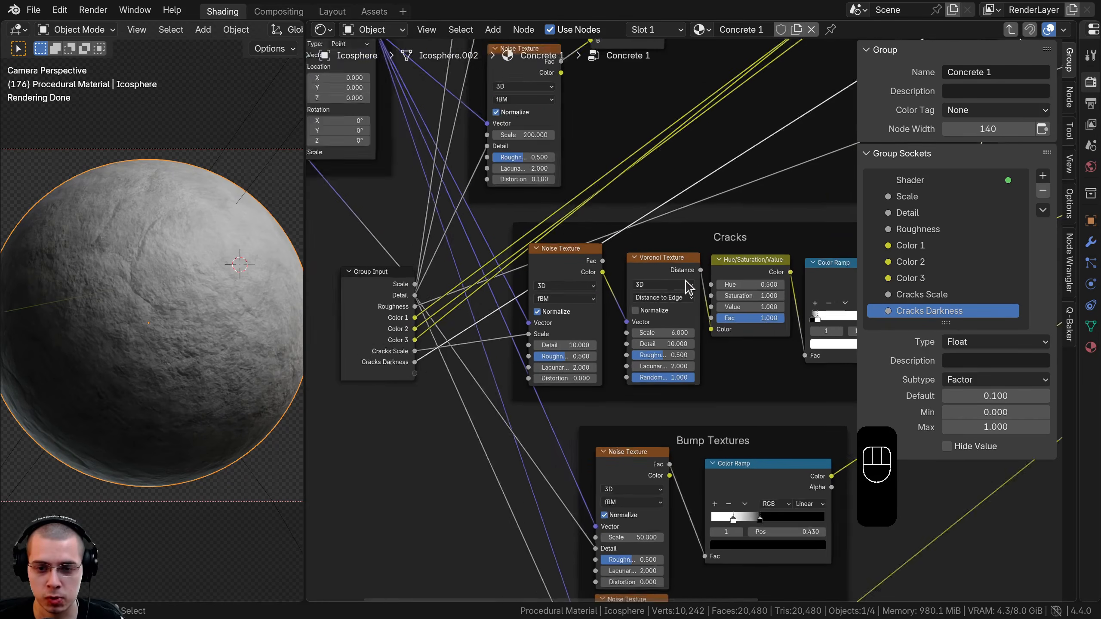
{"action": "middle_click_drag", "start_coordinate": [748, 281], "coordinate": [773, 267]}
{"action": "left_click_drag", "start_coordinate": [776, 293], "coordinate": [420, 365]}
{"action": "right_click", "coordinate": [776, 293]}
{"action": "double_click", "coordinate": [926, 297]}
{"action": "key", "text": "ctrl+c"}
{"action": "double_click", "coordinate": [945, 313]}
{"action": "key", "text": "ctrl+v"}
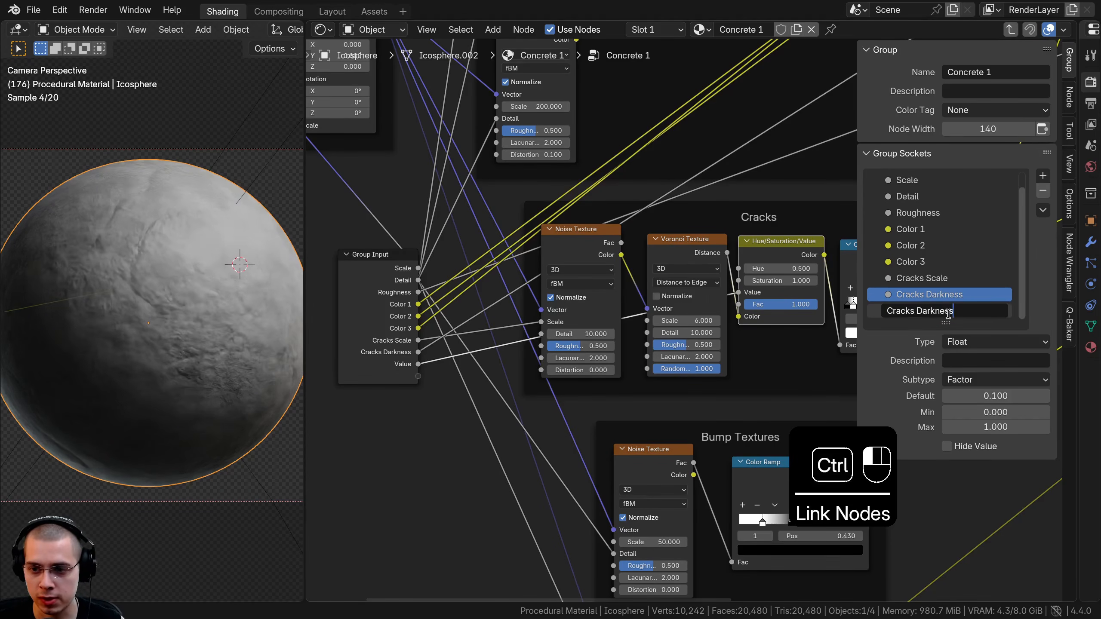
{"action": "type", "text": "T"}
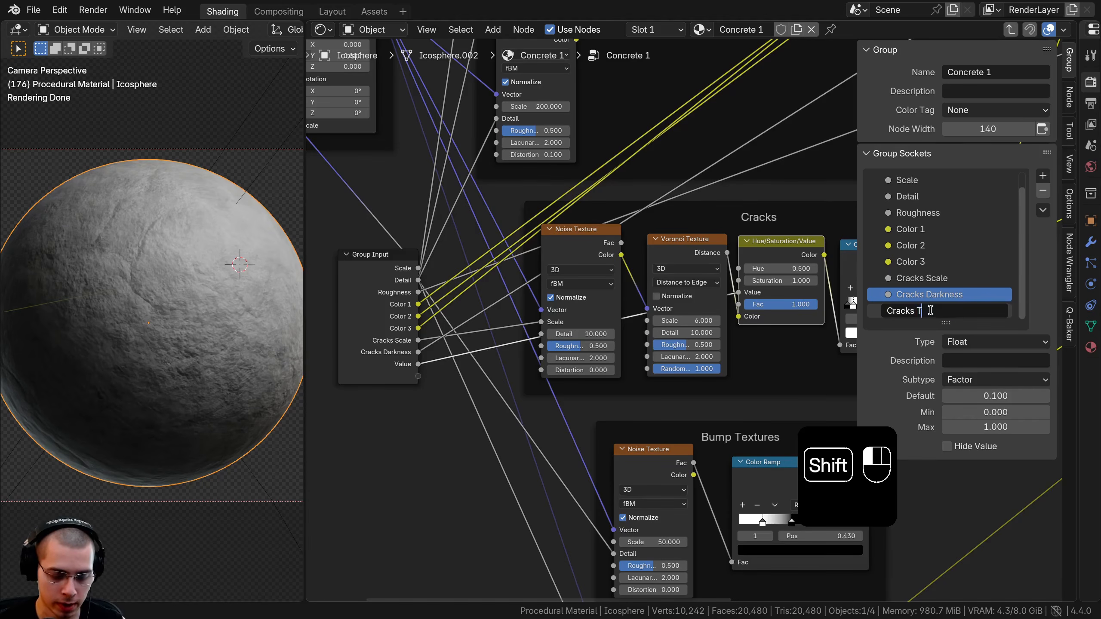
{"action": "type", "text": "hickness"}
{"action": "key", "text": "Return"}
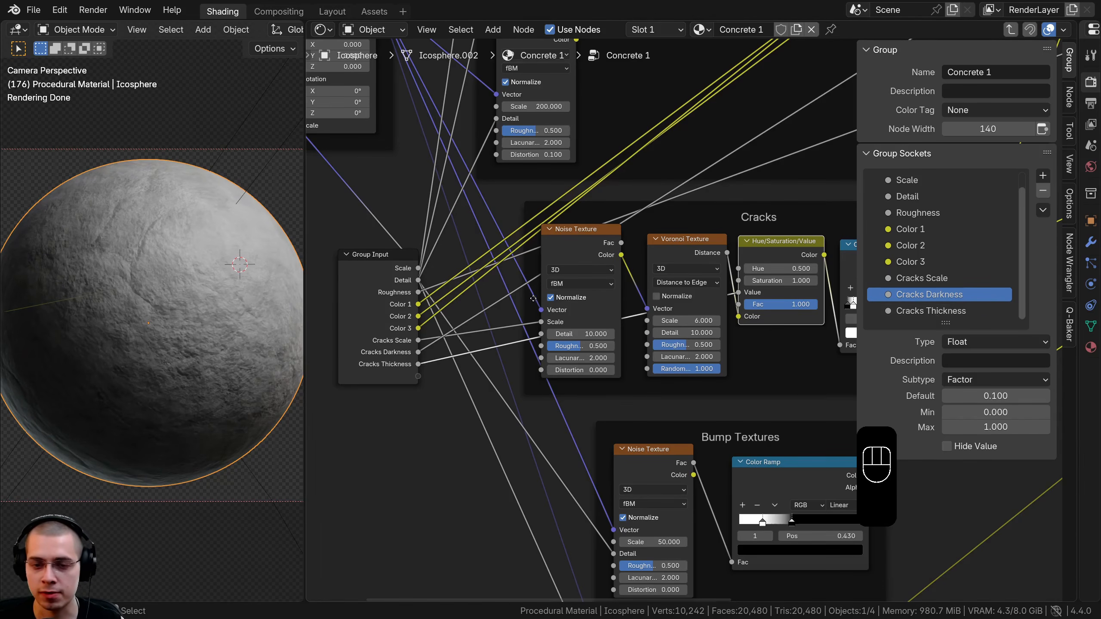
Link the Detail of the Cracks frame's Noise and Voronoi textures to one new group input named Cracks Detail.
{"action": "scroll", "coordinate": [535, 286], "scroll_direction": "up", "scroll_amount": 3}
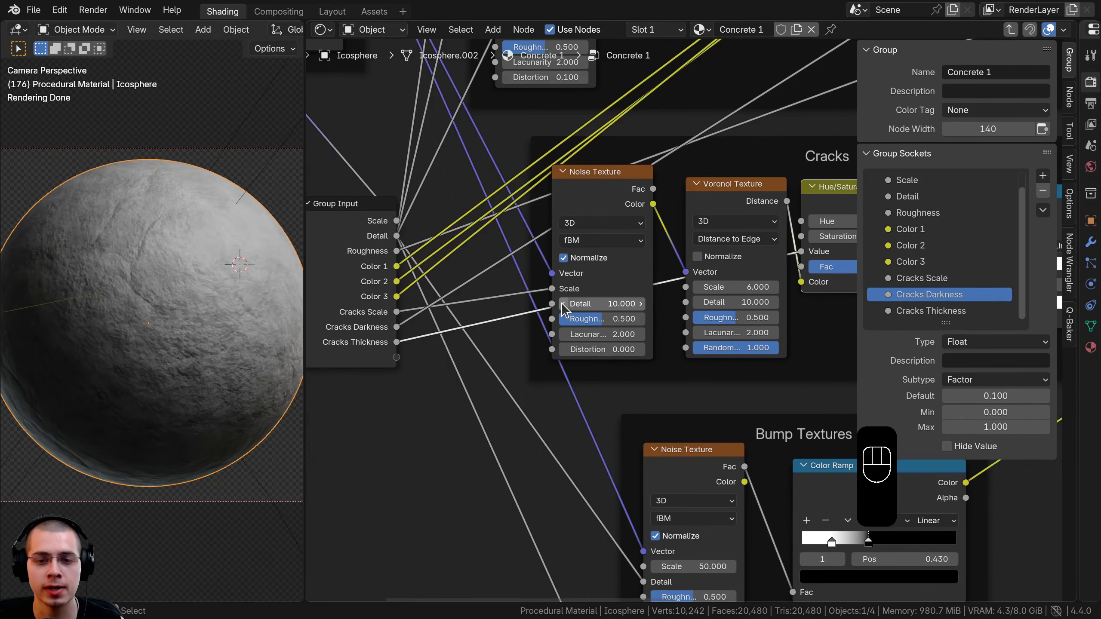
{"action": "left_click_drag", "start_coordinate": [552, 304], "coordinate": [396, 357]}
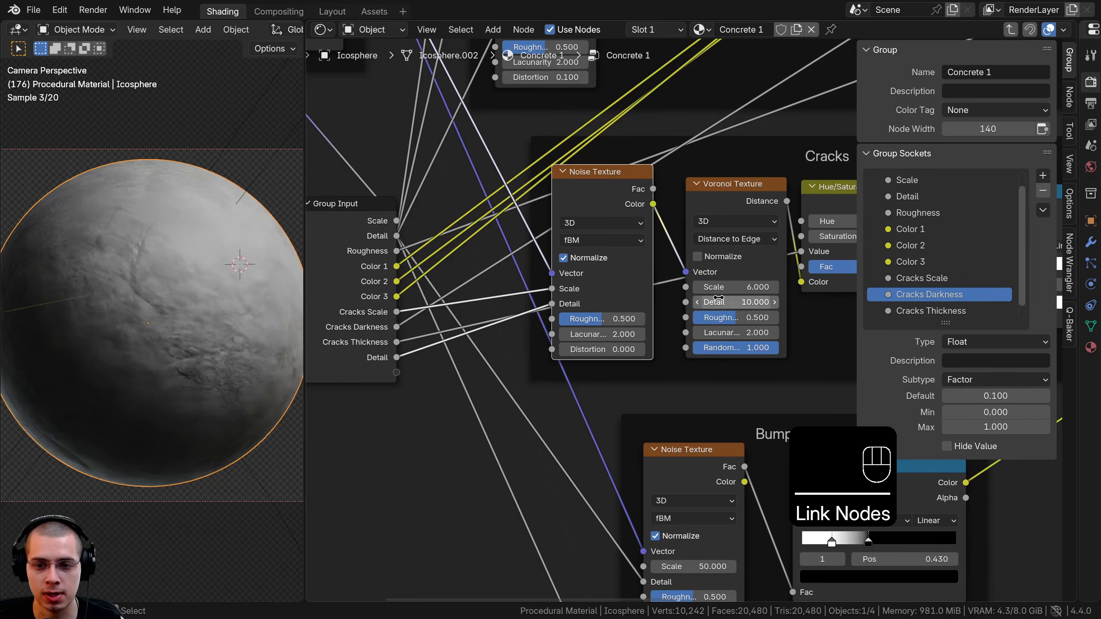
{"action": "left_click_drag", "start_coordinate": [686, 302], "coordinate": [684, 284]}
{"action": "left_click_drag", "start_coordinate": [394, 395], "coordinate": [396, 357]}
{"action": "scroll", "coordinate": [911, 316], "scroll_direction": "down", "scroll_amount": 1}
{"action": "double_click", "coordinate": [899, 310]}
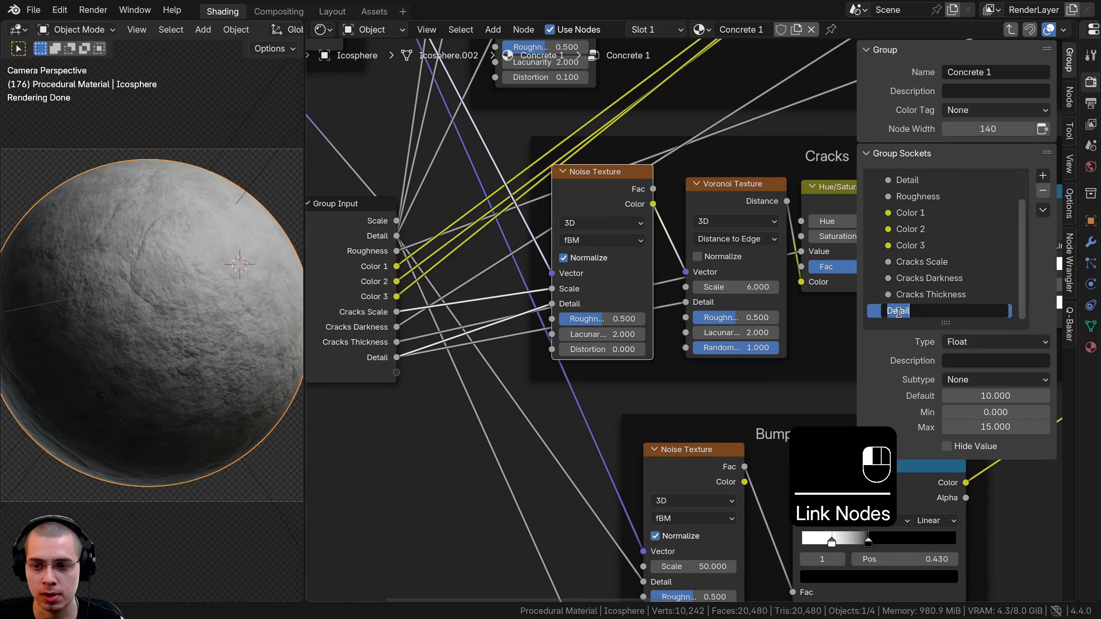
{"action": "type", "text": "Cracks Darkness"}
{"action": "key", "text": "BackSpace"}
{"action": "key", "text": "BackSpace"}
{"action": "key", "text": "BackSpace"}
{"action": "key", "text": "BackSpace"}
{"action": "key", "text": "BackSpace"}
{"action": "key", "text": "BackSpace"}
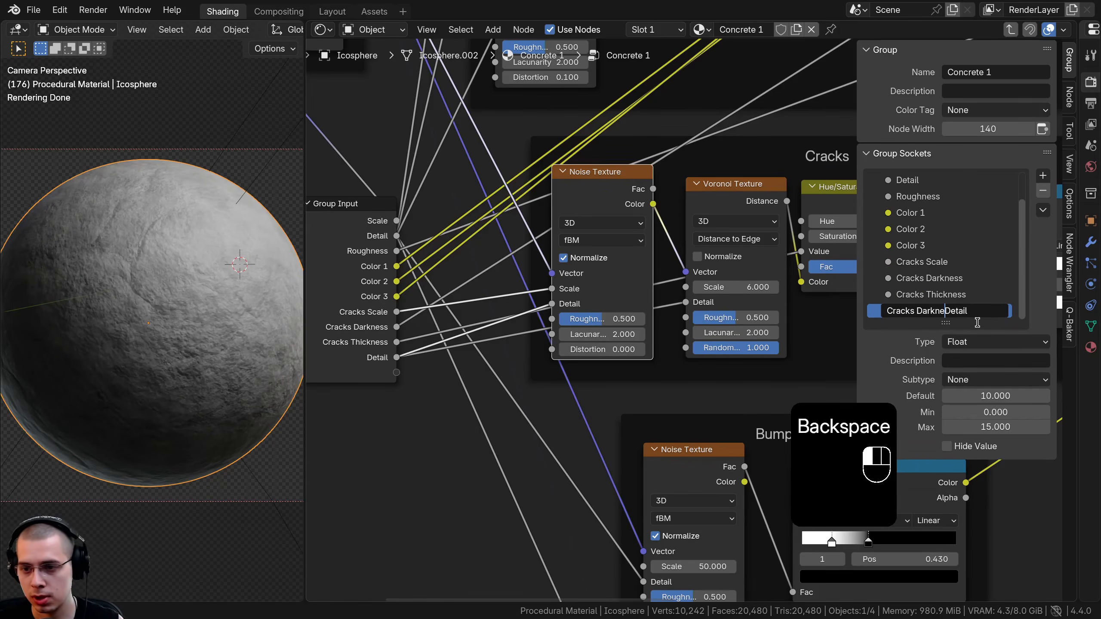
{"action": "key", "text": "BackSpace"}
{"action": "left_click", "coordinate": [977, 321]}
{"action": "middle_click_drag", "start_coordinate": [437, 375], "coordinate": [470, 375]}
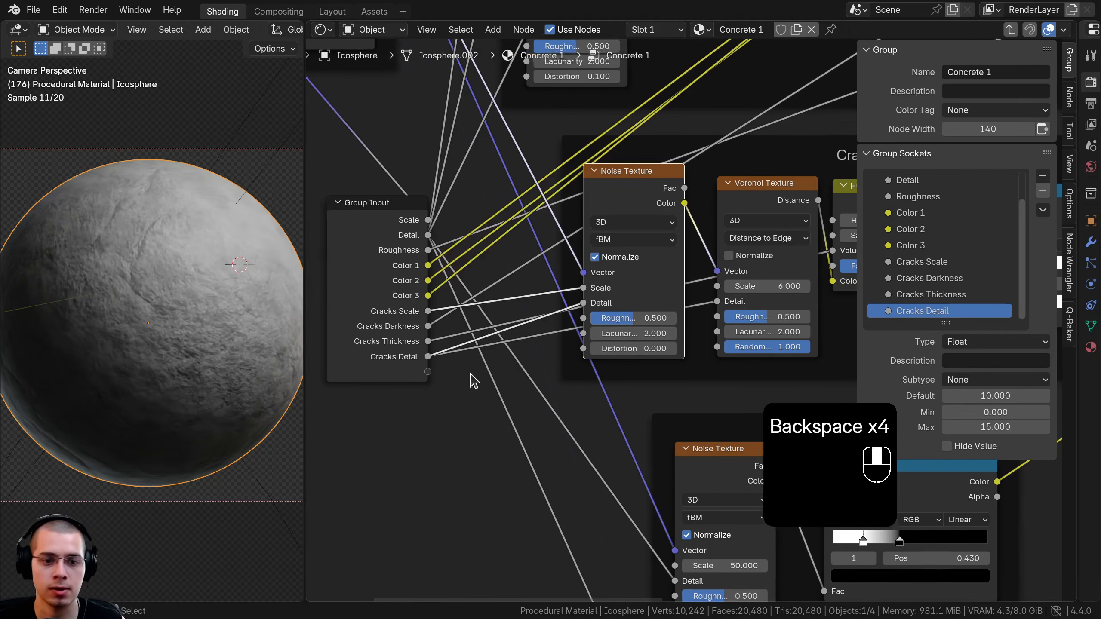
Move the Group Input node below the Bump frame.
{"action": "scroll", "coordinate": [450, 356], "scroll_direction": "down", "scroll_amount": 3}
{"action": "right_click", "coordinate": [498, 308]}
{"action": "scroll", "coordinate": [498, 308], "scroll_direction": "down", "scroll_amount": 5}
{"action": "middle_click_drag", "start_coordinate": [465, 323], "coordinate": [384, 294]}
{"action": "key", "text": "g"}
{"action": "left_click", "coordinate": [793, 288]}
{"action": "middle_click_drag", "start_coordinate": [792, 287], "coordinate": [589, 469]}
{"action": "scroll", "coordinate": [498, 362], "scroll_direction": "up", "scroll_amount": 5}
{"action": "key", "text": "g"}
{"action": "left_click", "coordinate": [517, 317]}
Expose the first Bump node's Strength as a group input named Concrete Bump Strength.
{"action": "scroll", "coordinate": [624, 401], "scroll_direction": "up", "scroll_amount": 7}
{"action": "left_click_drag", "start_coordinate": [567, 173], "coordinate": [609, 173]}
{"action": "key", "text": "ctrl+z"}
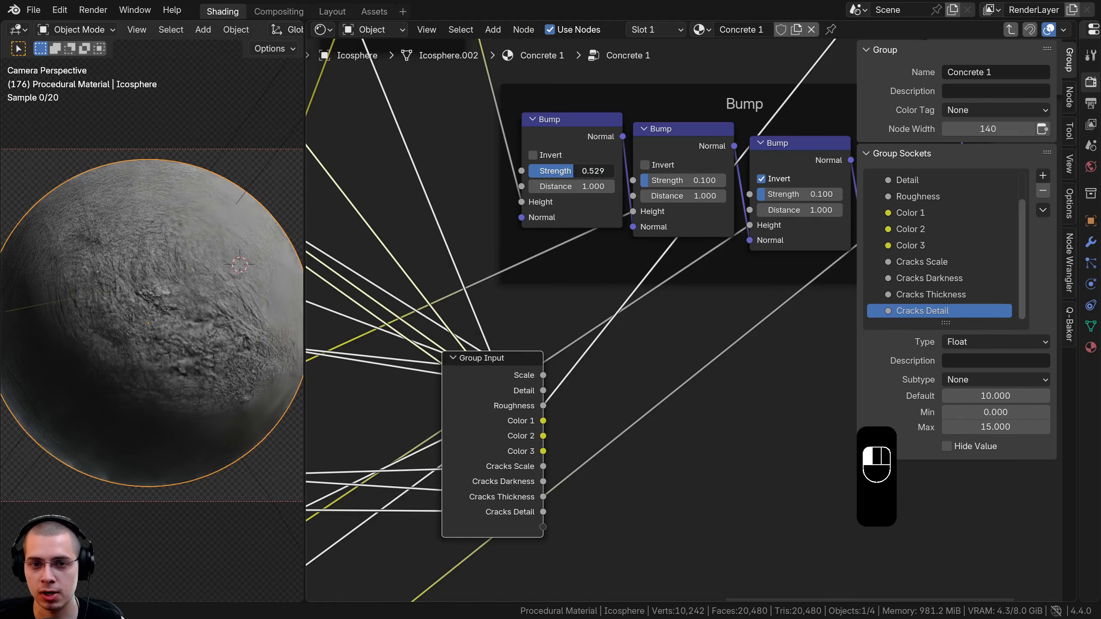
{"action": "left_click_drag", "start_coordinate": [521, 170], "coordinate": [543, 527]}
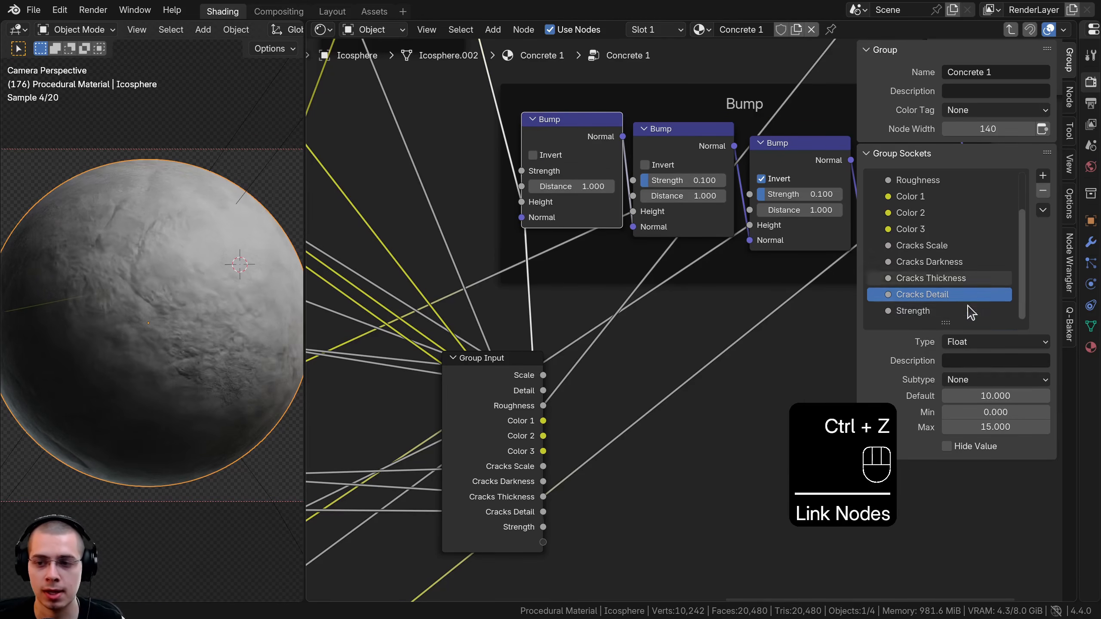
{"action": "double_click", "coordinate": [896, 311]}
{"action": "left_click", "coordinate": [887, 310]}
{"action": "type", "text": "Concrete Bump"}
{"action": "key", "text": "Return"}
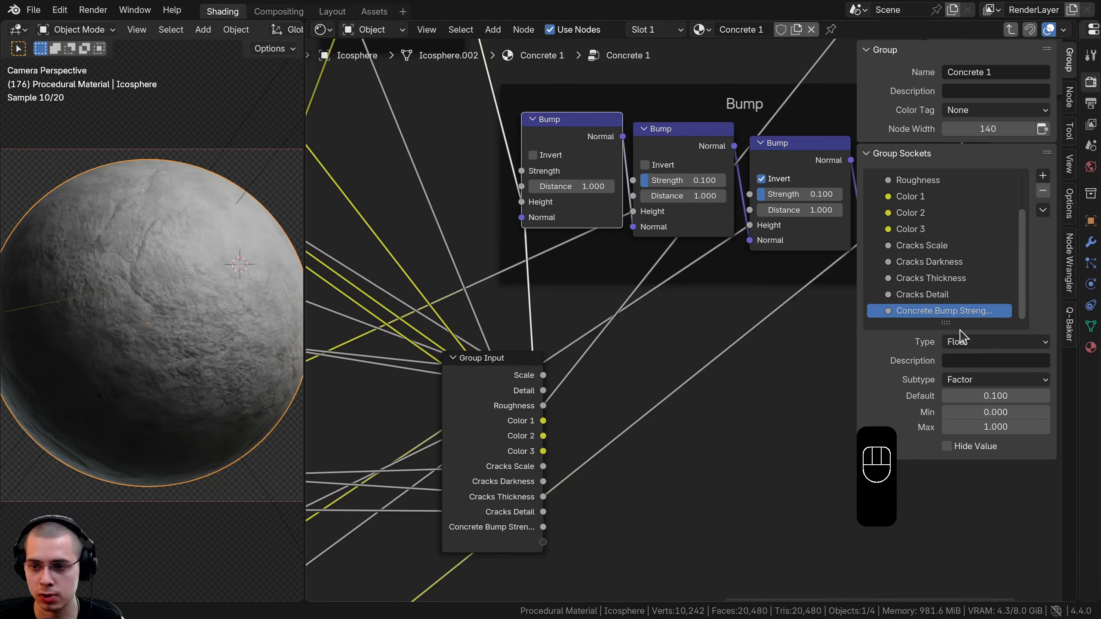
Enlarge the group sockets list and expose the second Bump node's Strength as Cracks Bump Strength.
{"action": "left_click_drag", "start_coordinate": [946, 322], "coordinate": [946, 468]}
{"action": "scroll", "coordinate": [509, 251], "scroll_direction": "down", "scroll_amount": 1}
{"action": "middle_click_drag", "start_coordinate": [509, 251], "coordinate": [462, 229]}
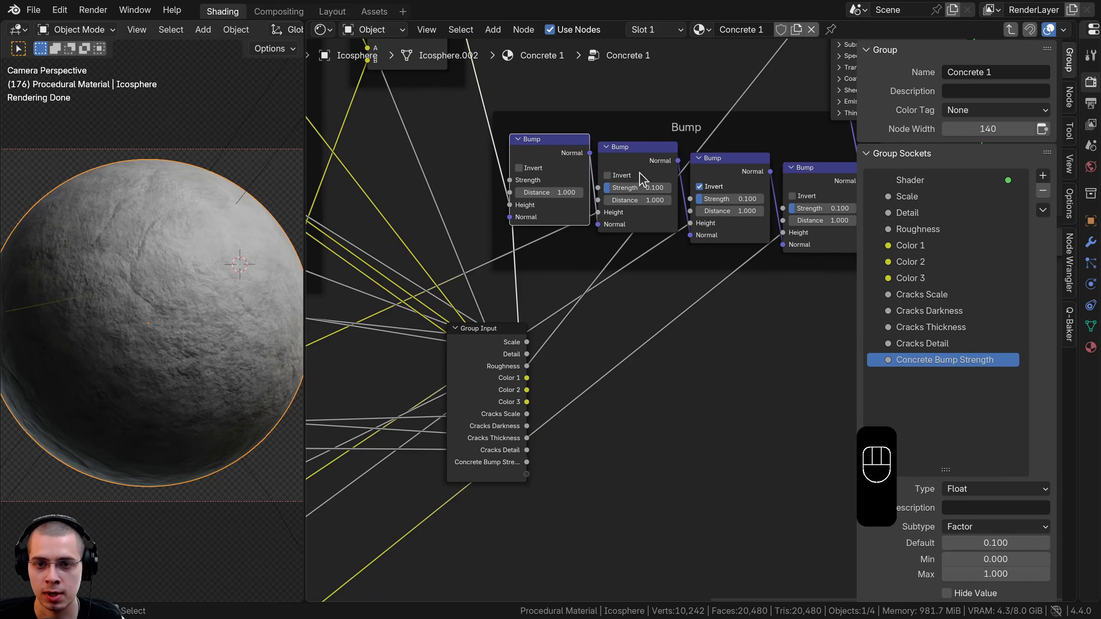
{"action": "left_click_drag", "start_coordinate": [616, 188], "coordinate": [537, 513]}
{"action": "left_click_drag", "start_coordinate": [527, 473], "coordinate": [528, 474]}
{"action": "double_click", "coordinate": [968, 362]}
{"action": "key", "text": "ctrl+c"}
{"action": "double_click", "coordinate": [916, 376]}
{"action": "key", "text": "ctrl+v"}
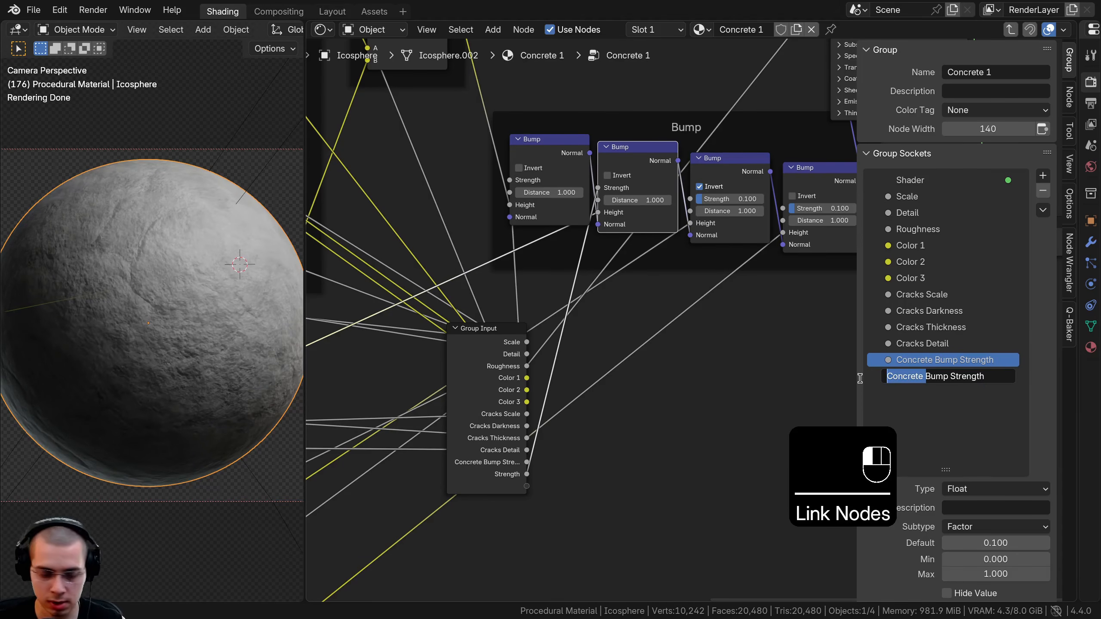
{"action": "type", "text": "Cracks"}
{"action": "left_click", "coordinate": [859, 378]}
{"action": "middle_click_drag", "start_coordinate": [737, 231], "coordinate": [670, 219]}
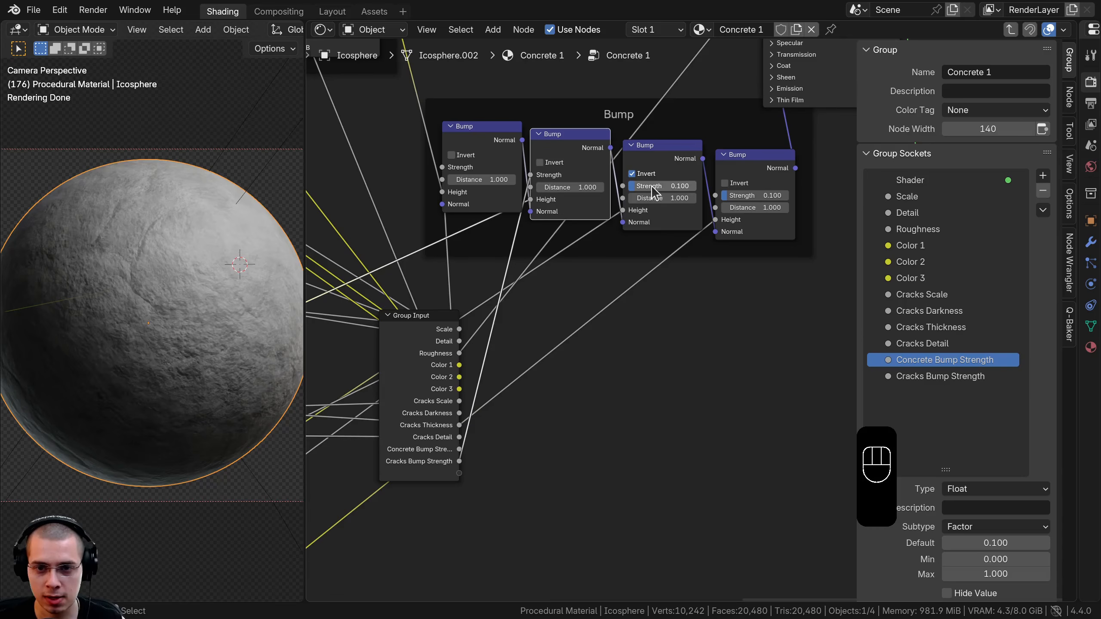
Expose the third Bump node's Strength as a group input named Chunks Bump Strength.
{"action": "left_click_drag", "start_coordinate": [654, 186], "coordinate": [459, 473]}
{"action": "right_click", "coordinate": [685, 186]}
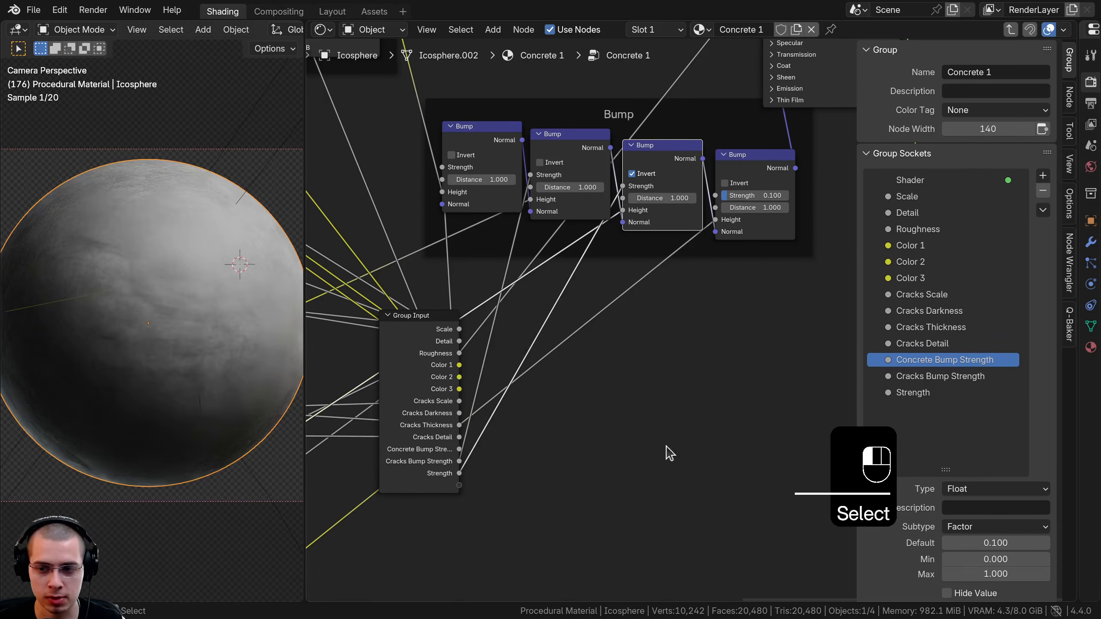
{"action": "left_click", "coordinate": [865, 393], "text": "ctrl"}
{"action": "key", "text": "ctrl+v"}
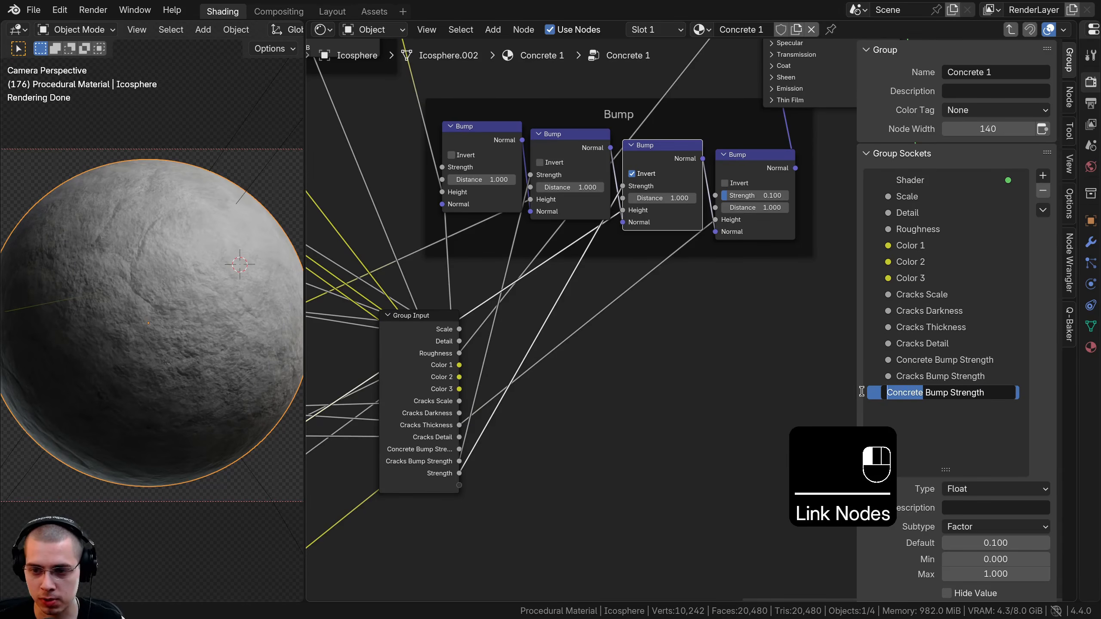
{"action": "type", "text": "Chunks"}
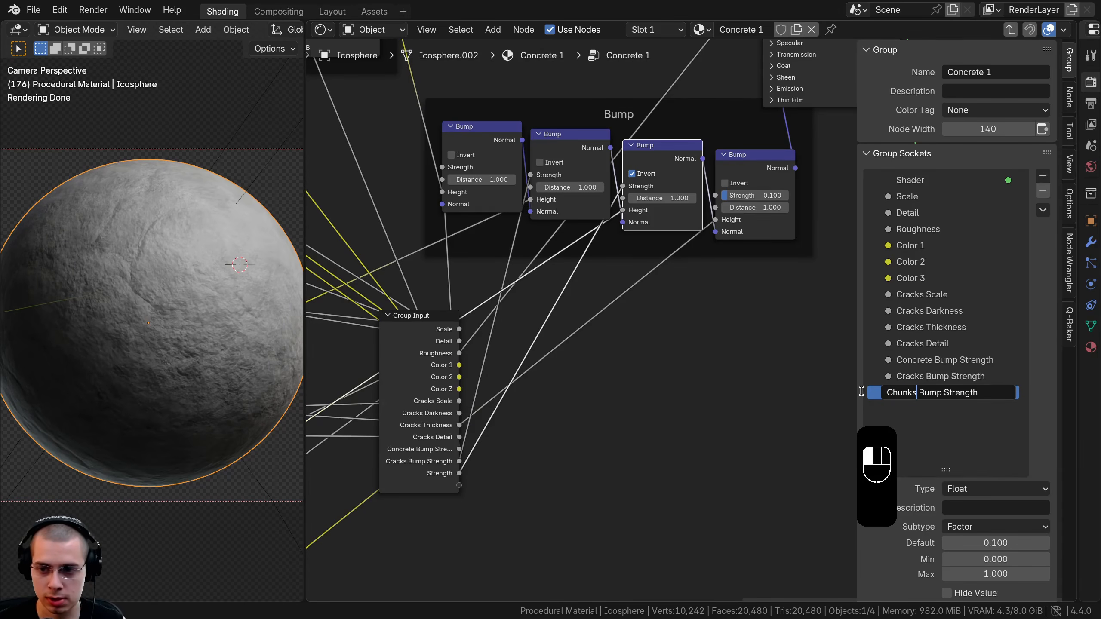
{"action": "left_click", "coordinate": [861, 391]}
Expose the fourth Bump node's Strength as a group input named Extra Bump Strength.
{"action": "left_click_drag", "start_coordinate": [737, 195], "coordinate": [458, 485]}
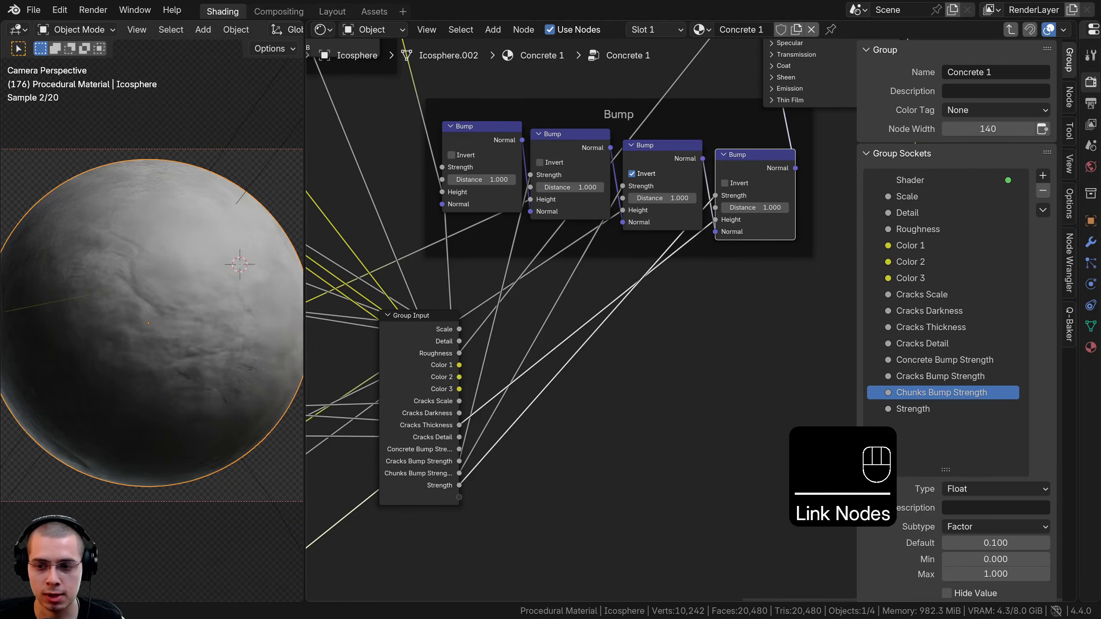
{"action": "left_click_drag", "start_coordinate": [923, 409], "coordinate": [836, 407]}
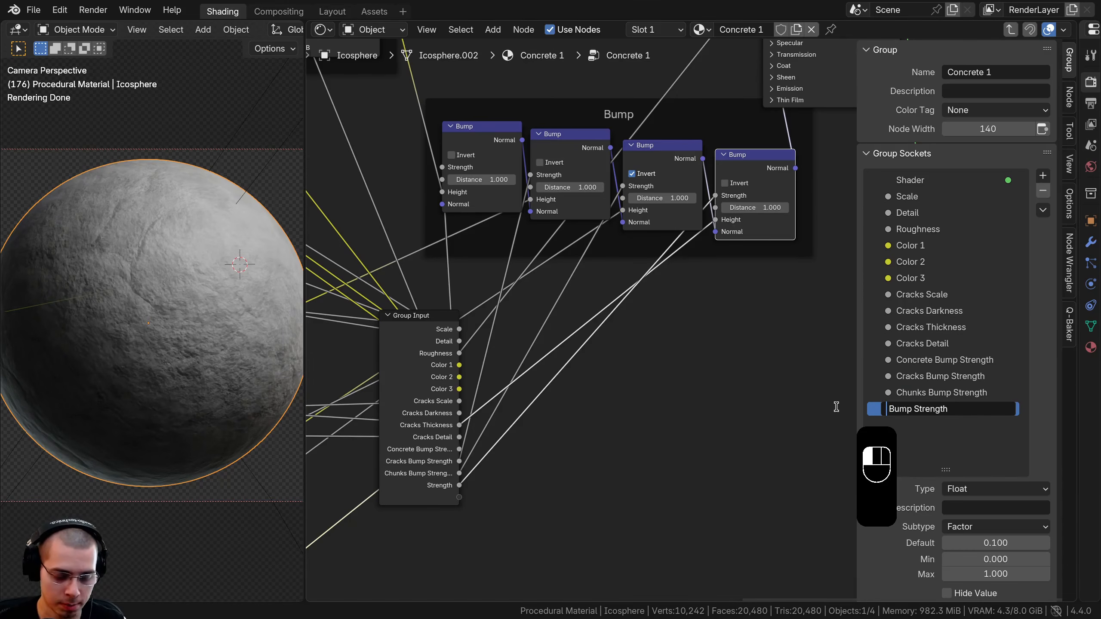
{"action": "type", "text": "extra"}
{"action": "key", "text": "Left"}
{"action": "key", "text": "Left"}
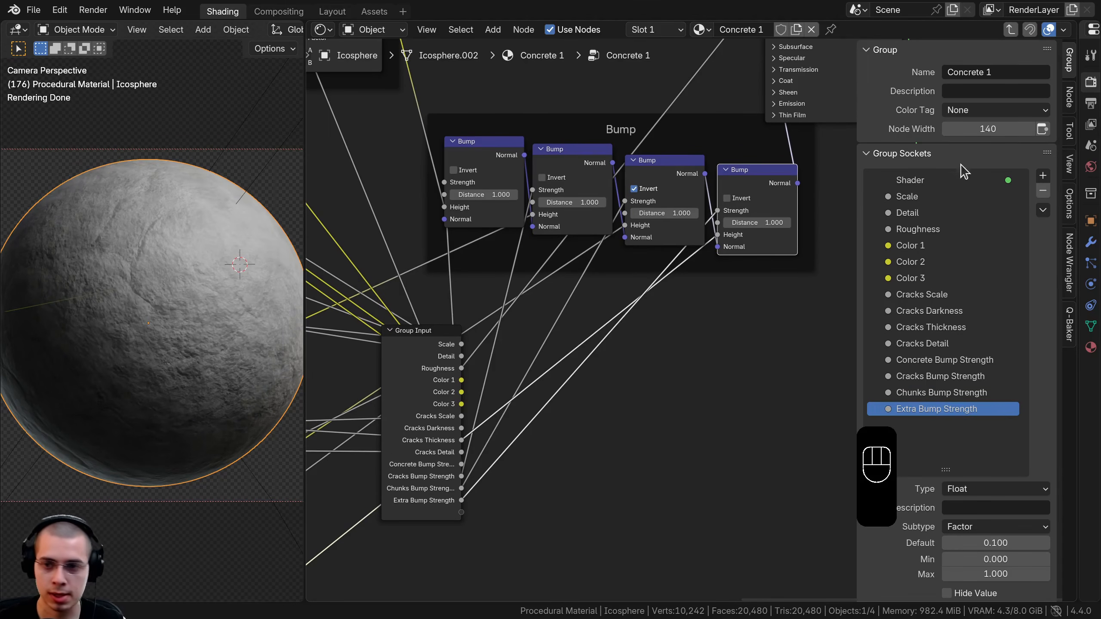
Hide the node editor's sidebar and move the Group Input node in front of the Mapping frame.
{"action": "key", "text": "n"}
{"action": "scroll", "coordinate": [631, 321], "scroll_direction": "down", "scroll_amount": 8}
{"action": "left_click", "coordinate": [537, 354]}
{"action": "scroll", "coordinate": [539, 357], "scroll_direction": "down", "scroll_amount": 6}
{"action": "middle_click_drag", "start_coordinate": [541, 362], "coordinate": [847, 373]}
{"action": "key", "text": "g"}
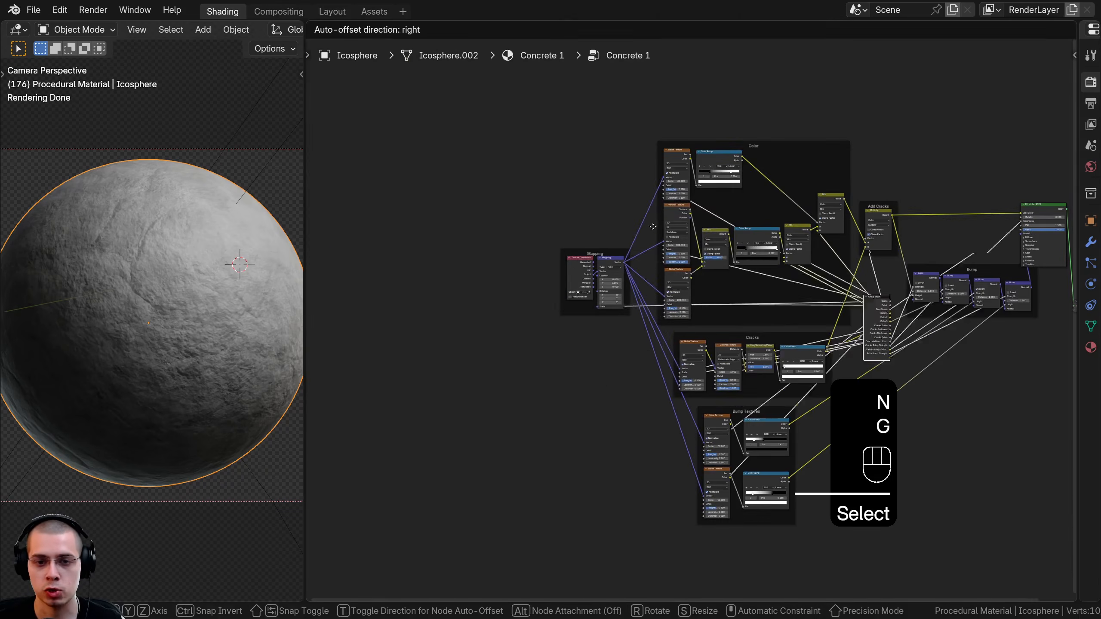
{"action": "left_click", "coordinate": [454, 290]}
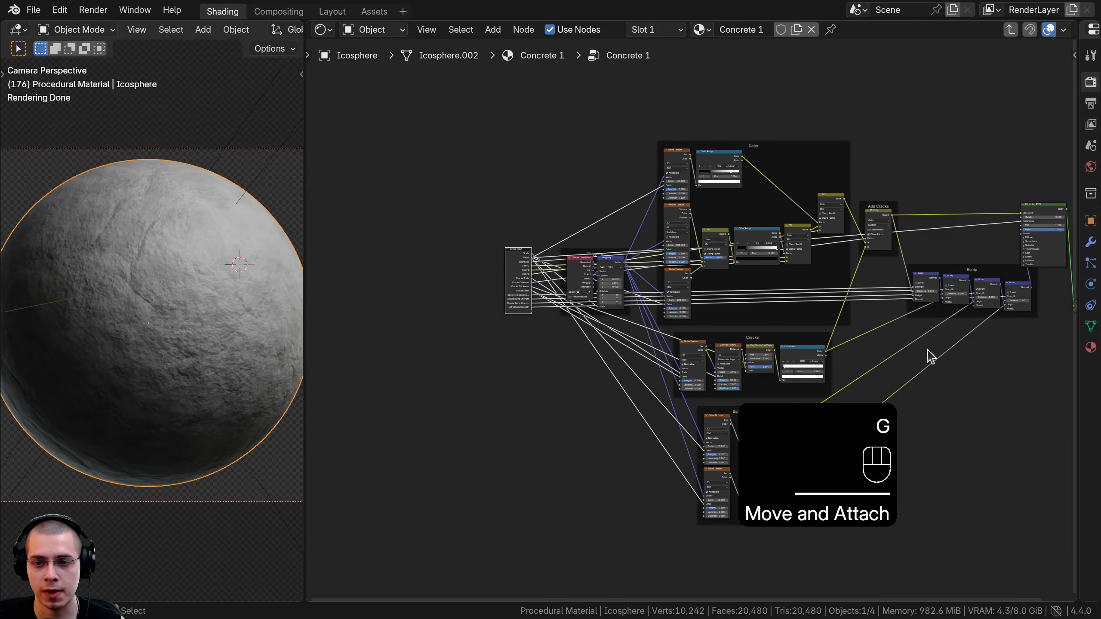
Move the Group Output node up next to the Principled BSDF's output.
{"action": "scroll", "coordinate": [765, 319], "scroll_direction": "up", "scroll_amount": 3}
{"action": "middle_click_drag", "start_coordinate": [764, 318], "coordinate": [646, 340]}
{"action": "left_click", "coordinate": [1051, 323]}
{"action": "key", "text": "g"}
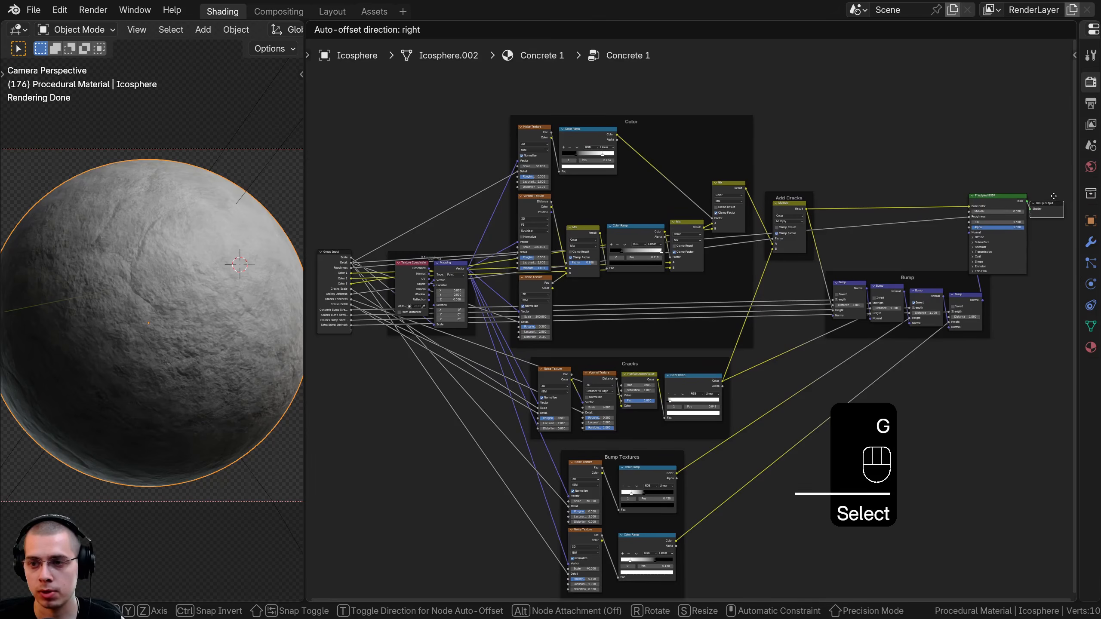
{"action": "left_click", "coordinate": [1053, 196]}
{"action": "middle_click_drag", "start_coordinate": [834, 271], "coordinate": [791, 268]}
Exit the Concrete 1 group and save the file.
{"action": "key", "text": "Tab"}
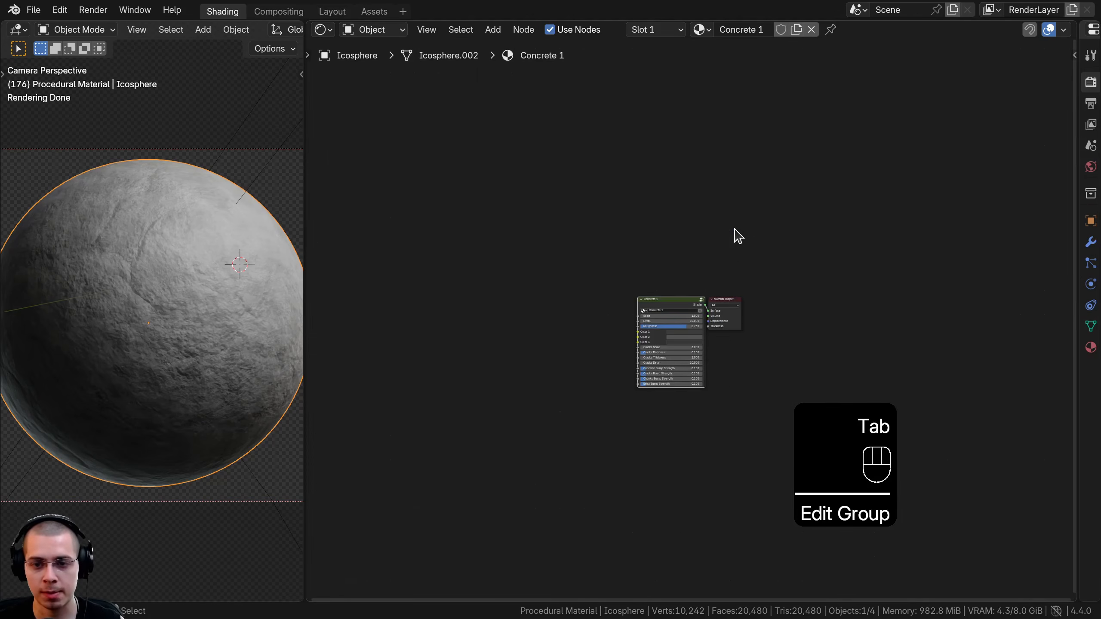
{"action": "scroll", "coordinate": [734, 260], "scroll_direction": "up", "scroll_amount": 6}
{"action": "key", "text": "ctrl+s"}
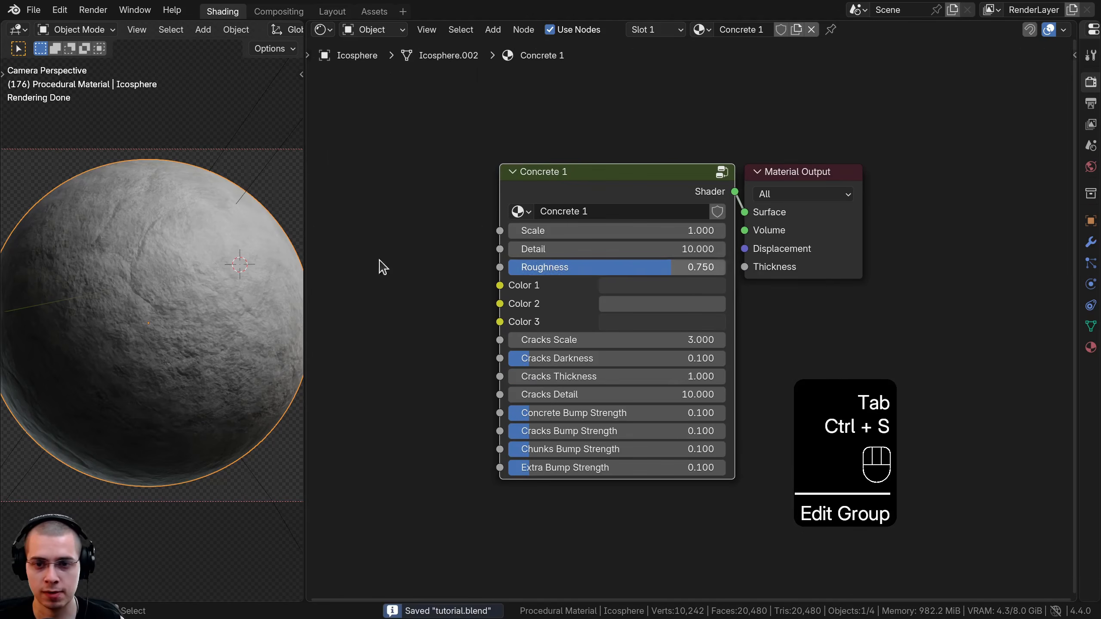
Widen the 3D viewport to enlarge the sphere preview and deselect the Concrete 1 group node.
{"action": "left_click_drag", "start_coordinate": [307, 234], "coordinate": [432, 235]}
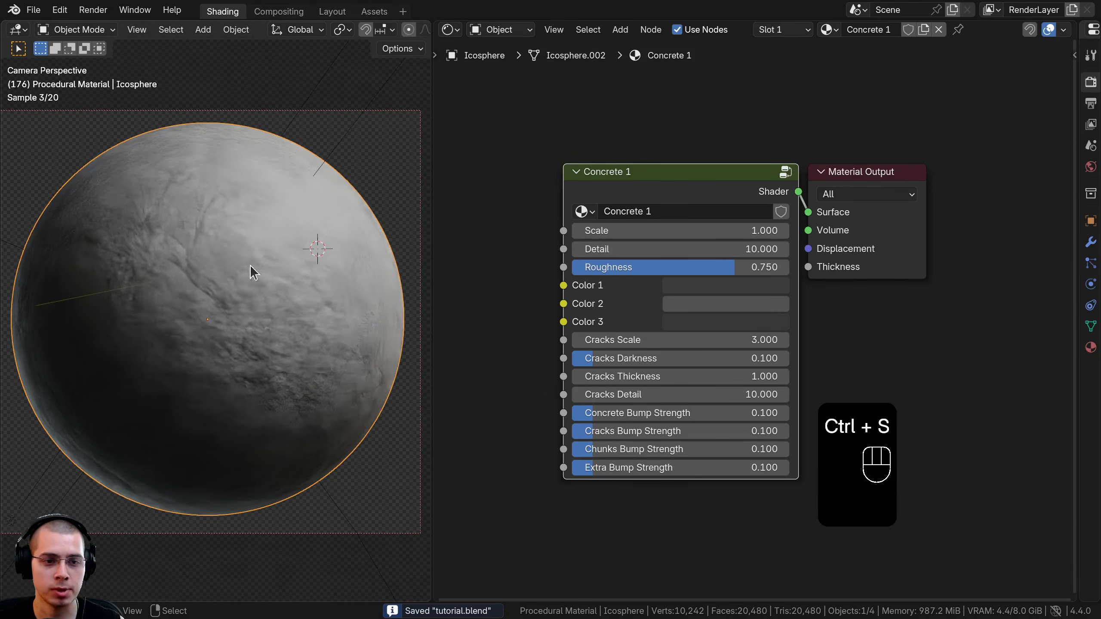
{"action": "scroll", "coordinate": [732, 248], "scroll_direction": "down", "scroll_amount": 2}
{"action": "key", "text": "a"}
Try out the Concrete 1 group's Scale, Detail down to 0.000 and Roughness up to 1.000.
{"action": "left_click_drag", "start_coordinate": [726, 234], "coordinate": [781, 234]}
{"action": "right_click", "coordinate": [732, 234]}
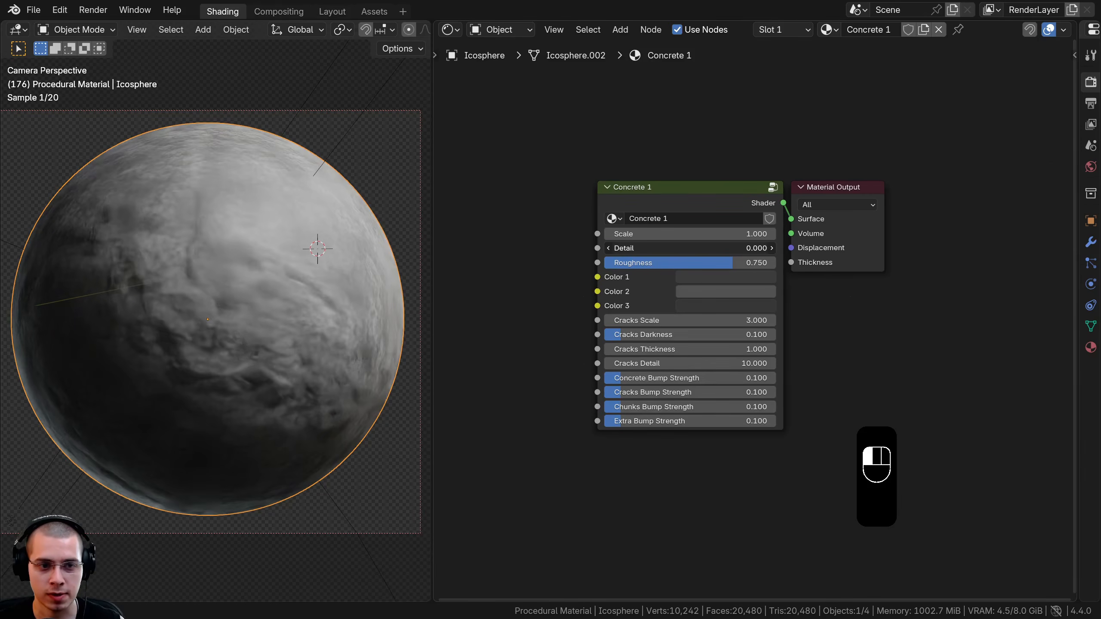
{"action": "left_click_drag", "start_coordinate": [736, 263], "coordinate": [775, 263]}
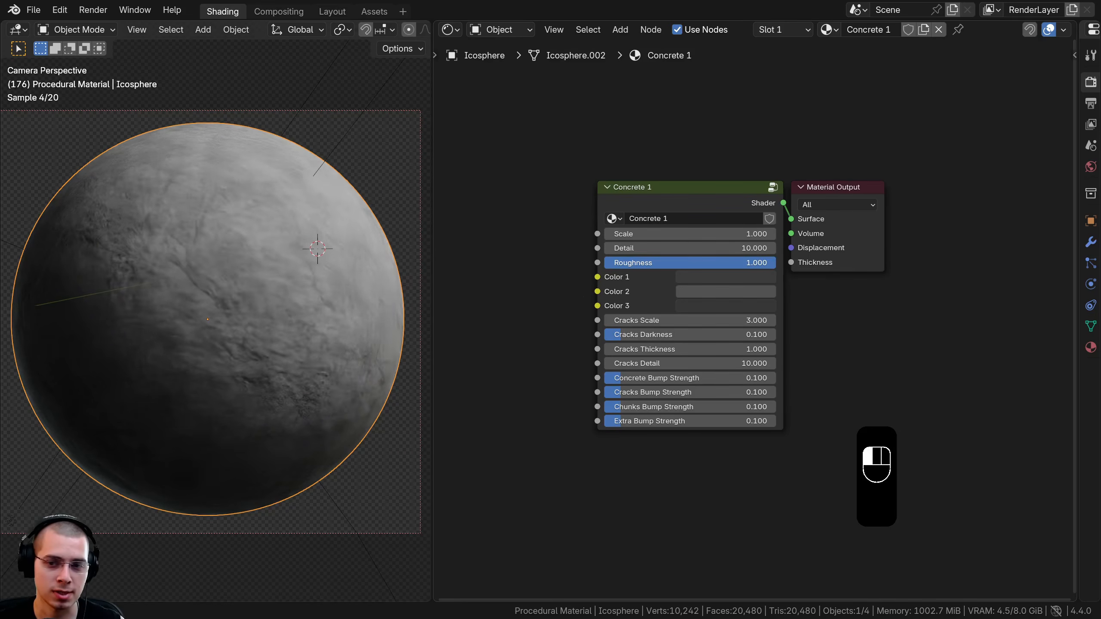
Try a different brightness for Color 1 and a dark brown tint for Color 3 on the Concrete 1 group.
{"action": "left_click", "coordinate": [726, 276]}
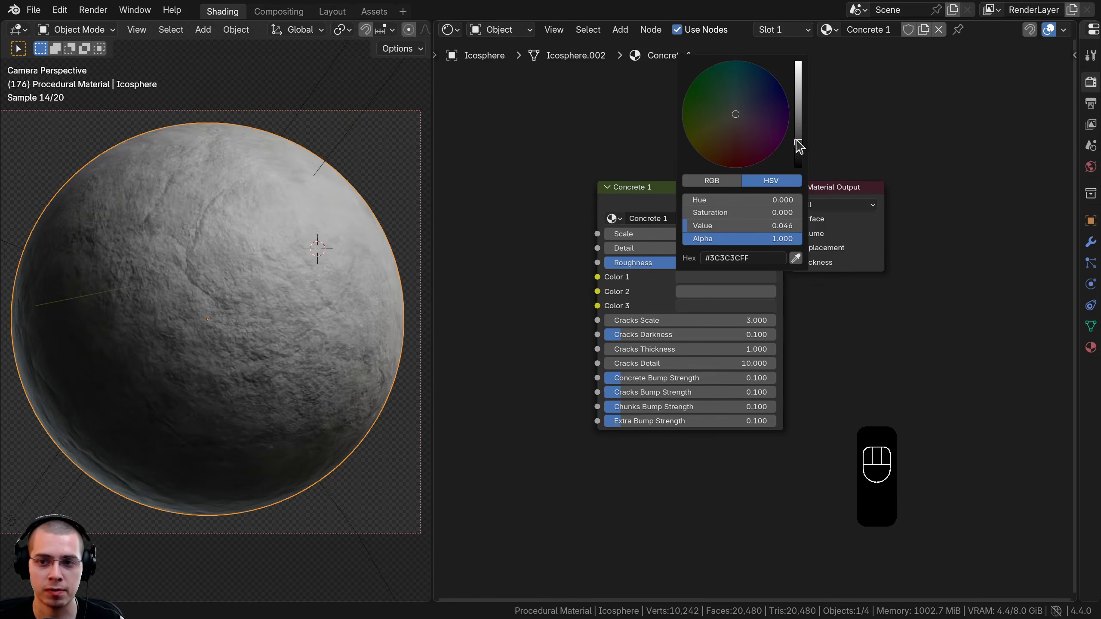
{"action": "left_click_drag", "start_coordinate": [798, 130], "coordinate": [798, 166]}
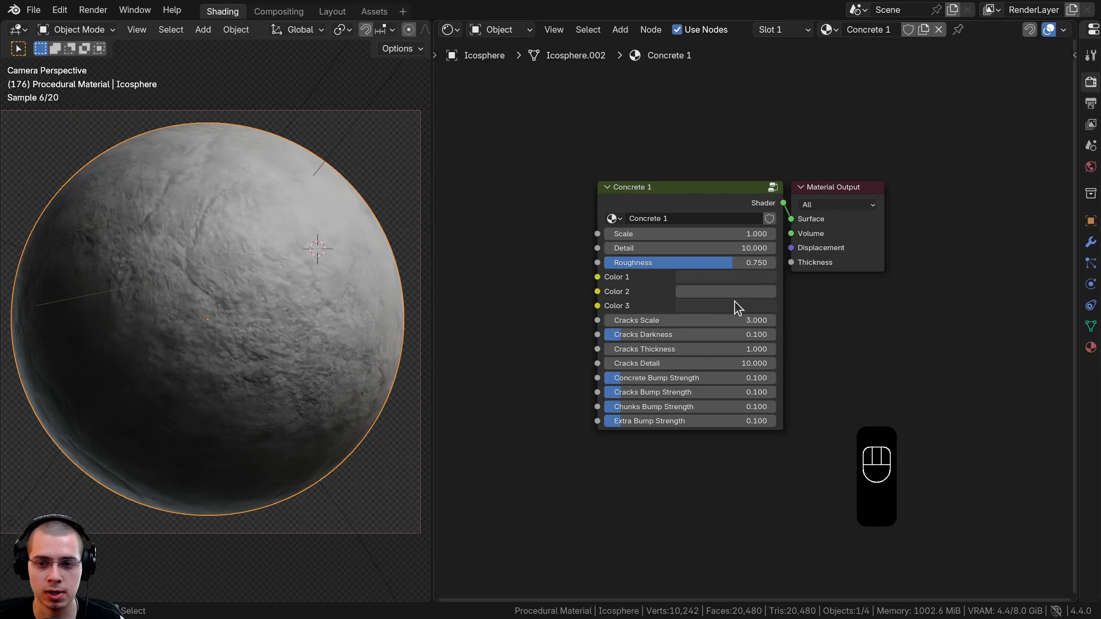
{"action": "left_click", "coordinate": [734, 305]}
{"action": "left_click", "coordinate": [732, 157]}
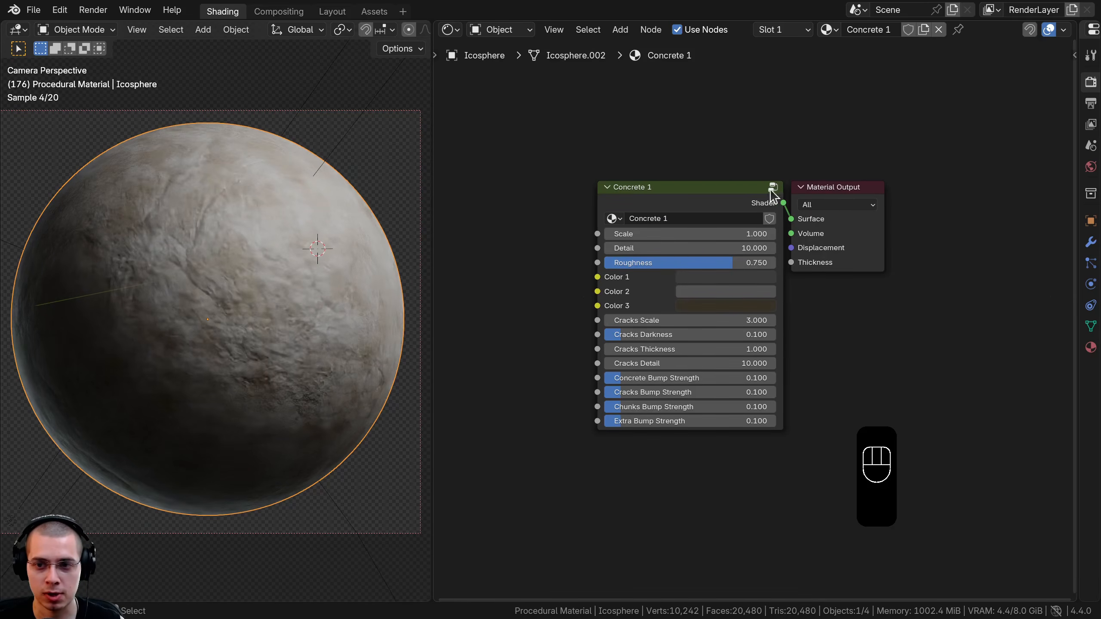
{"action": "left_click", "coordinate": [730, 306]}
{"action": "left_click_drag", "start_coordinate": [795, 177], "coordinate": [777, 185]}
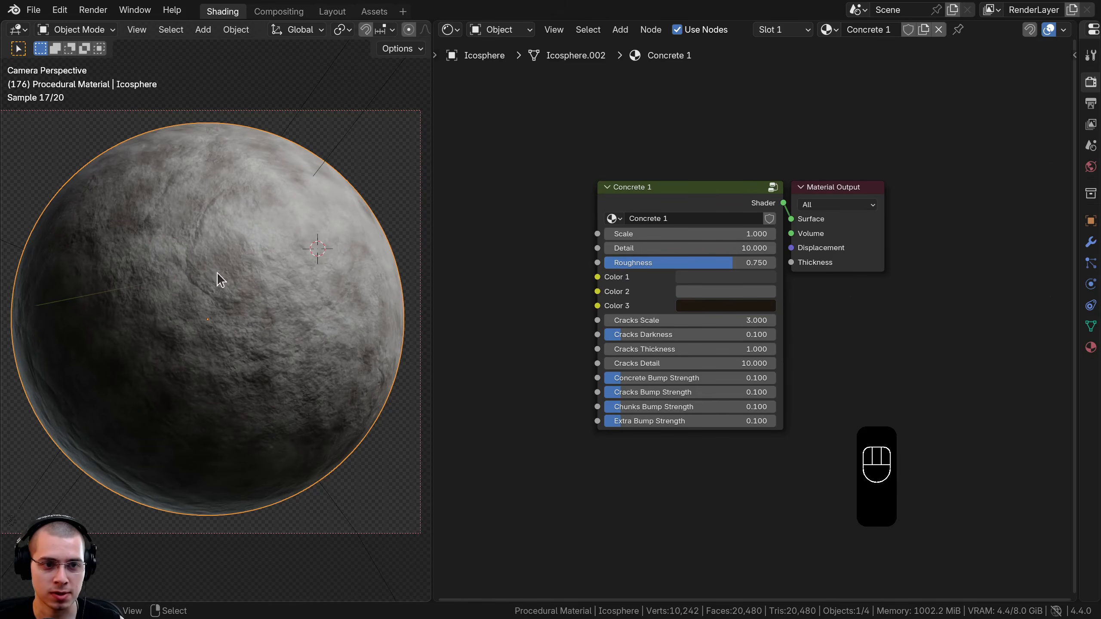
Undo the brown tint changes to Color 3.
{"action": "scroll", "coordinate": [621, 307], "scroll_direction": "up", "scroll_amount": 1}
{"action": "key", "text": "ctrl+z"}
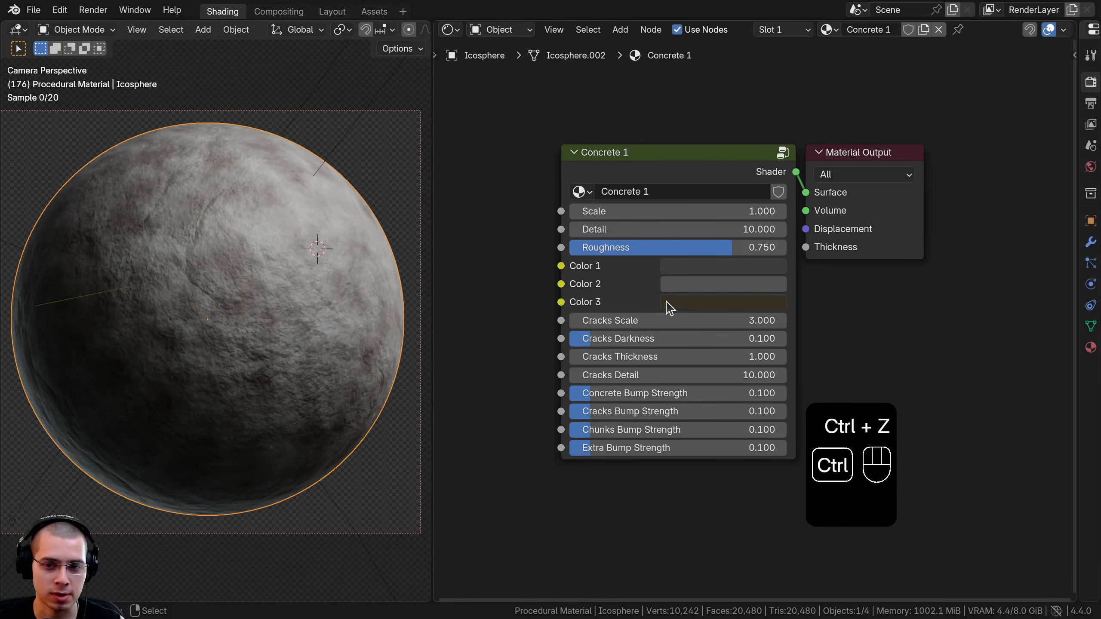
{"action": "key", "text": "ctrl+z"}
Try out the group's Cracks Scale, Cracks Darkness up to about 0.965, Cracks Thickness and Cracks Detail.
{"action": "left_click_drag", "start_coordinate": [642, 305], "coordinate": [690, 305], "text": "shift"}
{"action": "right_click", "coordinate": [690, 305], "text": "shift"}
{"action": "left_click_drag", "start_coordinate": [624, 324], "coordinate": [789, 324]}
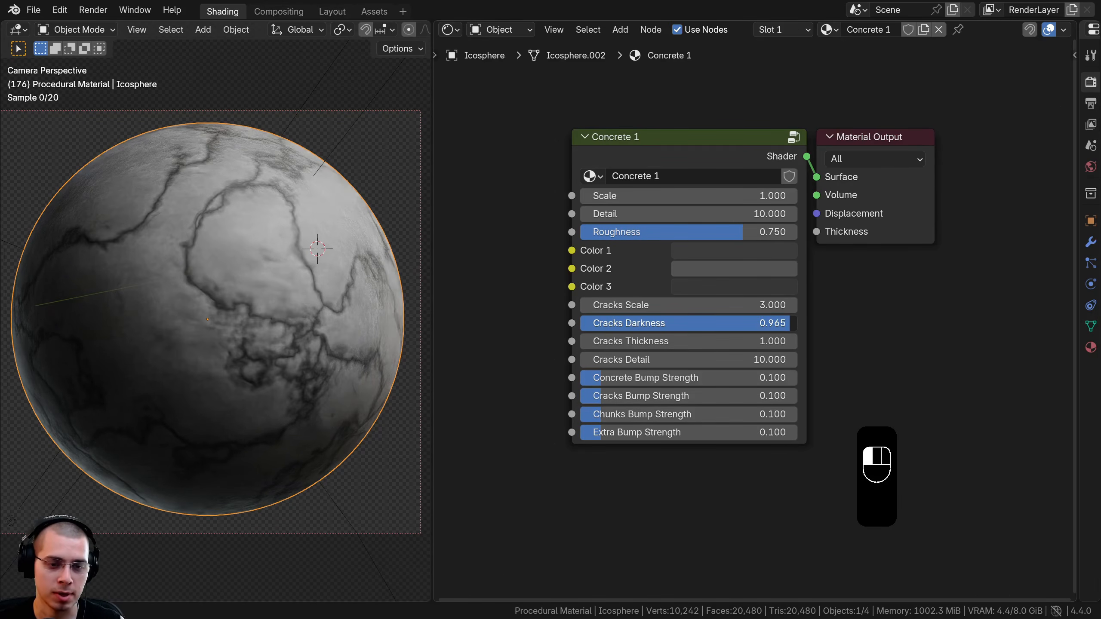
{"action": "right_click", "coordinate": [788, 323]}
{"action": "left_click_drag", "start_coordinate": [654, 341], "coordinate": [804, 377]}
{"action": "right_click", "coordinate": [611, 341]}
{"action": "right_click", "coordinate": [607, 360]}
Try higher Concrete, Cracks, Chunks and Extra Bump Strength values on the Concrete 1 group.
{"action": "right_click", "coordinate": [804, 378]}
{"action": "left_click_drag", "start_coordinate": [642, 396], "coordinate": [768, 396]}
{"action": "right_click", "coordinate": [768, 396]}
{"action": "left_click_drag", "start_coordinate": [680, 414], "coordinate": [769, 414]}
{"action": "right_click", "coordinate": [769, 414]}
{"action": "left_click_drag", "start_coordinate": [627, 434], "coordinate": [696, 433]}
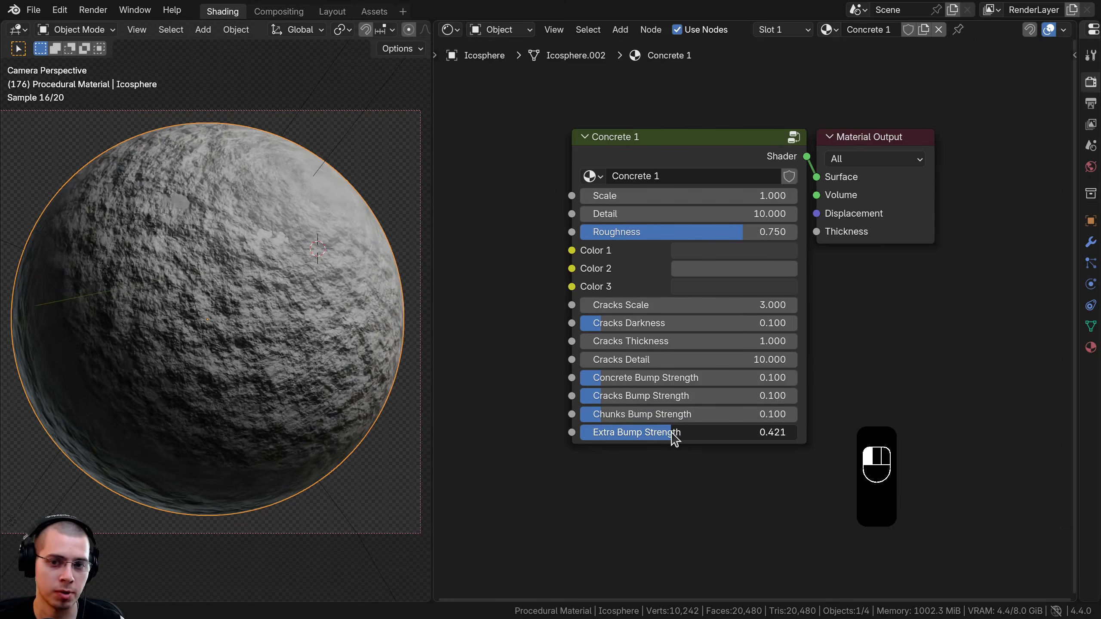
{"action": "right_click", "coordinate": [675, 438]}
{"action": "key", "text": "Home"}
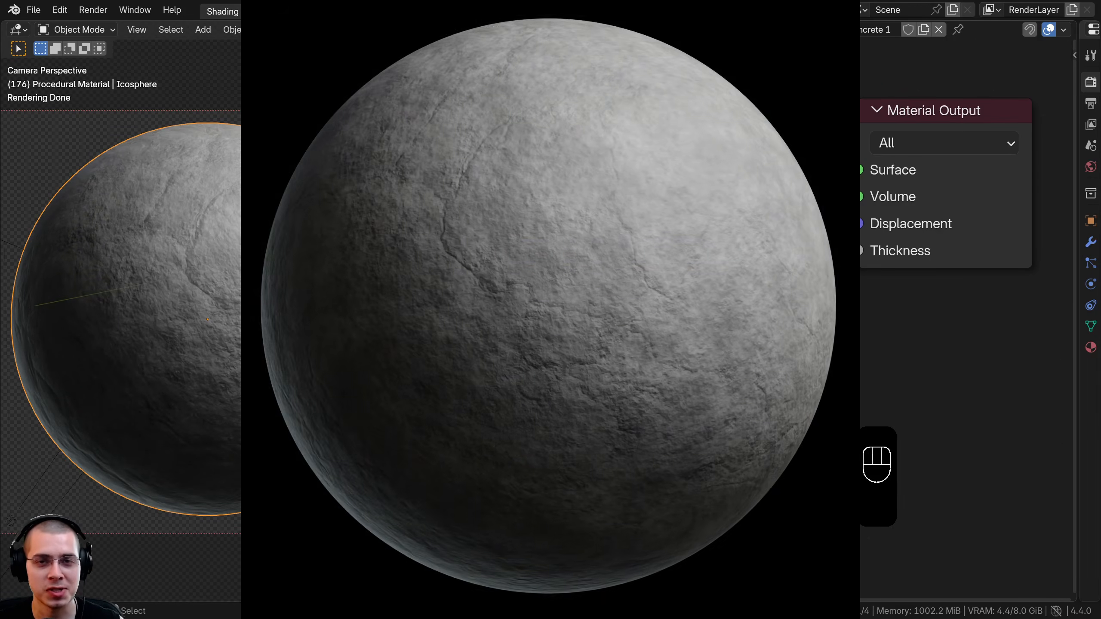